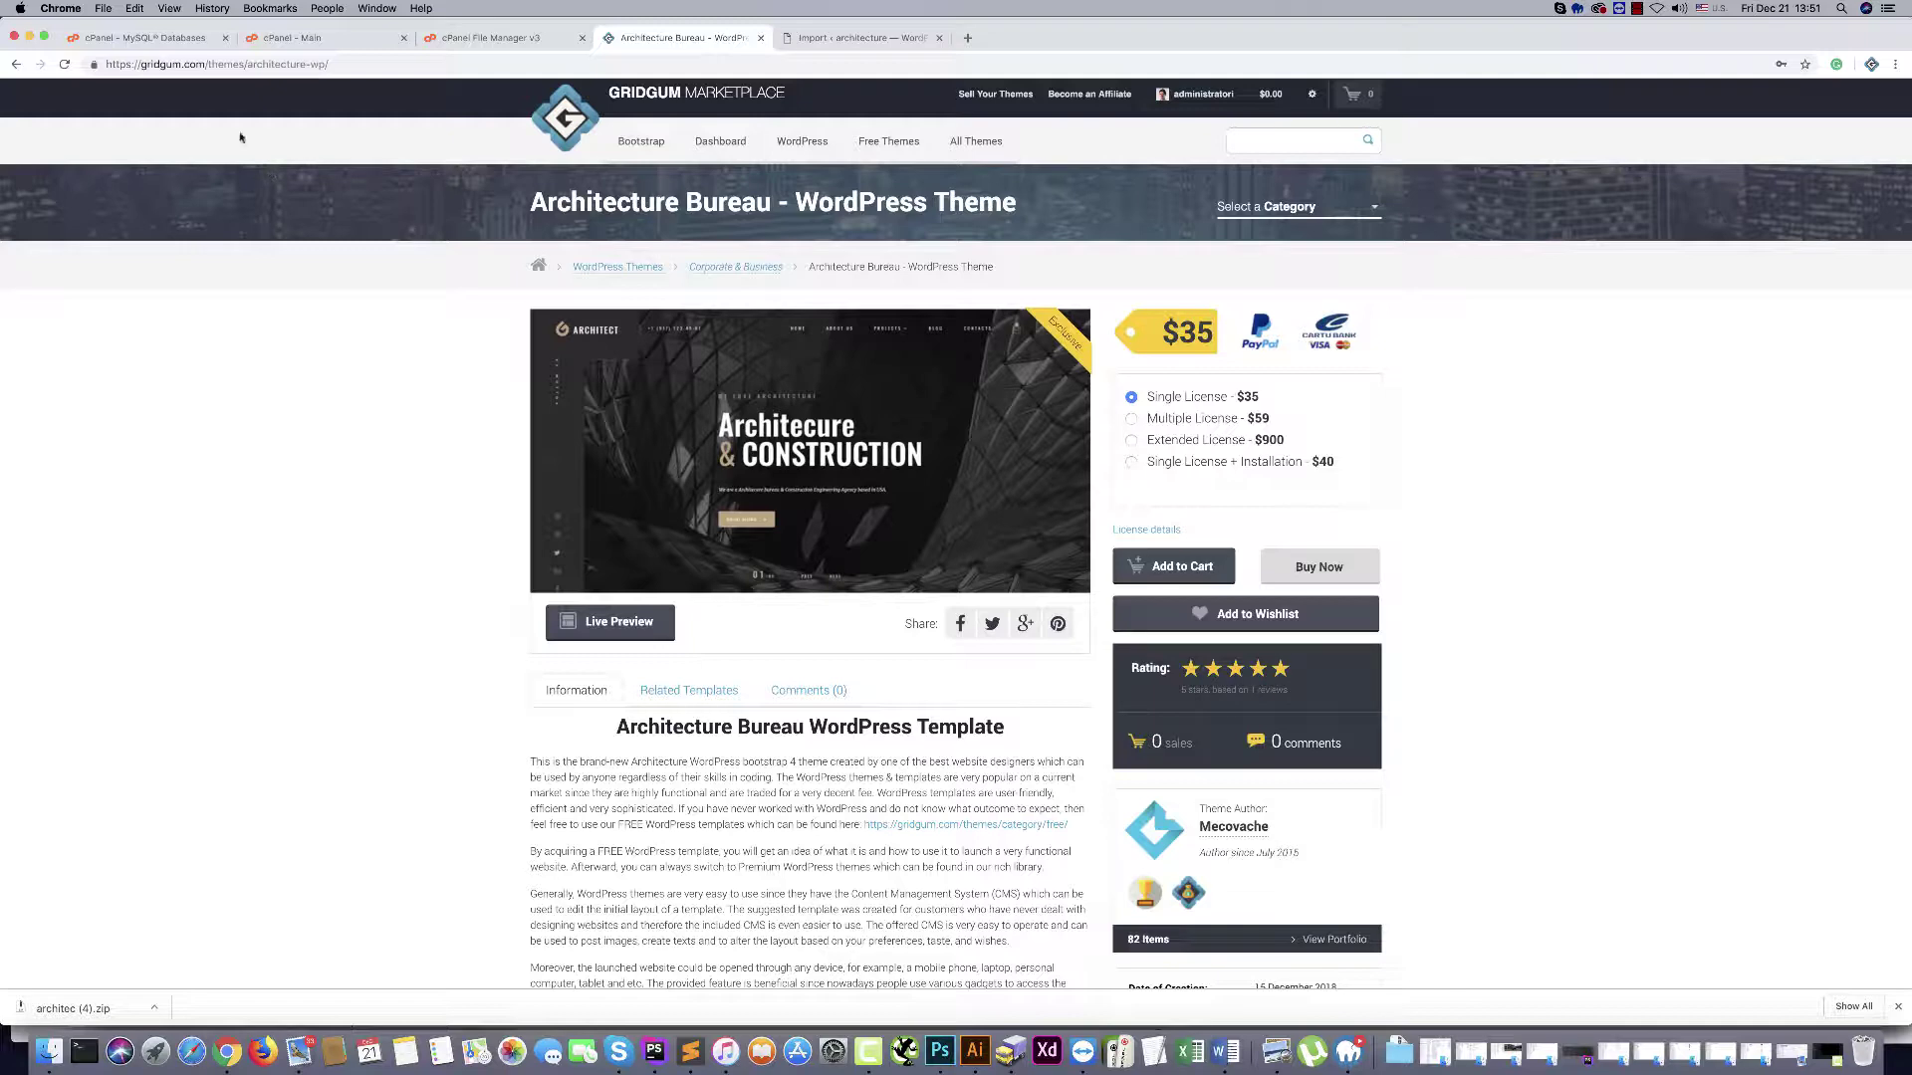
Switch to the cPanel - Main tab and close the extra MySQL Databases tab
click(189, 39)
click(308, 47)
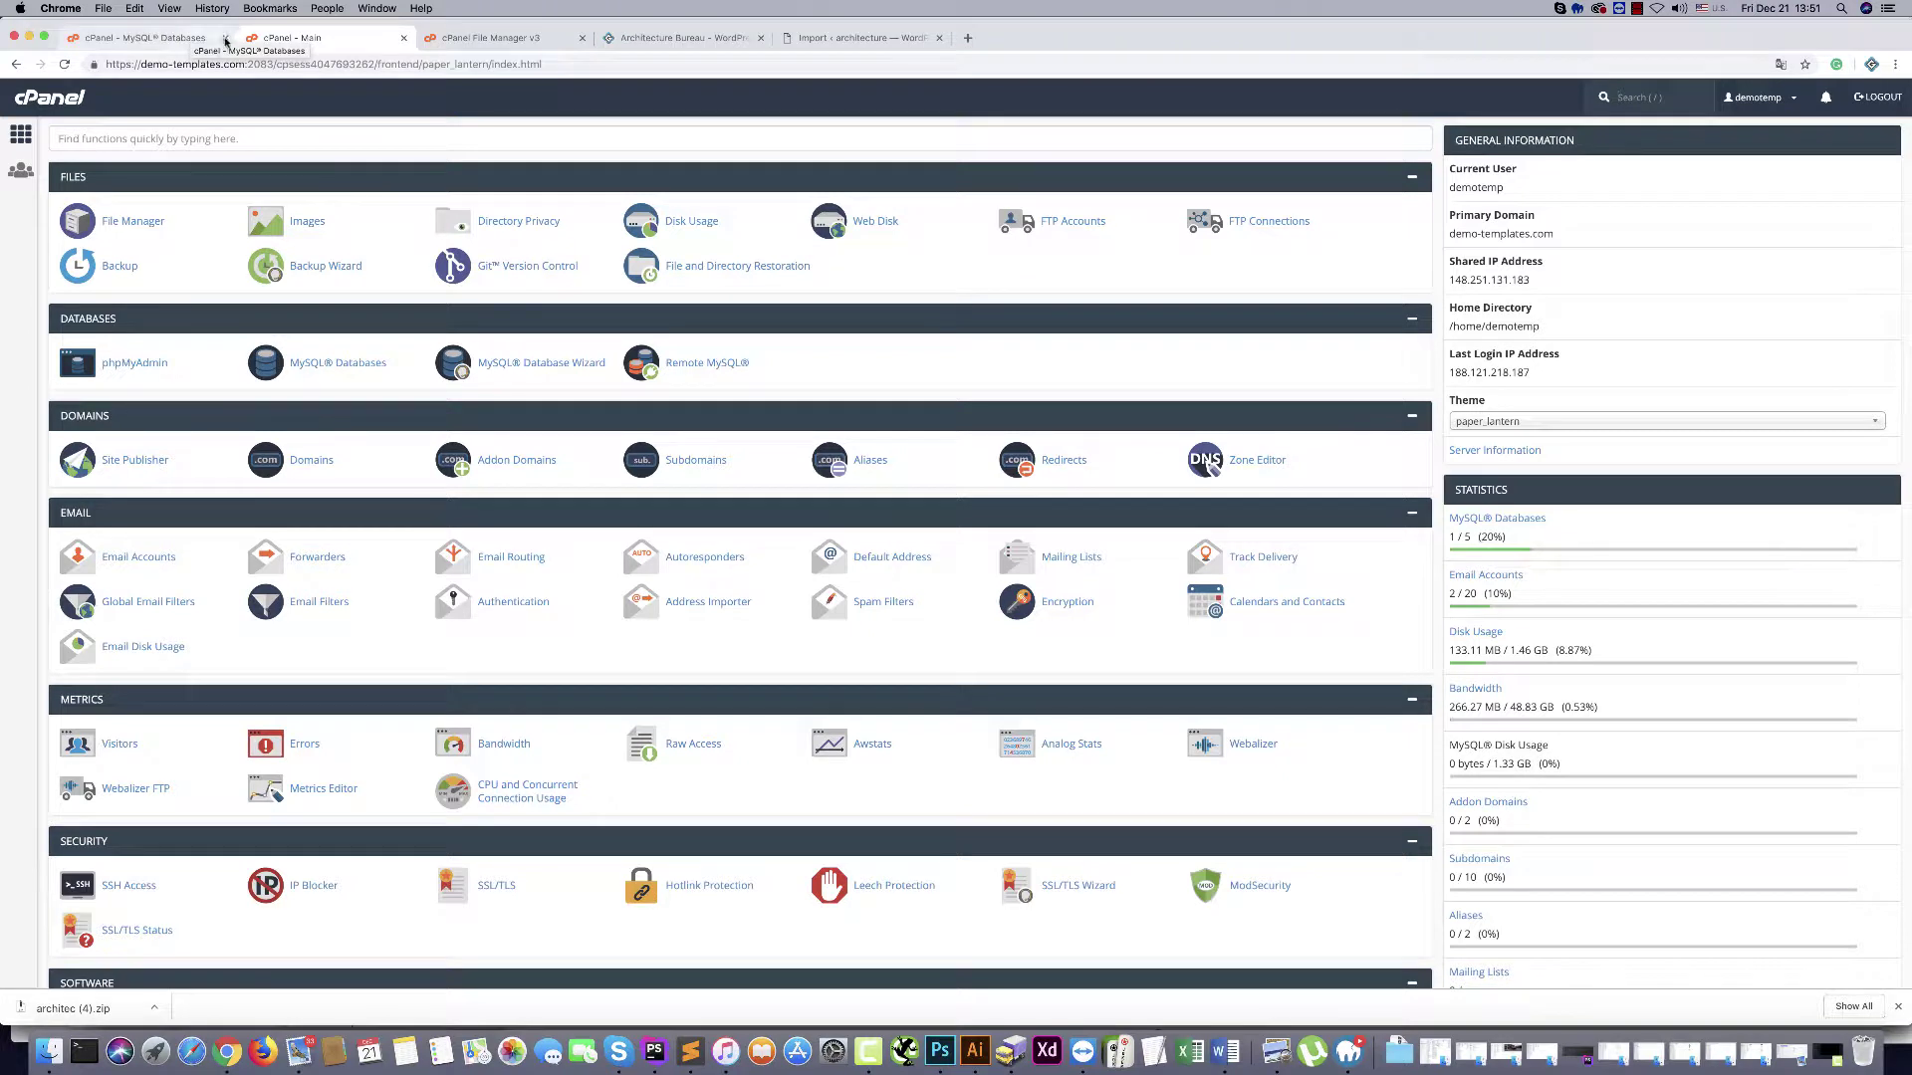
Create the MySQL database demotemp_architec by entering 'architec' as the new database name
click(225, 37)
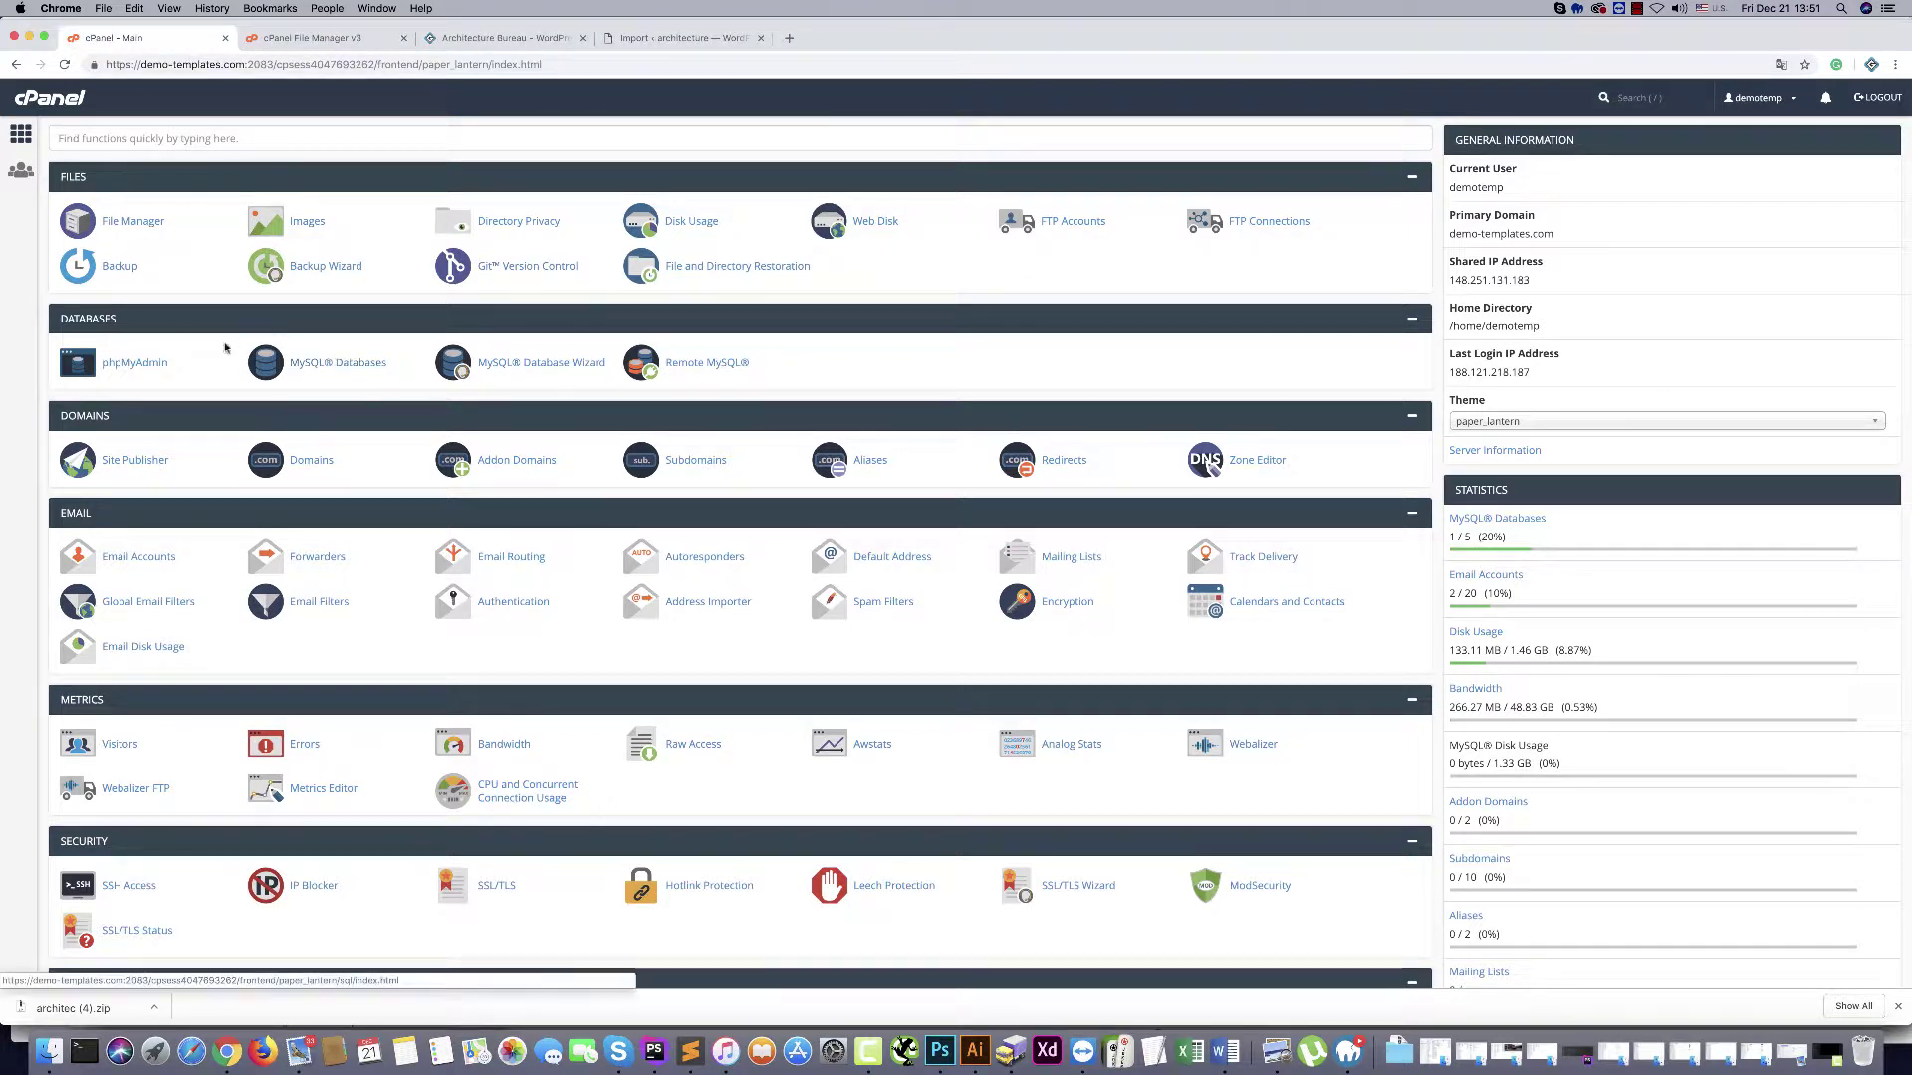
click(315, 365)
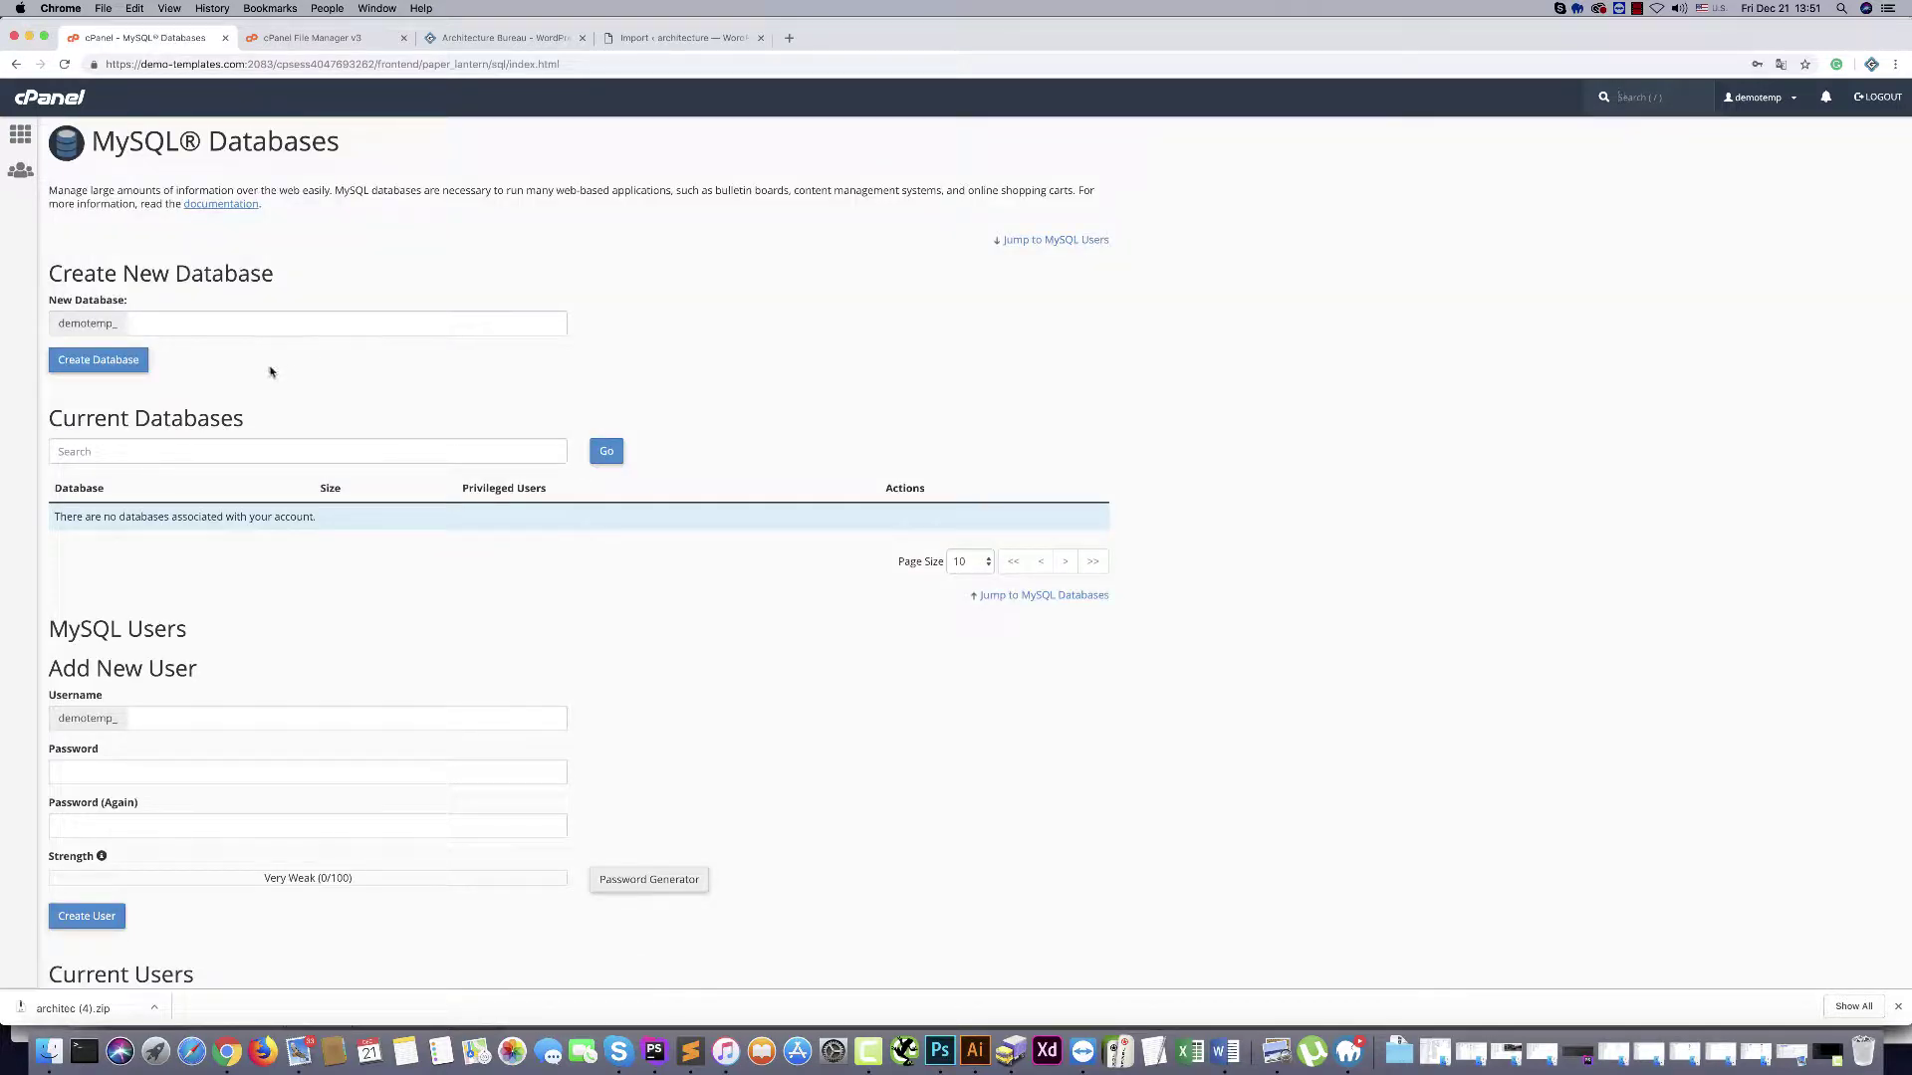
click(187, 334)
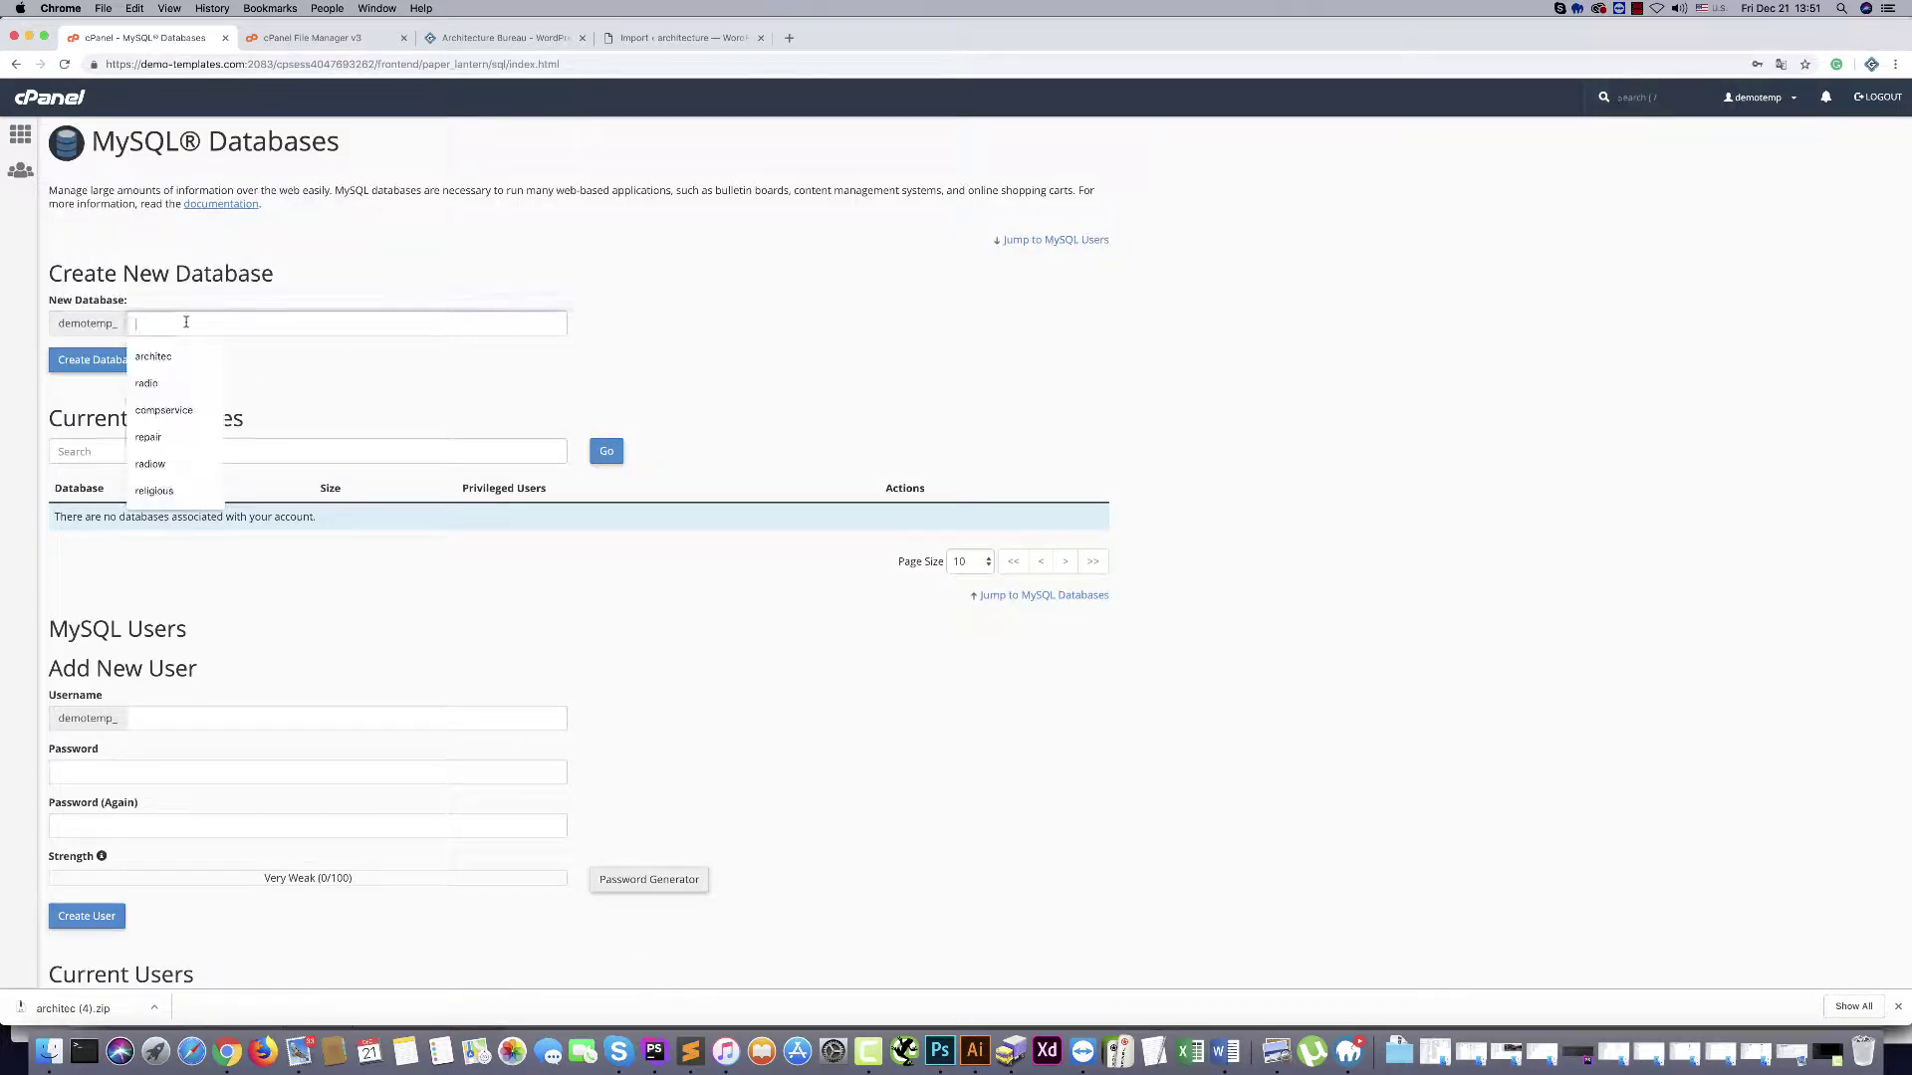
click(169, 360)
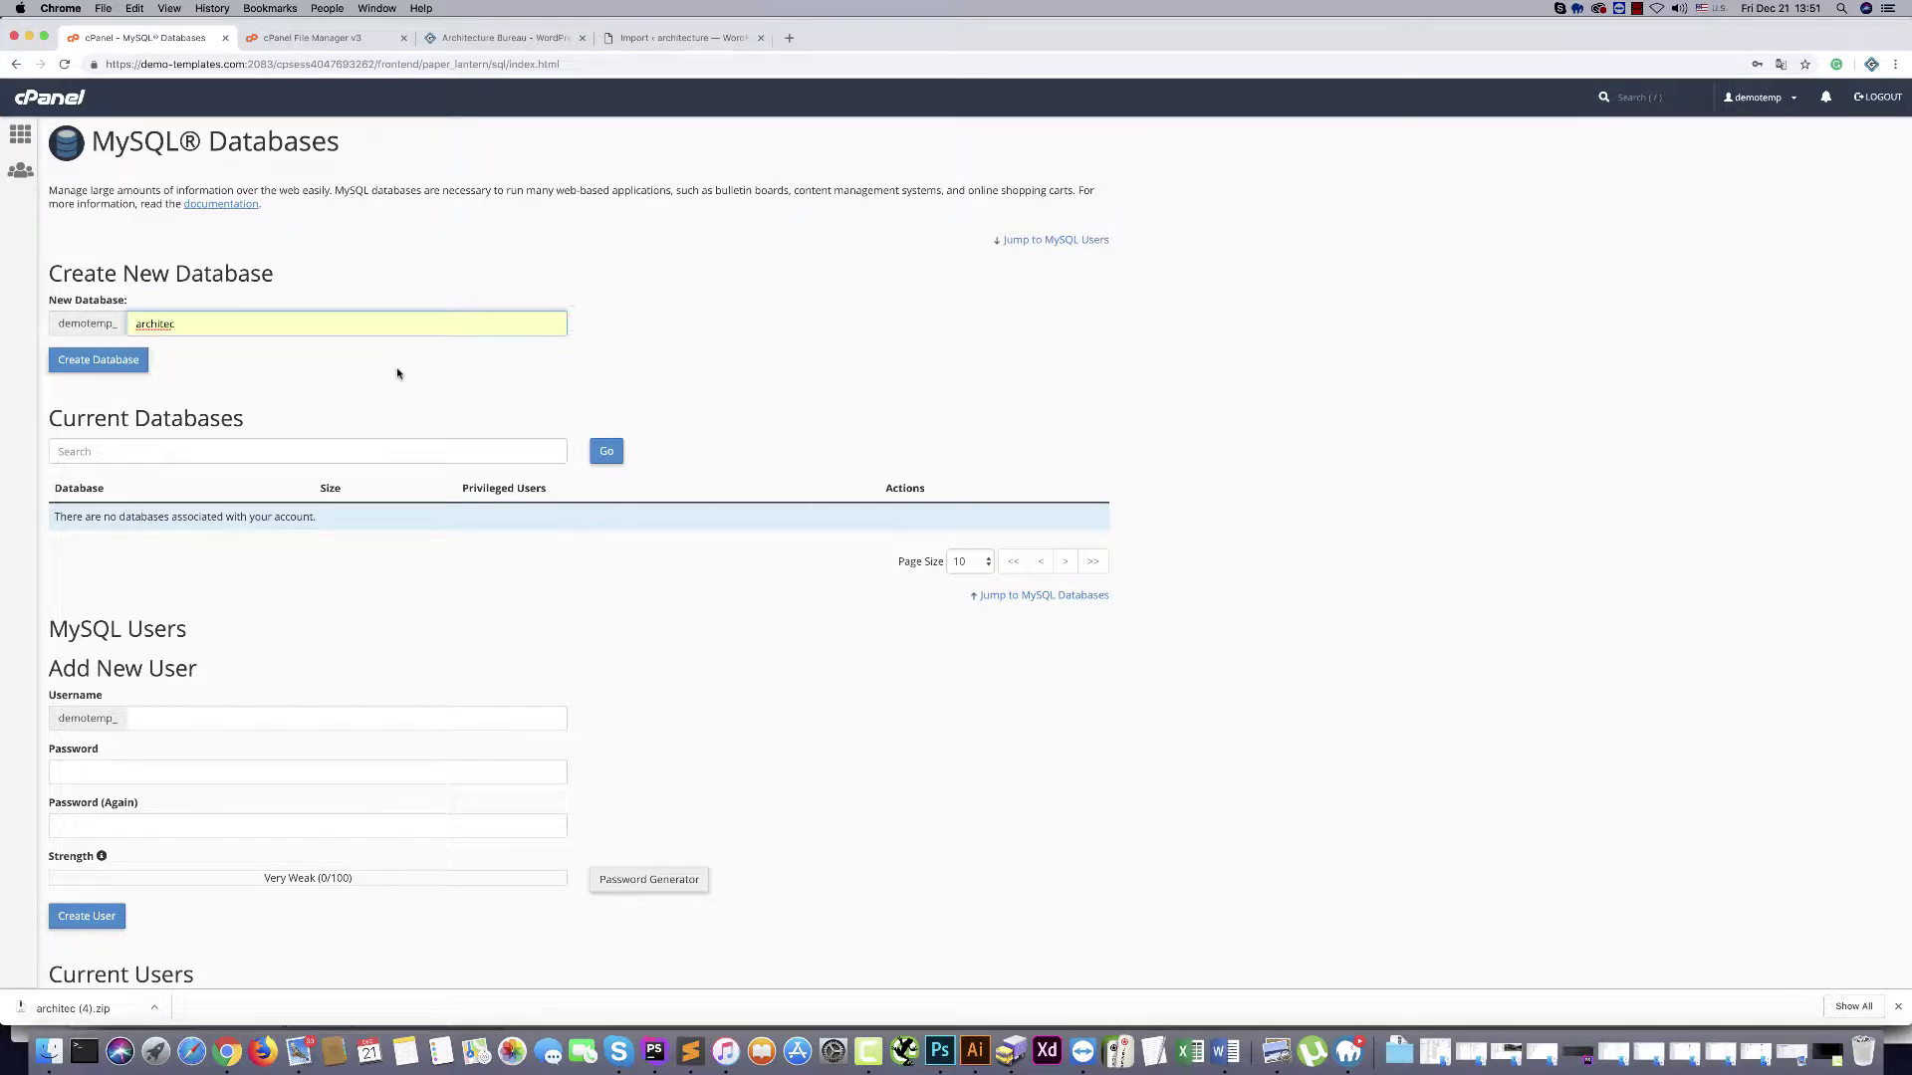
click(77, 361)
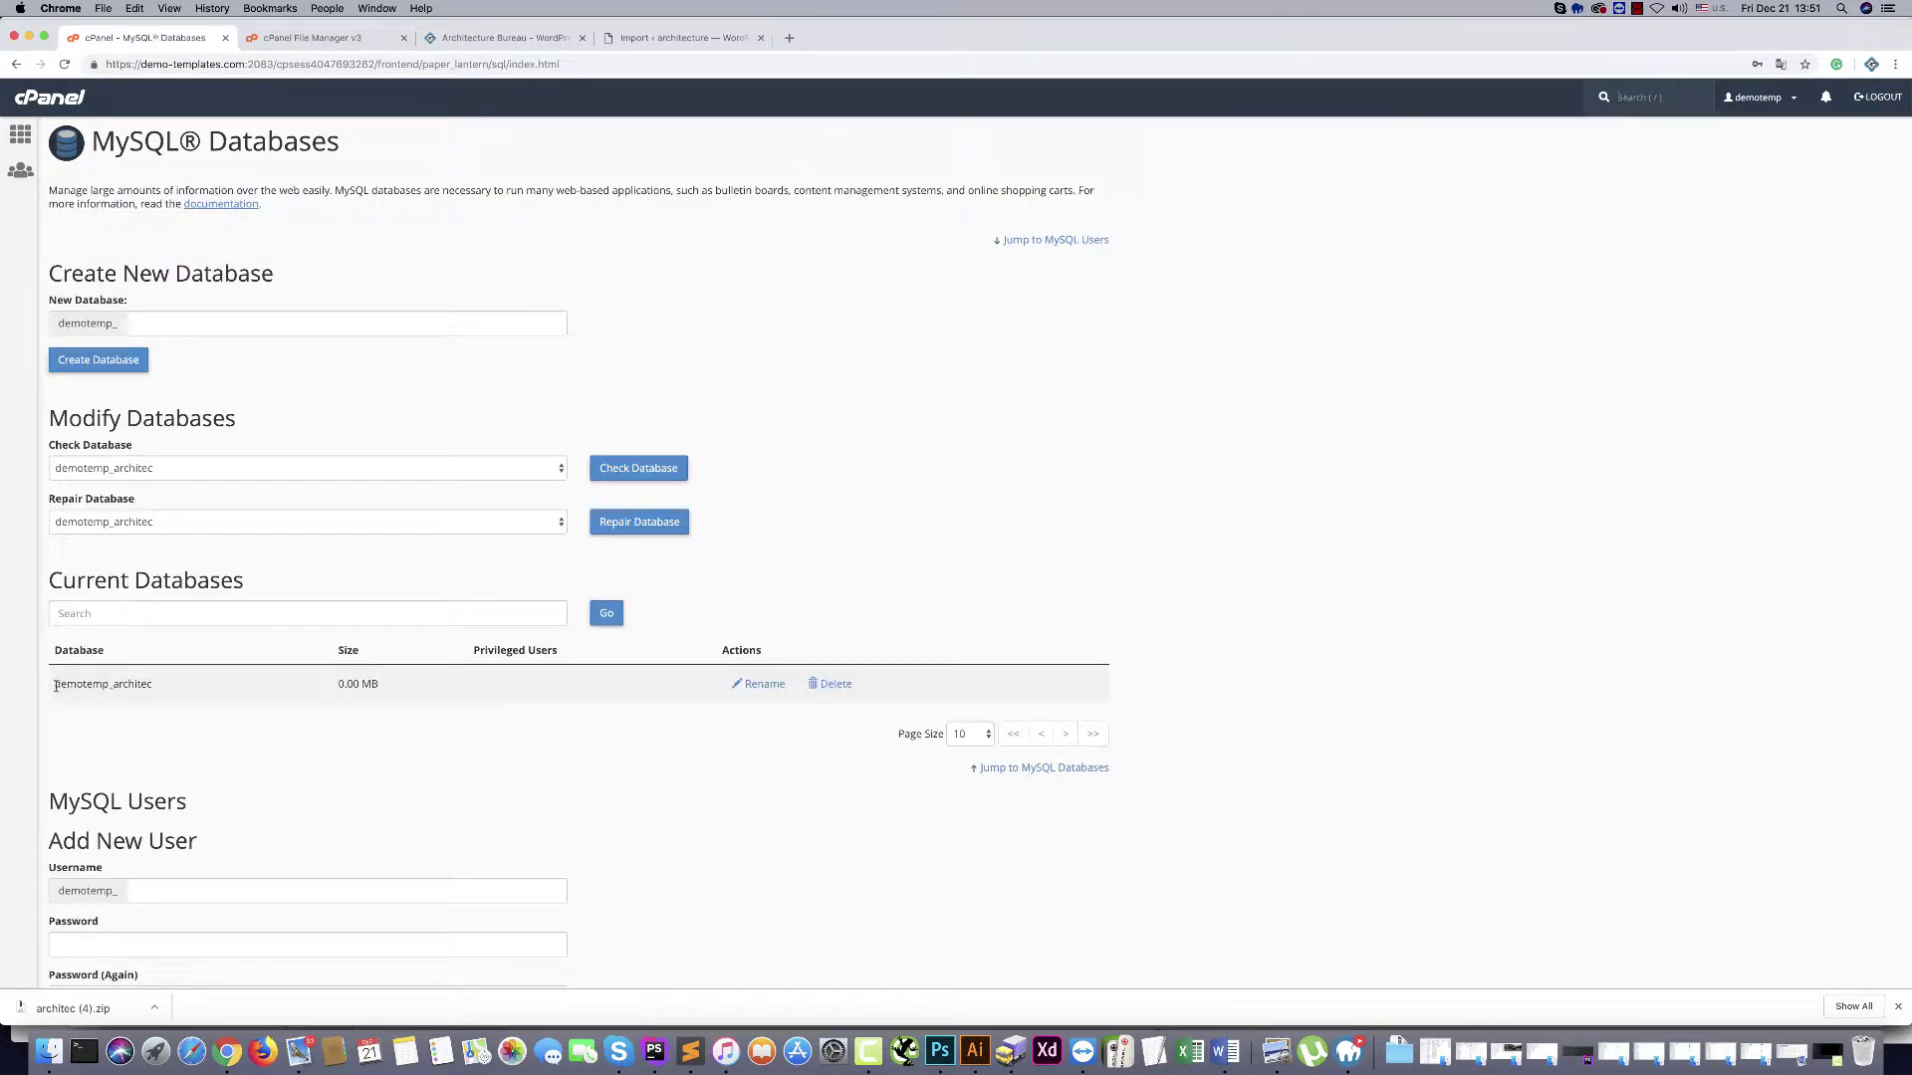
Add a new MySQL user with a chosen username and matching password, then return to MySQL Databases
drag(55, 685, 164, 685)
click(233, 764)
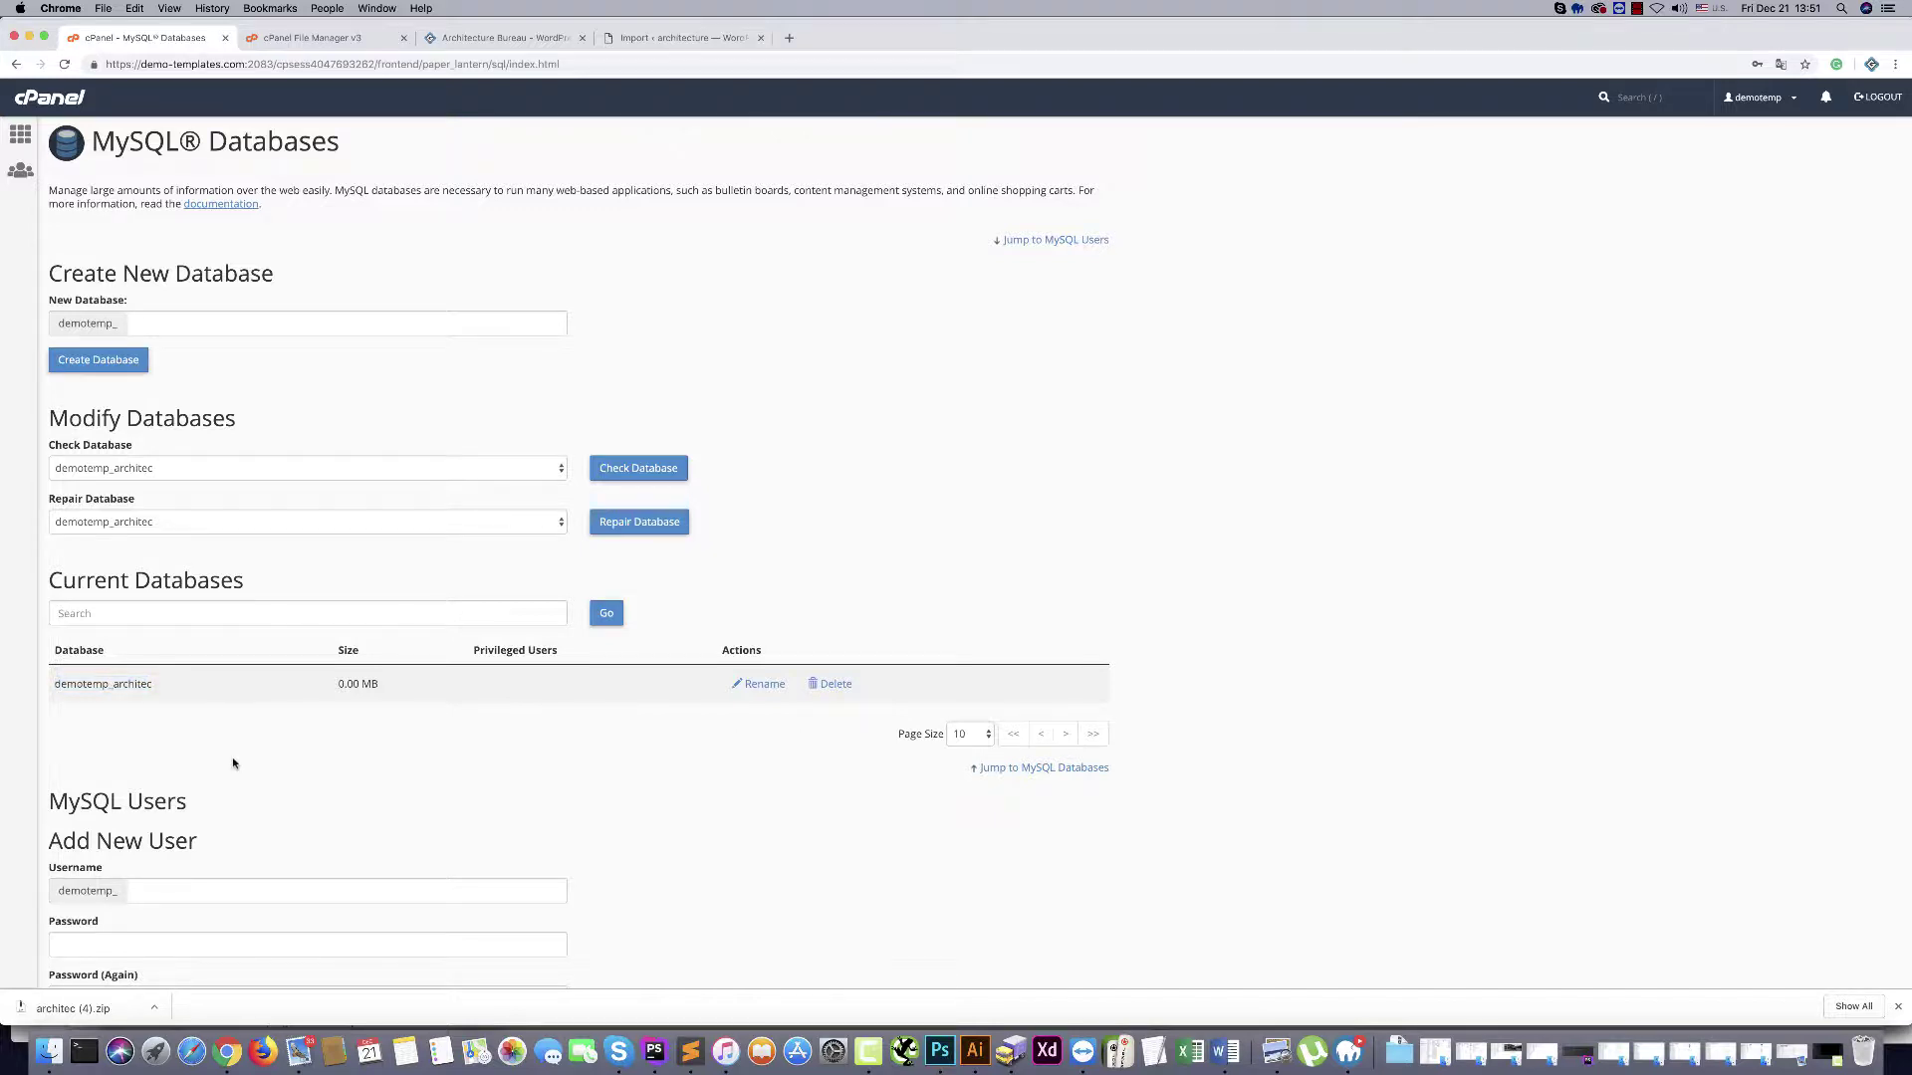
scroll(233, 764, down, 10)
click(177, 386)
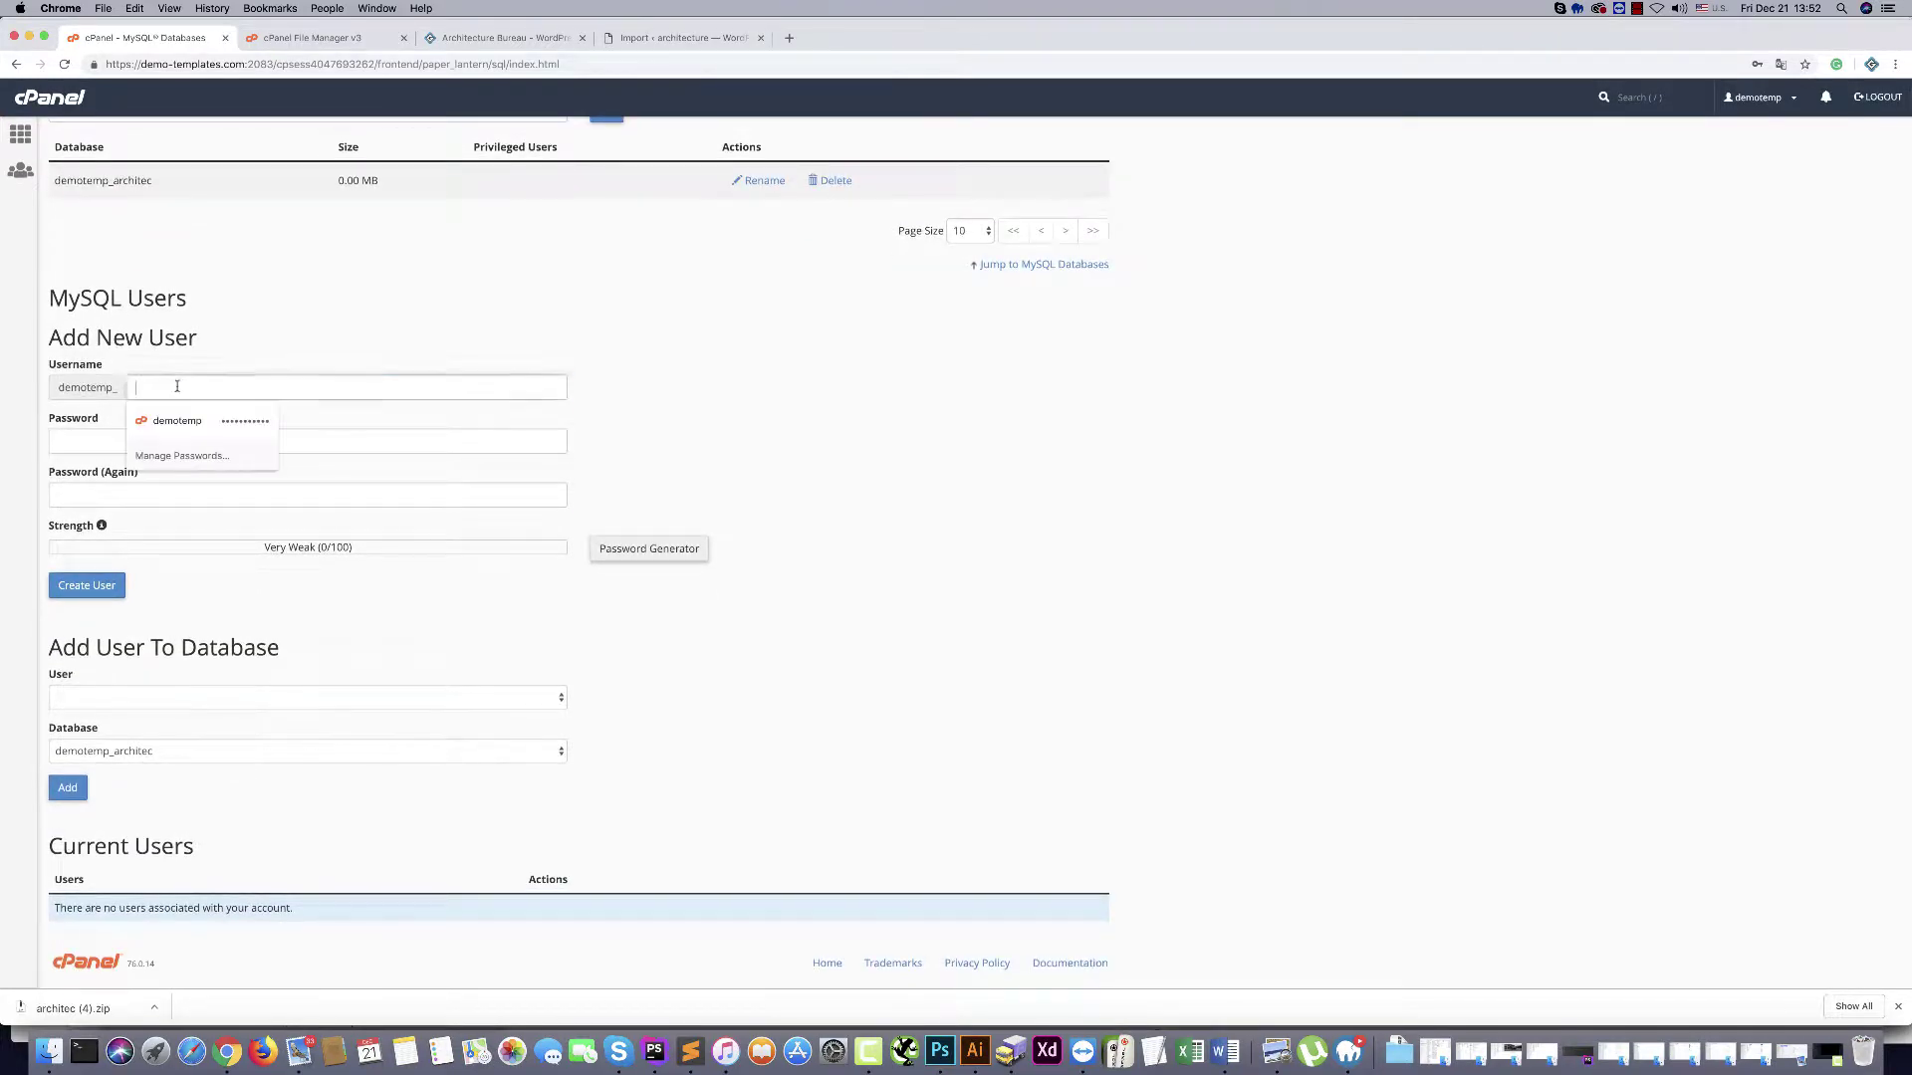
text(george)
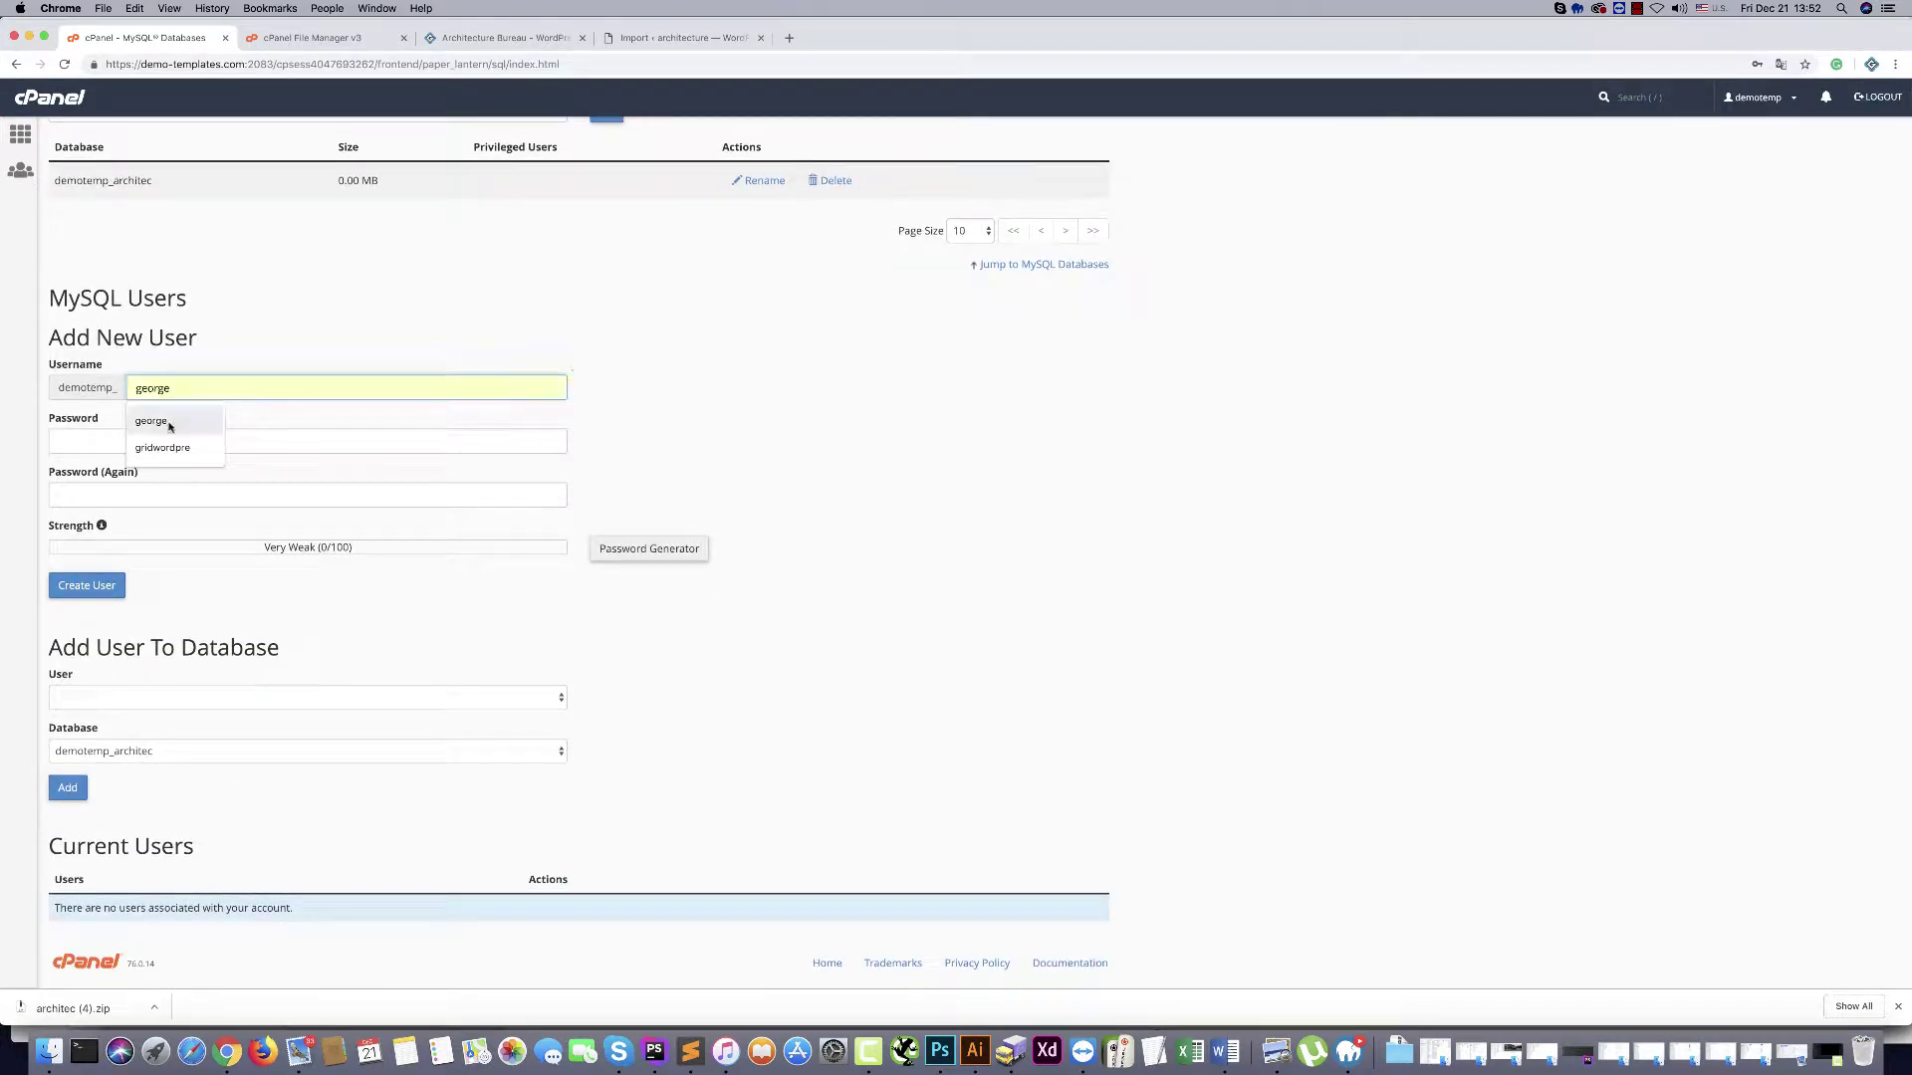
click(112, 436)
text(•••••)
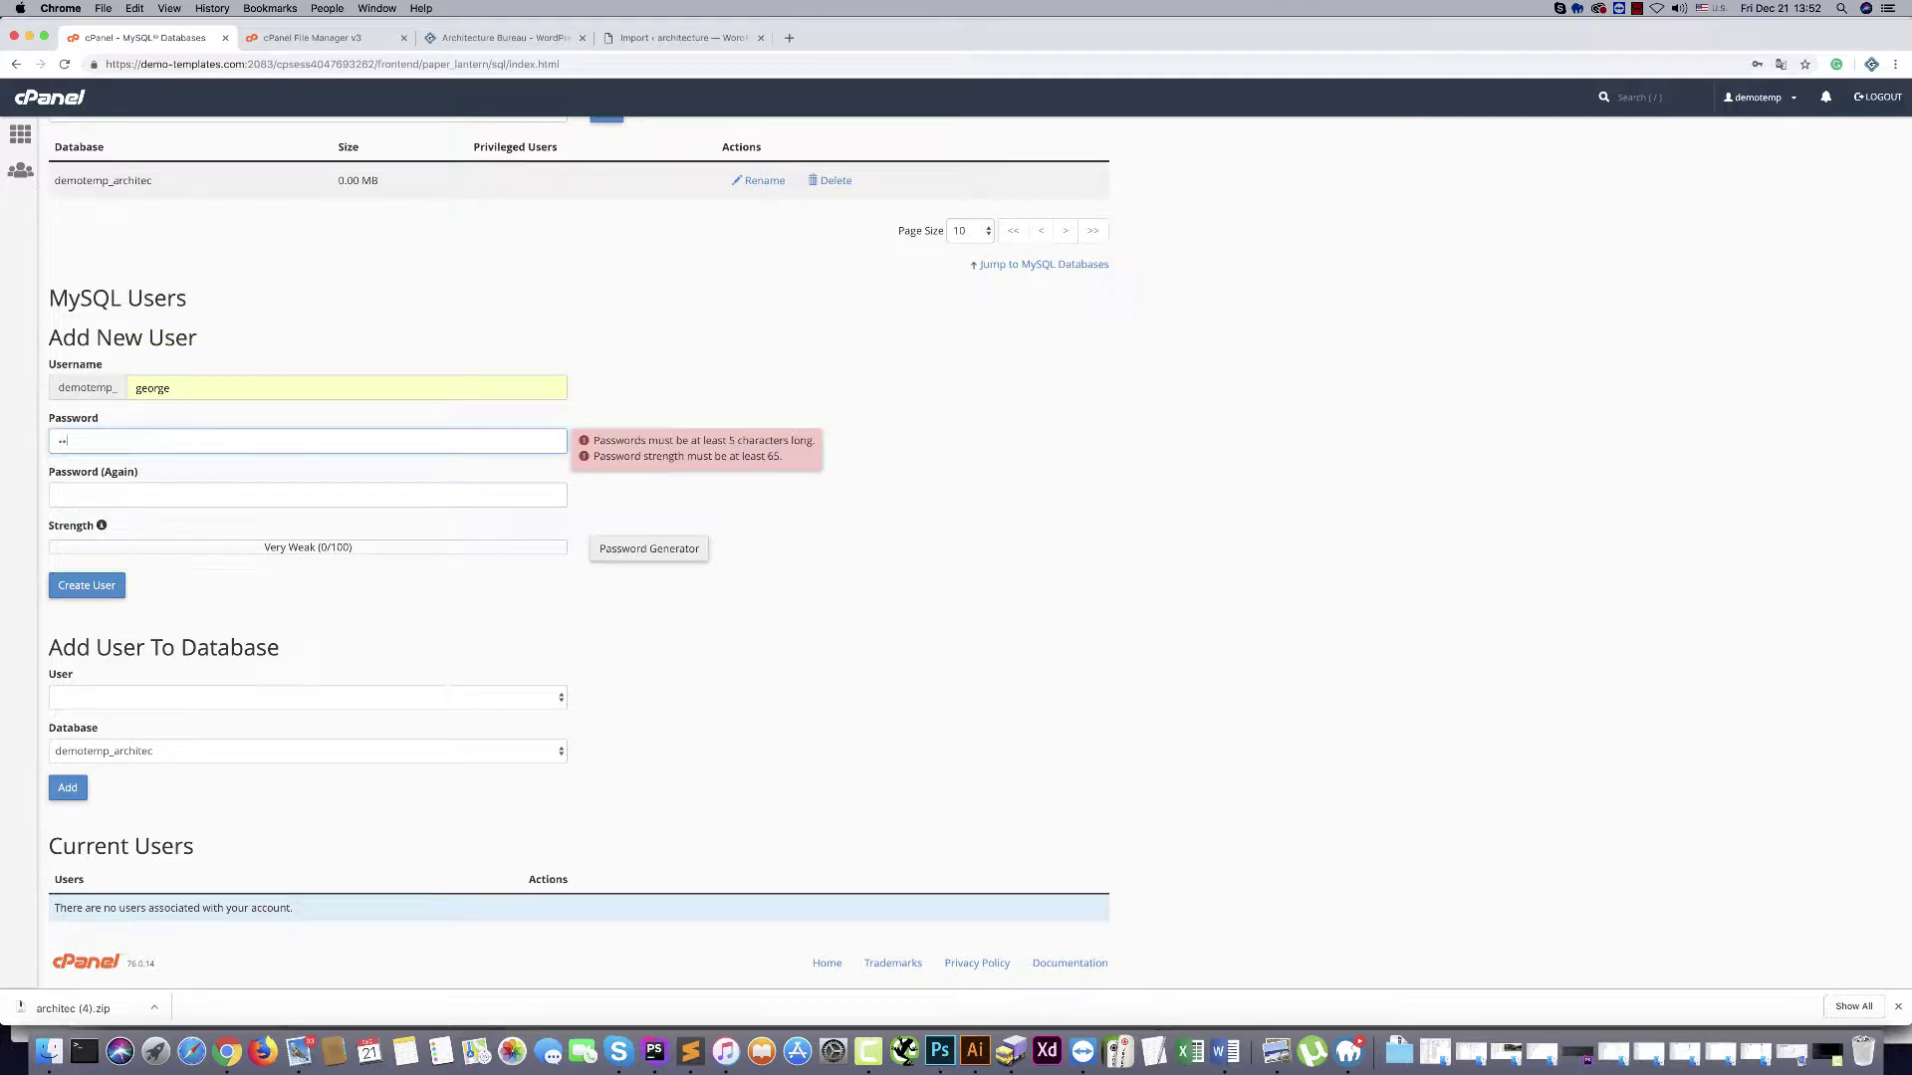
click(139, 492)
text(••)
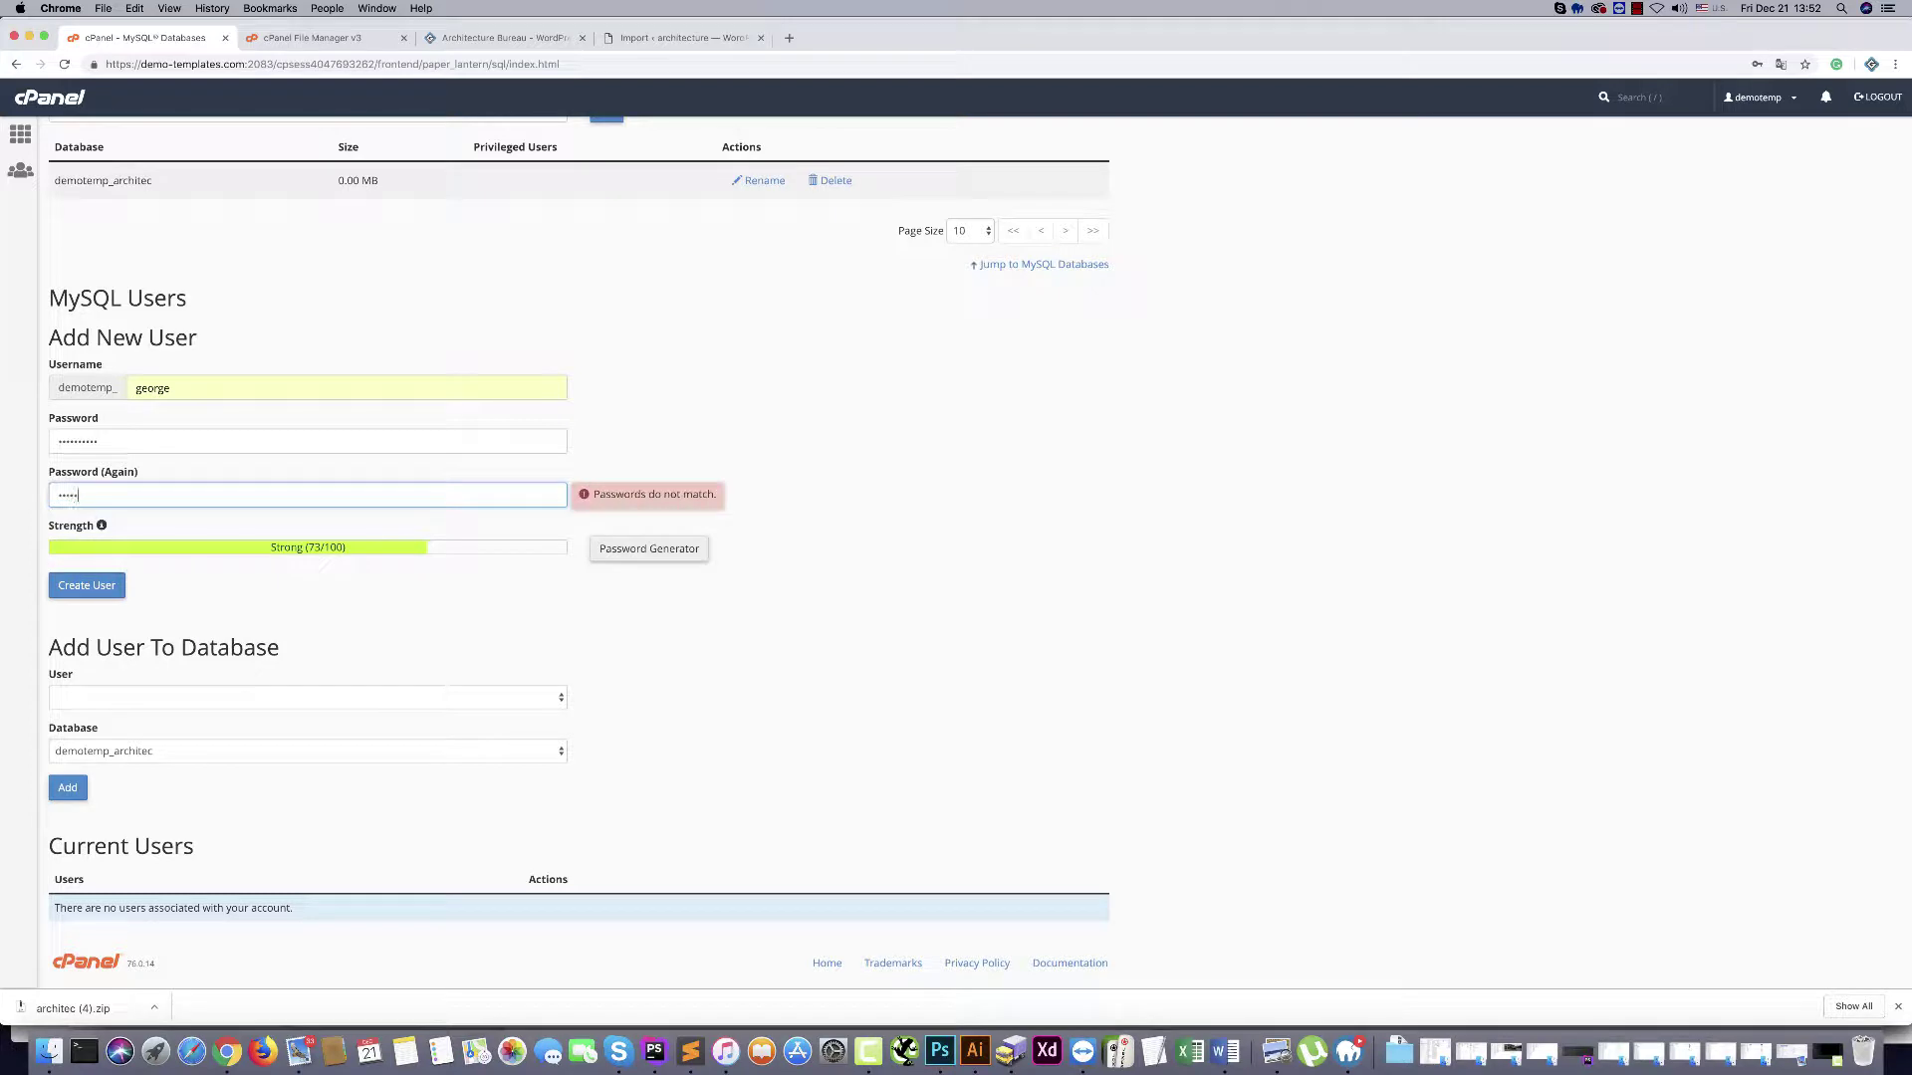
text(••)
click(86, 586)
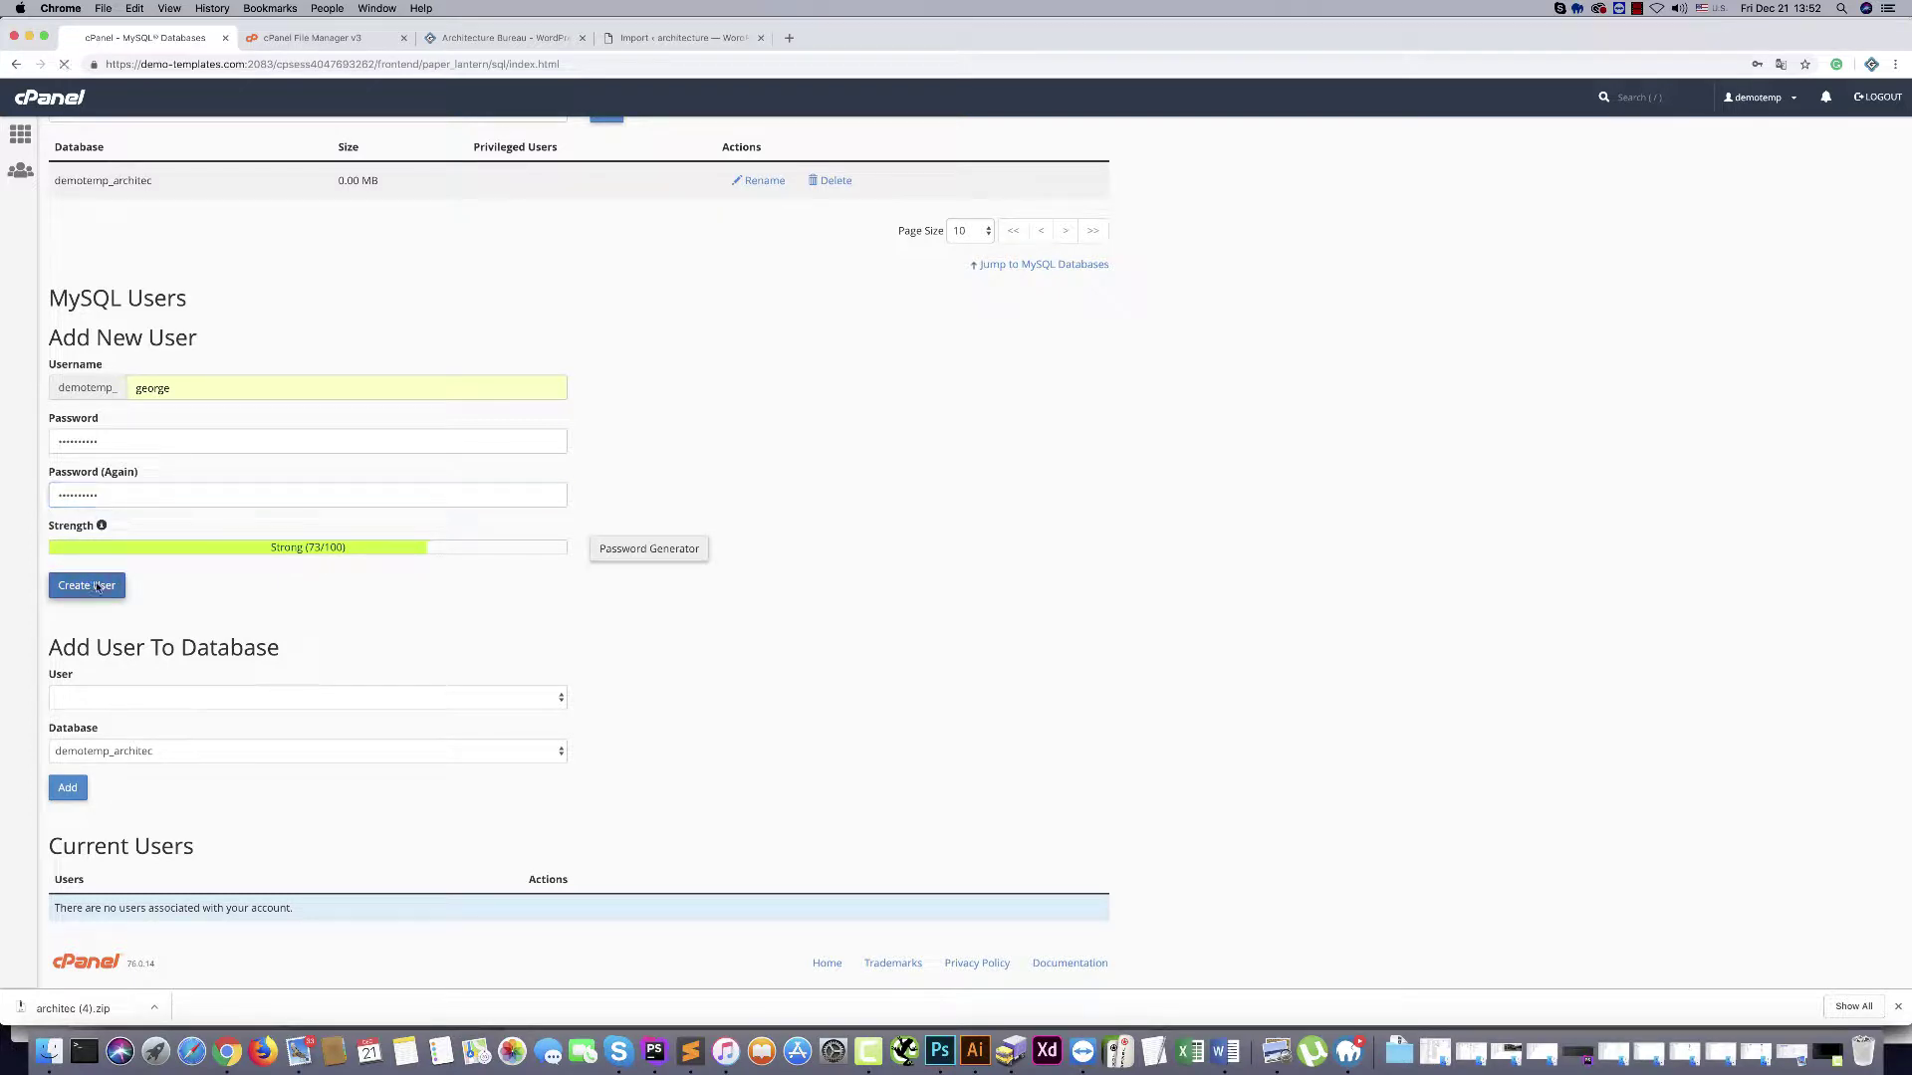
click(580, 249)
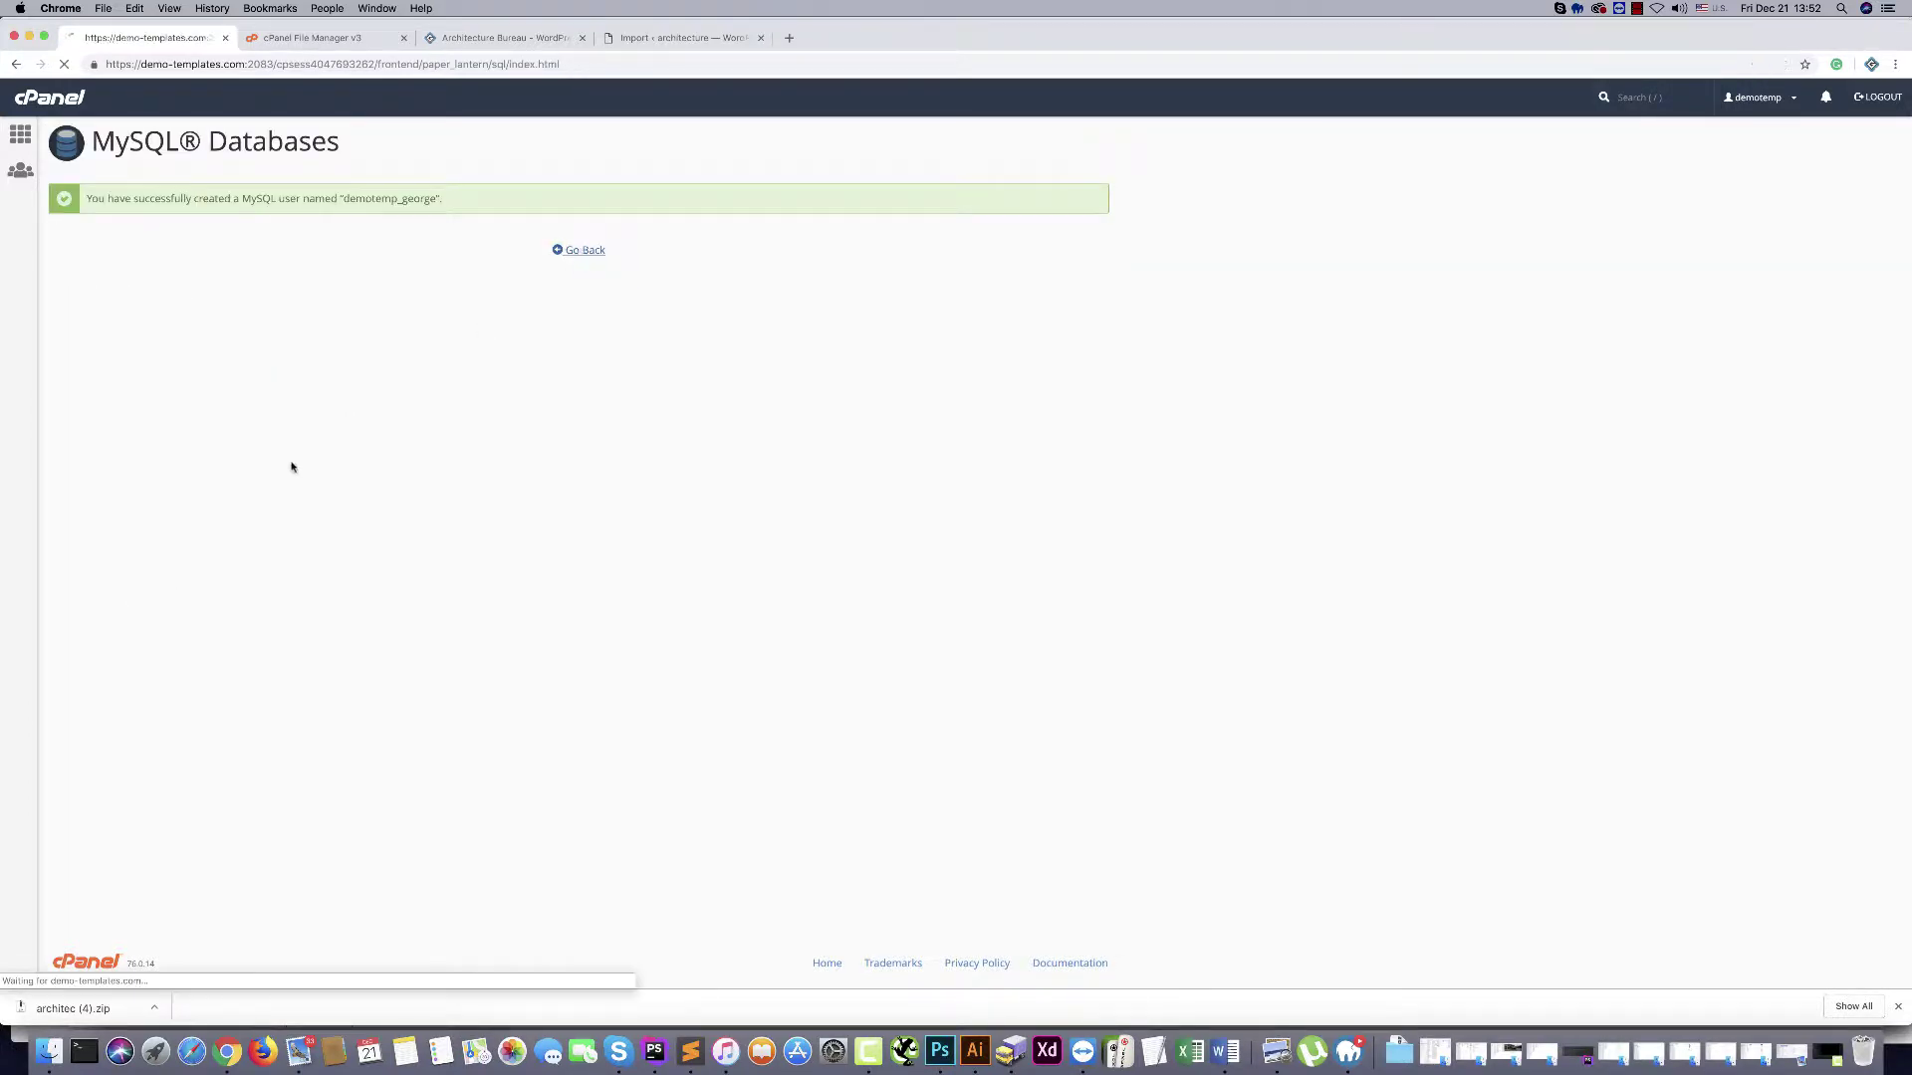
scroll(236, 702, down, 5)
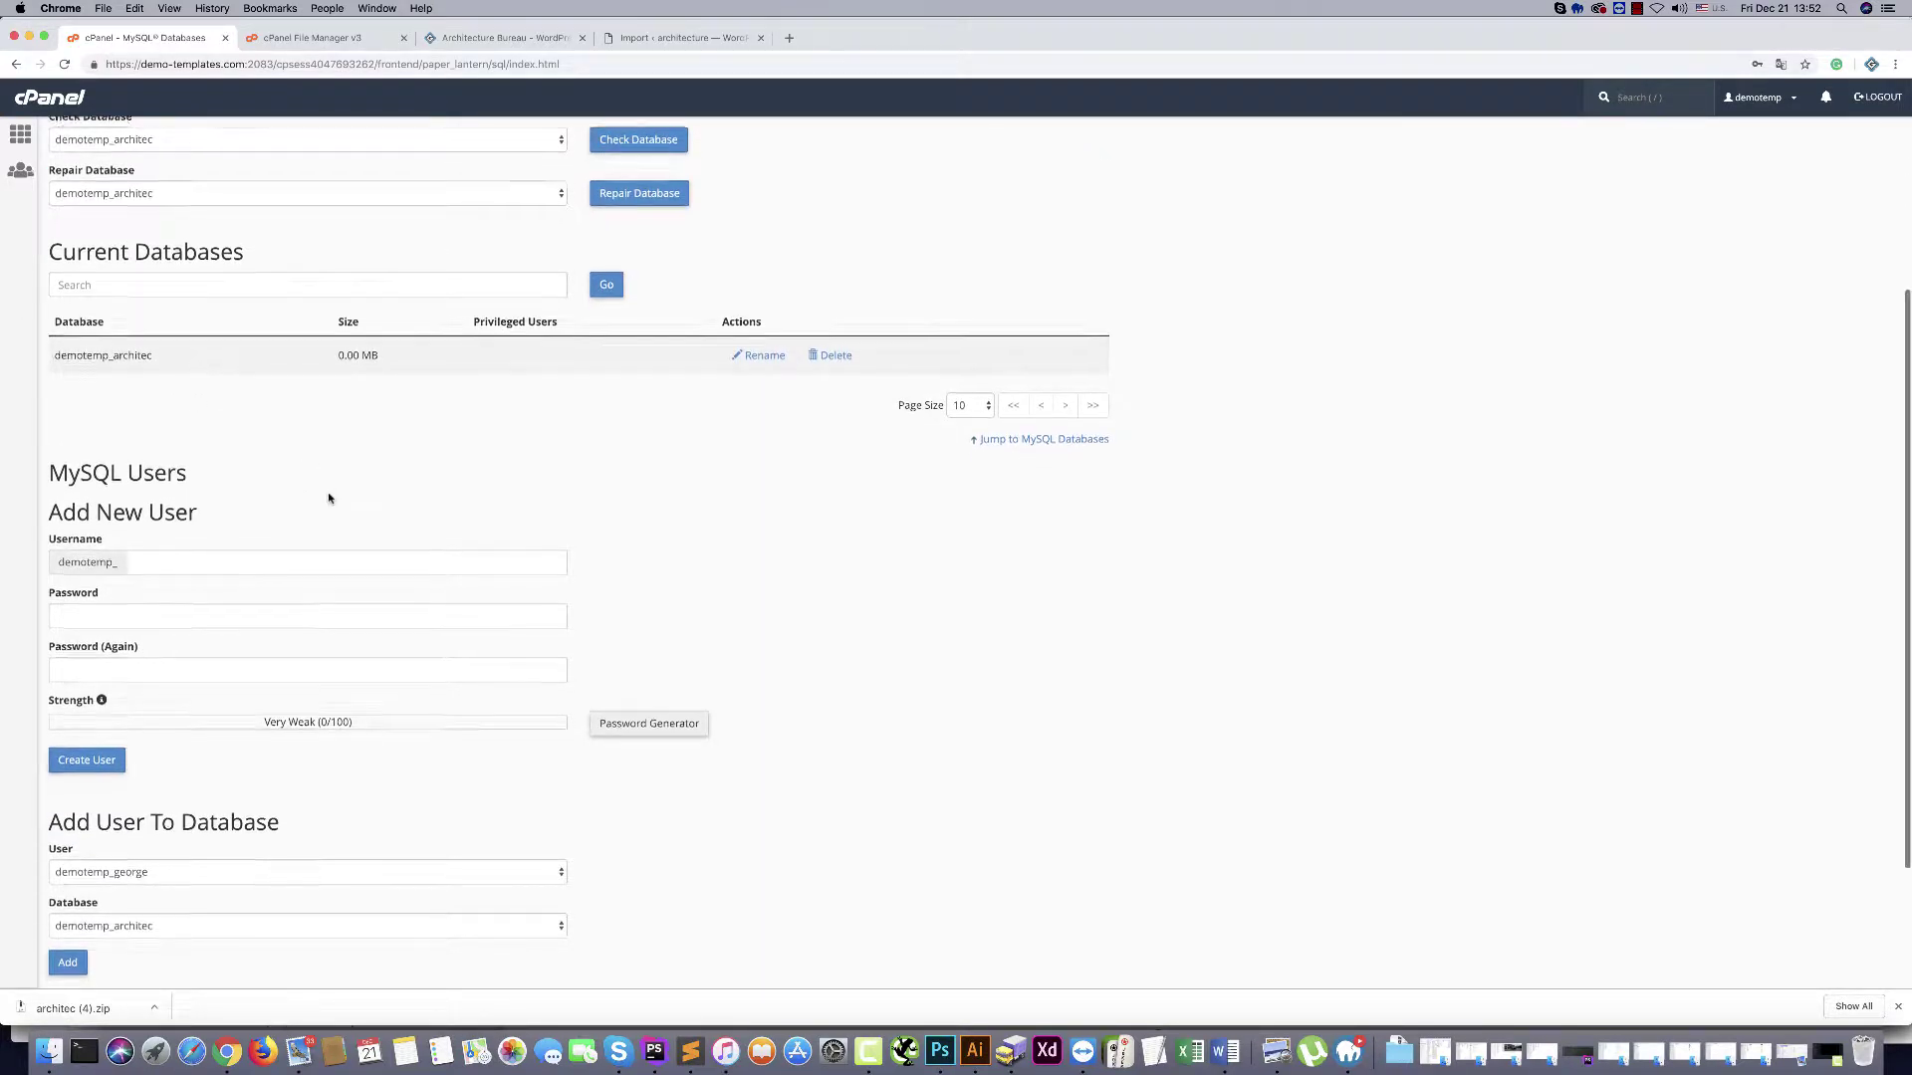
Add the new MySQL user to the demotemp_architec database
scroll(290, 930, down, 3)
scroll(175, 814, down, 1)
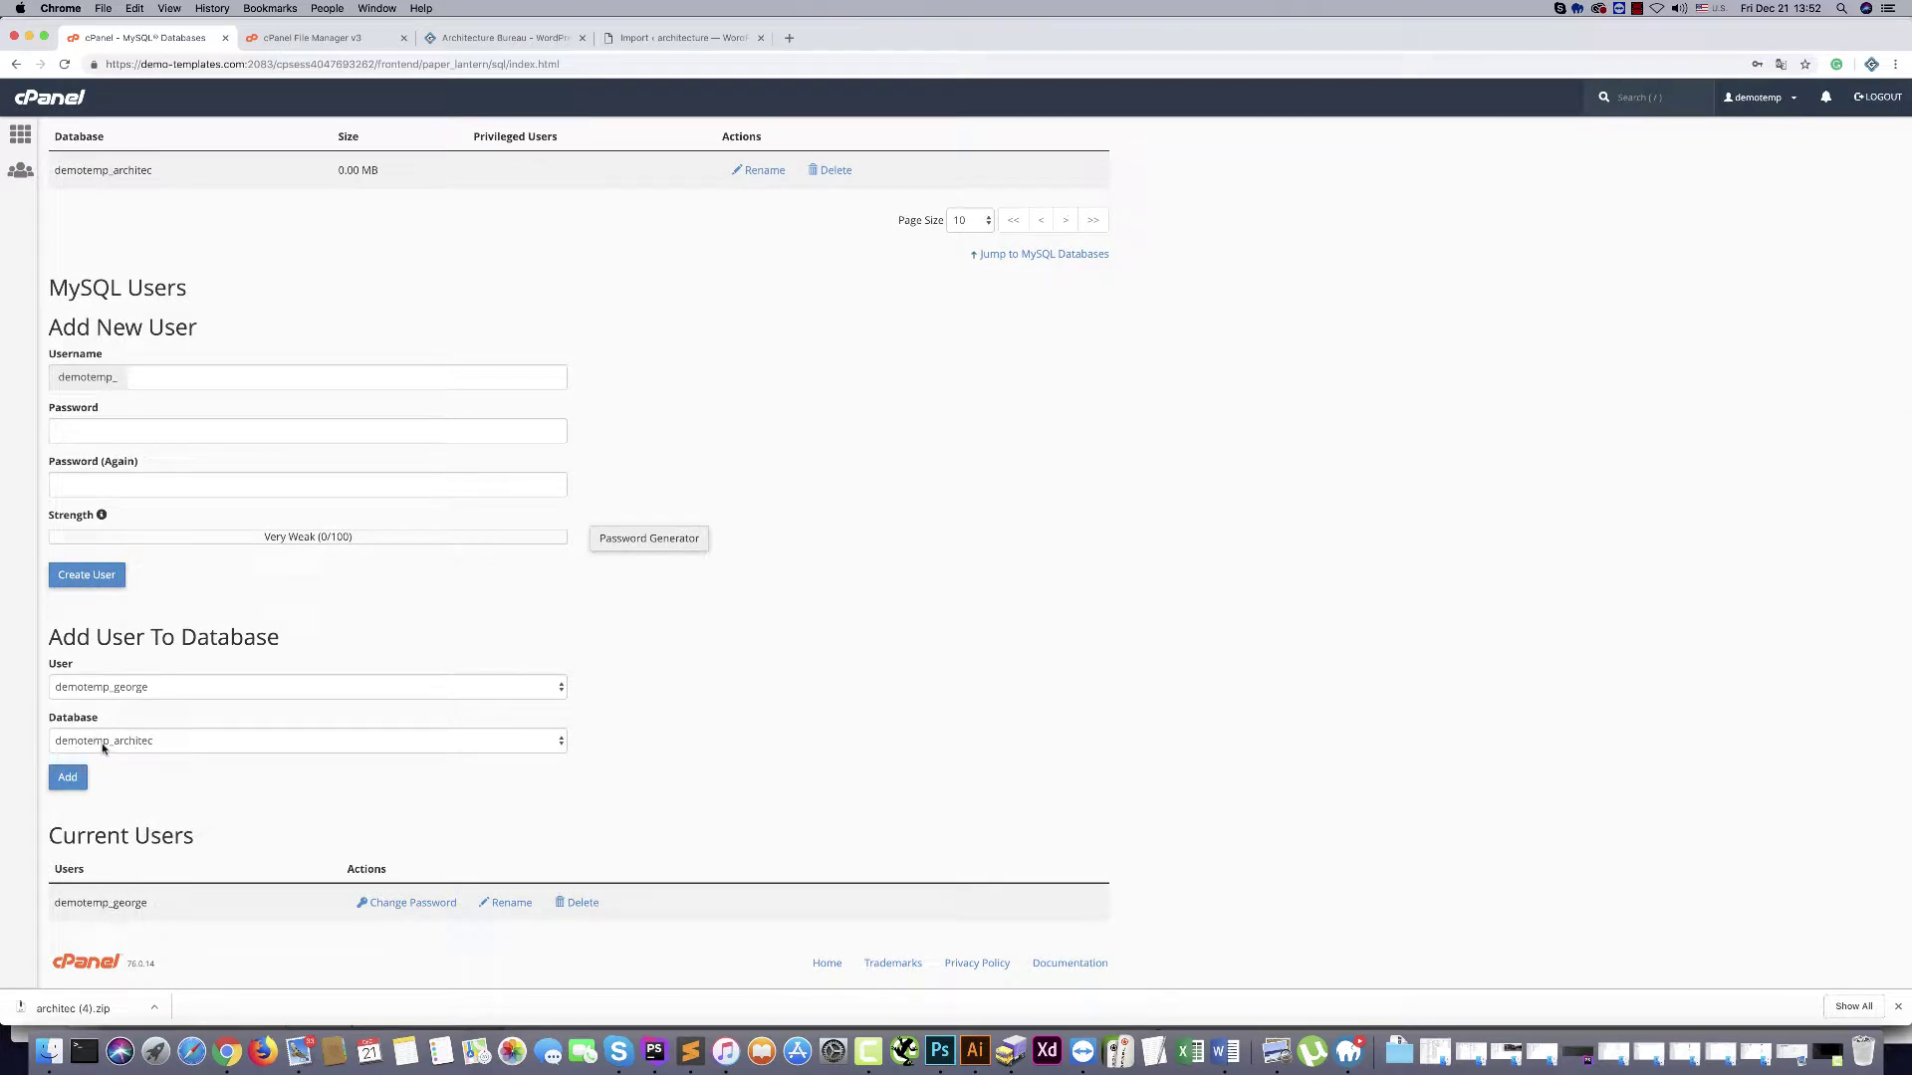
scroll(133, 746, up, 1)
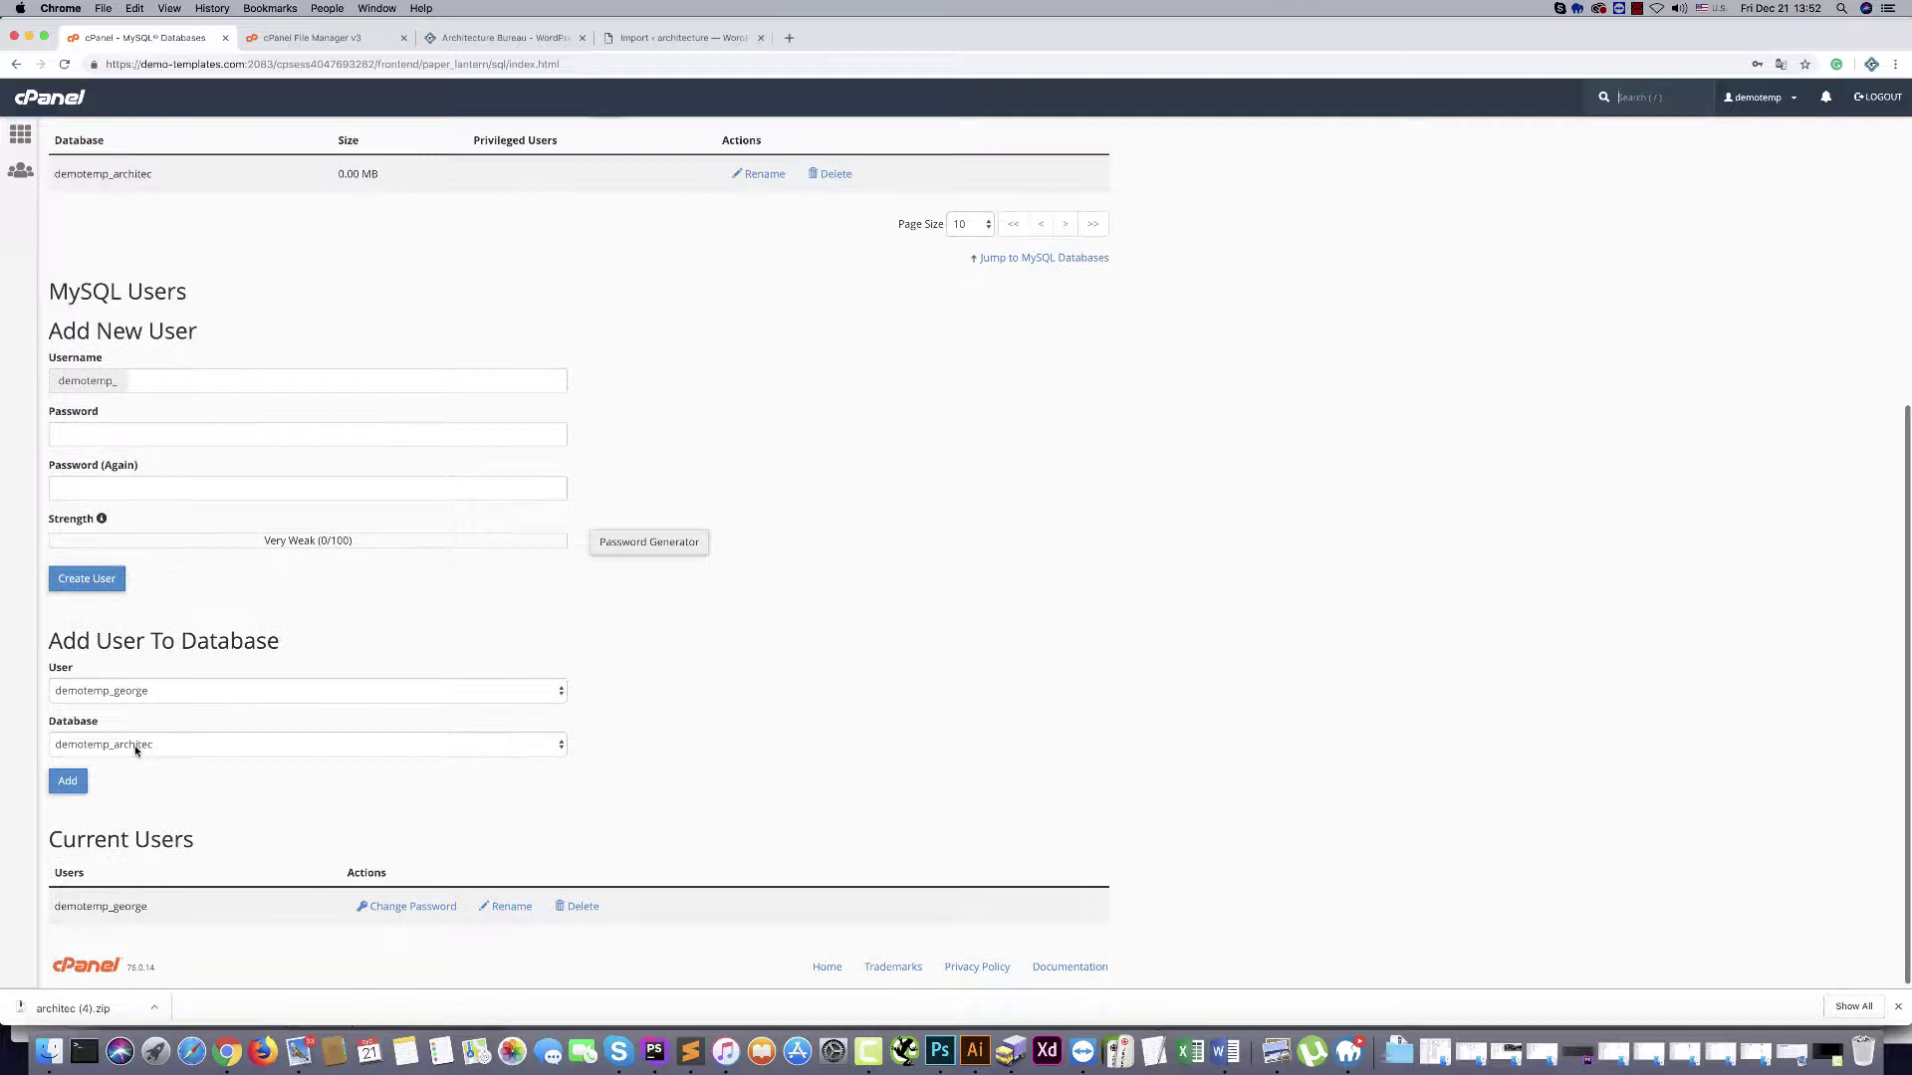
click(151, 691)
click(145, 696)
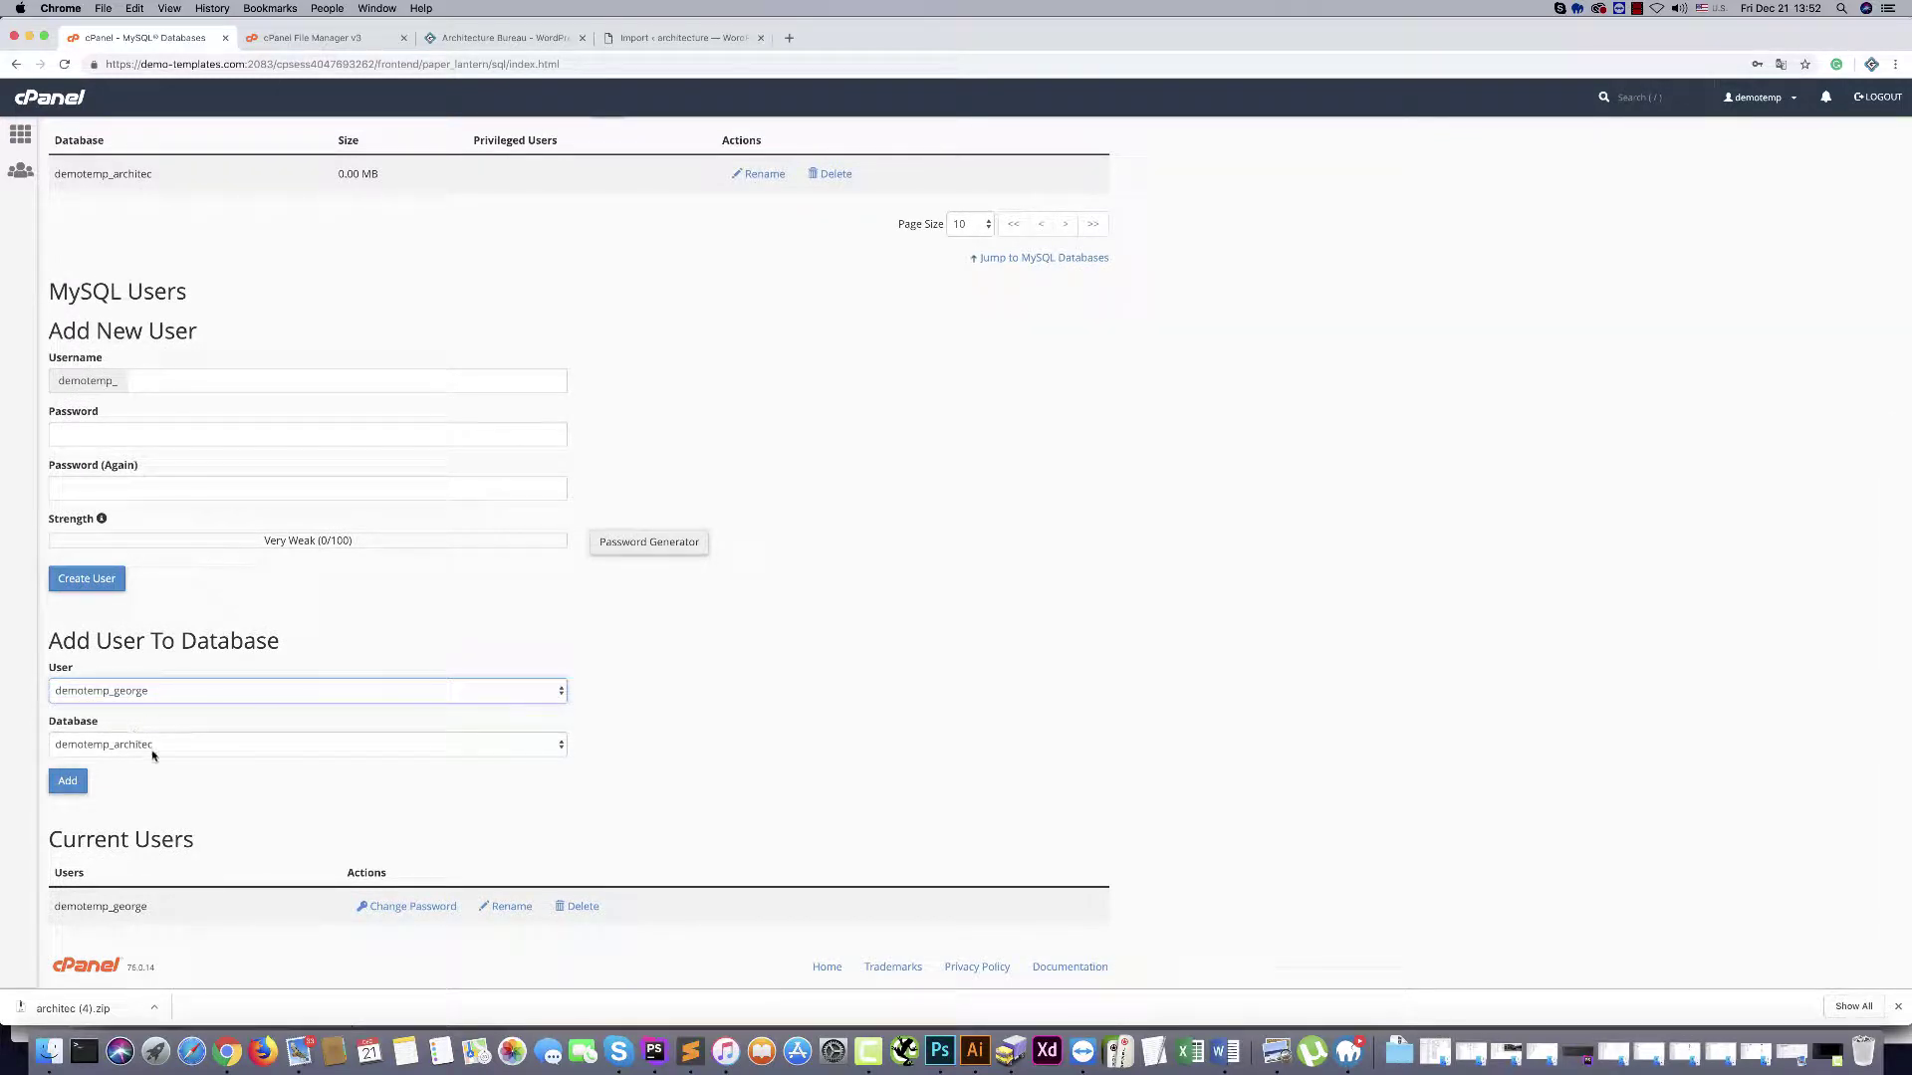
click(152, 755)
click(149, 809)
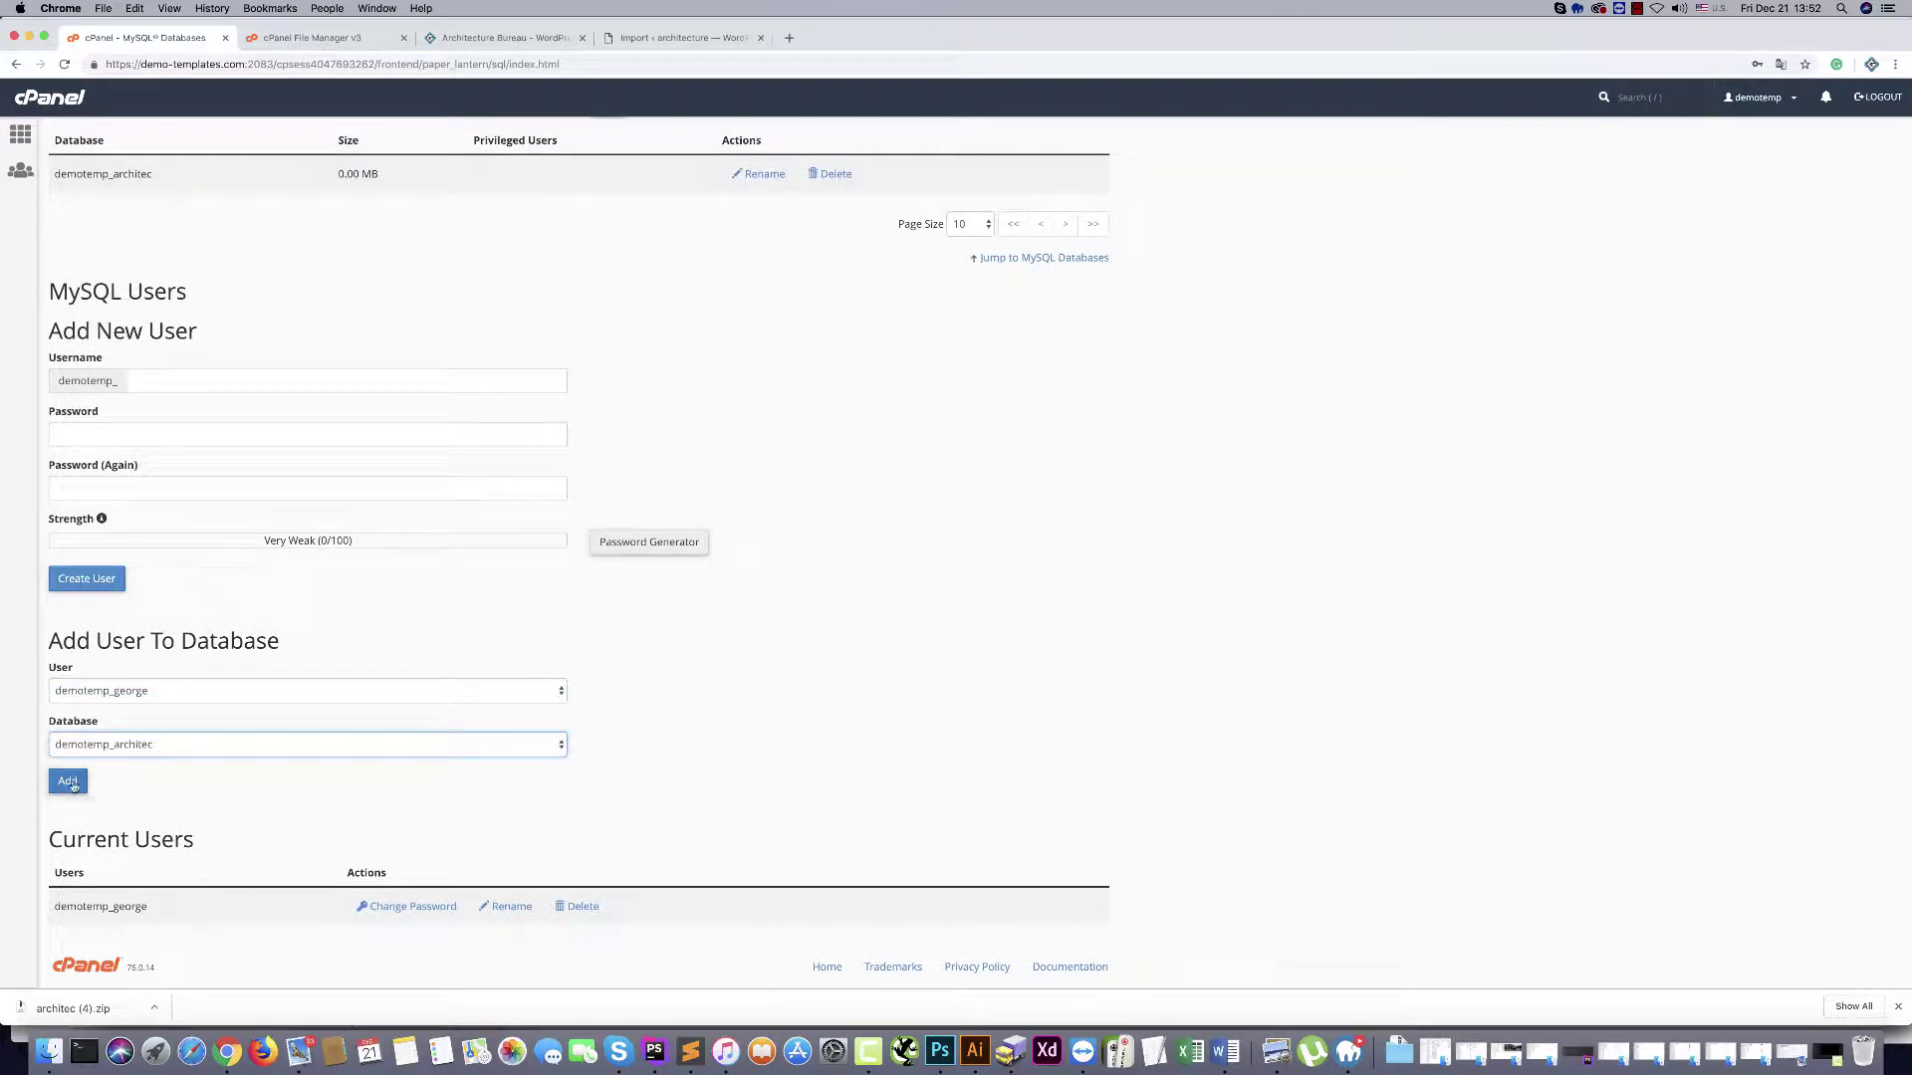
click(68, 782)
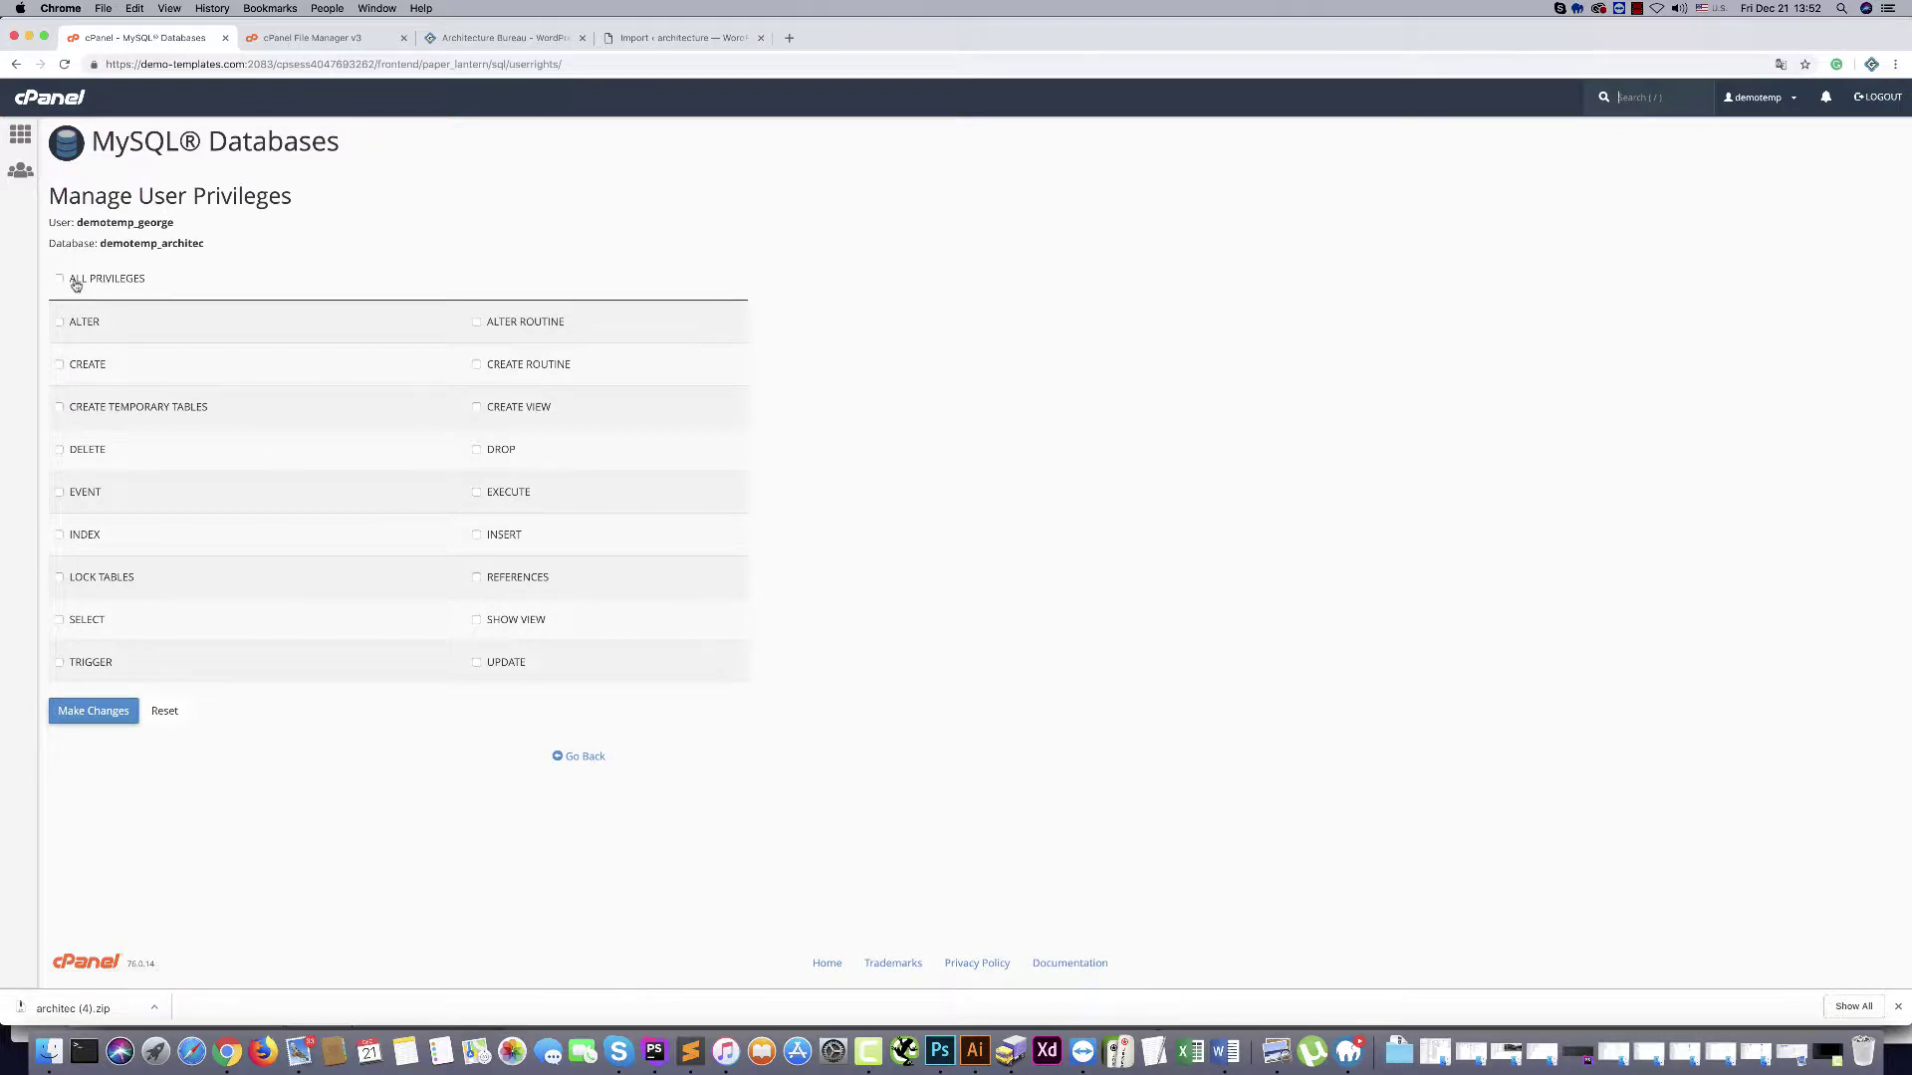
Grant the user ALL PRIVILEGES on demotemp_architec, then switch to the File Manager
click(75, 283)
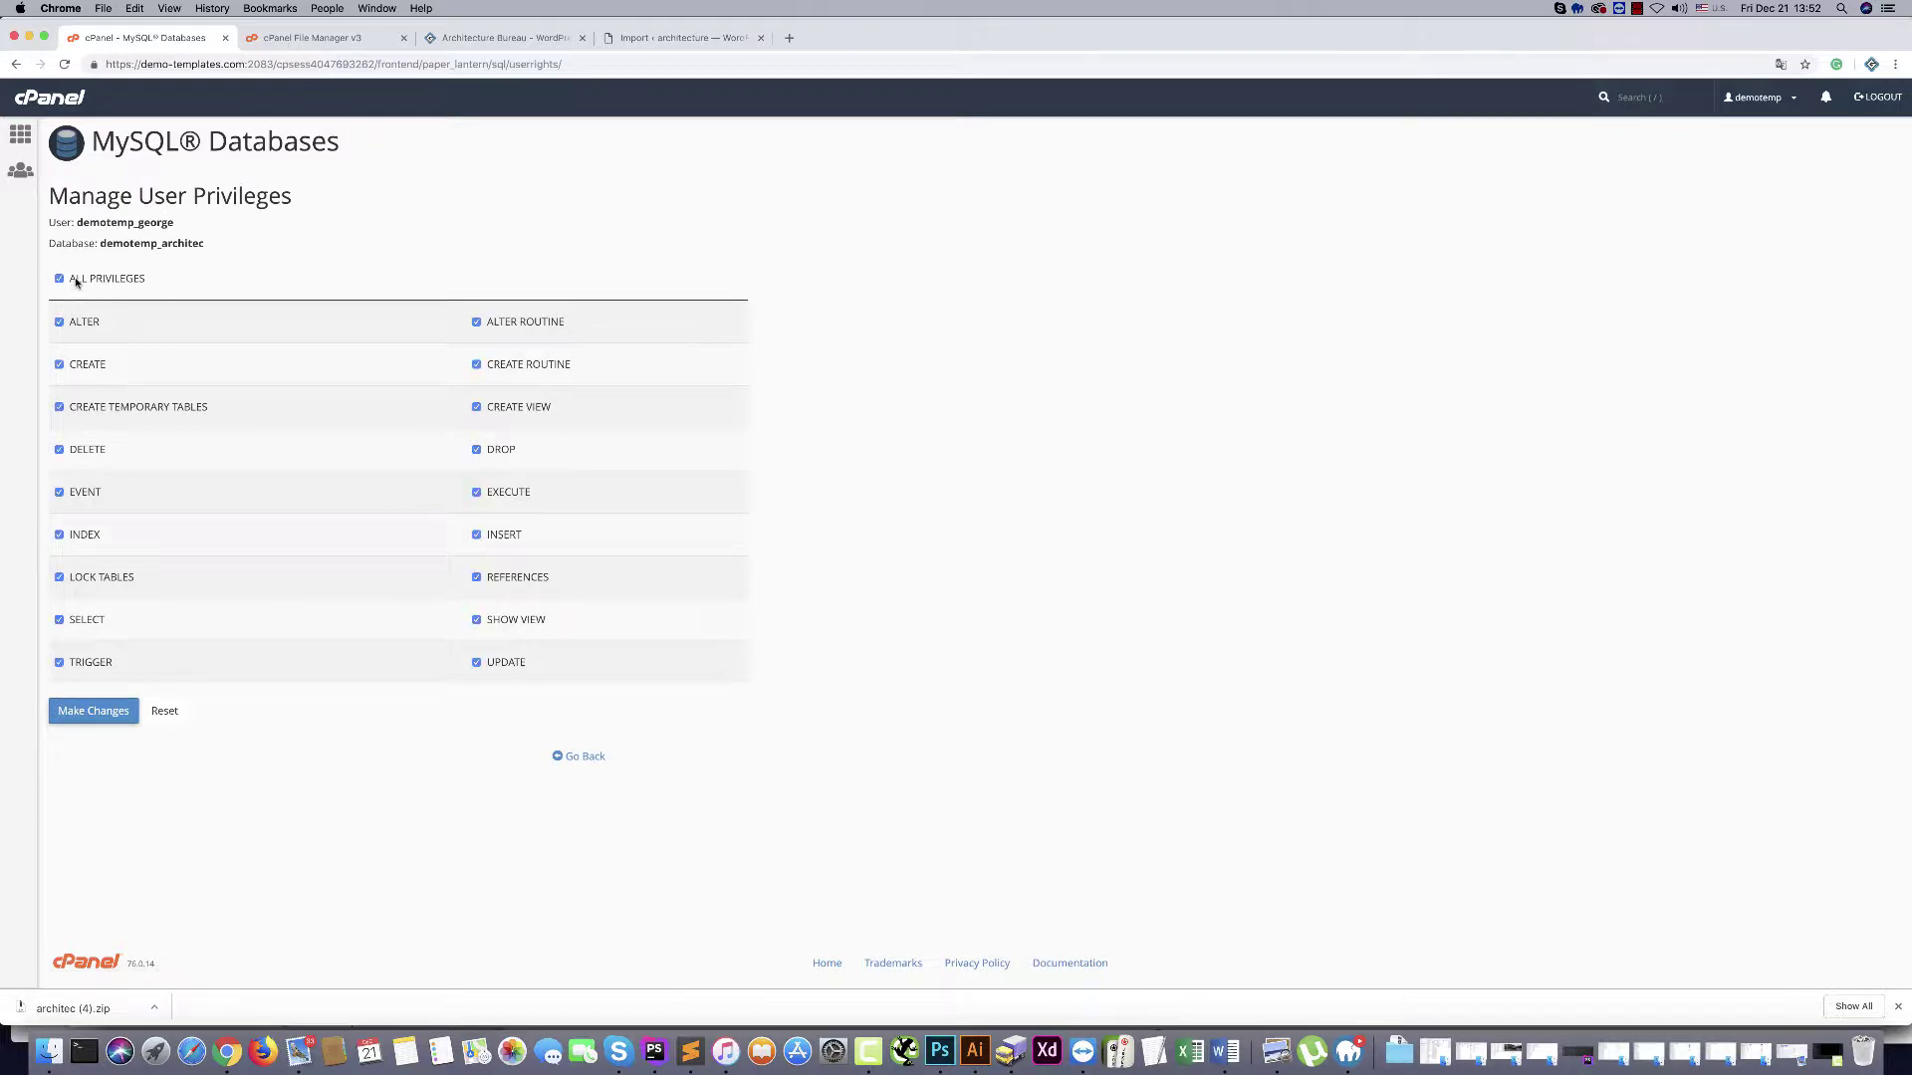
click(88, 716)
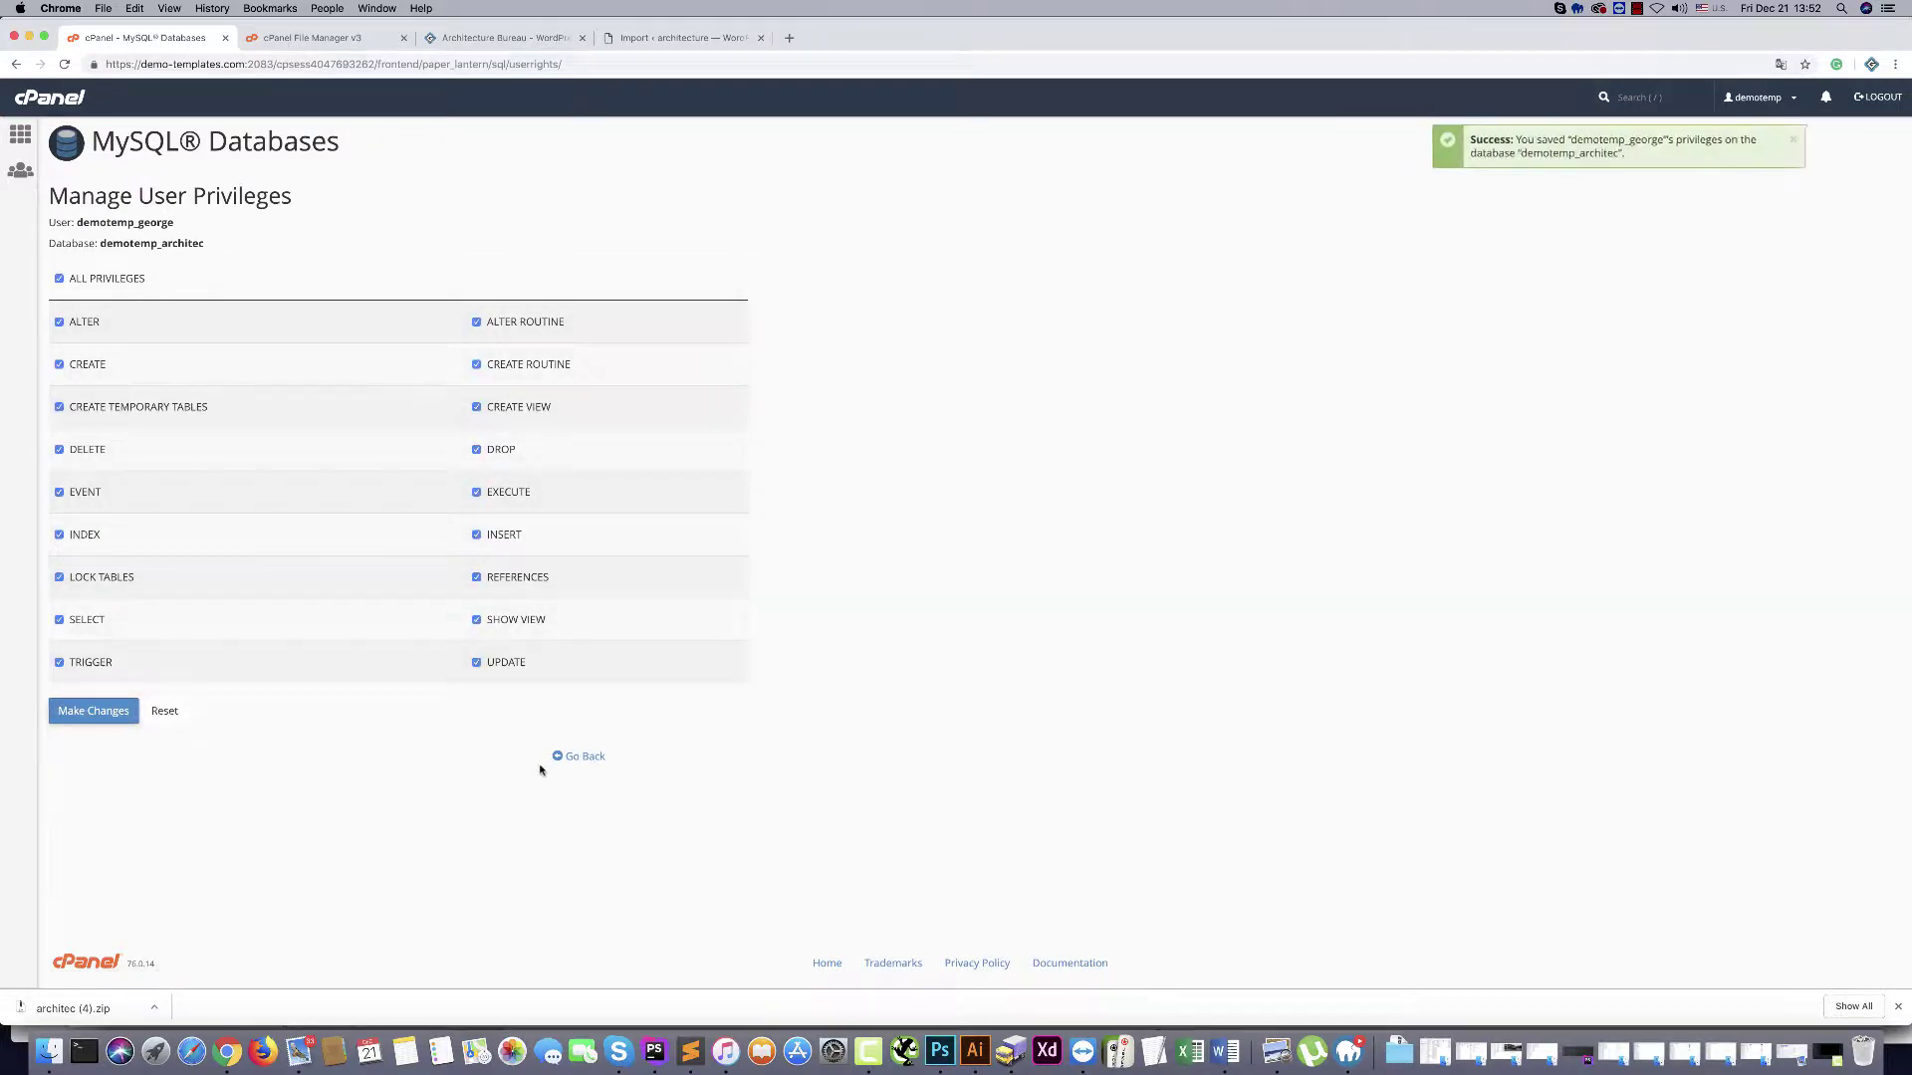
click(572, 757)
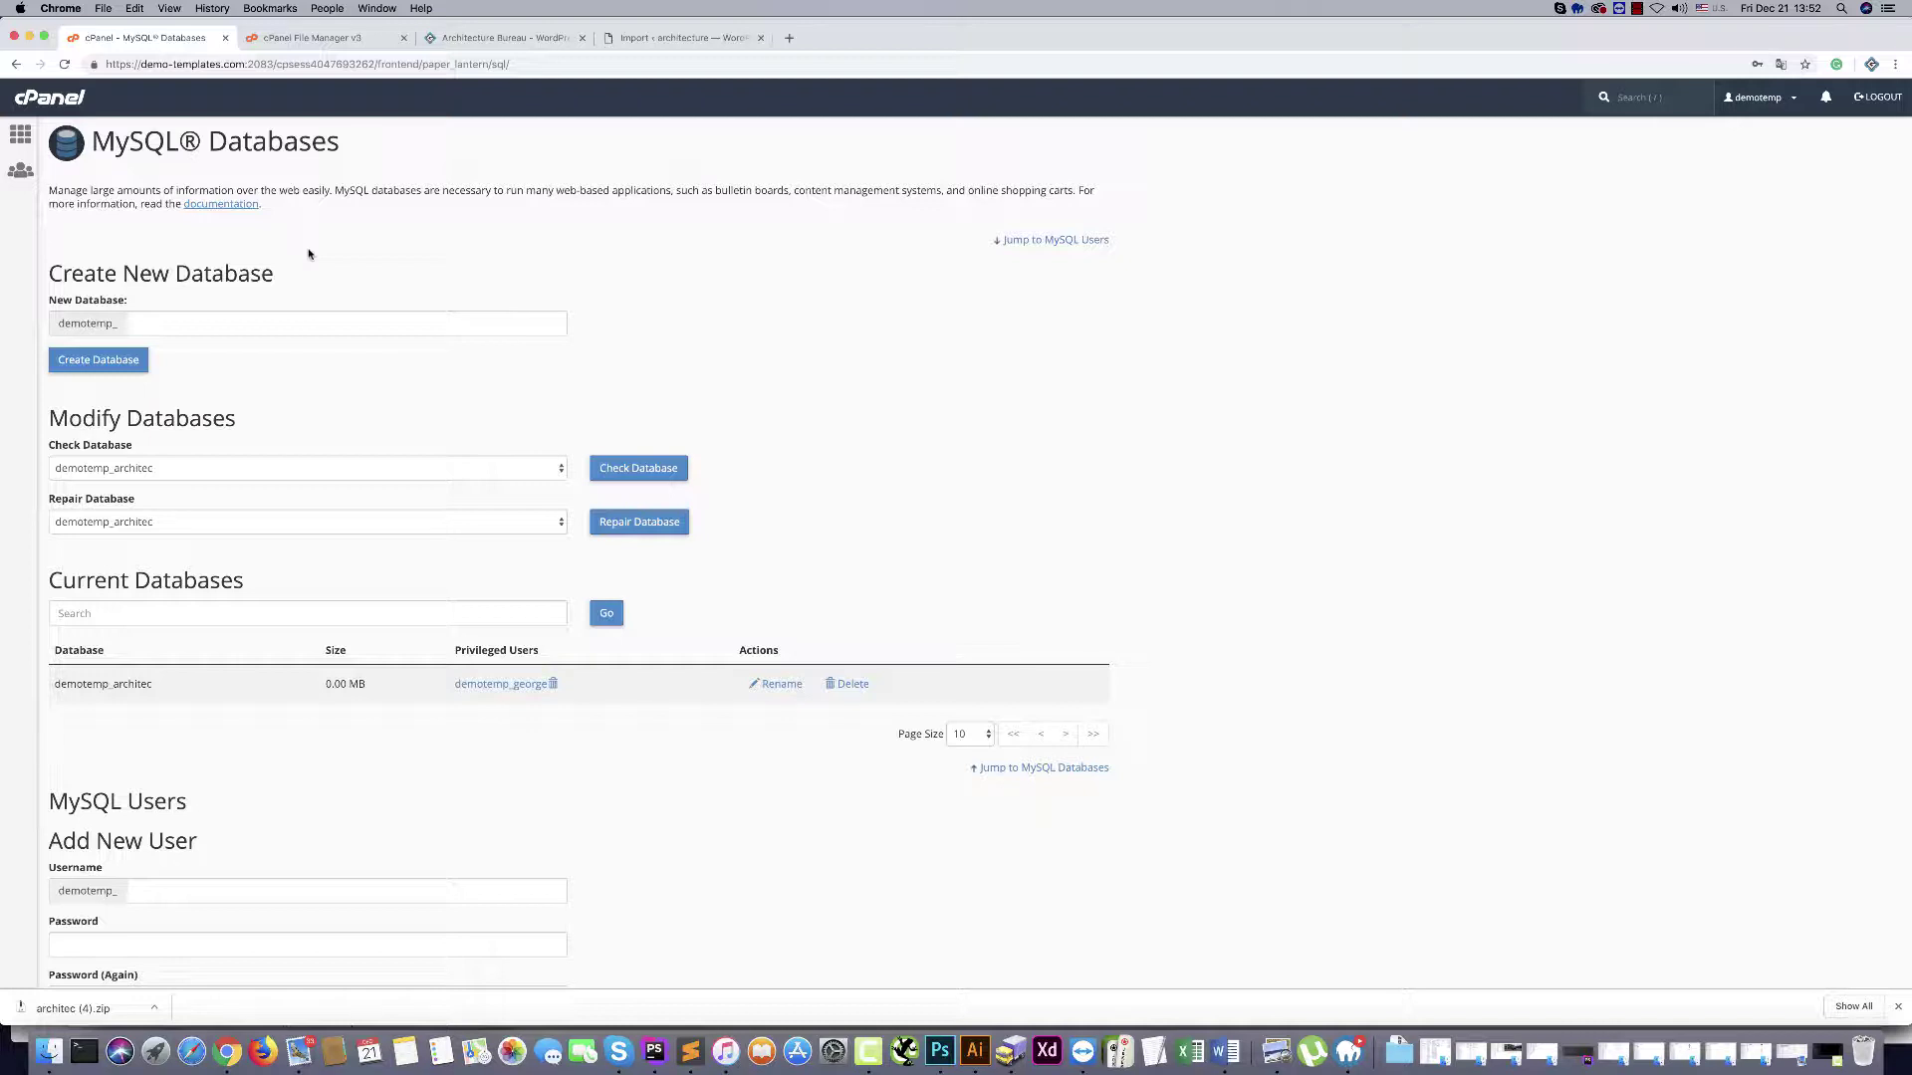
click(309, 38)
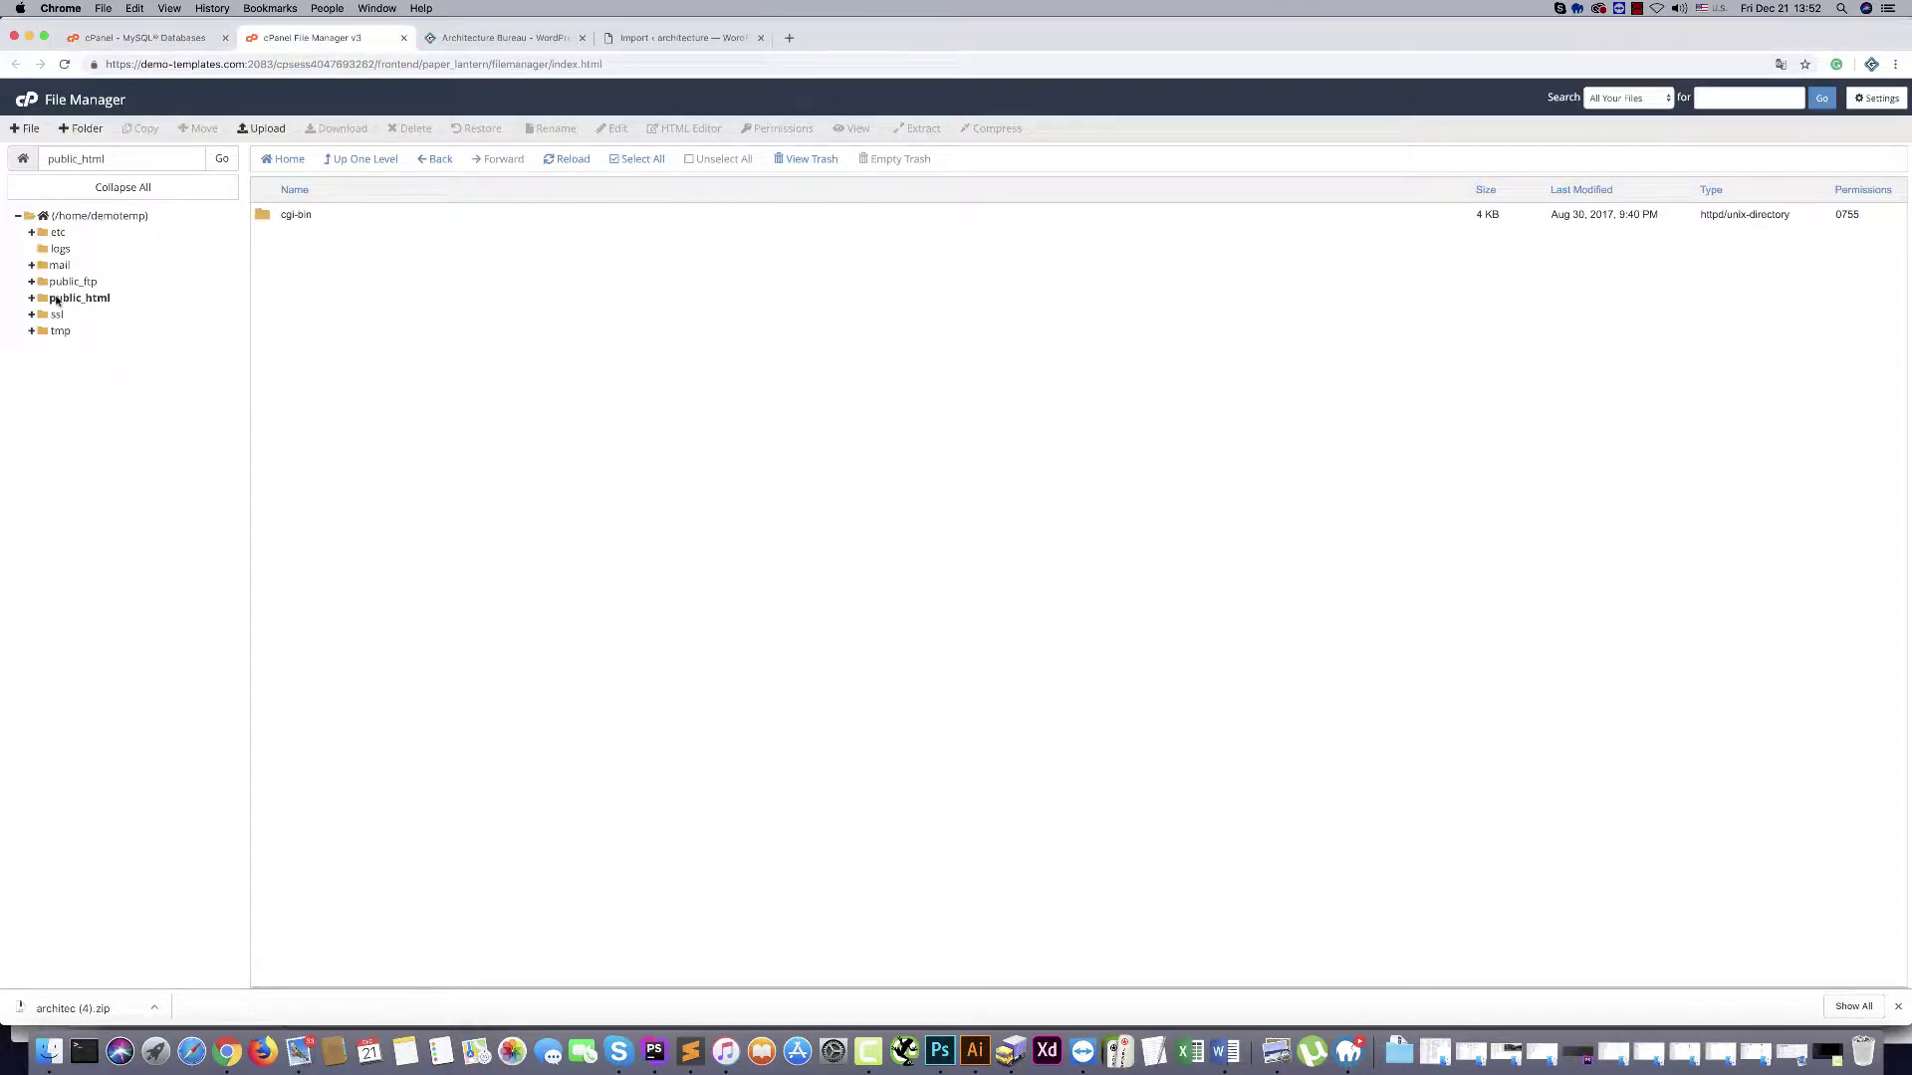
Upload wordpress-4.9.8.zip from Downloads/697 into public_html
click(54, 300)
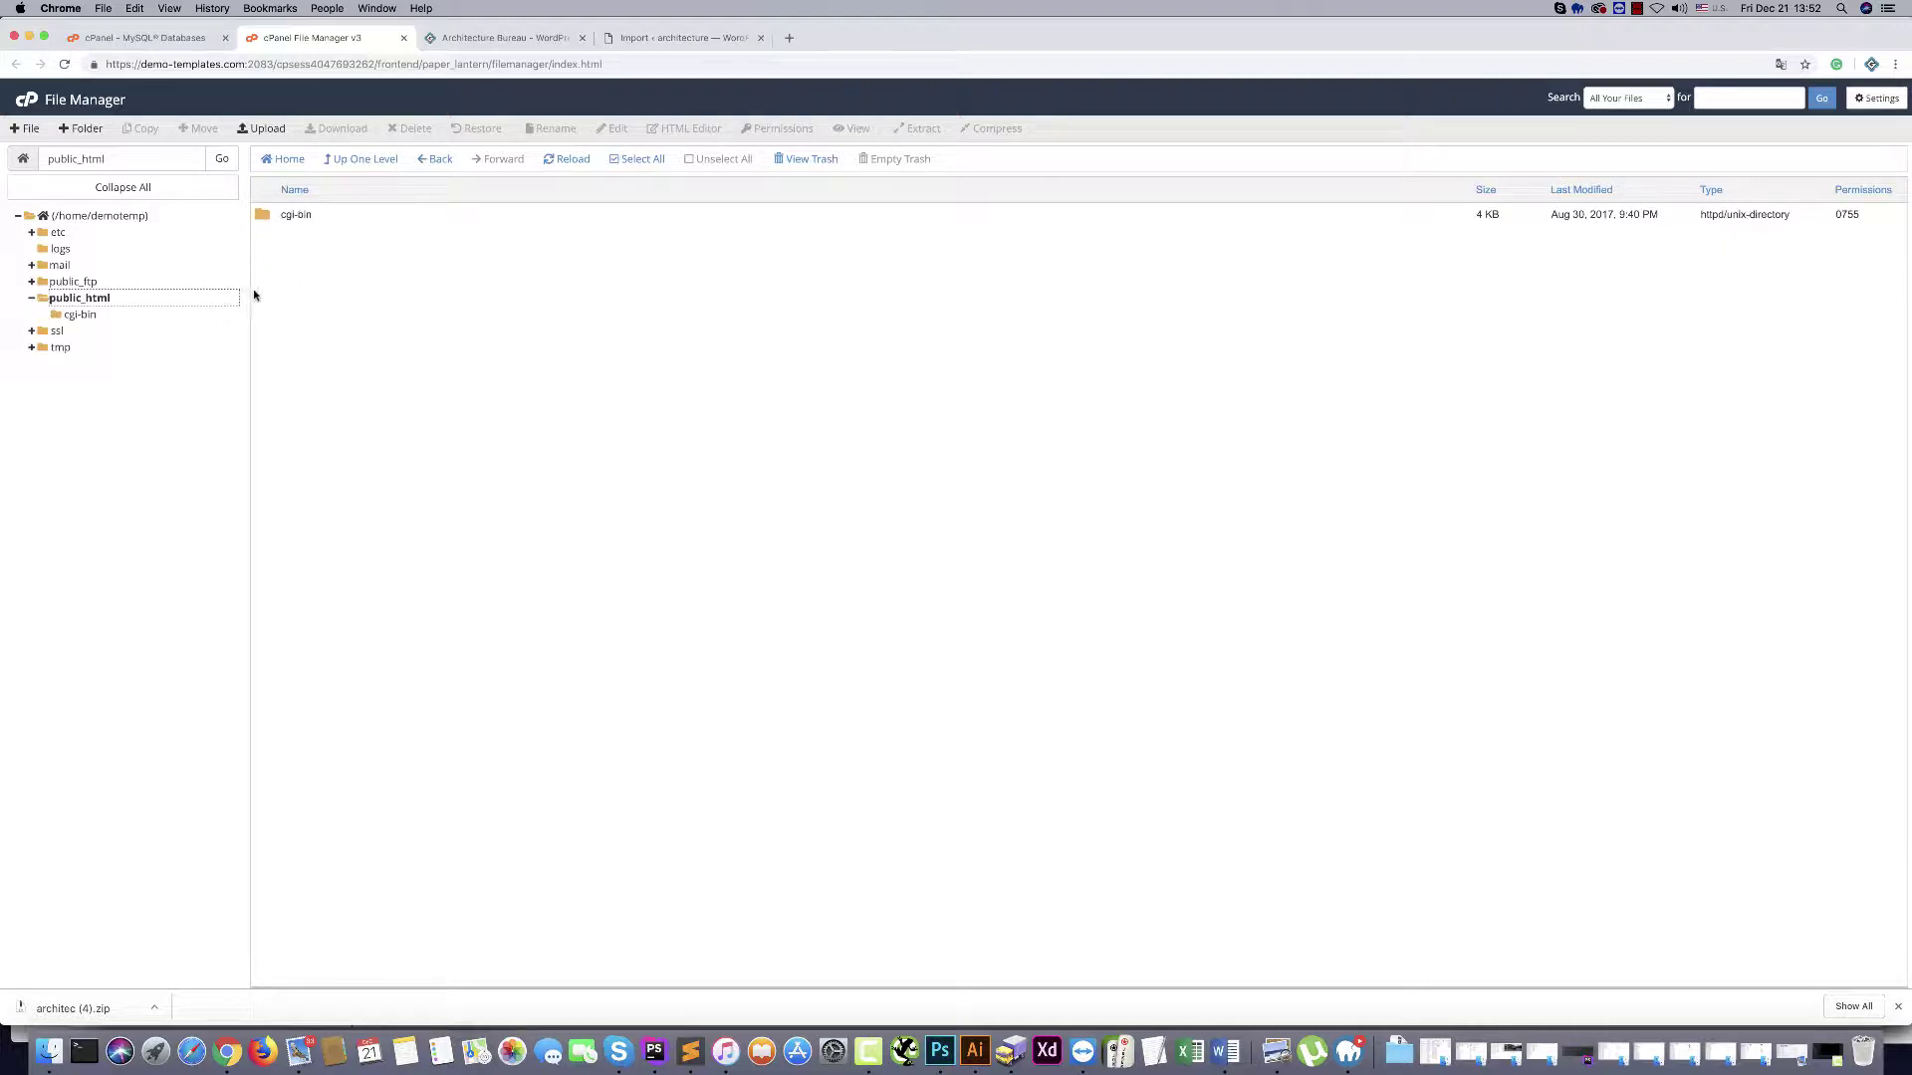
click(312, 266)
click(268, 130)
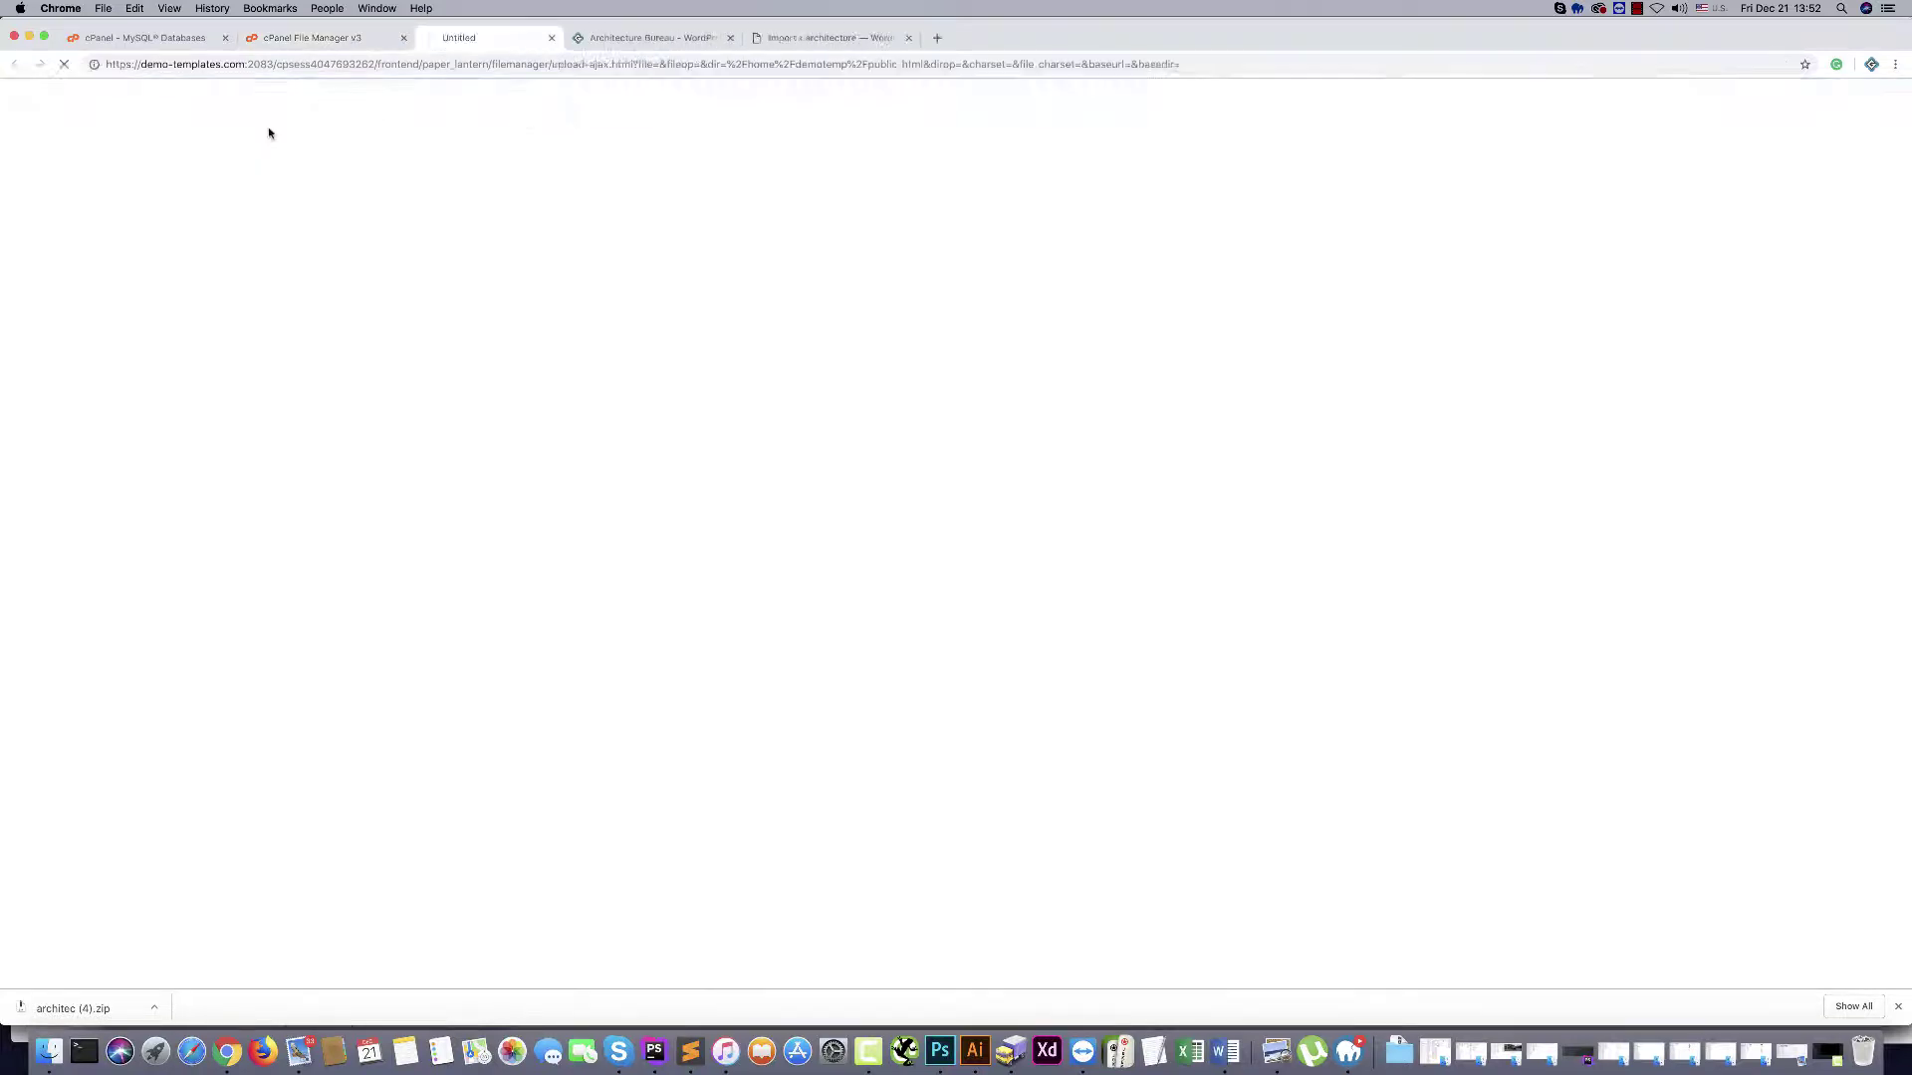
click(962, 339)
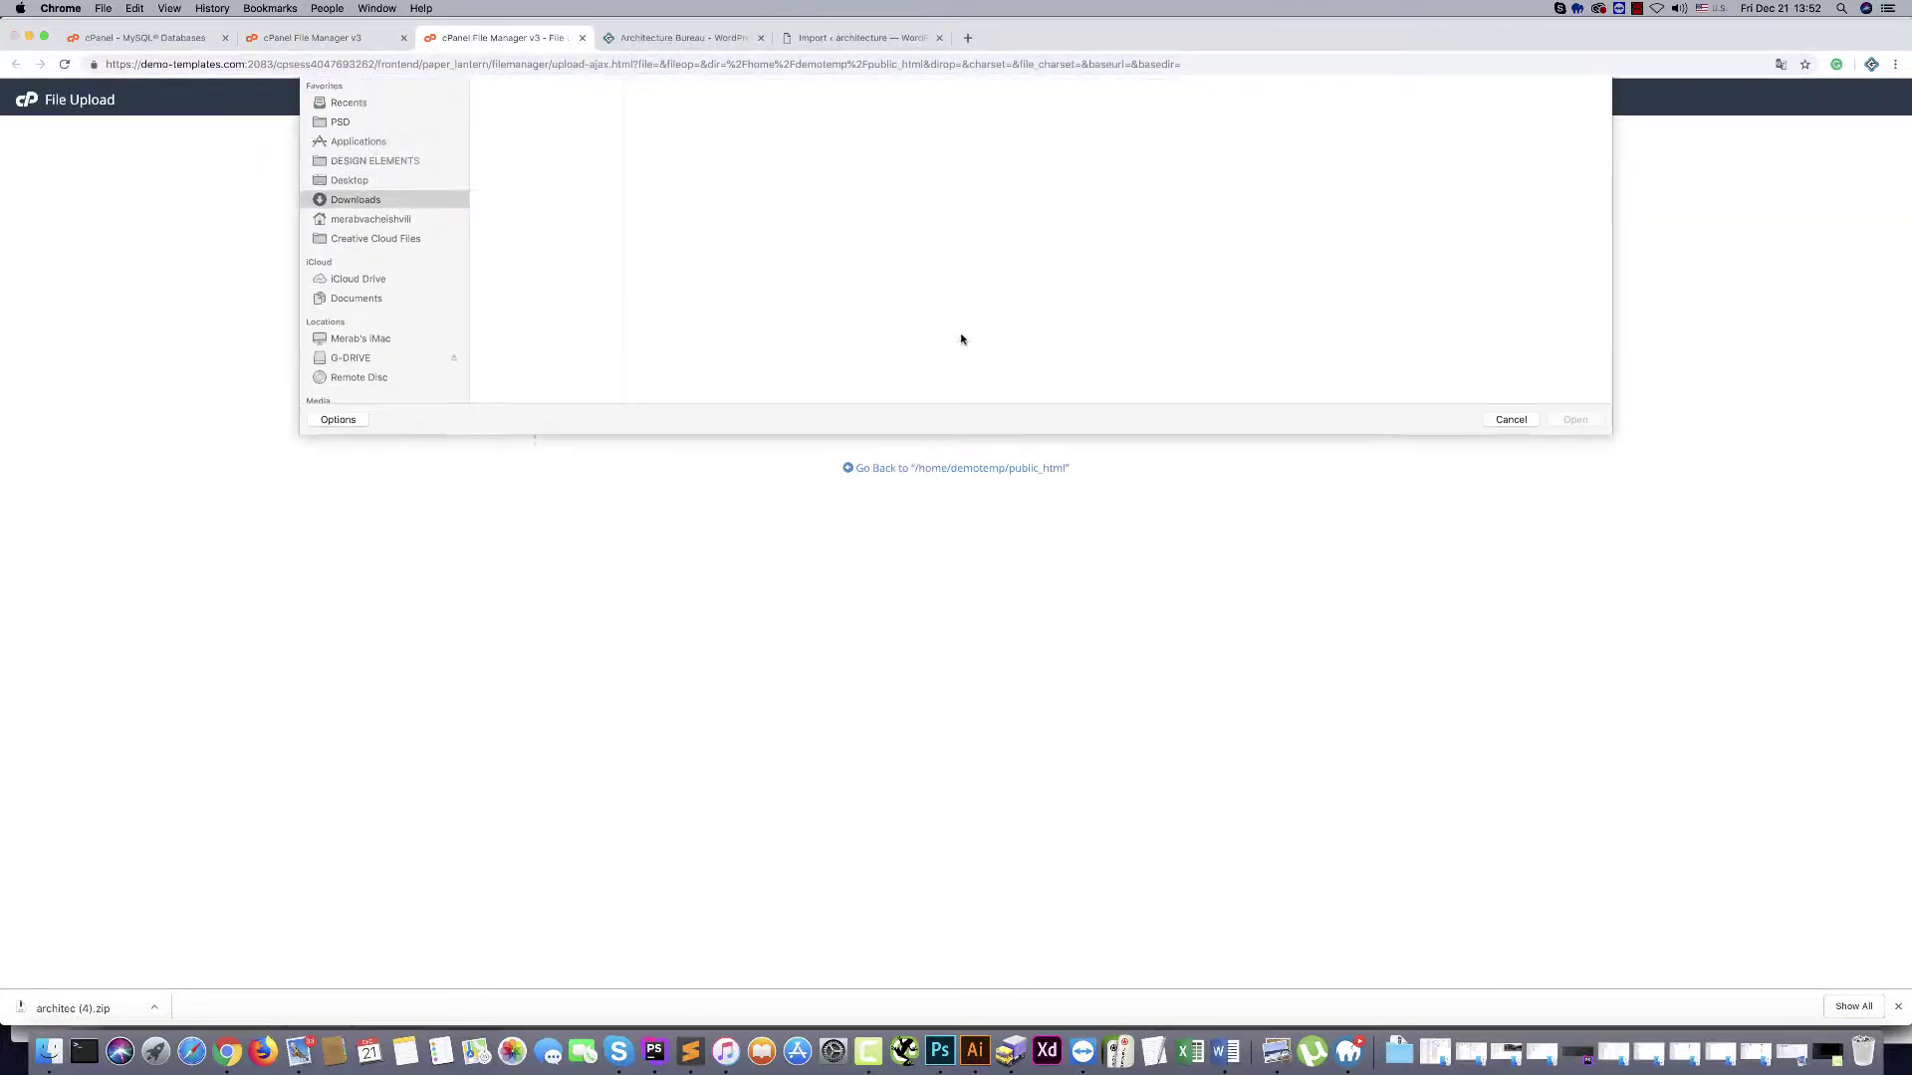
scroll(494, 339, down, 5)
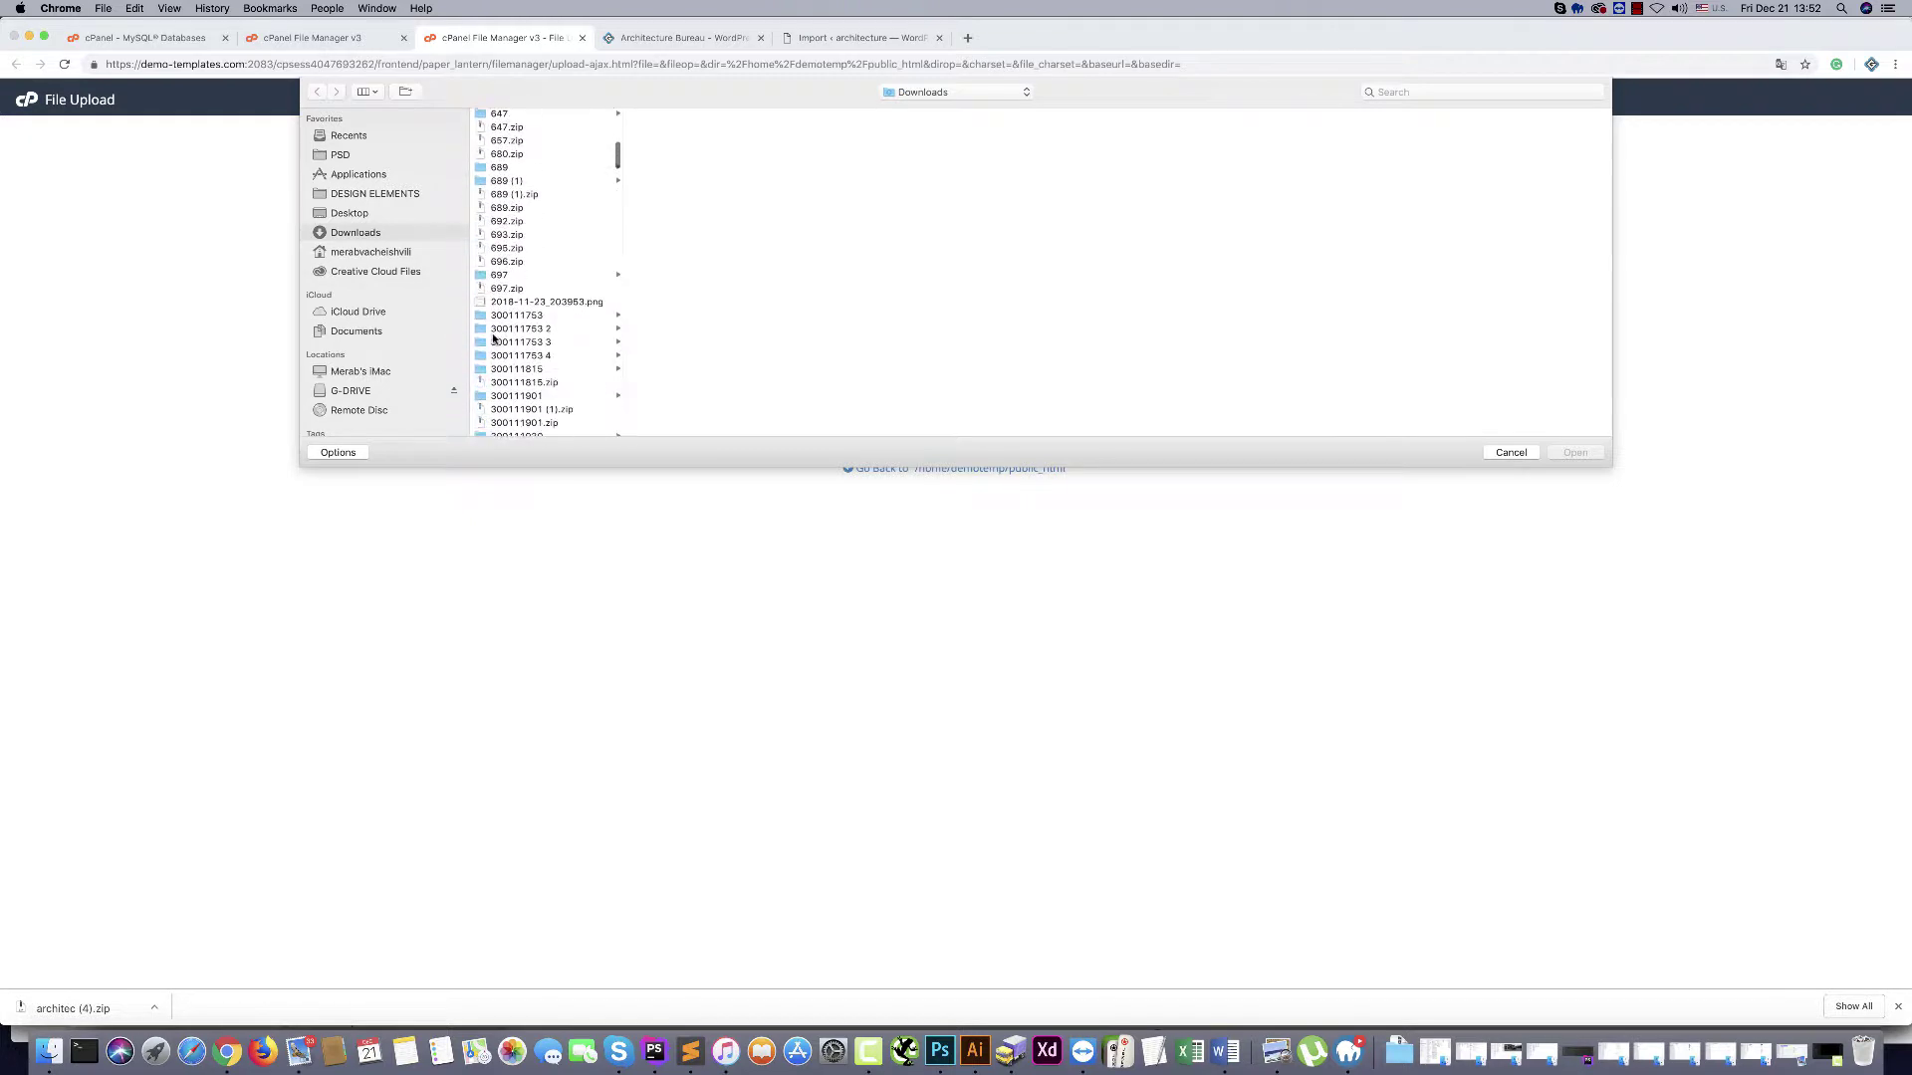
click(498, 274)
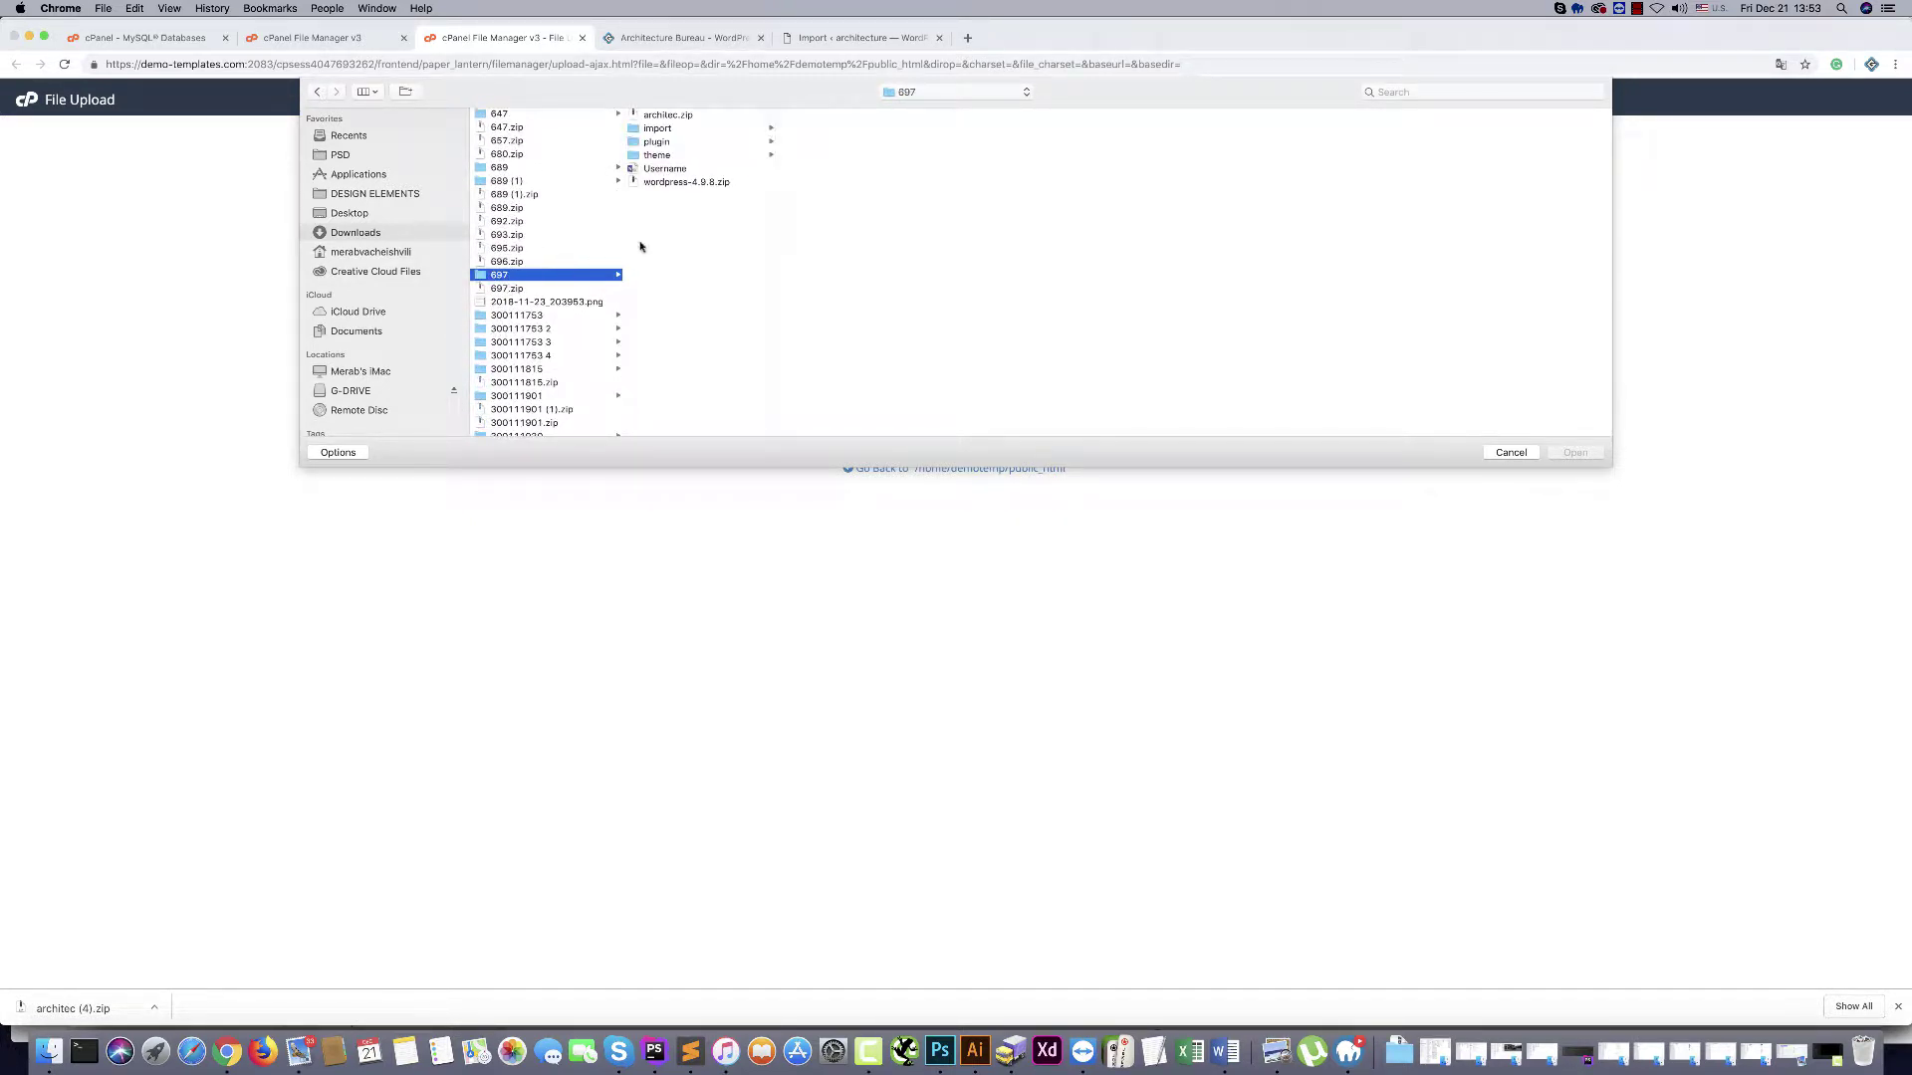
click(665, 183)
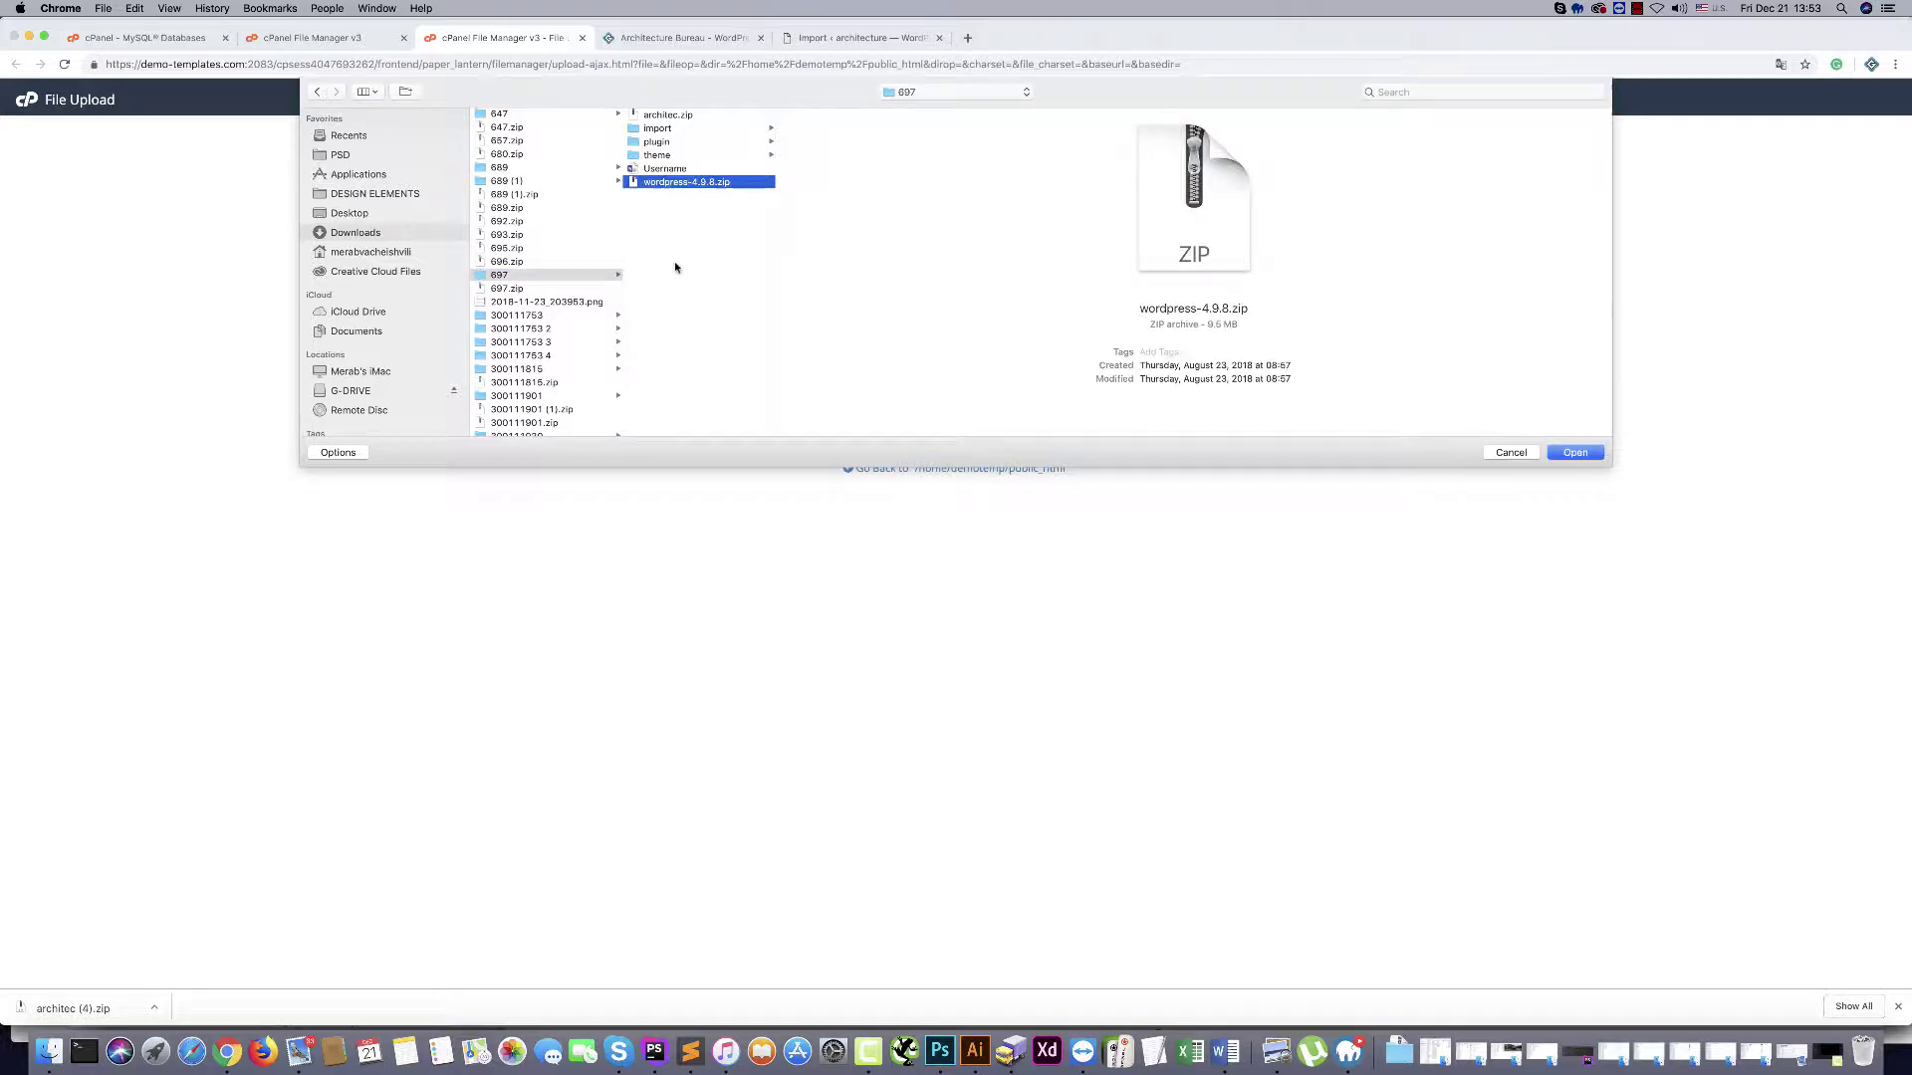
click(1574, 453)
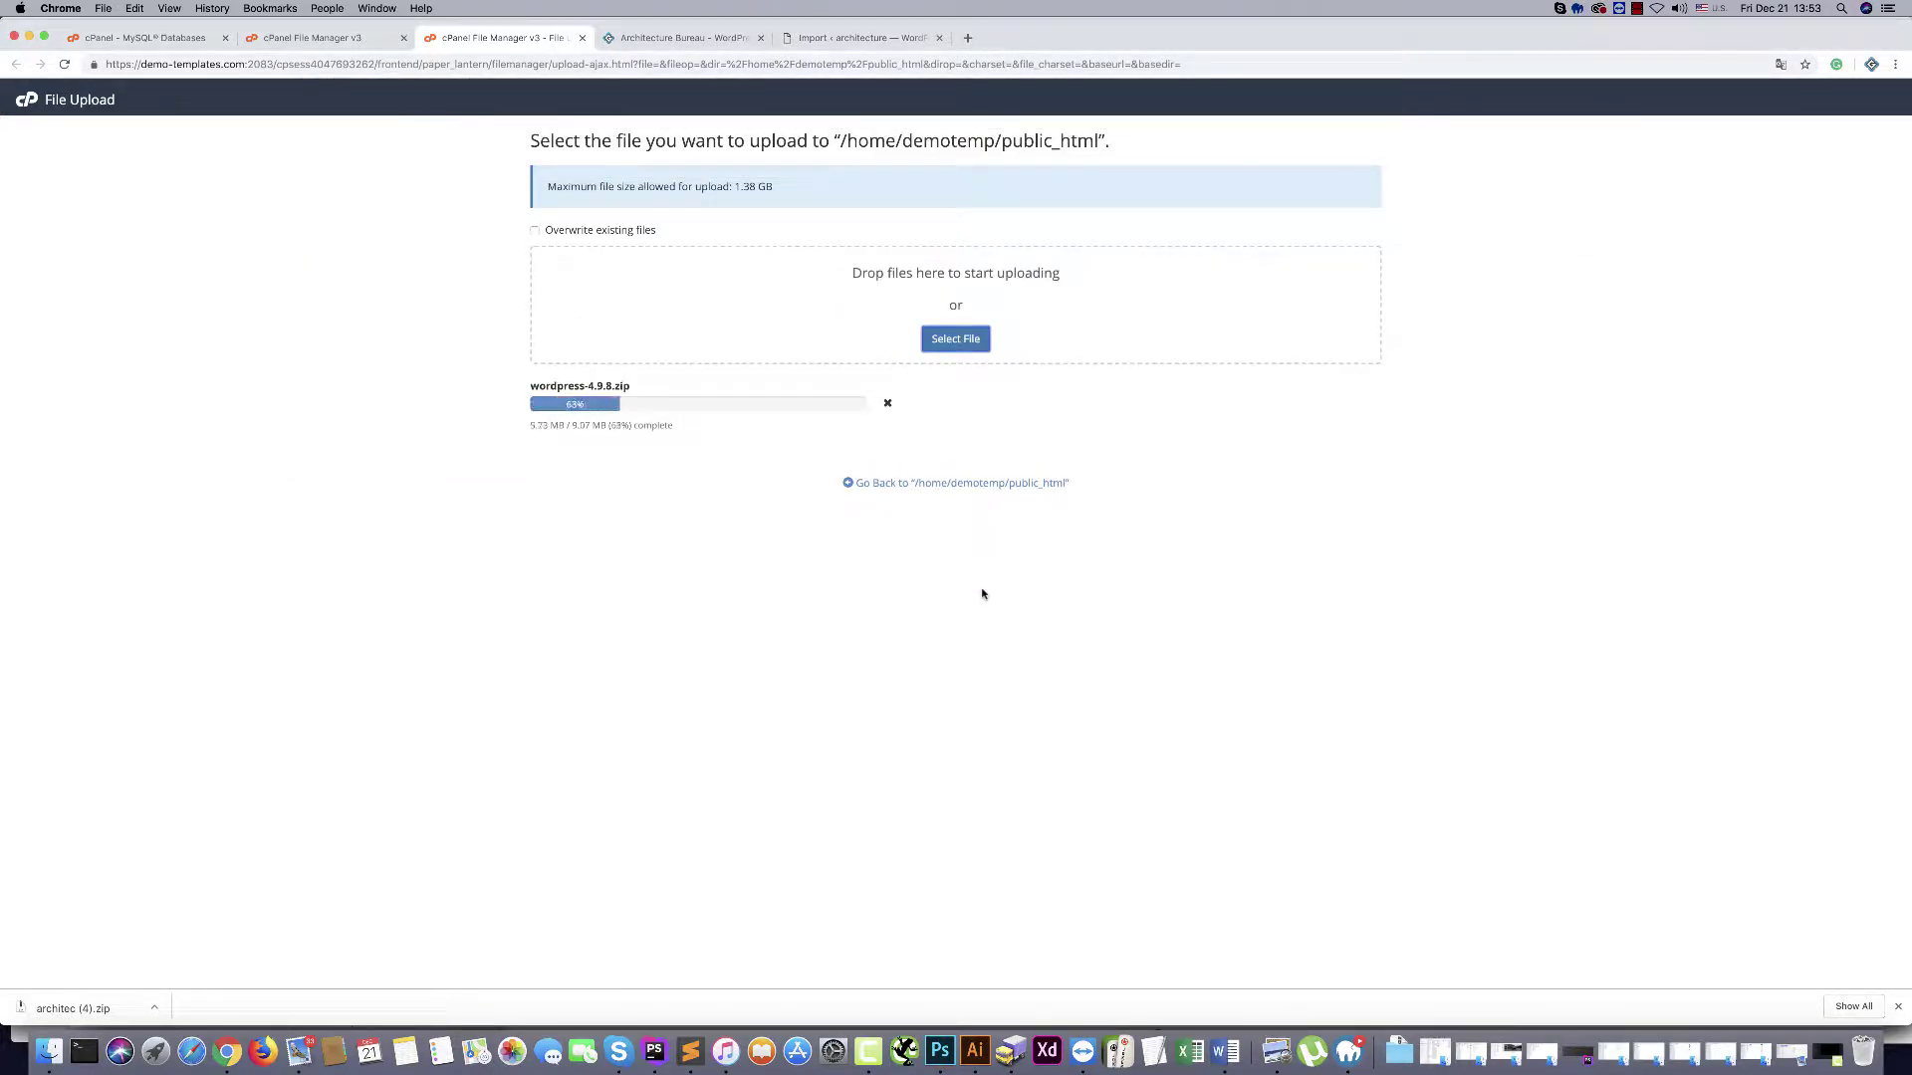
click(958, 482)
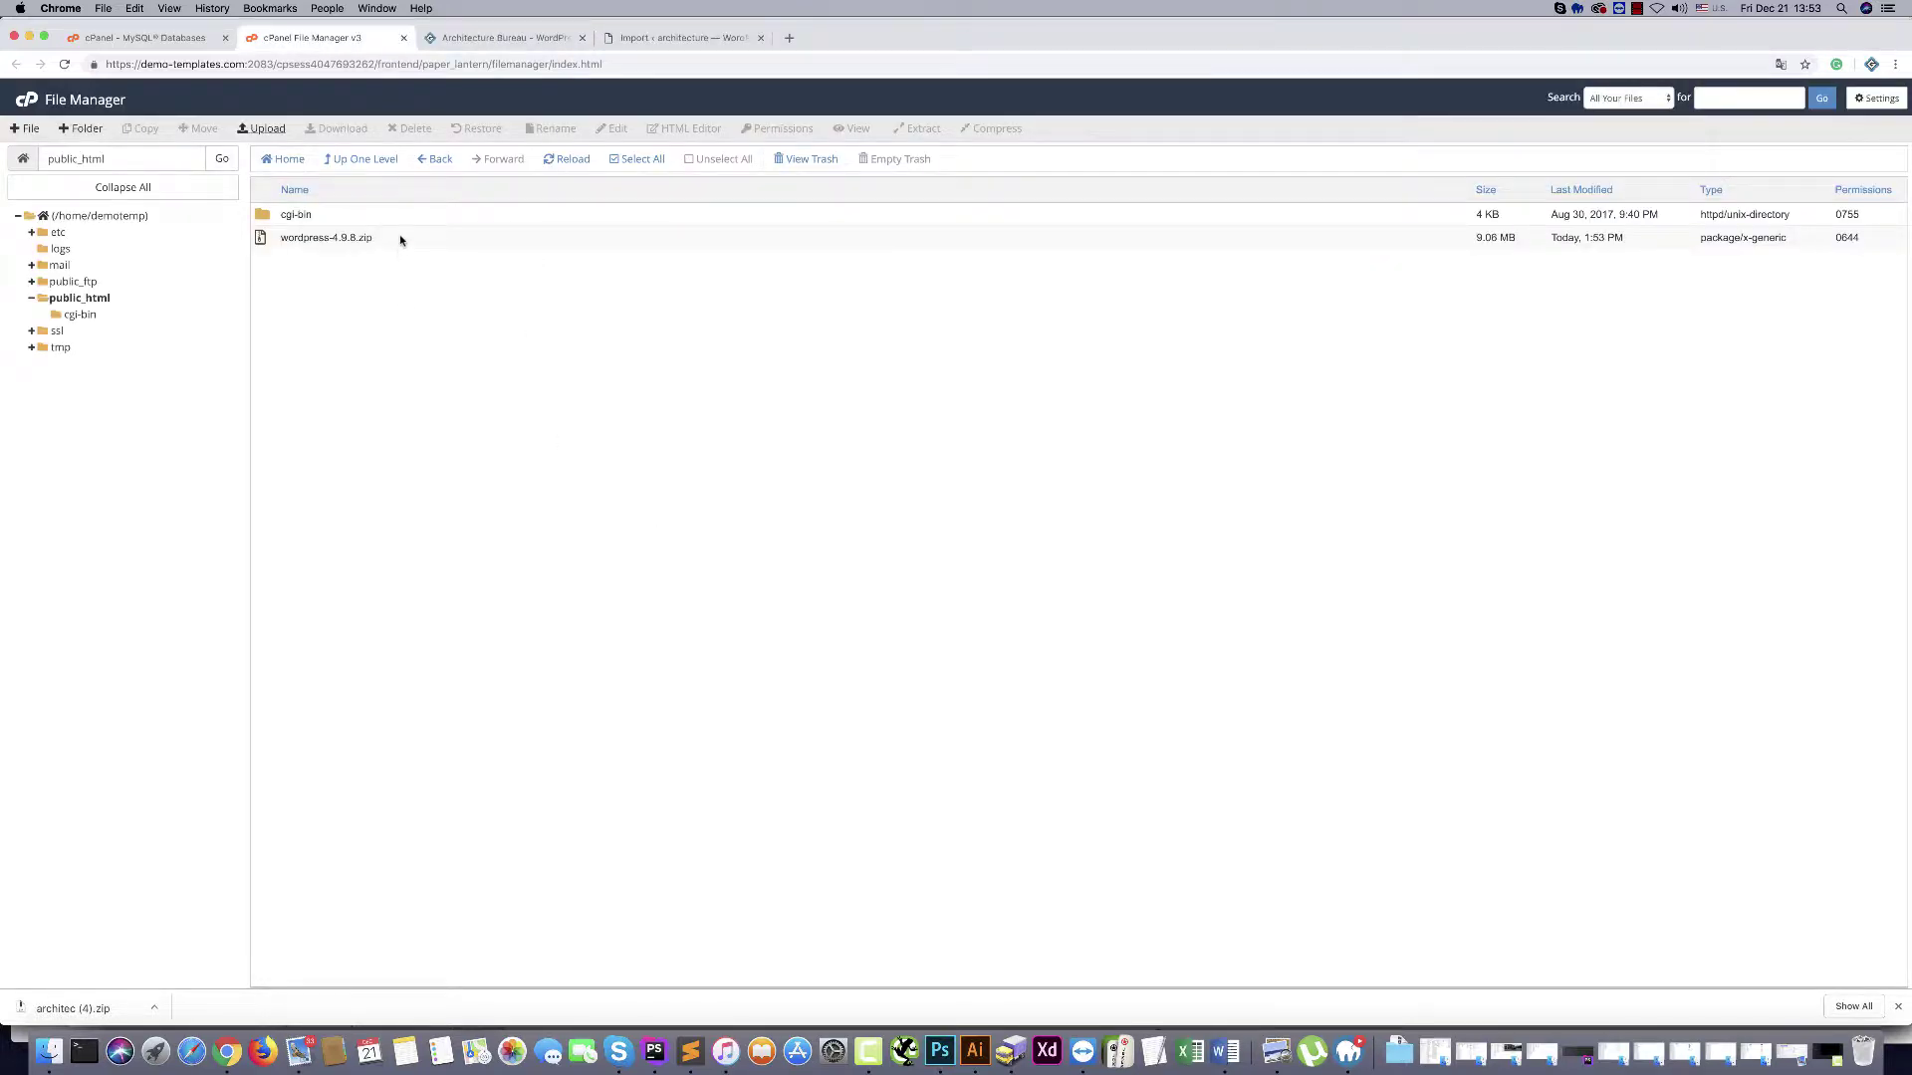
Extract wordpress-4.9.8.zip into public_html
click(402, 239)
click(916, 128)
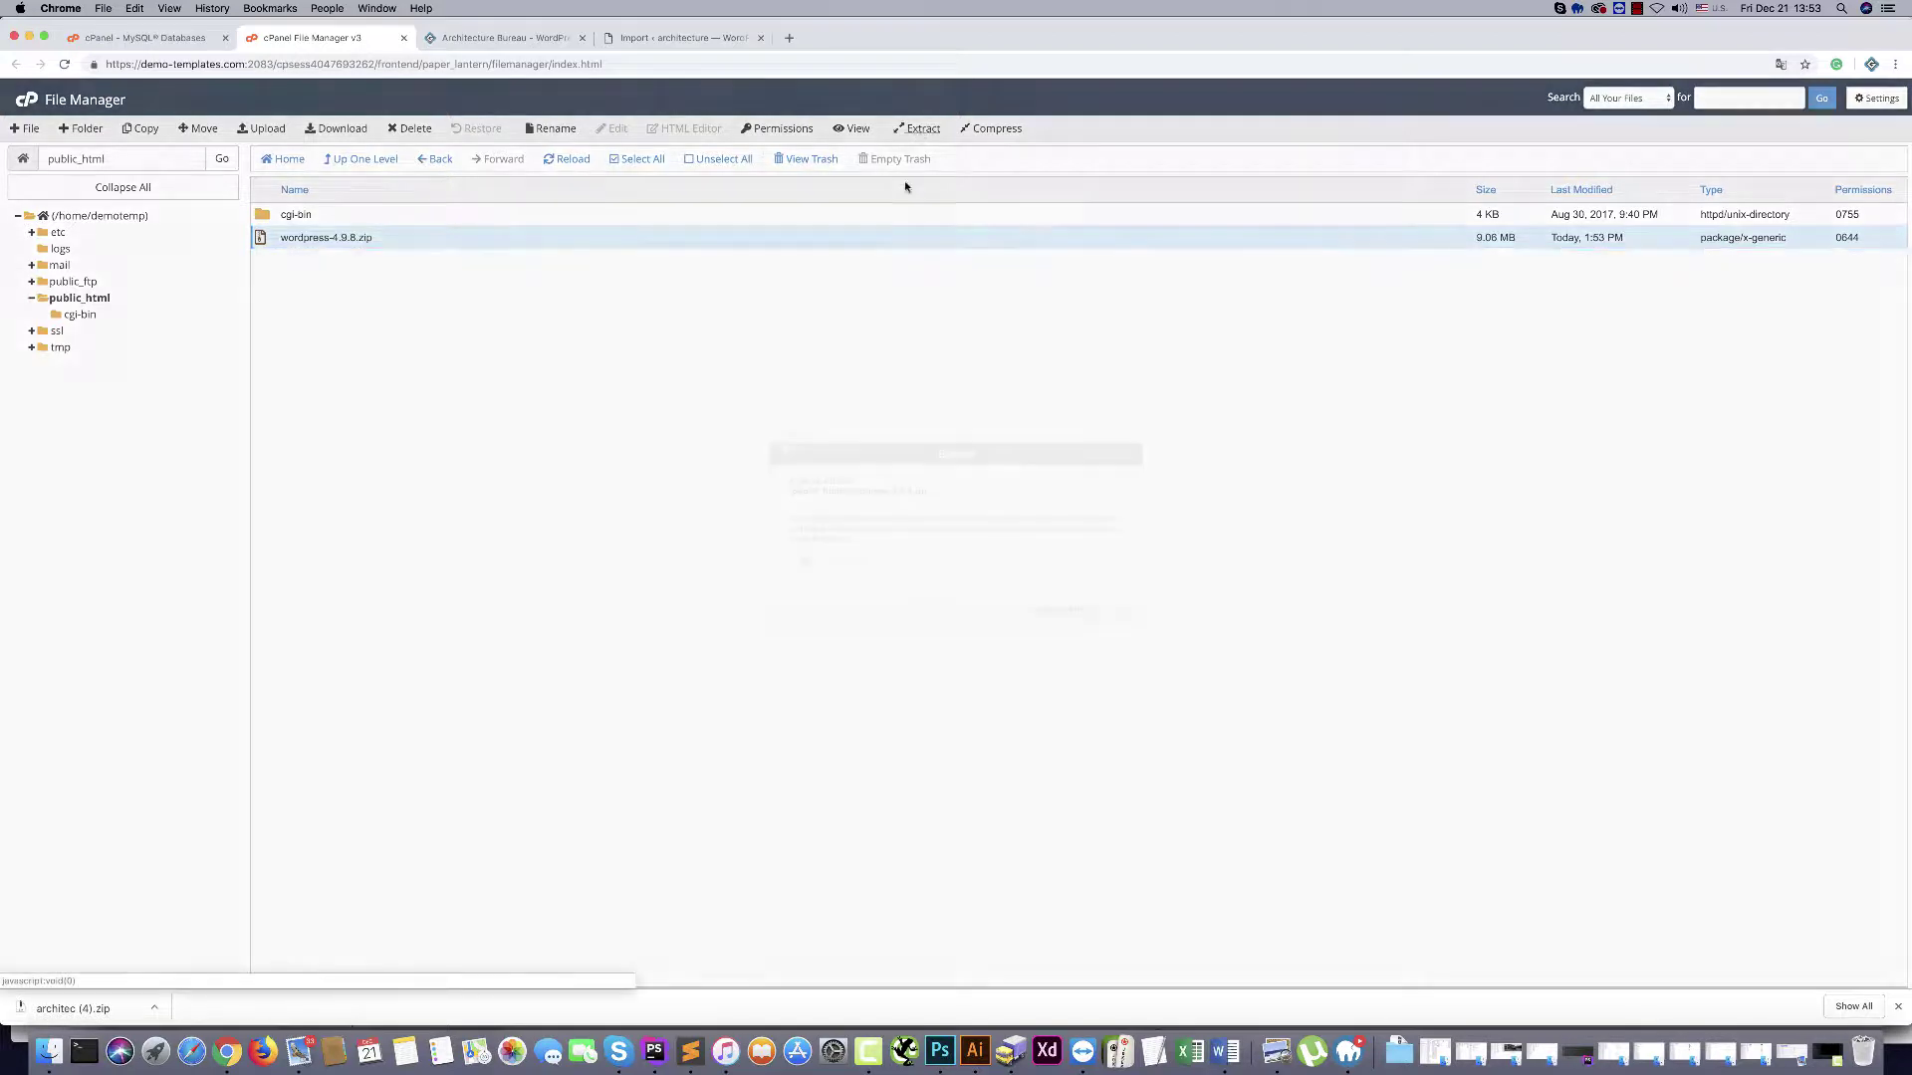
click(1066, 611)
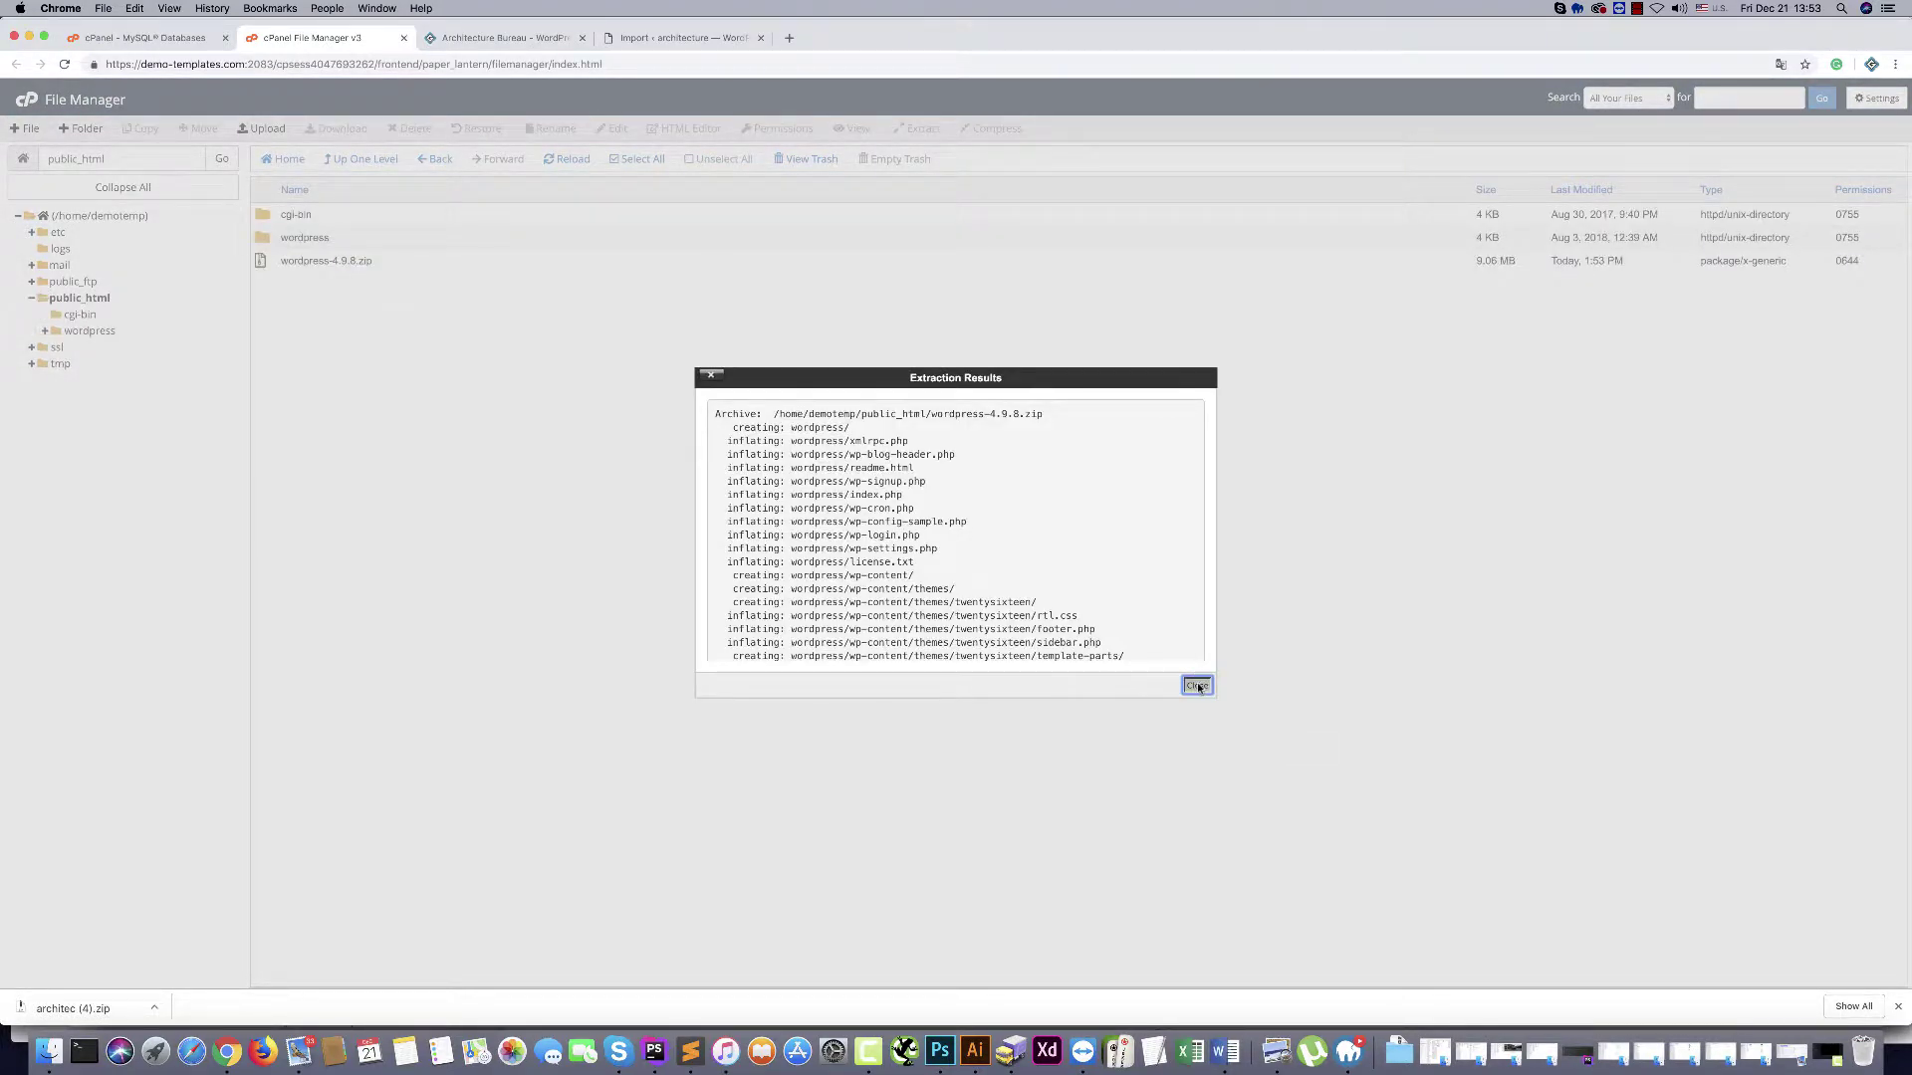
click(1196, 685)
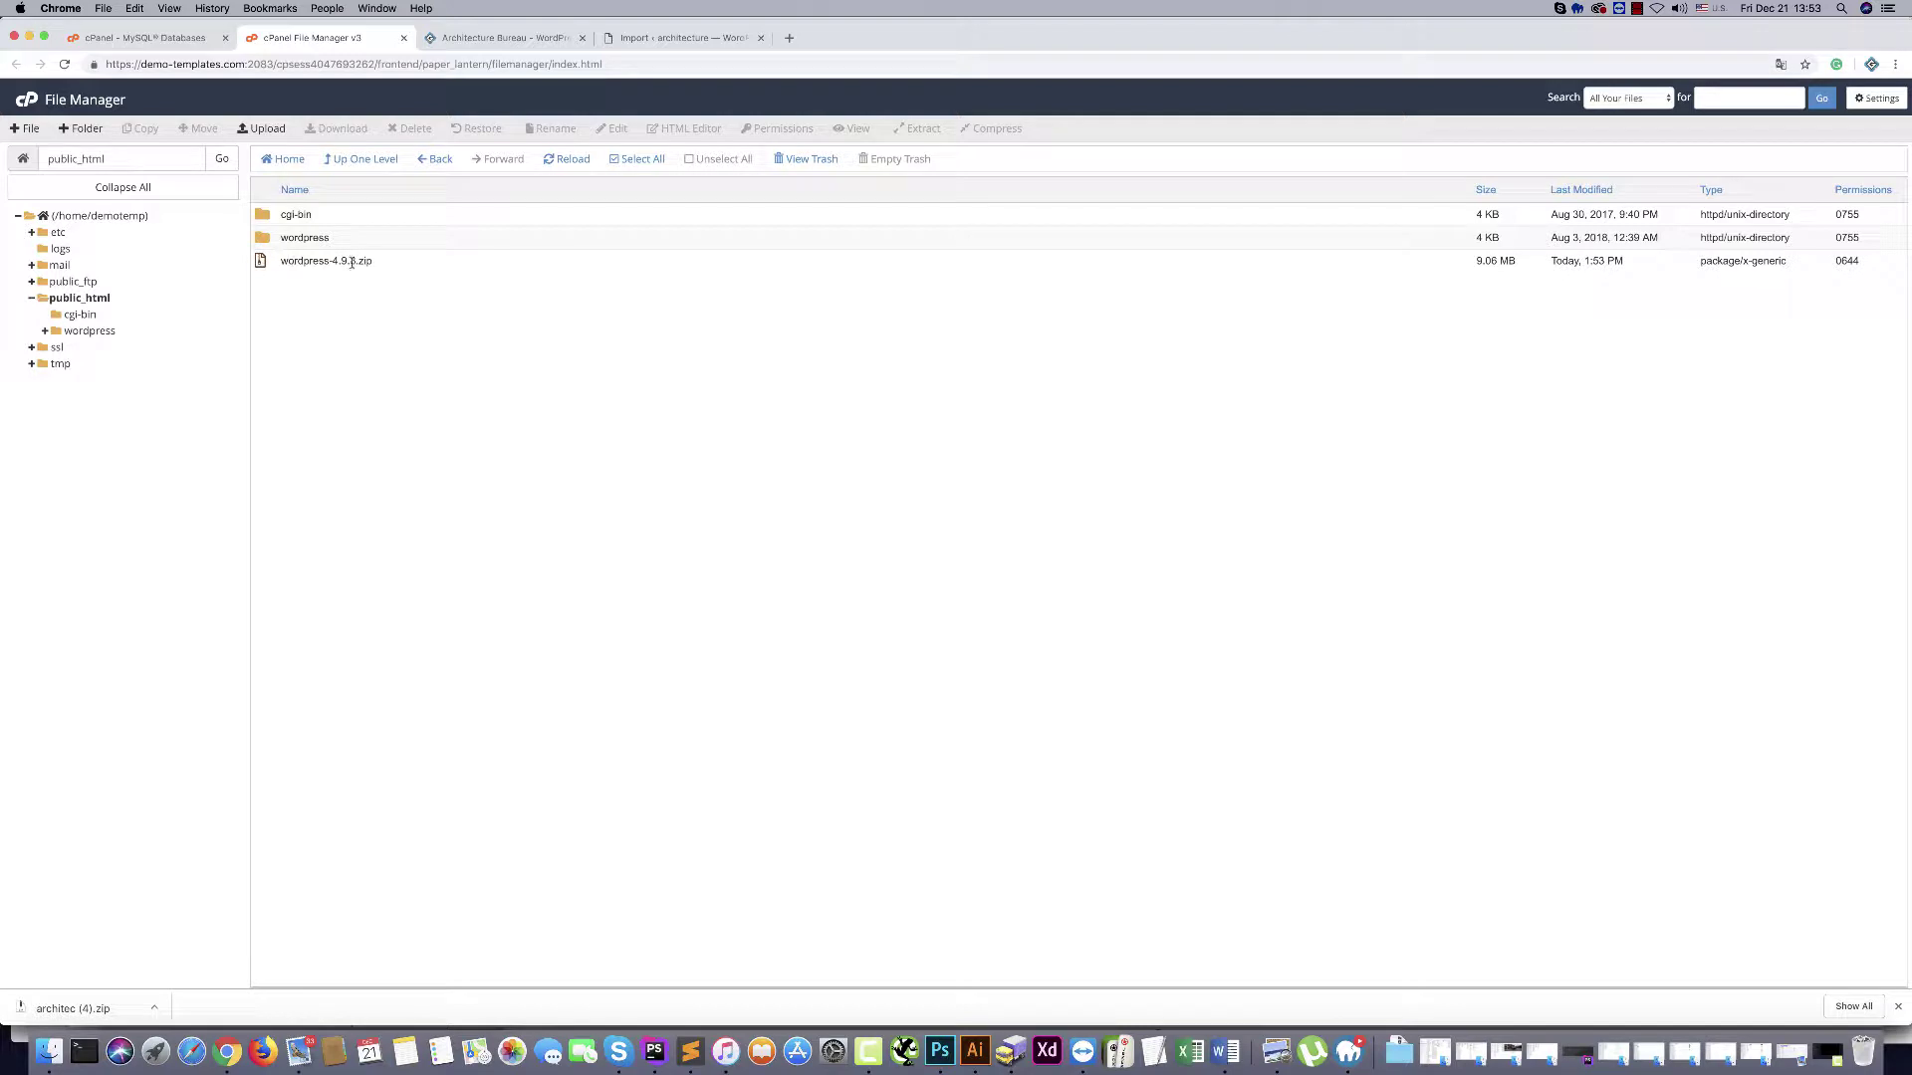
Delete the wordpress-4.9.8.zip archive and check the new wordpress folder's contents
click(399, 262)
click(410, 128)
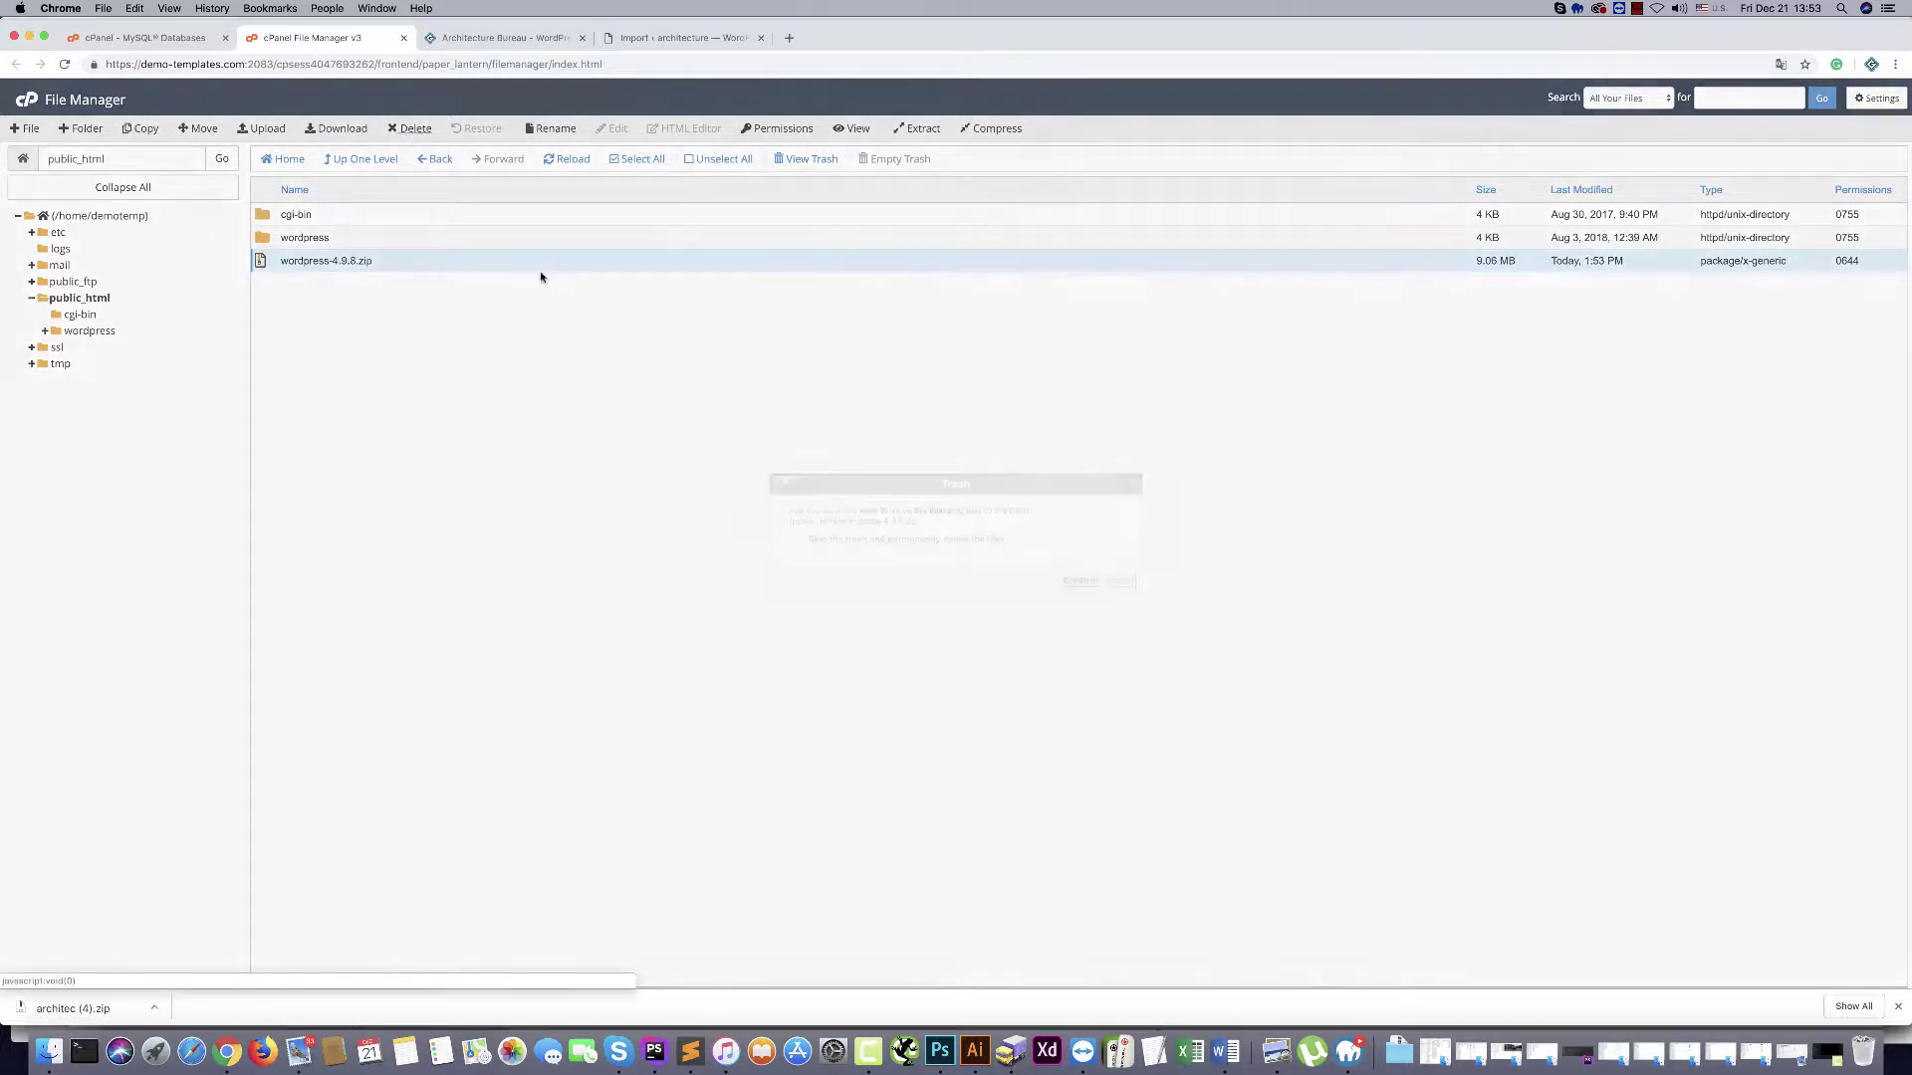
click(1078, 582)
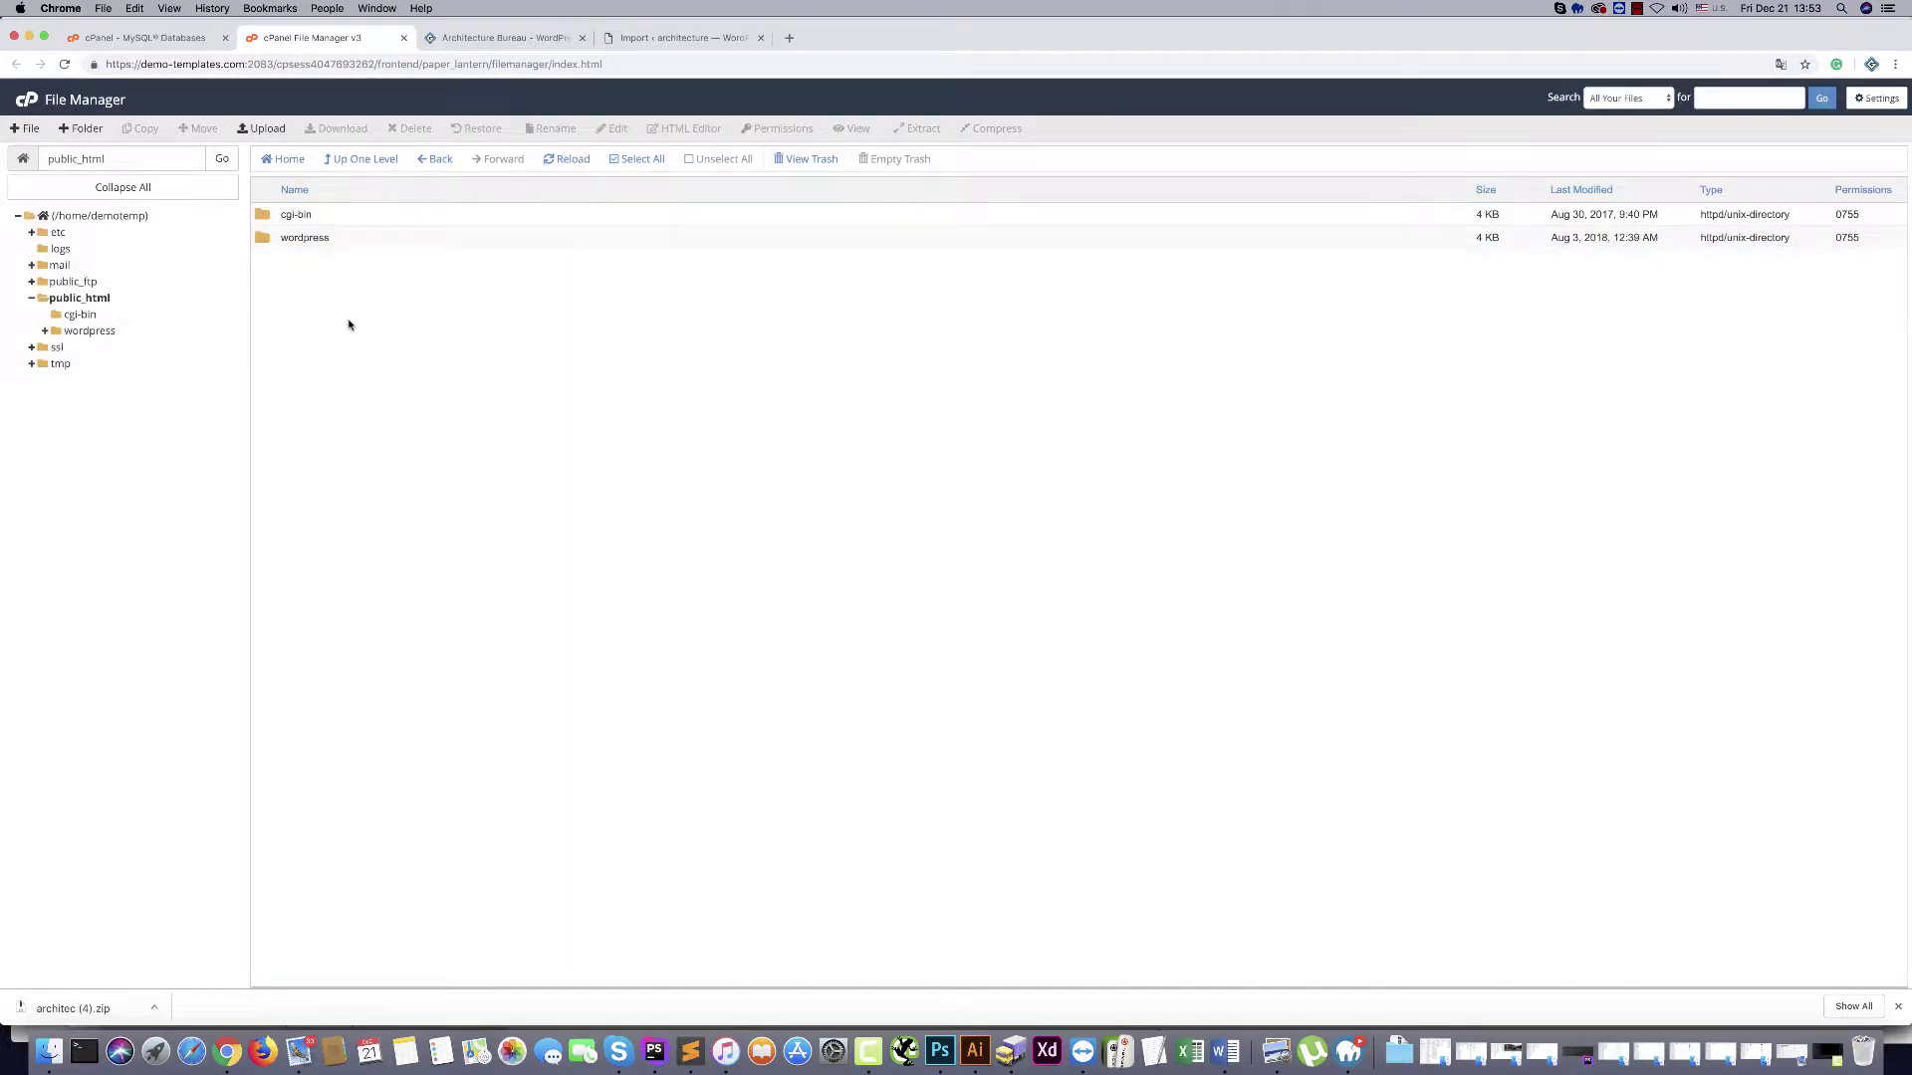
click(261, 241)
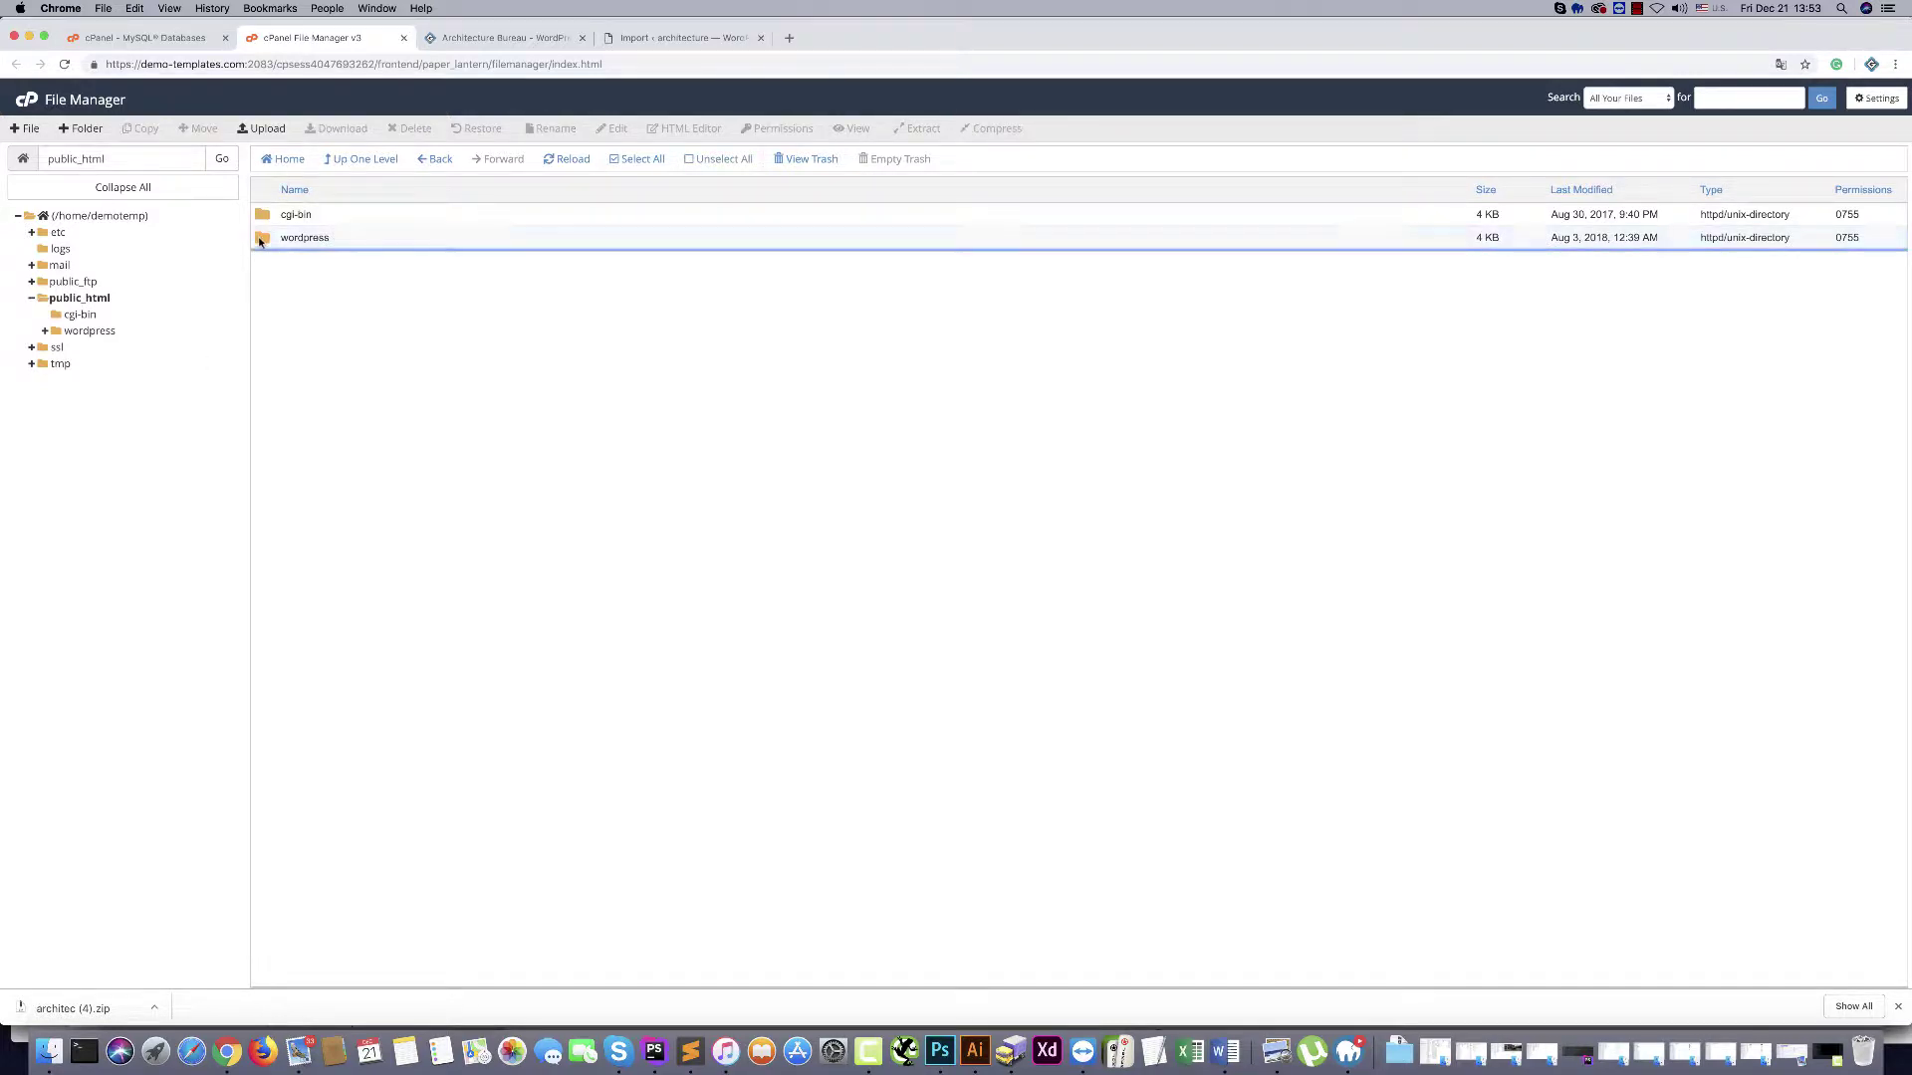
double_click(261, 241)
click(257, 218)
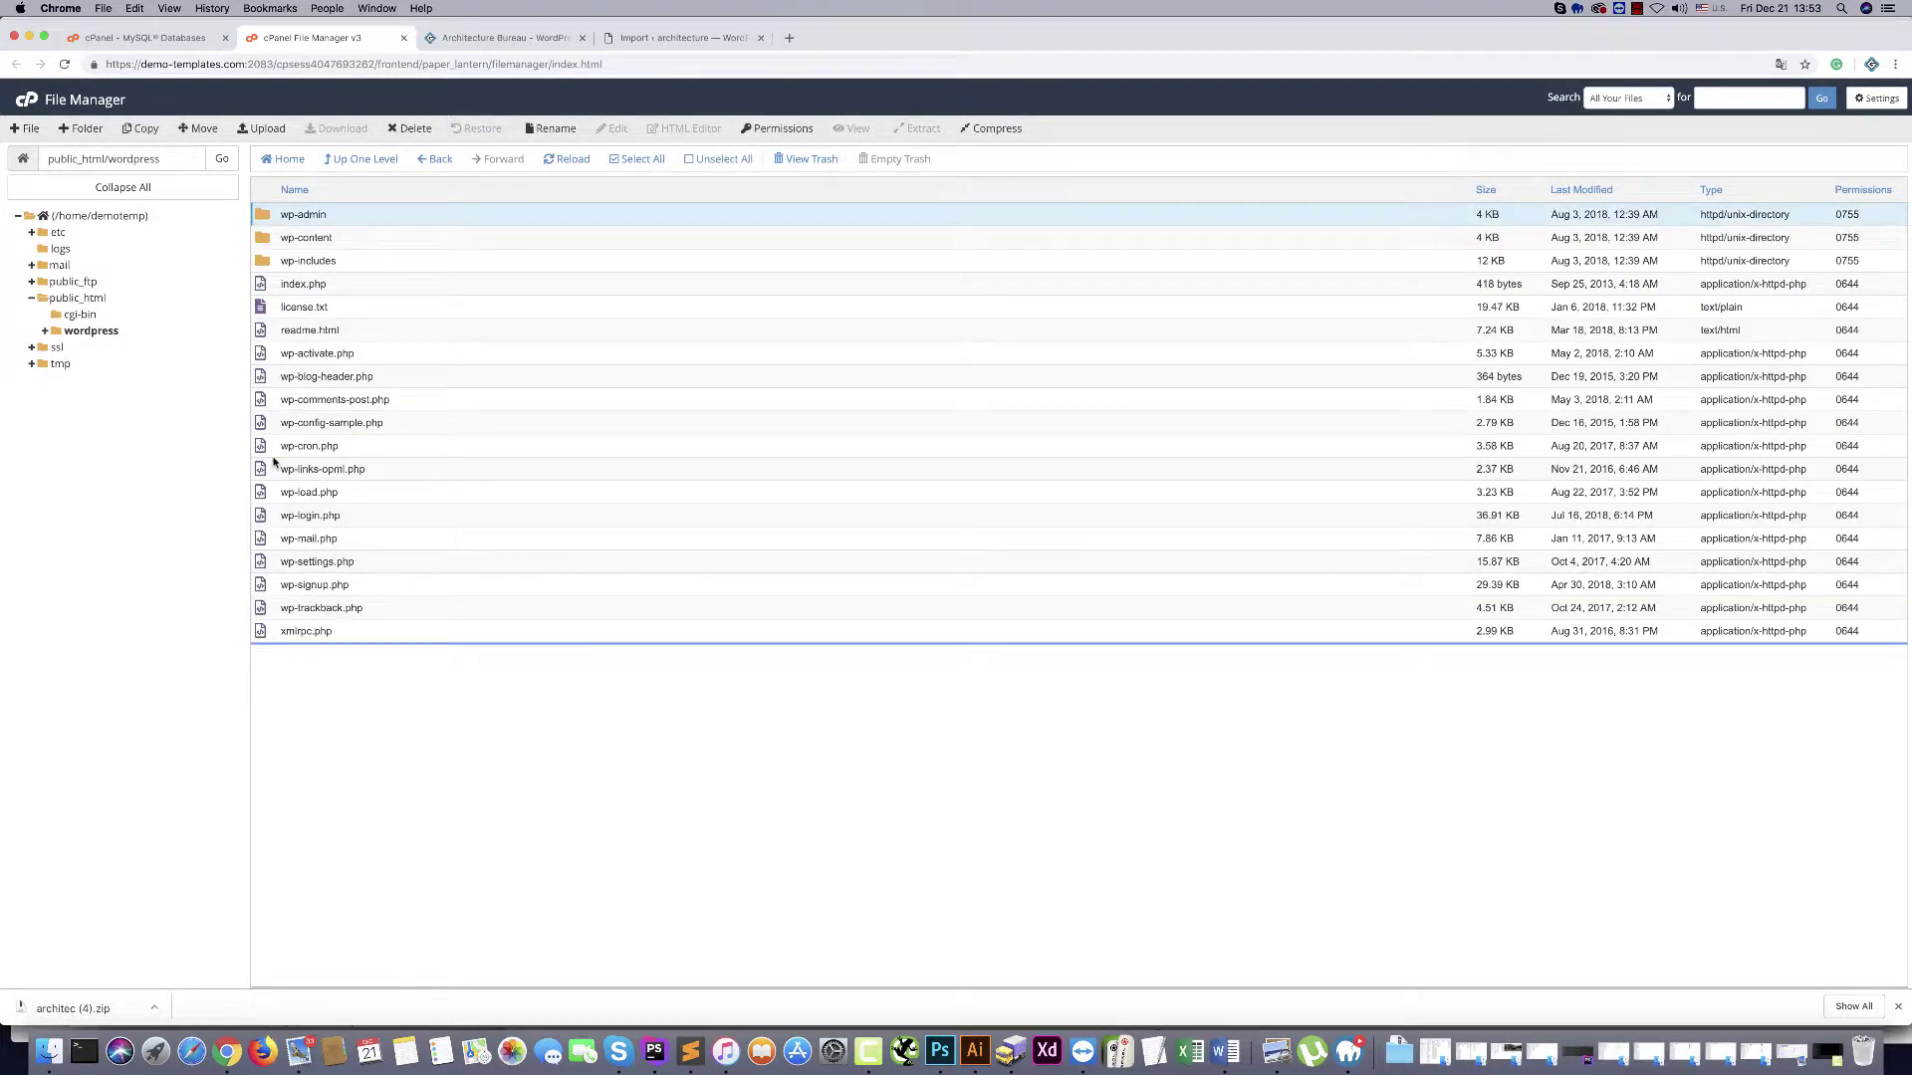
click(382, 162)
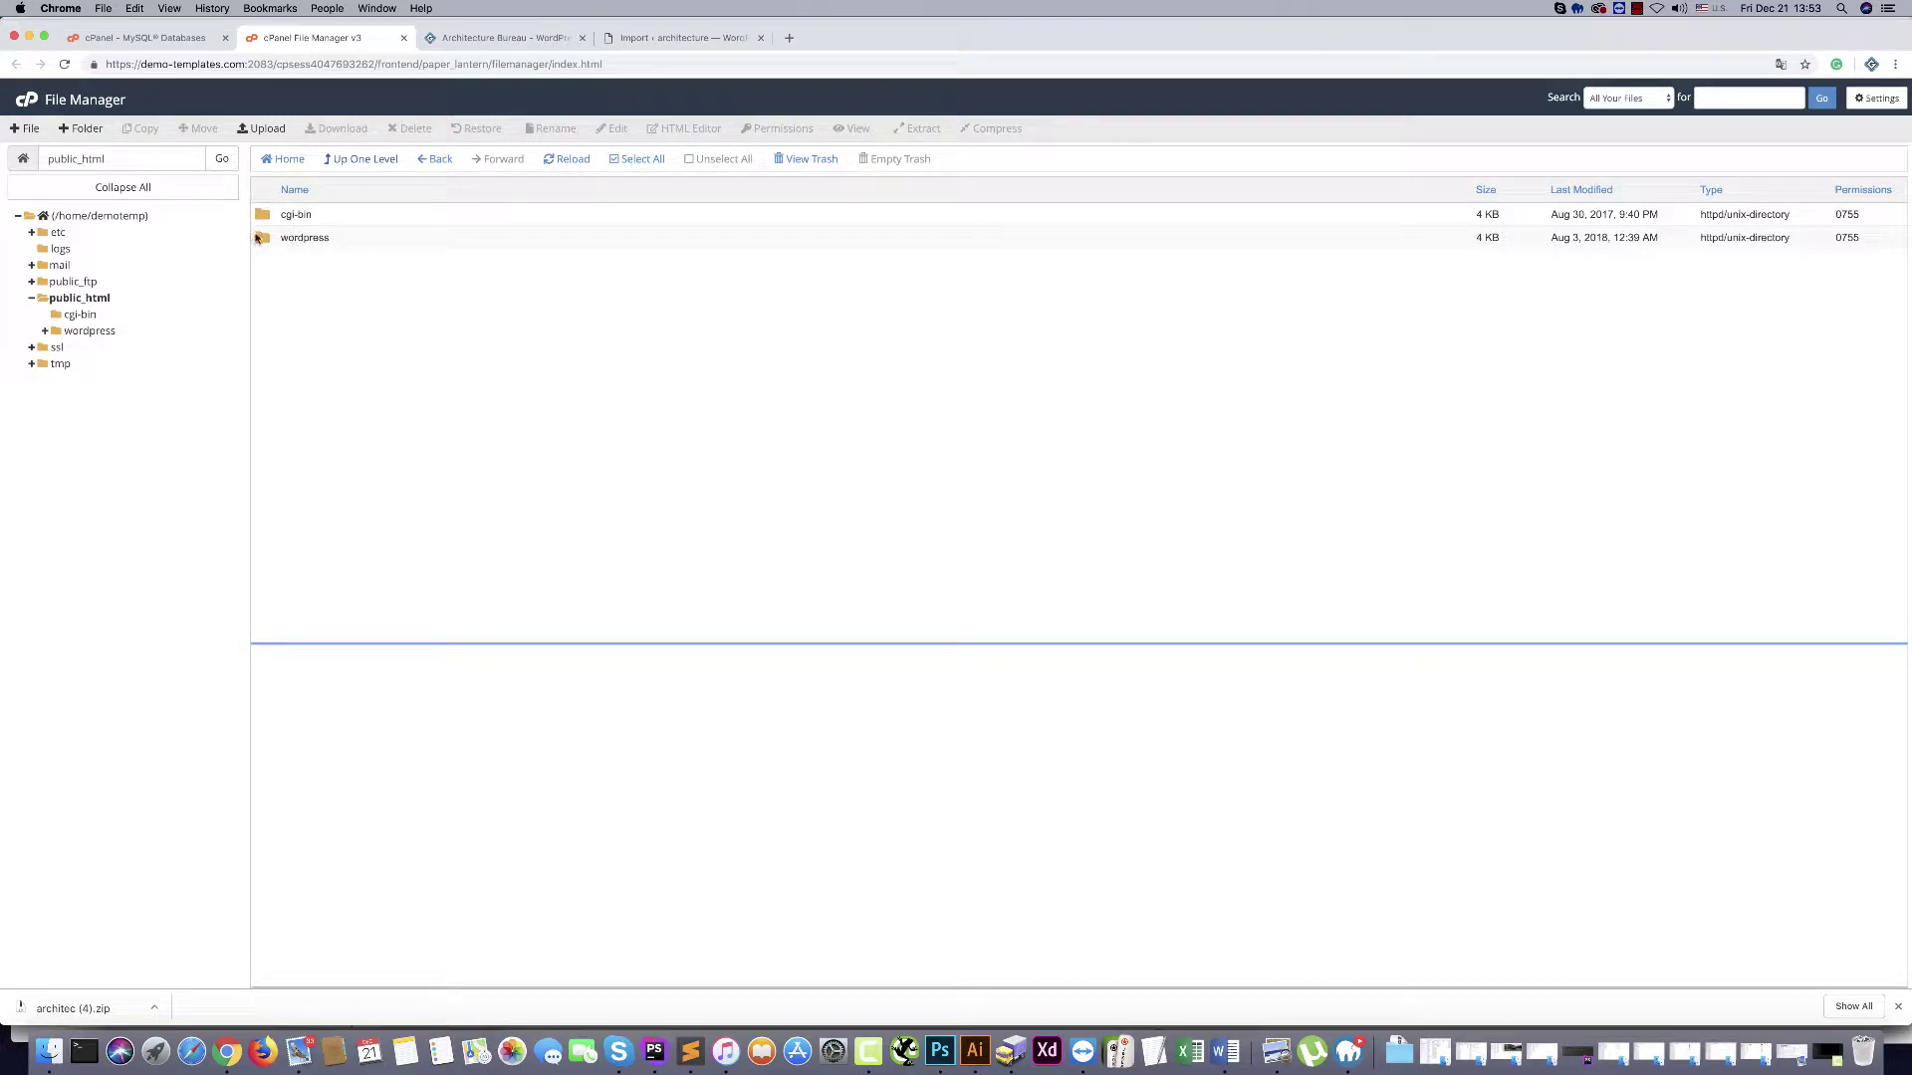
Select everything inside the wordpress folder and move it to /public_html
double_click(262, 240)
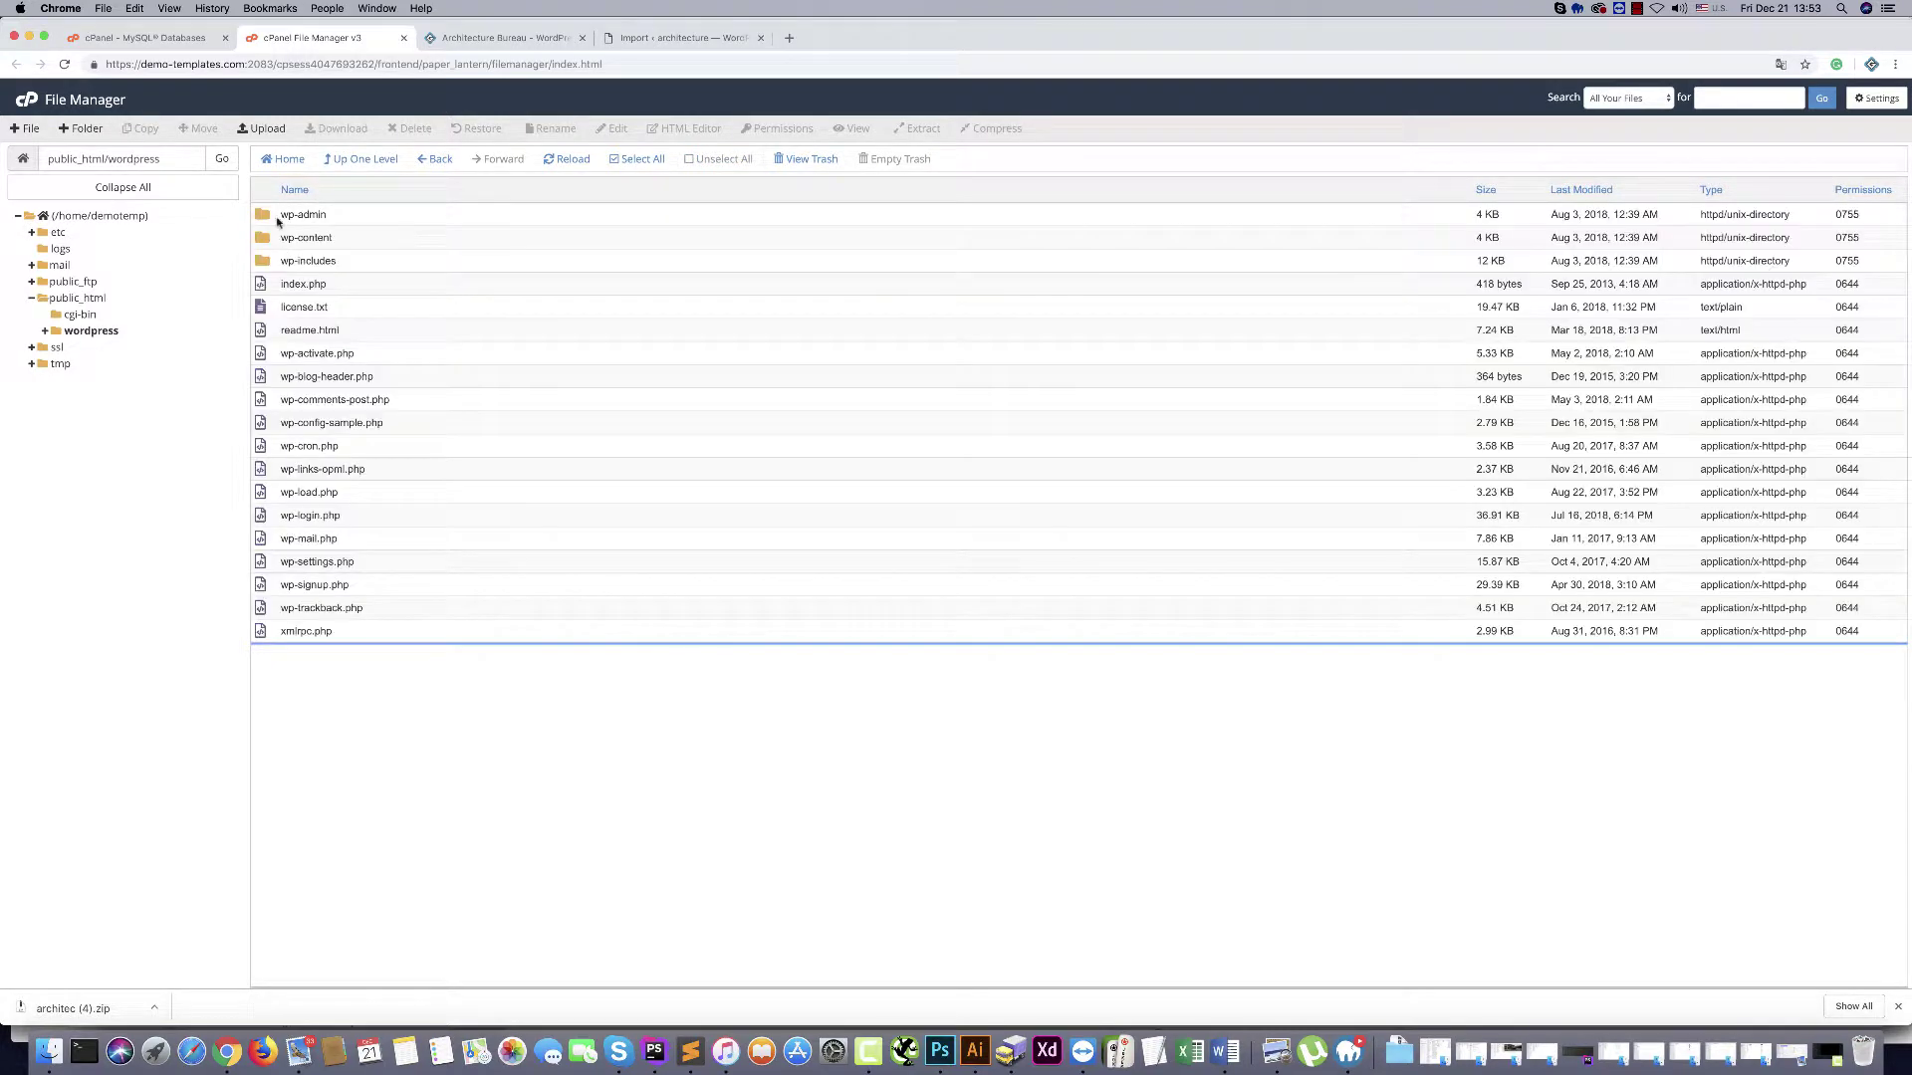
click(279, 219)
drag(275, 606, 79, 303)
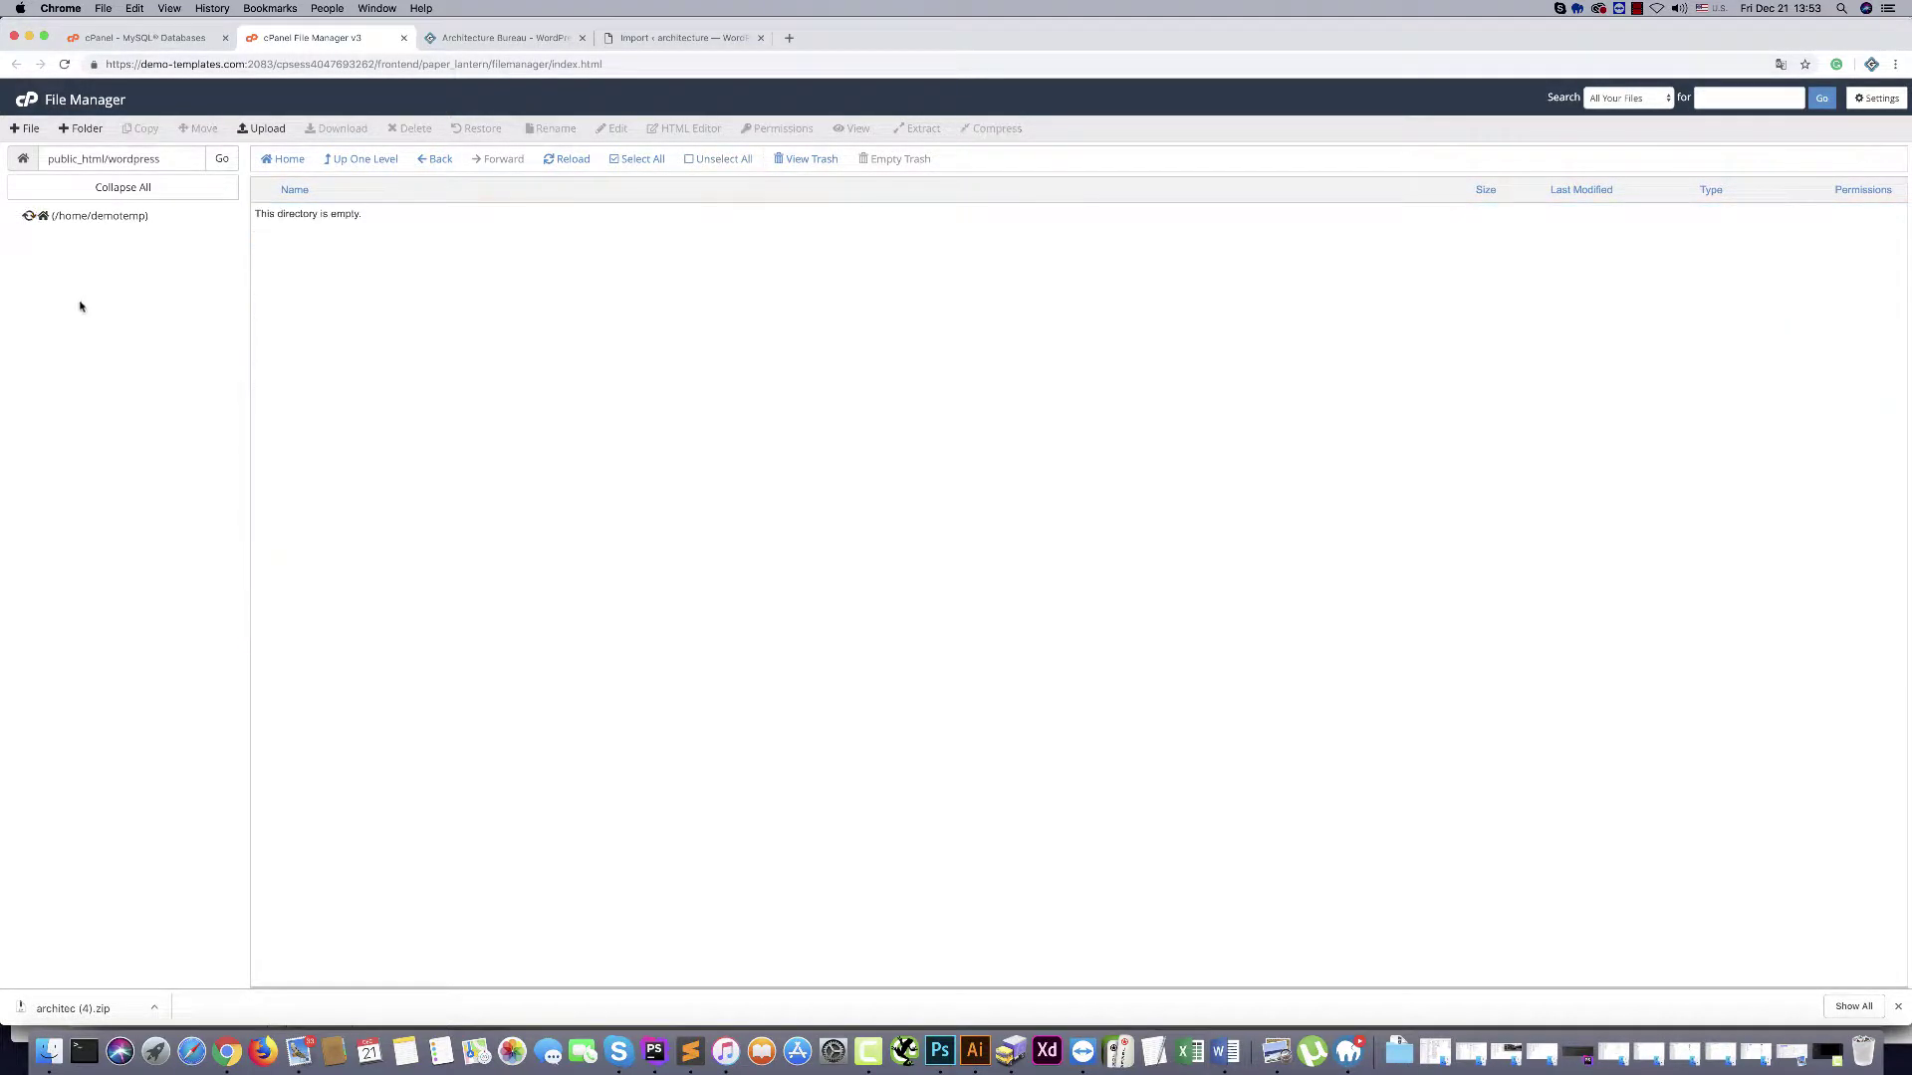
Delete the now-empty wordpress folder from public_html
click(344, 162)
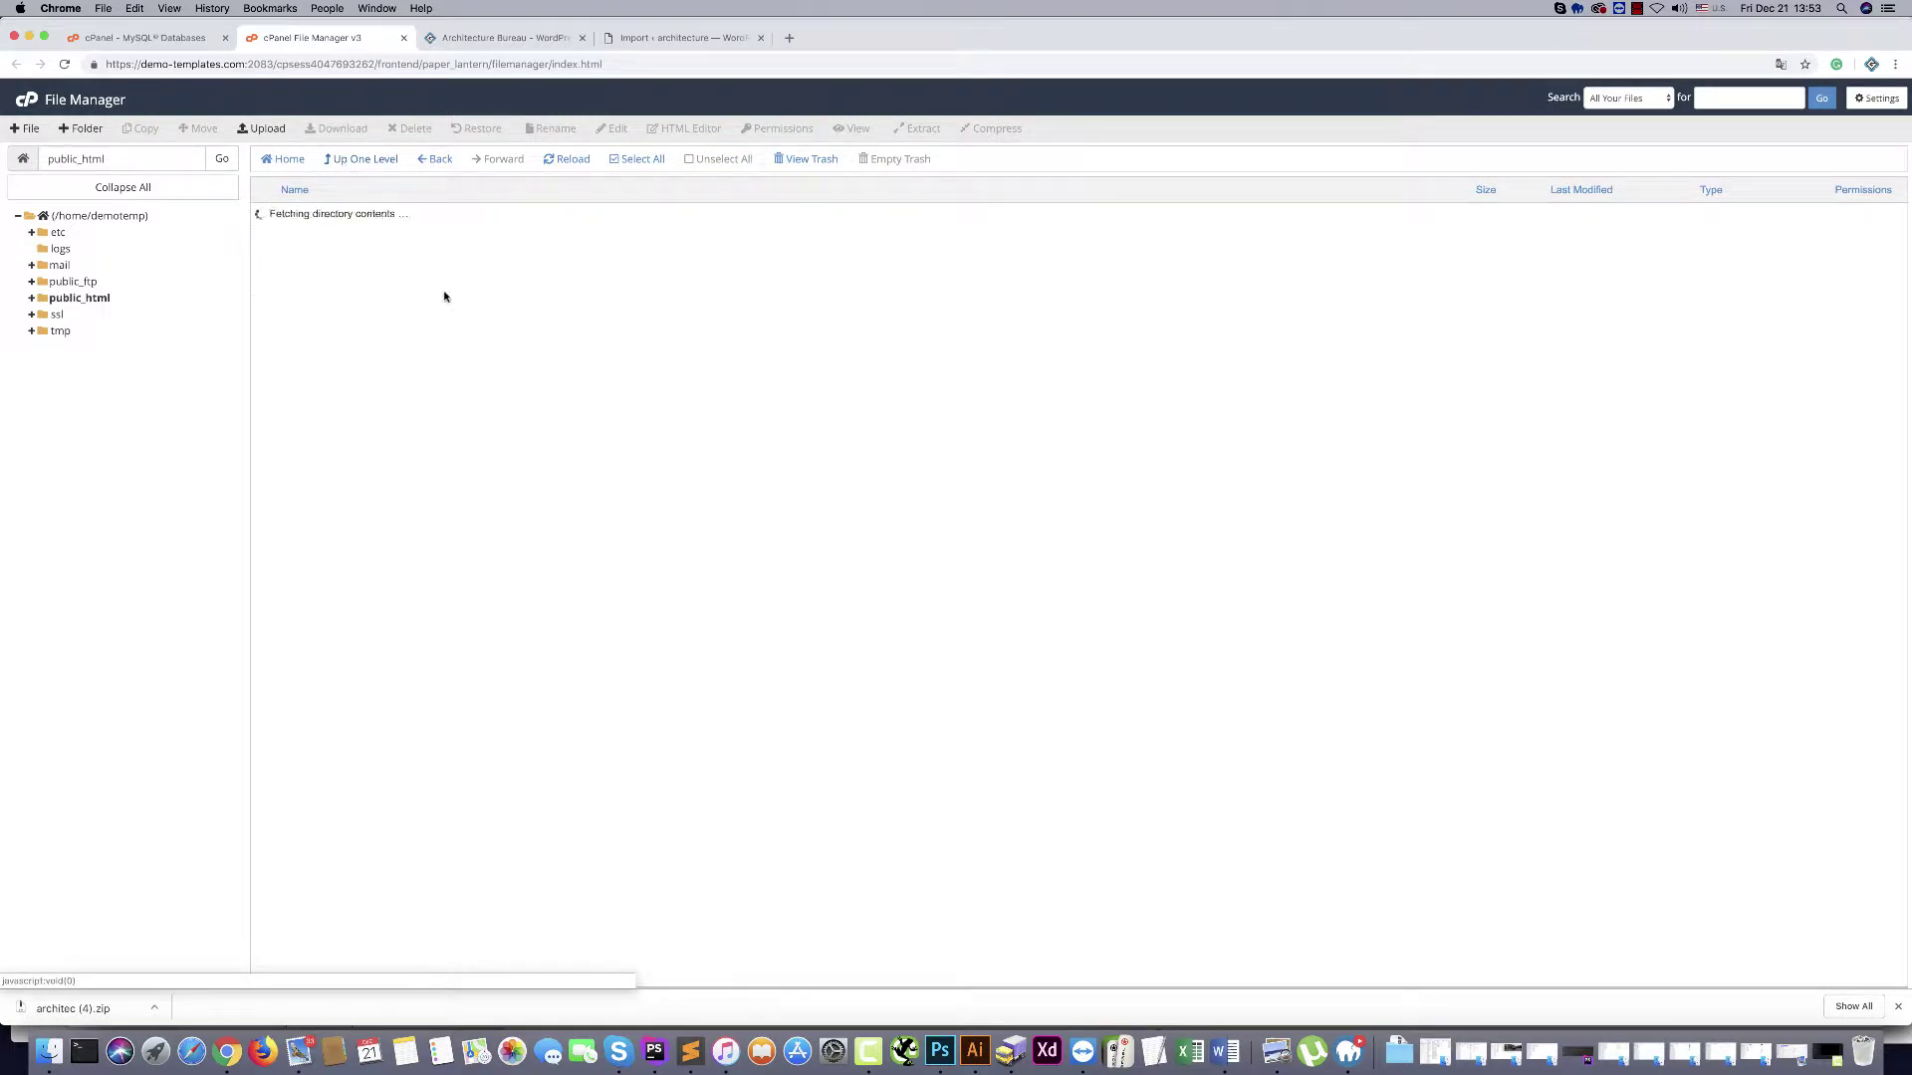
click(265, 240)
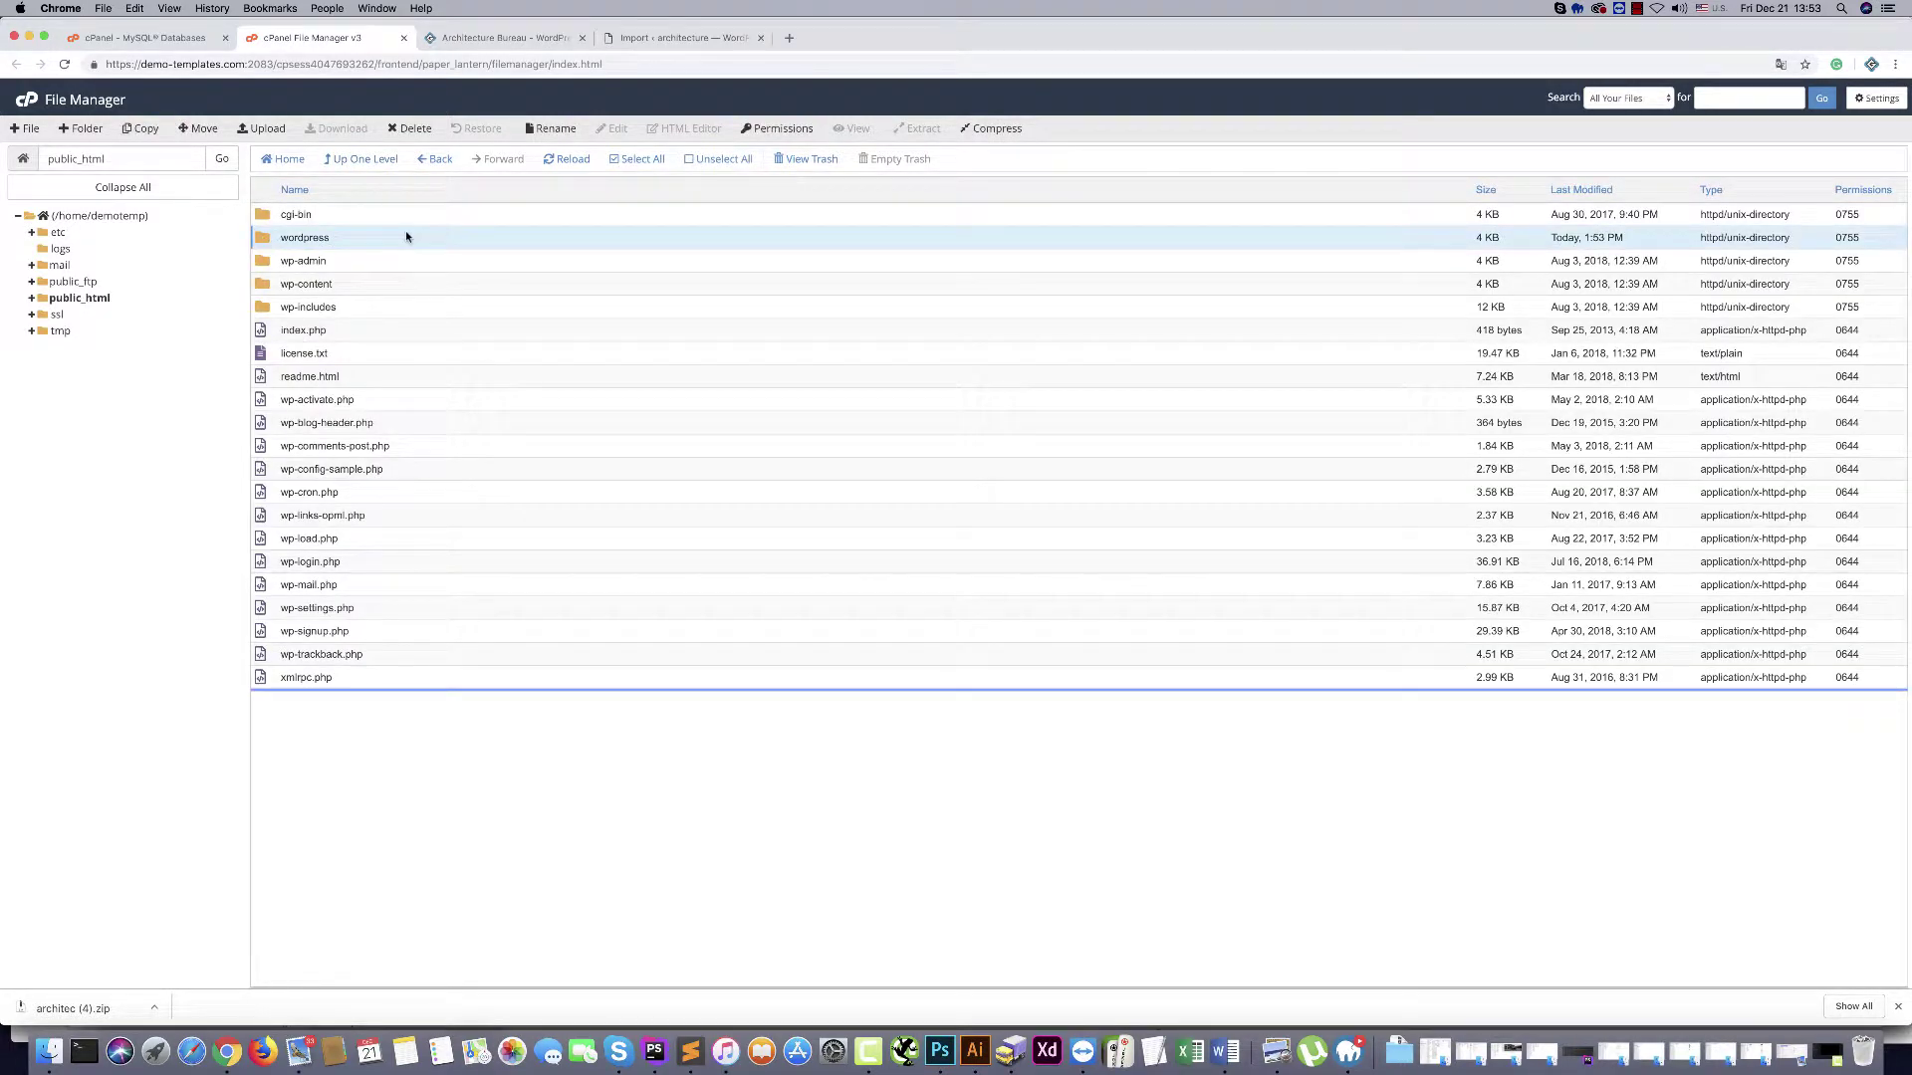
click(411, 128)
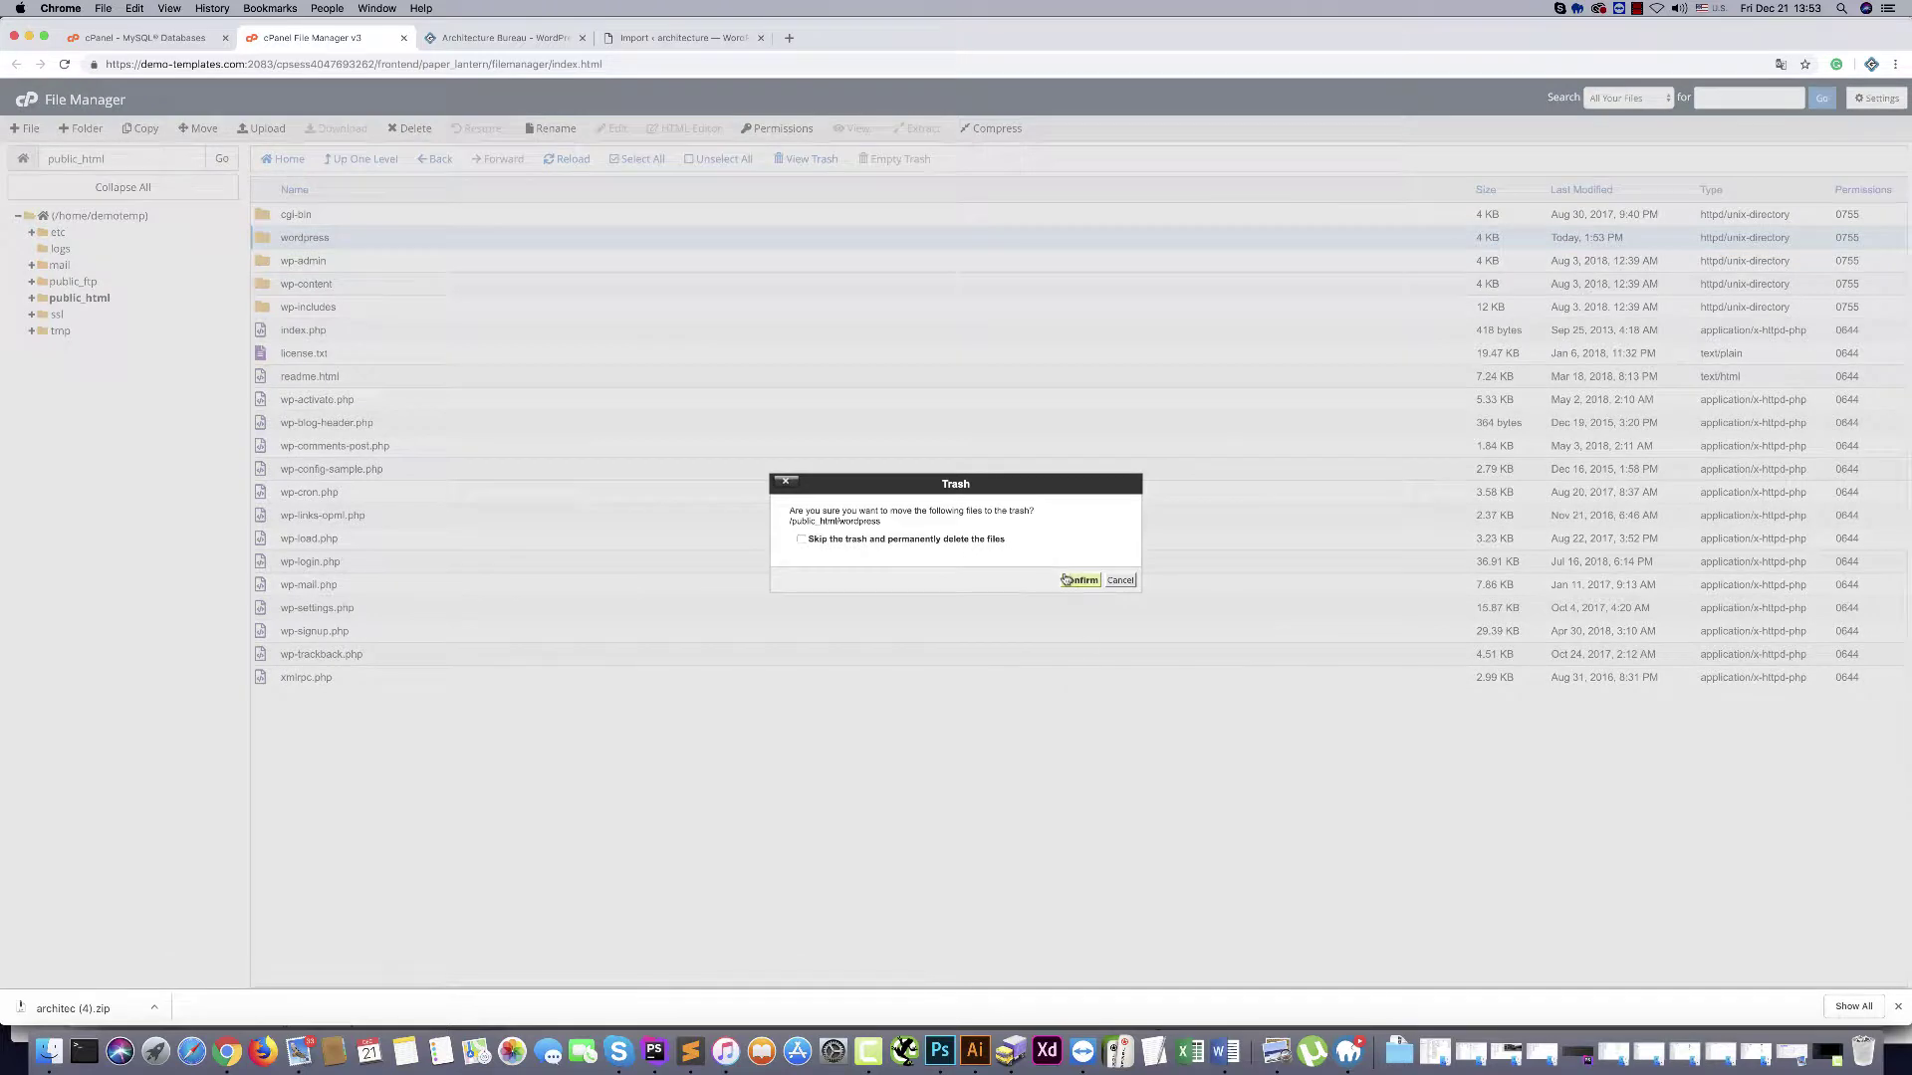
click(1068, 579)
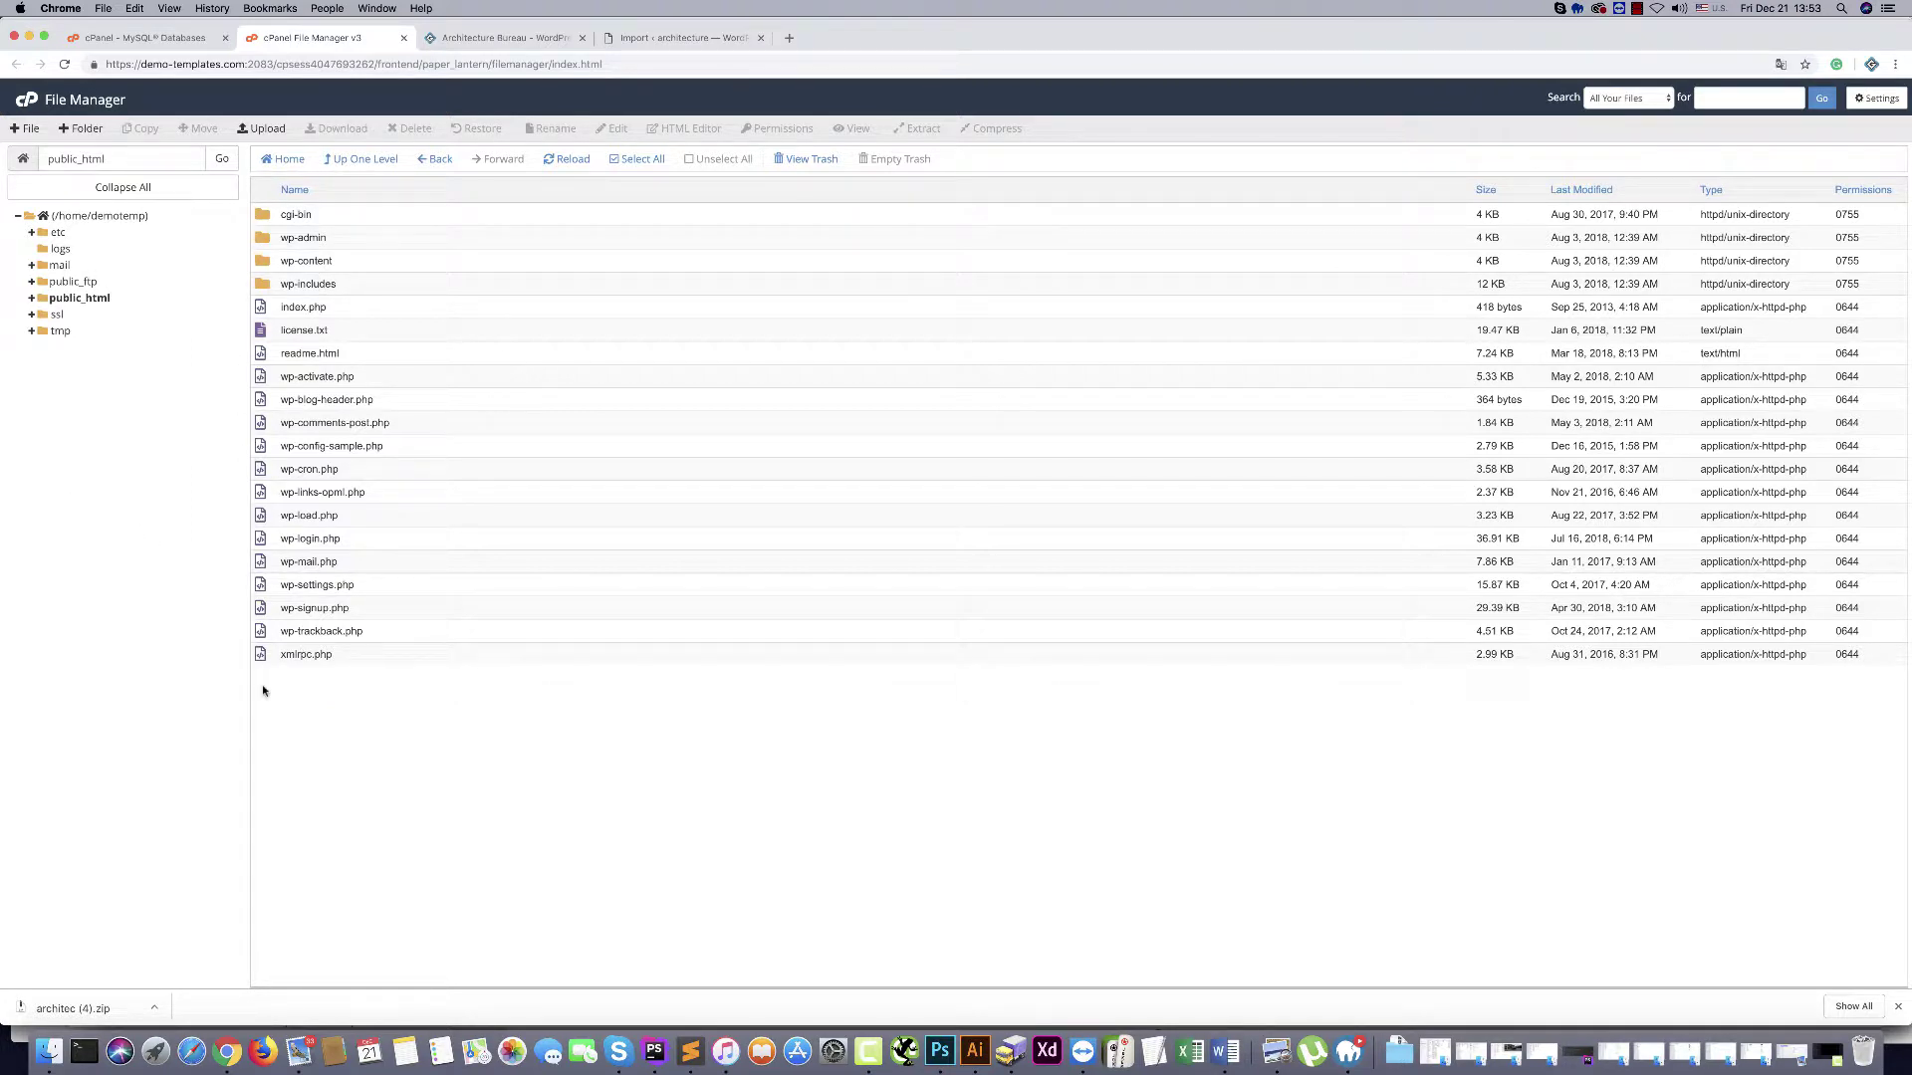
click(687, 38)
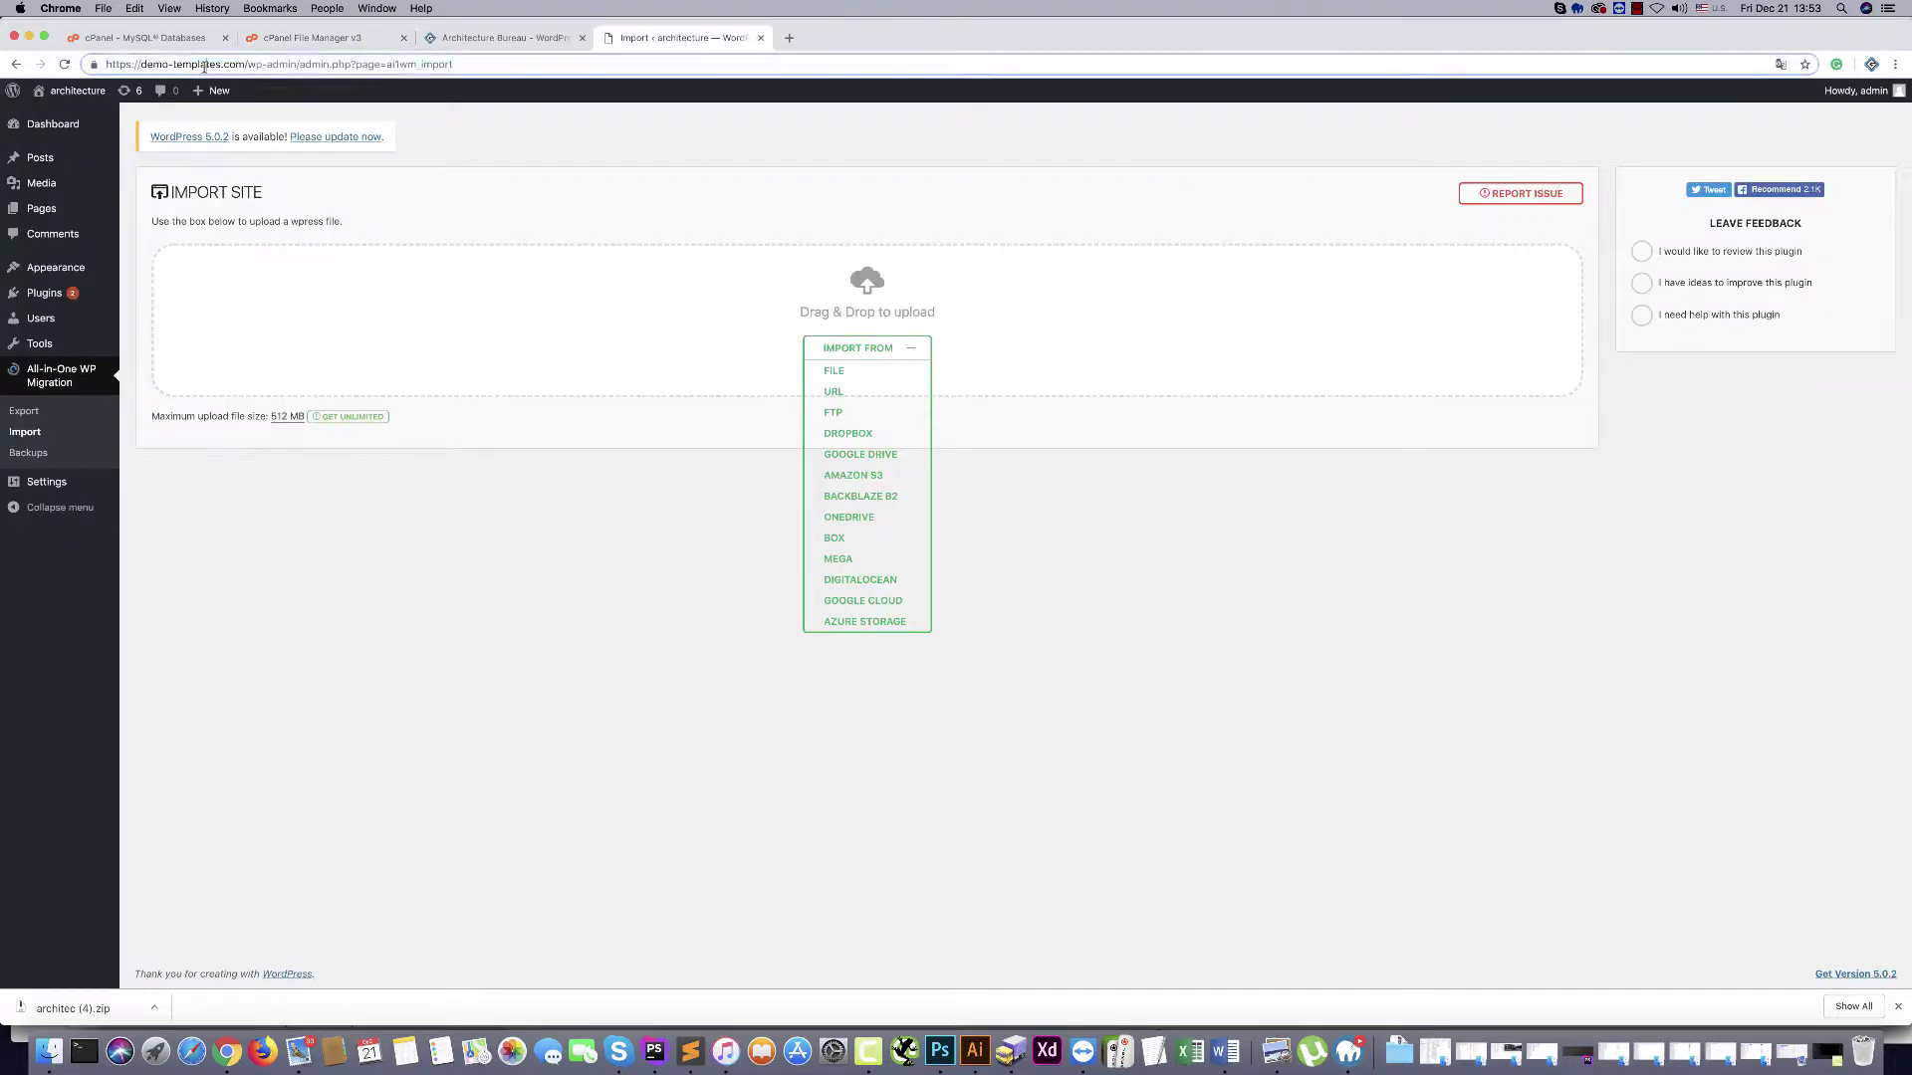
click(205, 63)
text(demo)
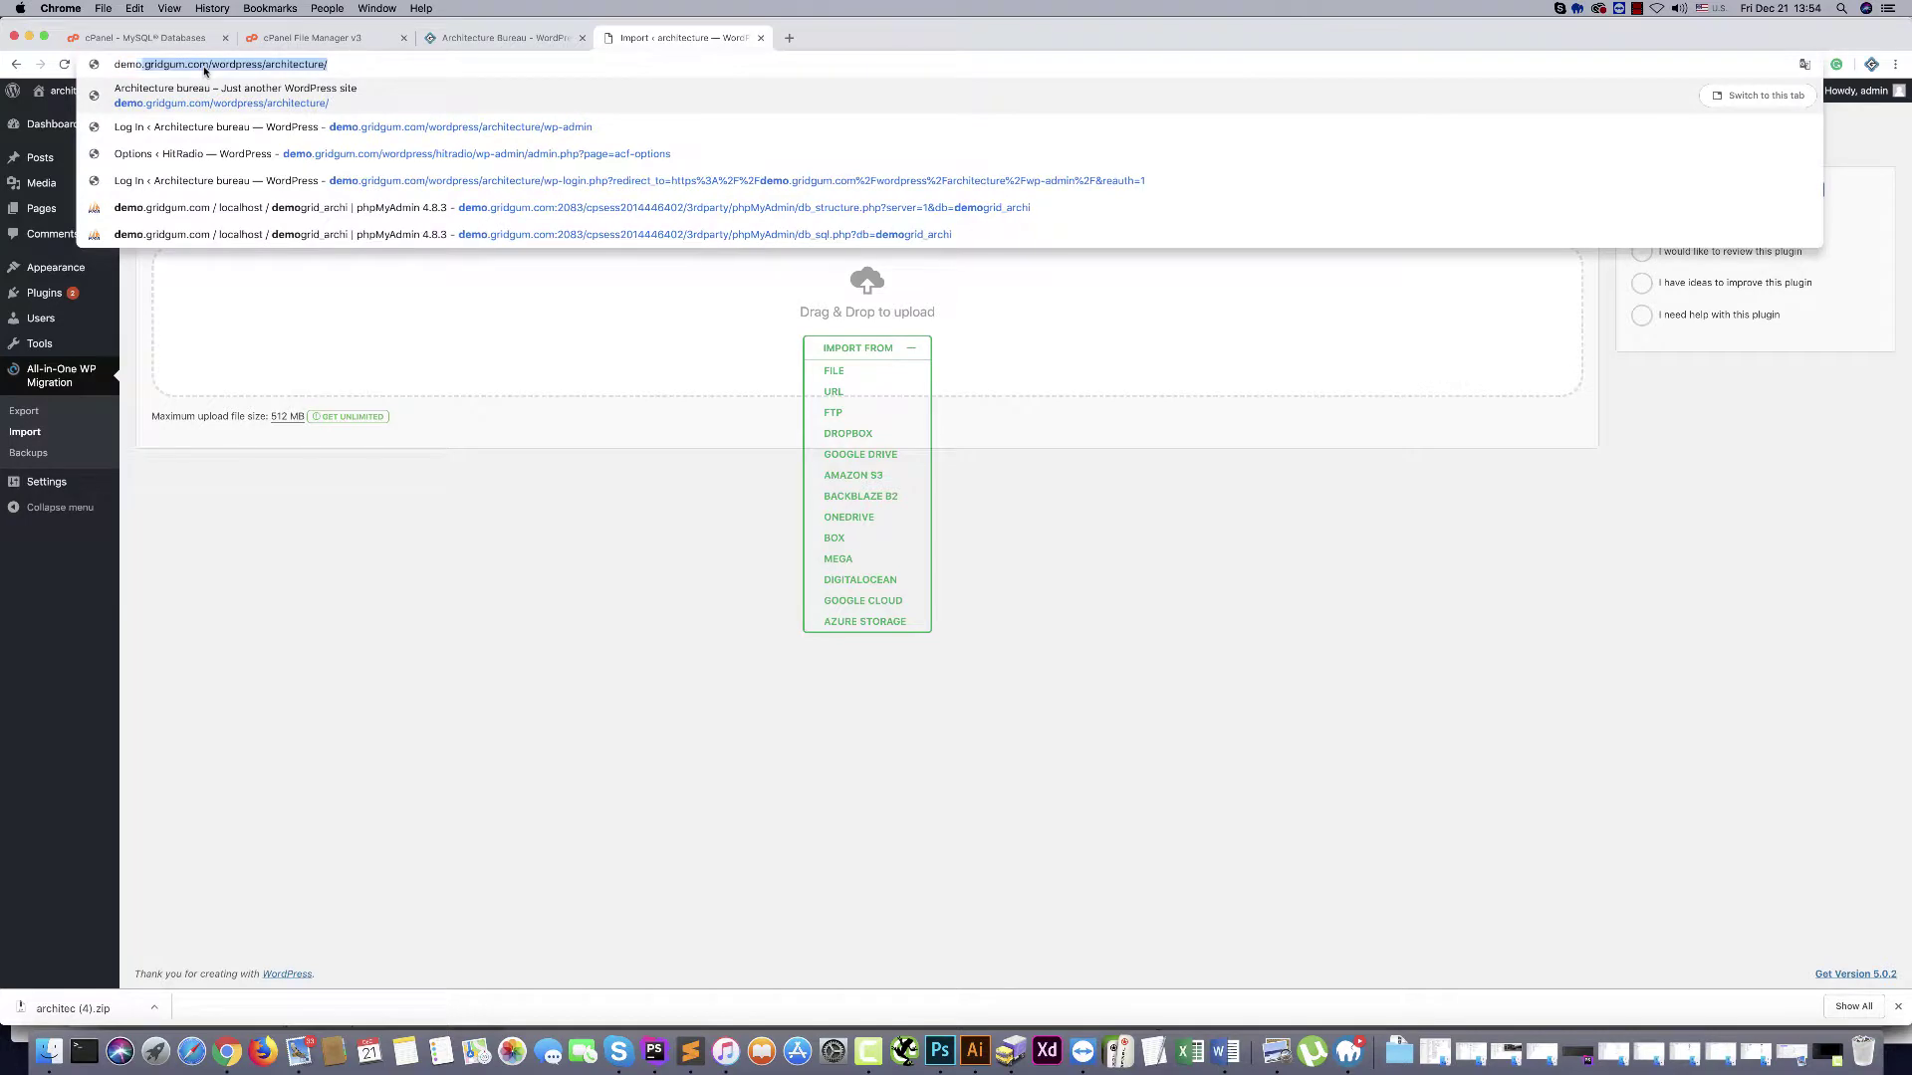
text(-t)
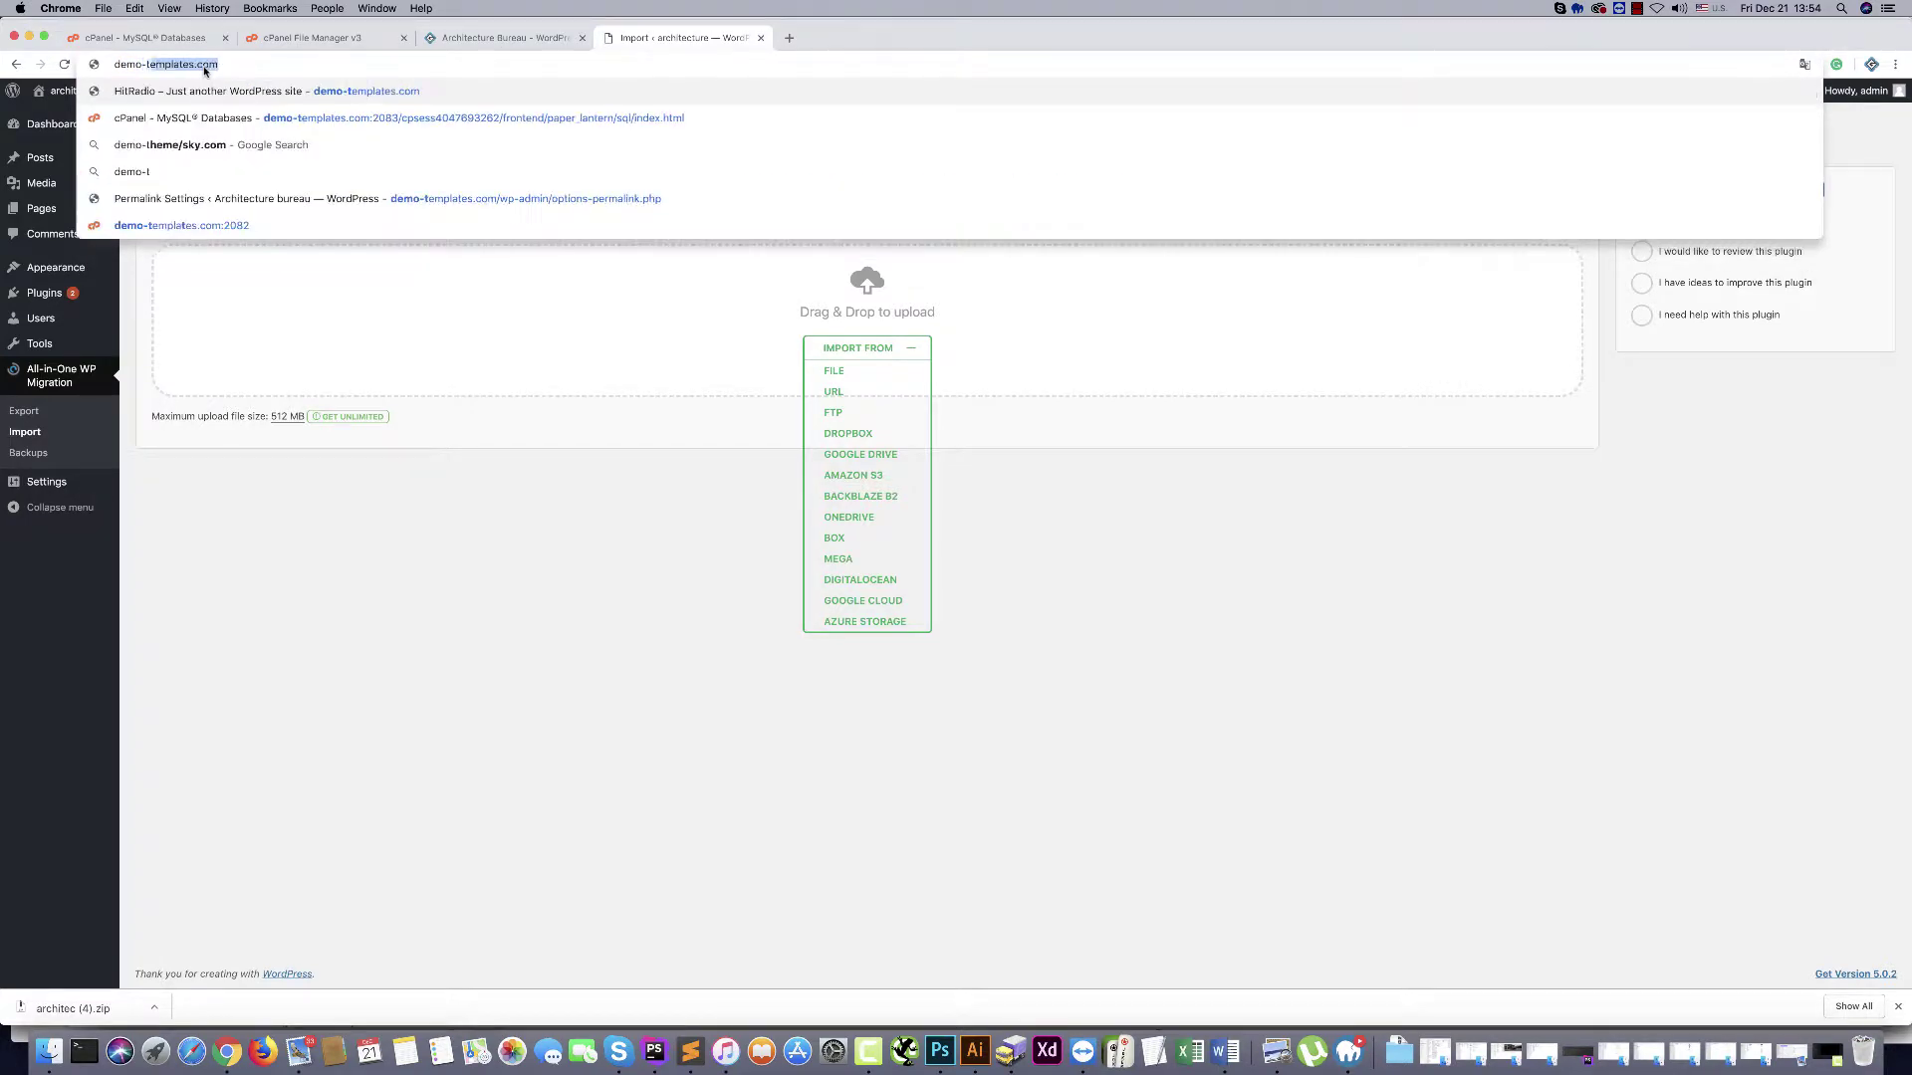
text(emplates.com)
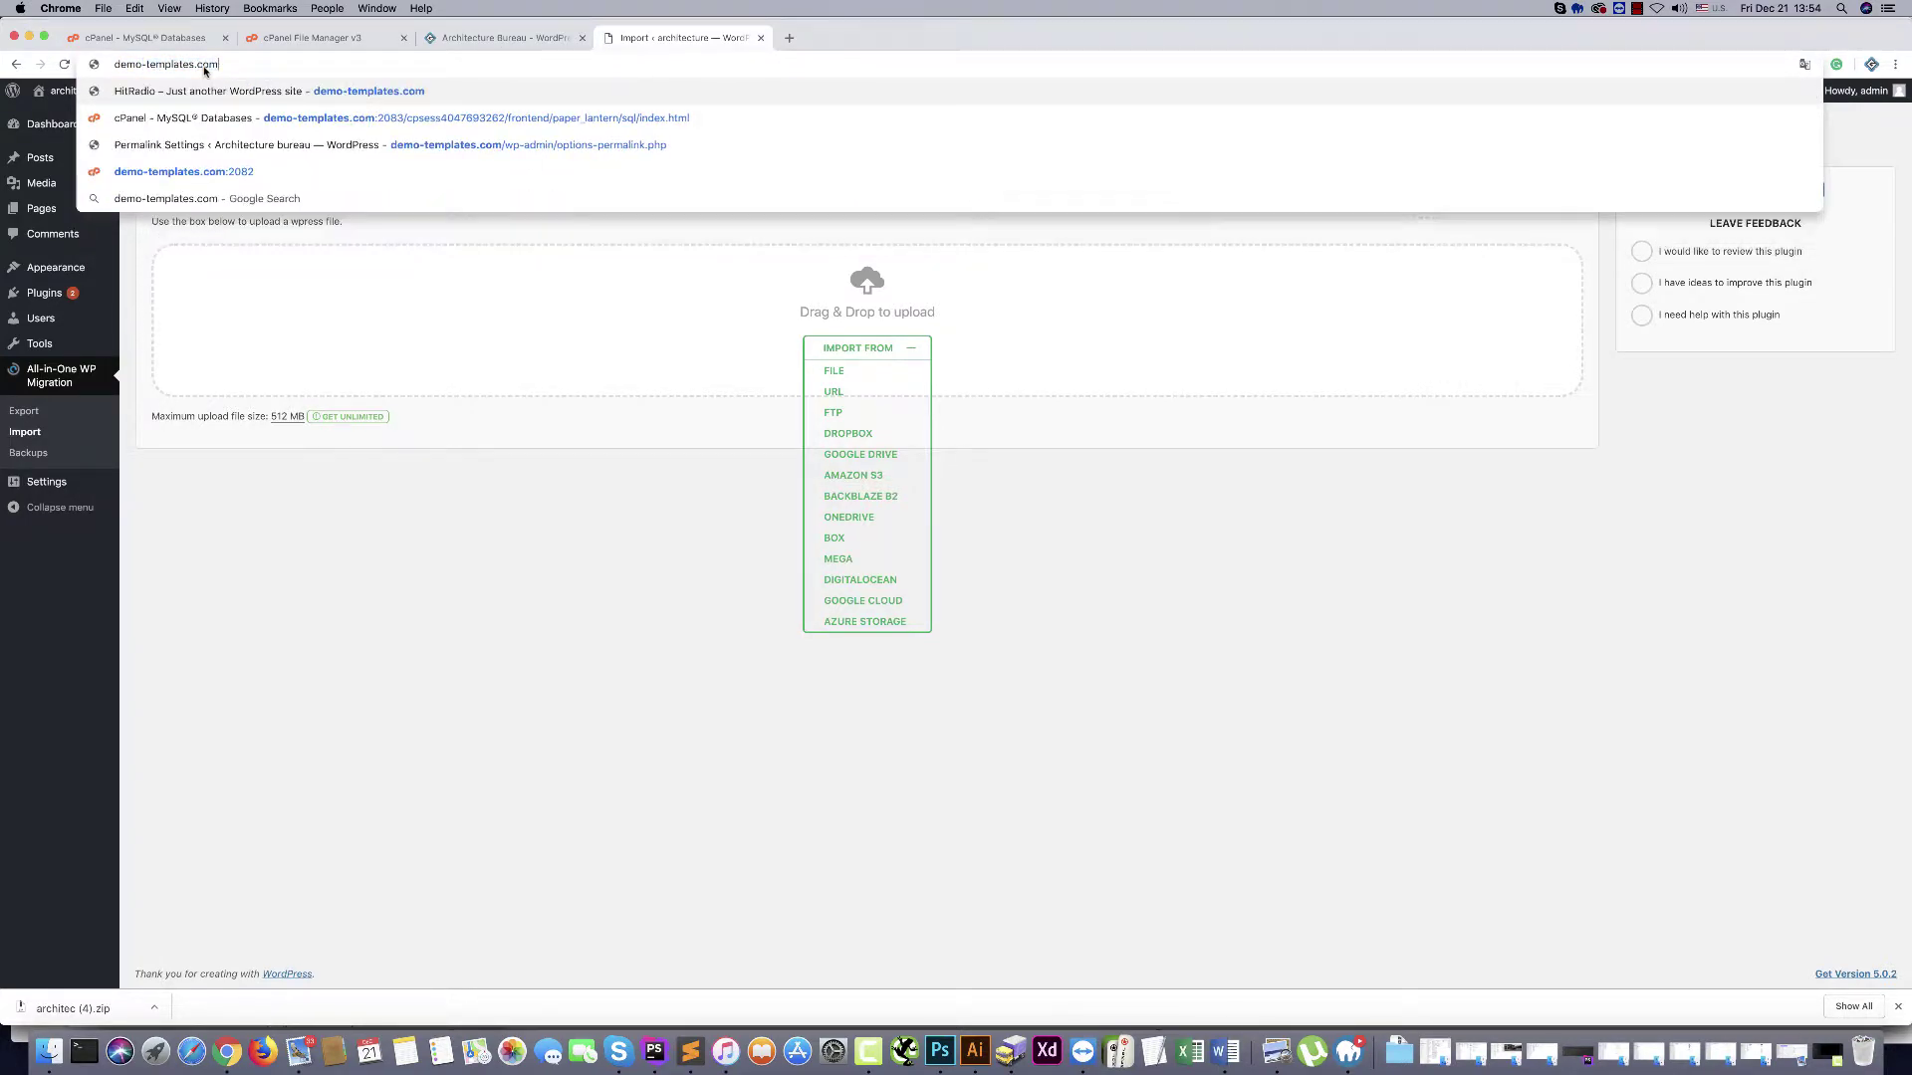
key(Return)
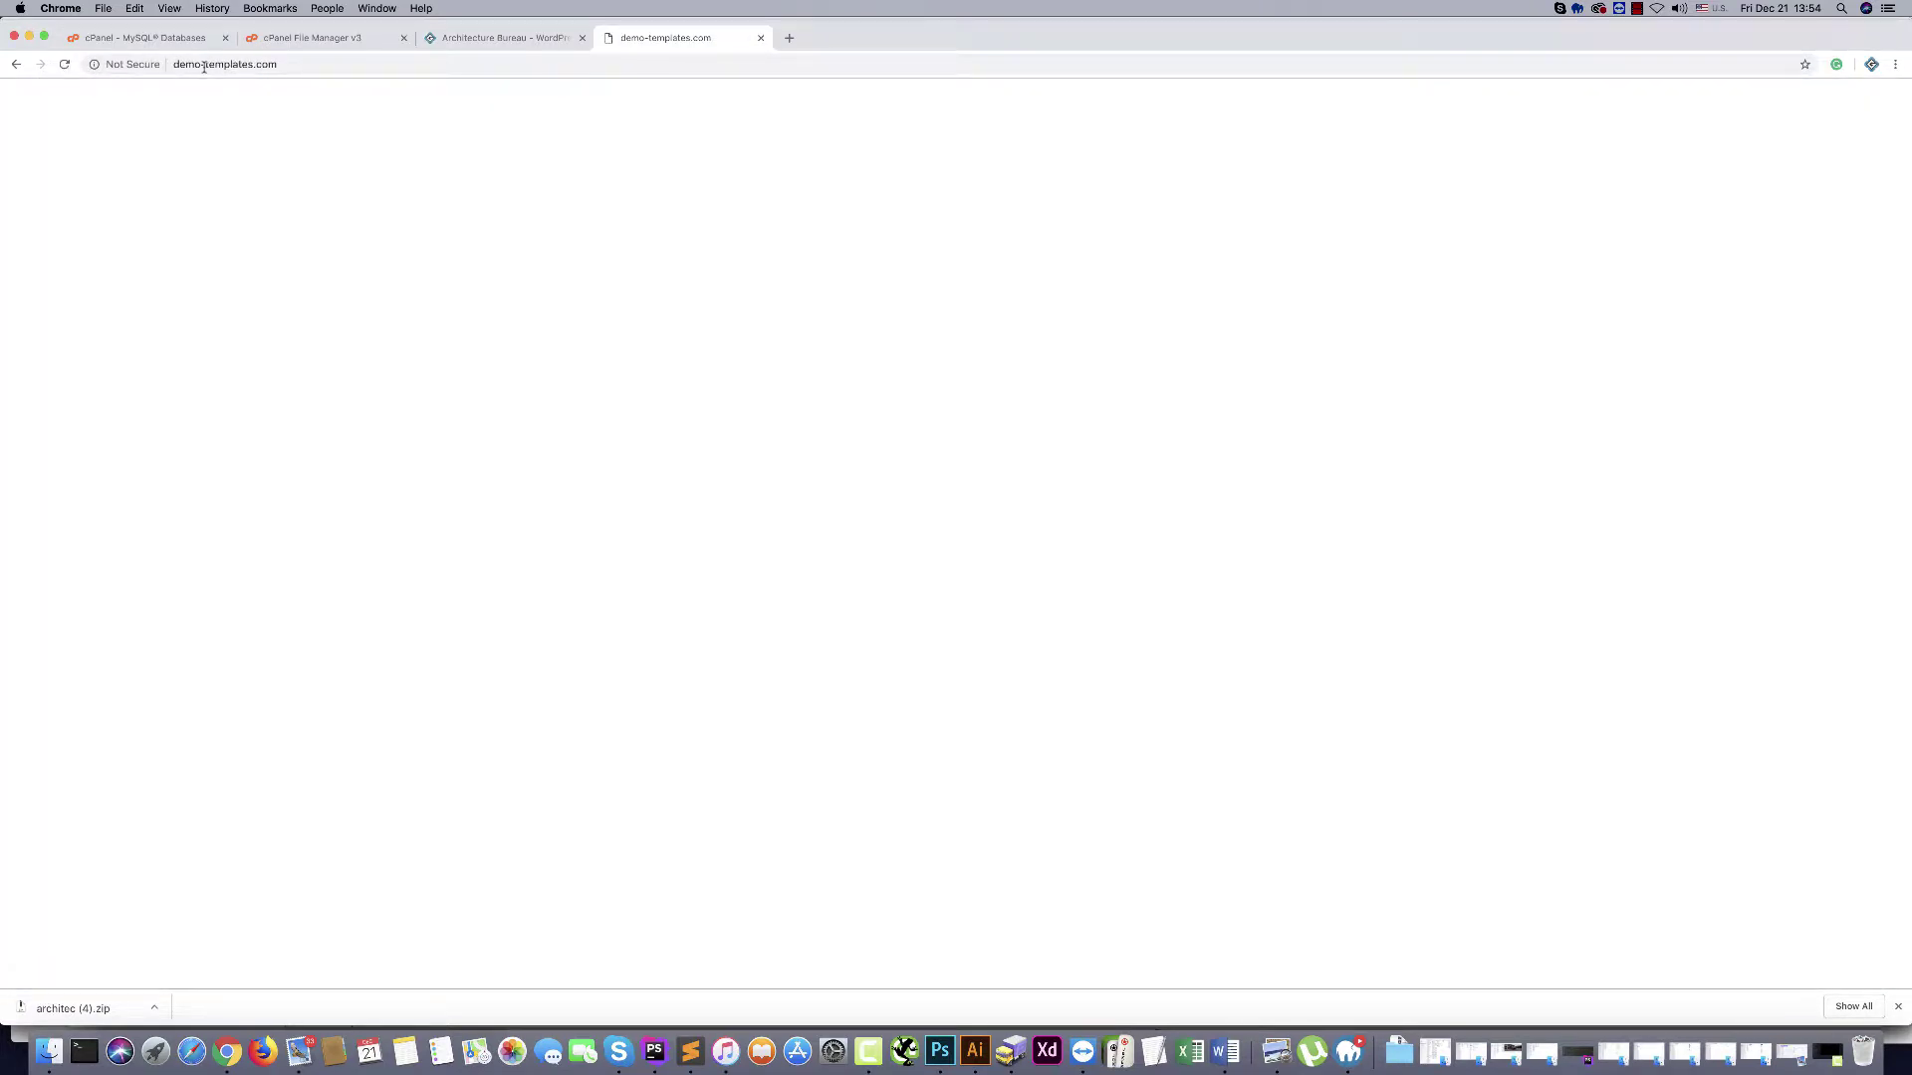
click(175, 66)
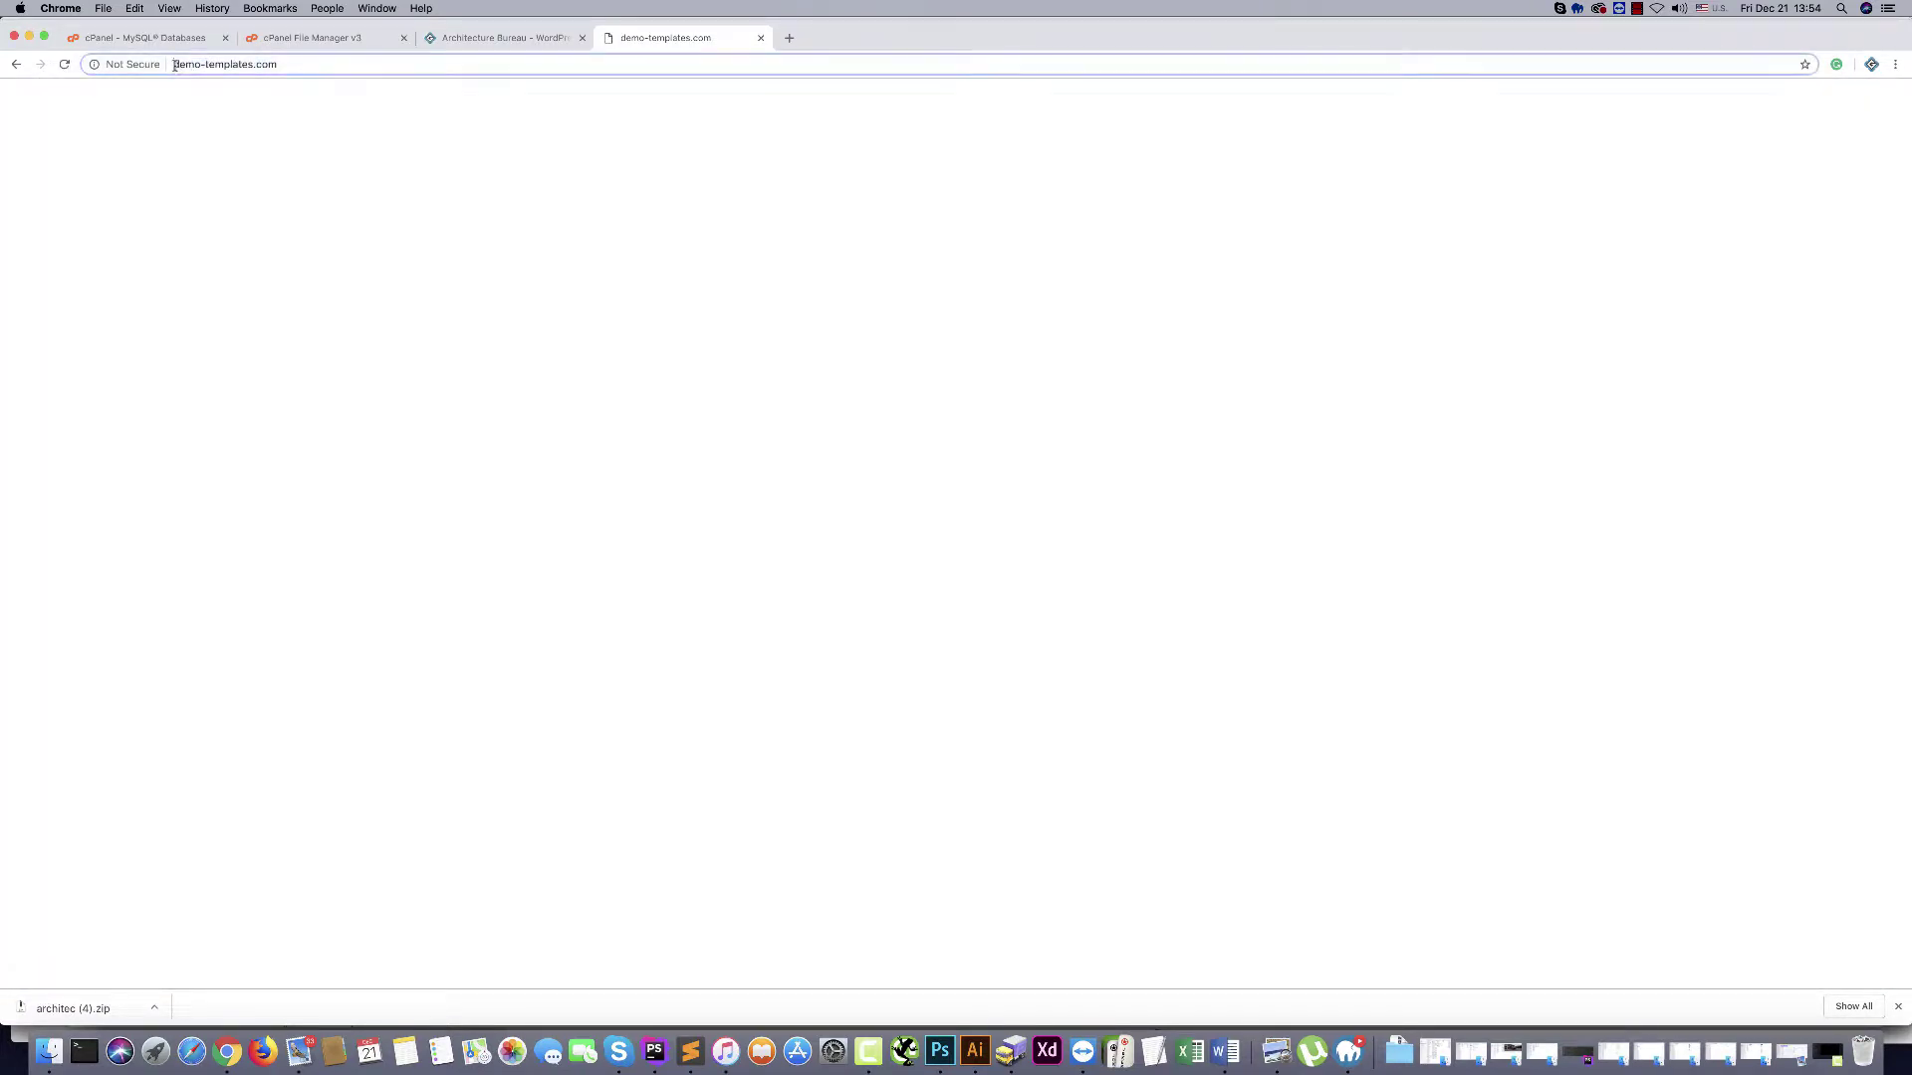
click(175, 66)
text(https://)
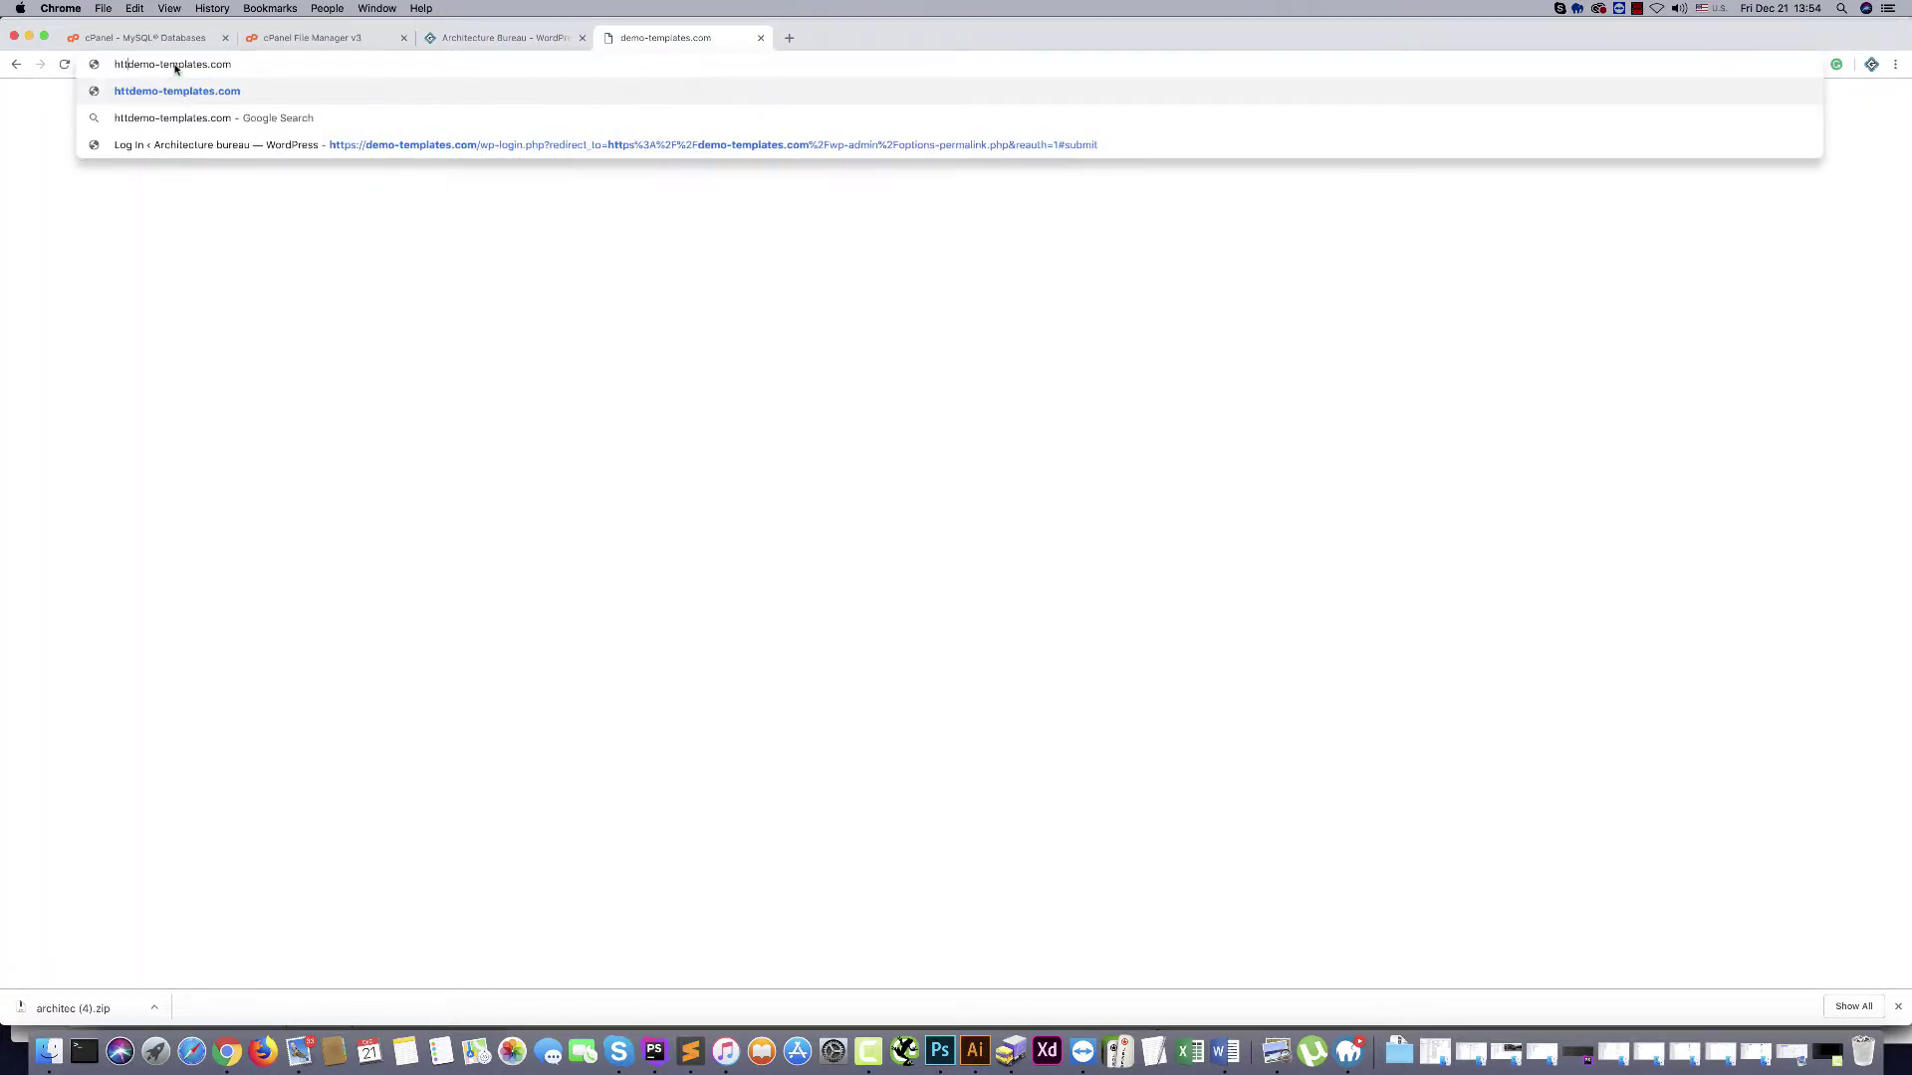
key(Return)
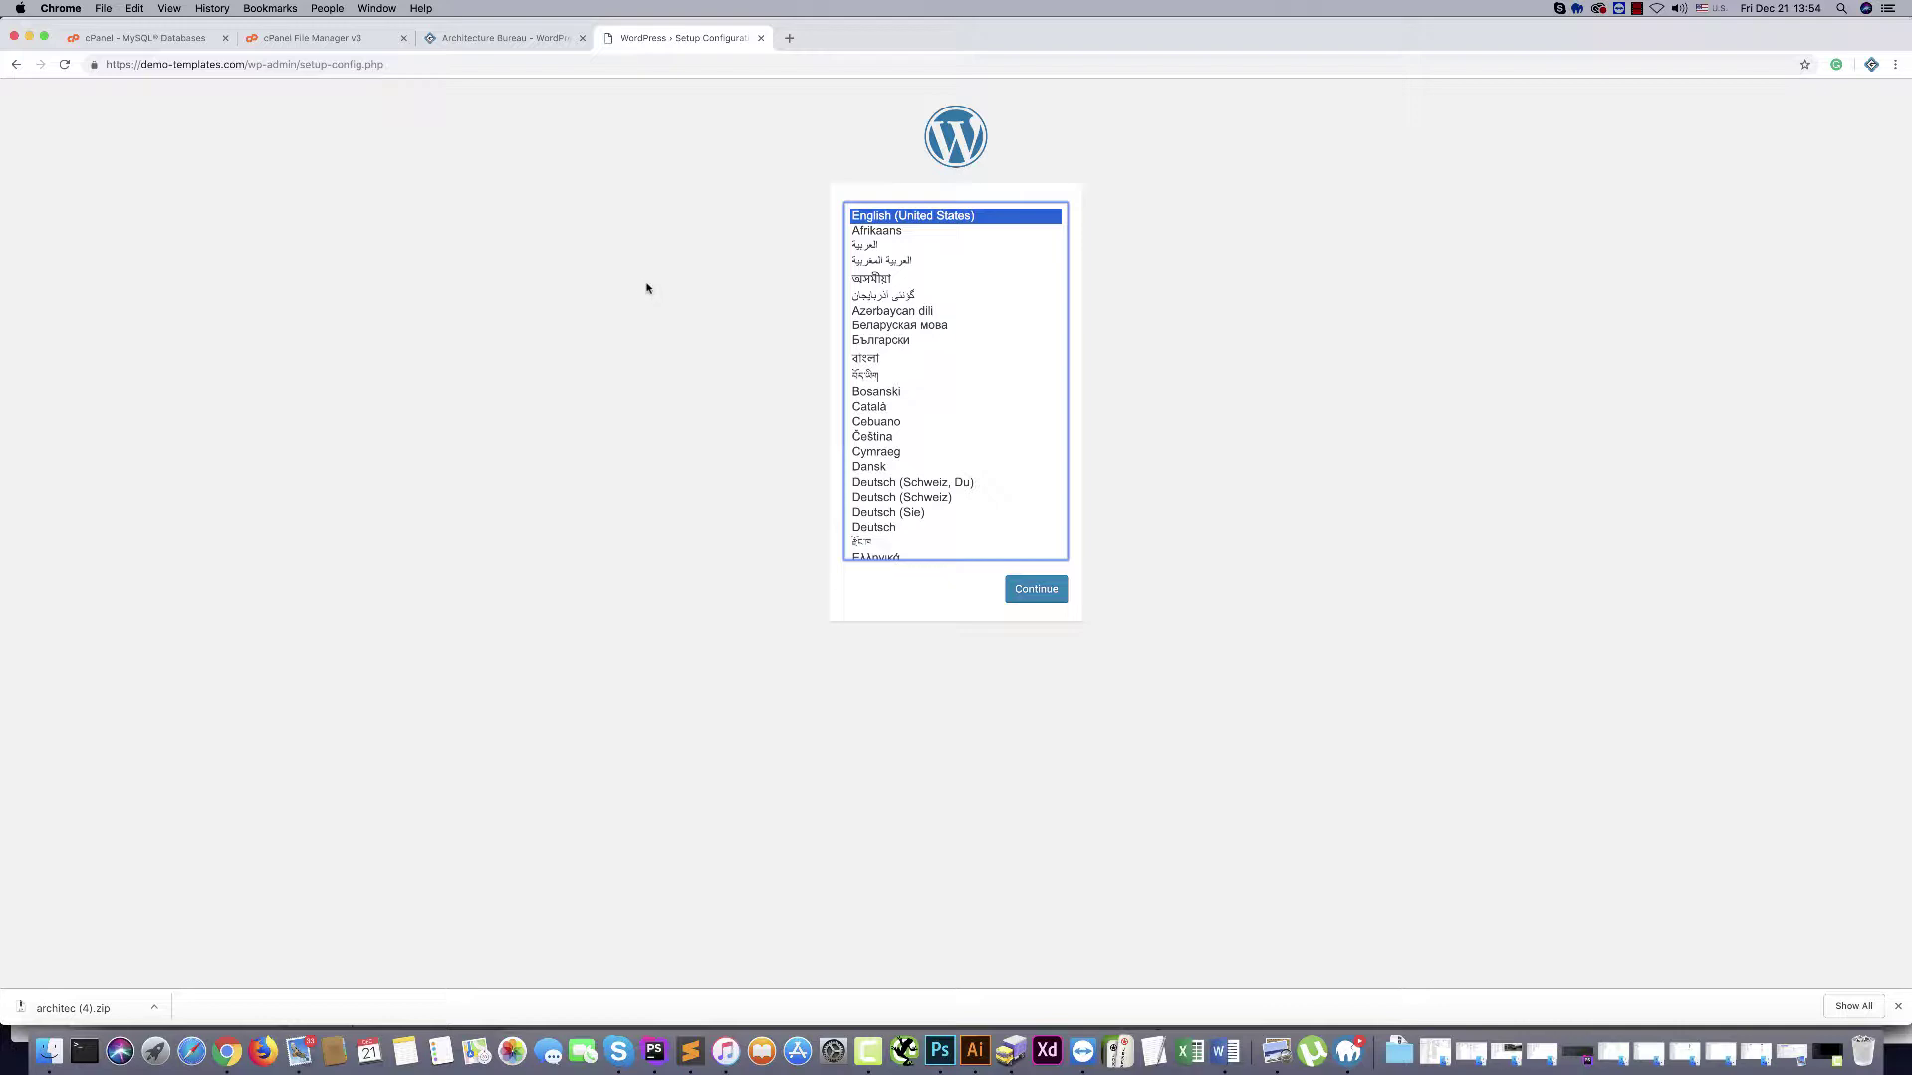
Continue in English (United States) and paste demotemp_architec as the Database Name
click(1037, 587)
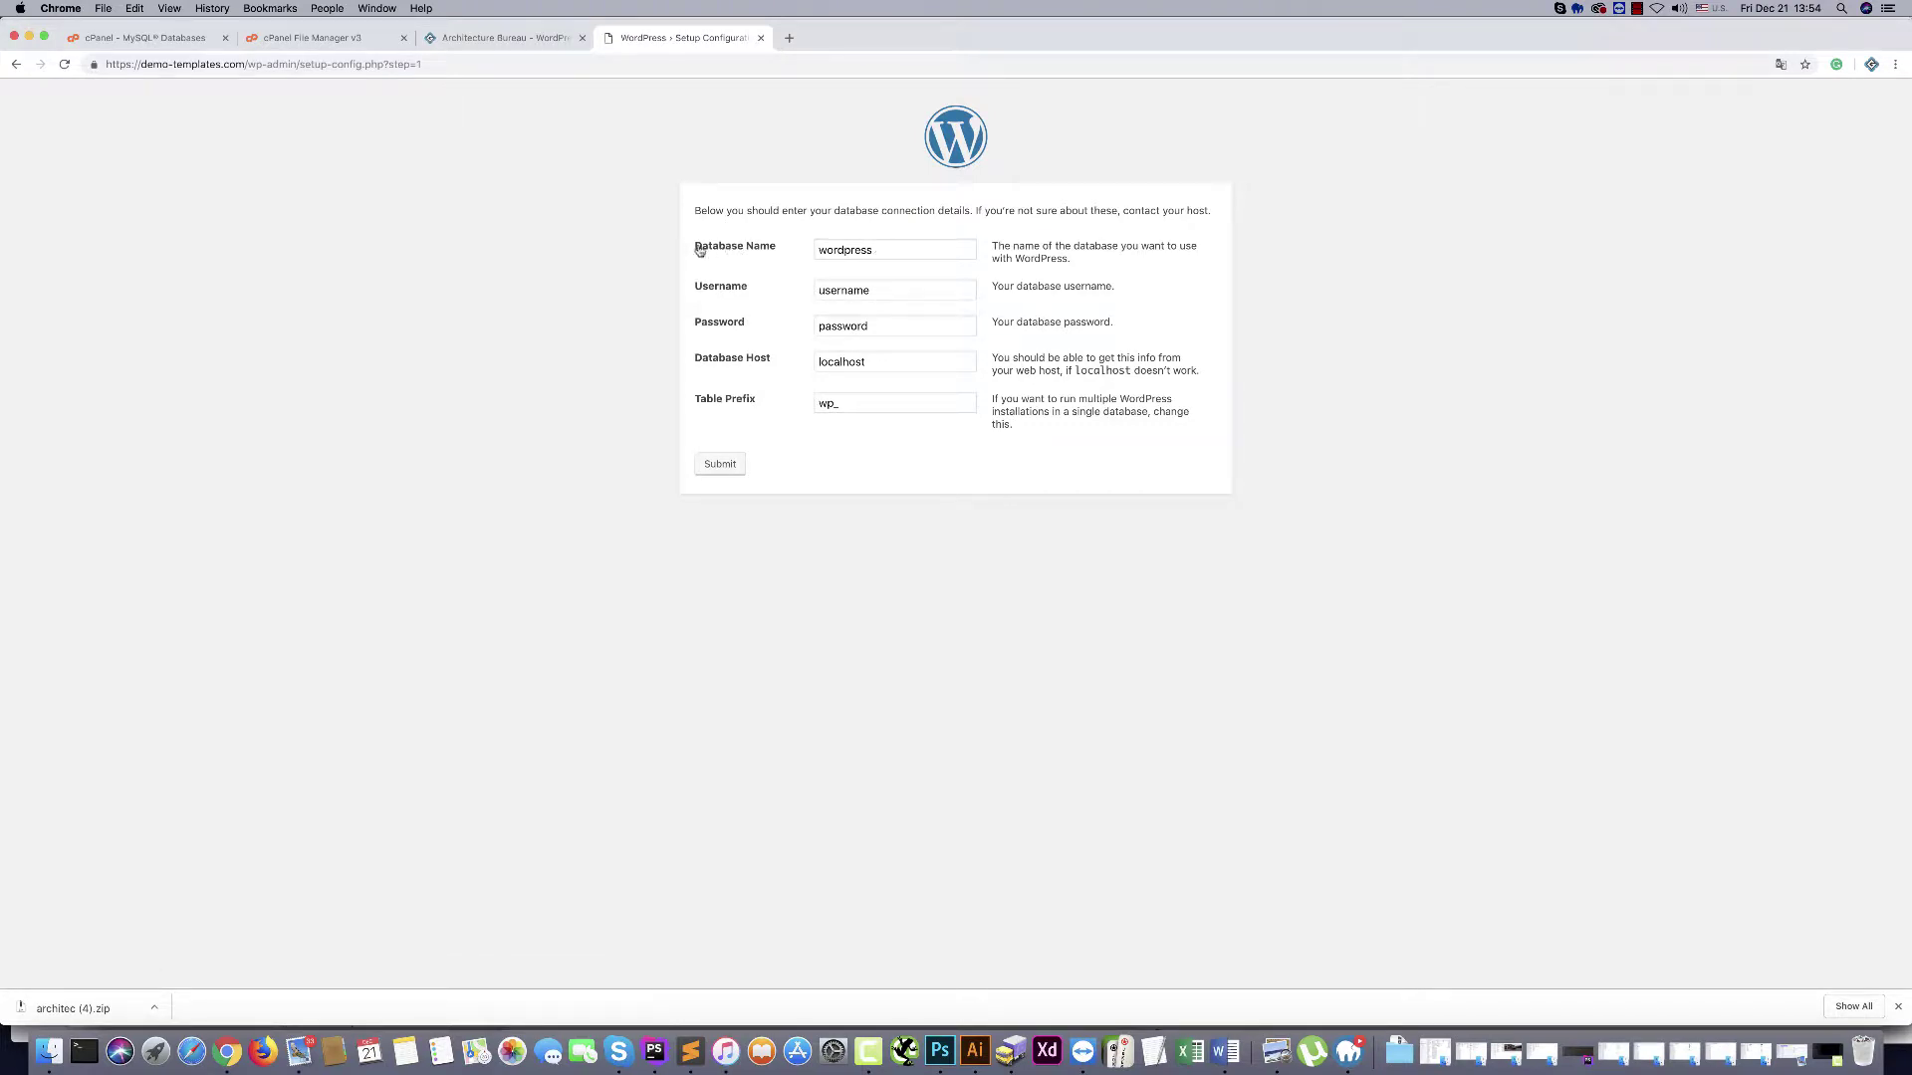
click(122, 40)
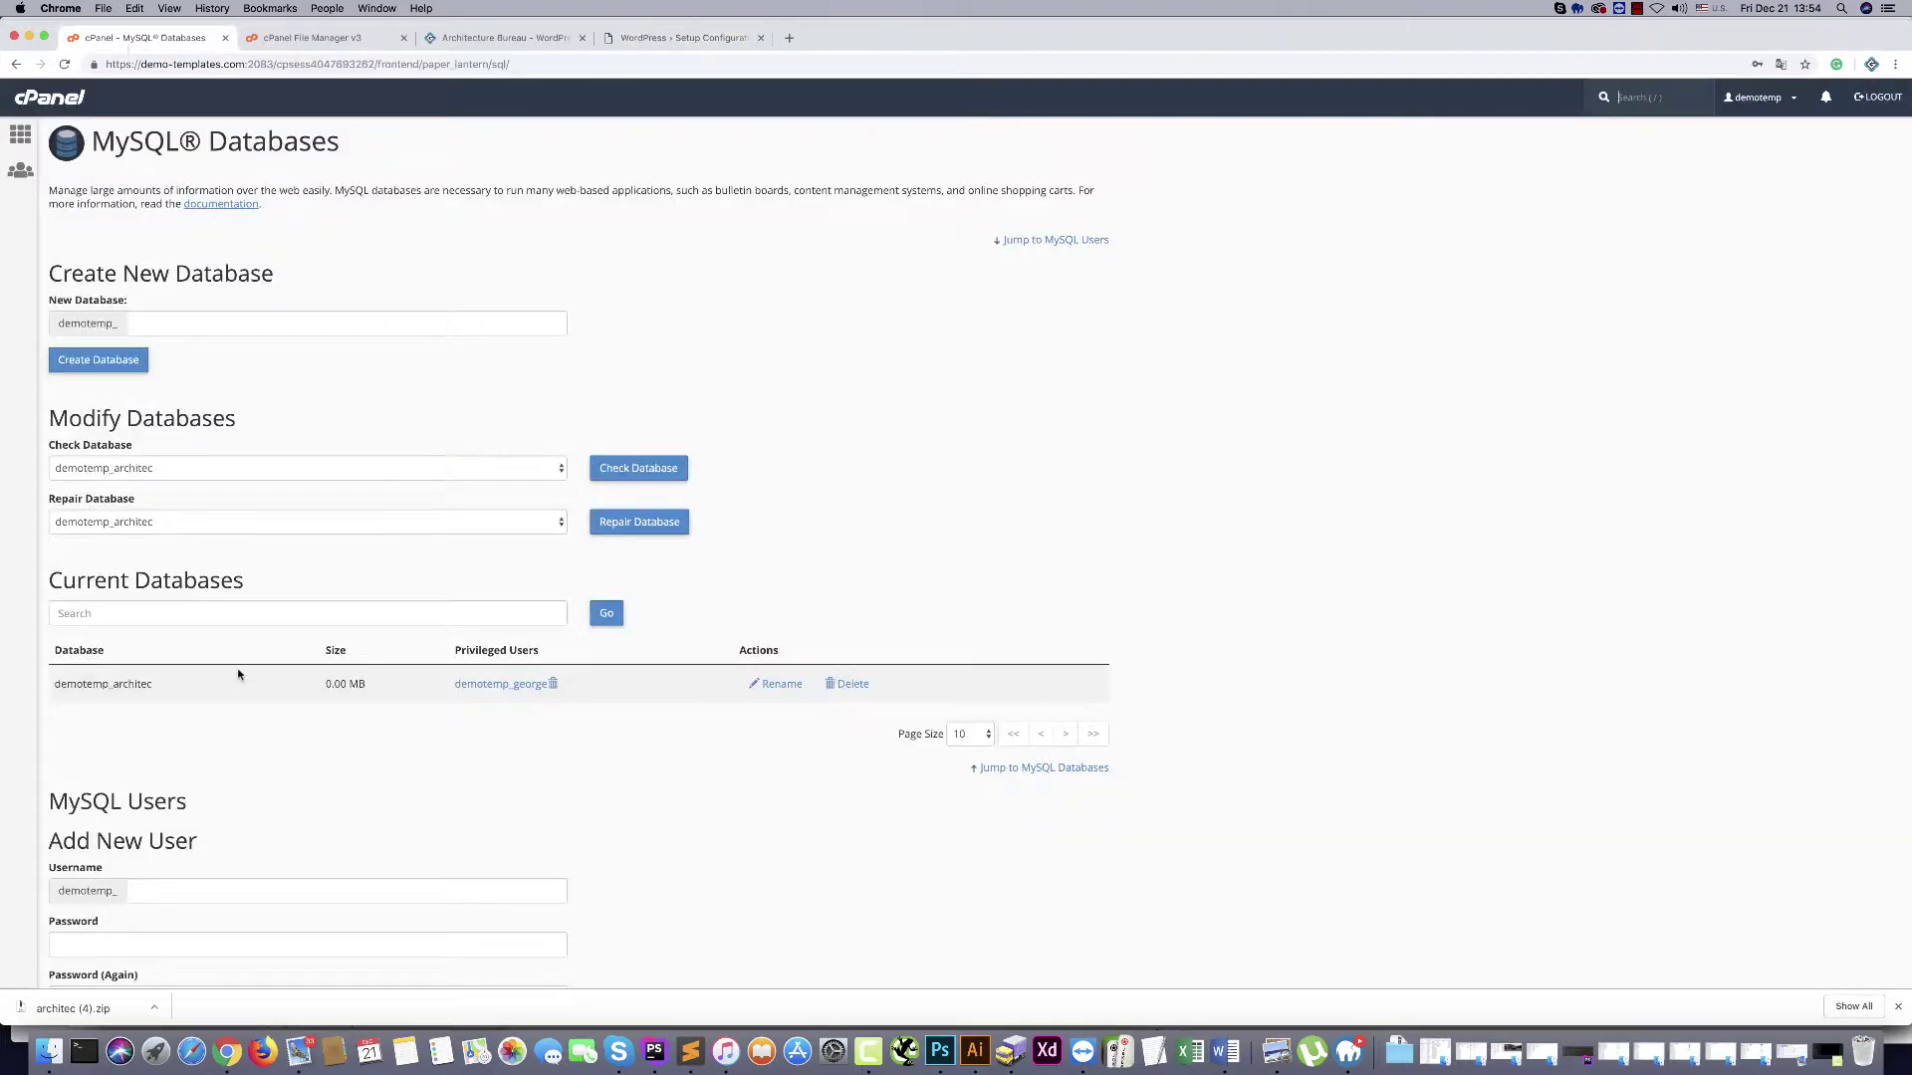
drag(56, 685, 157, 687)
key(super+c)
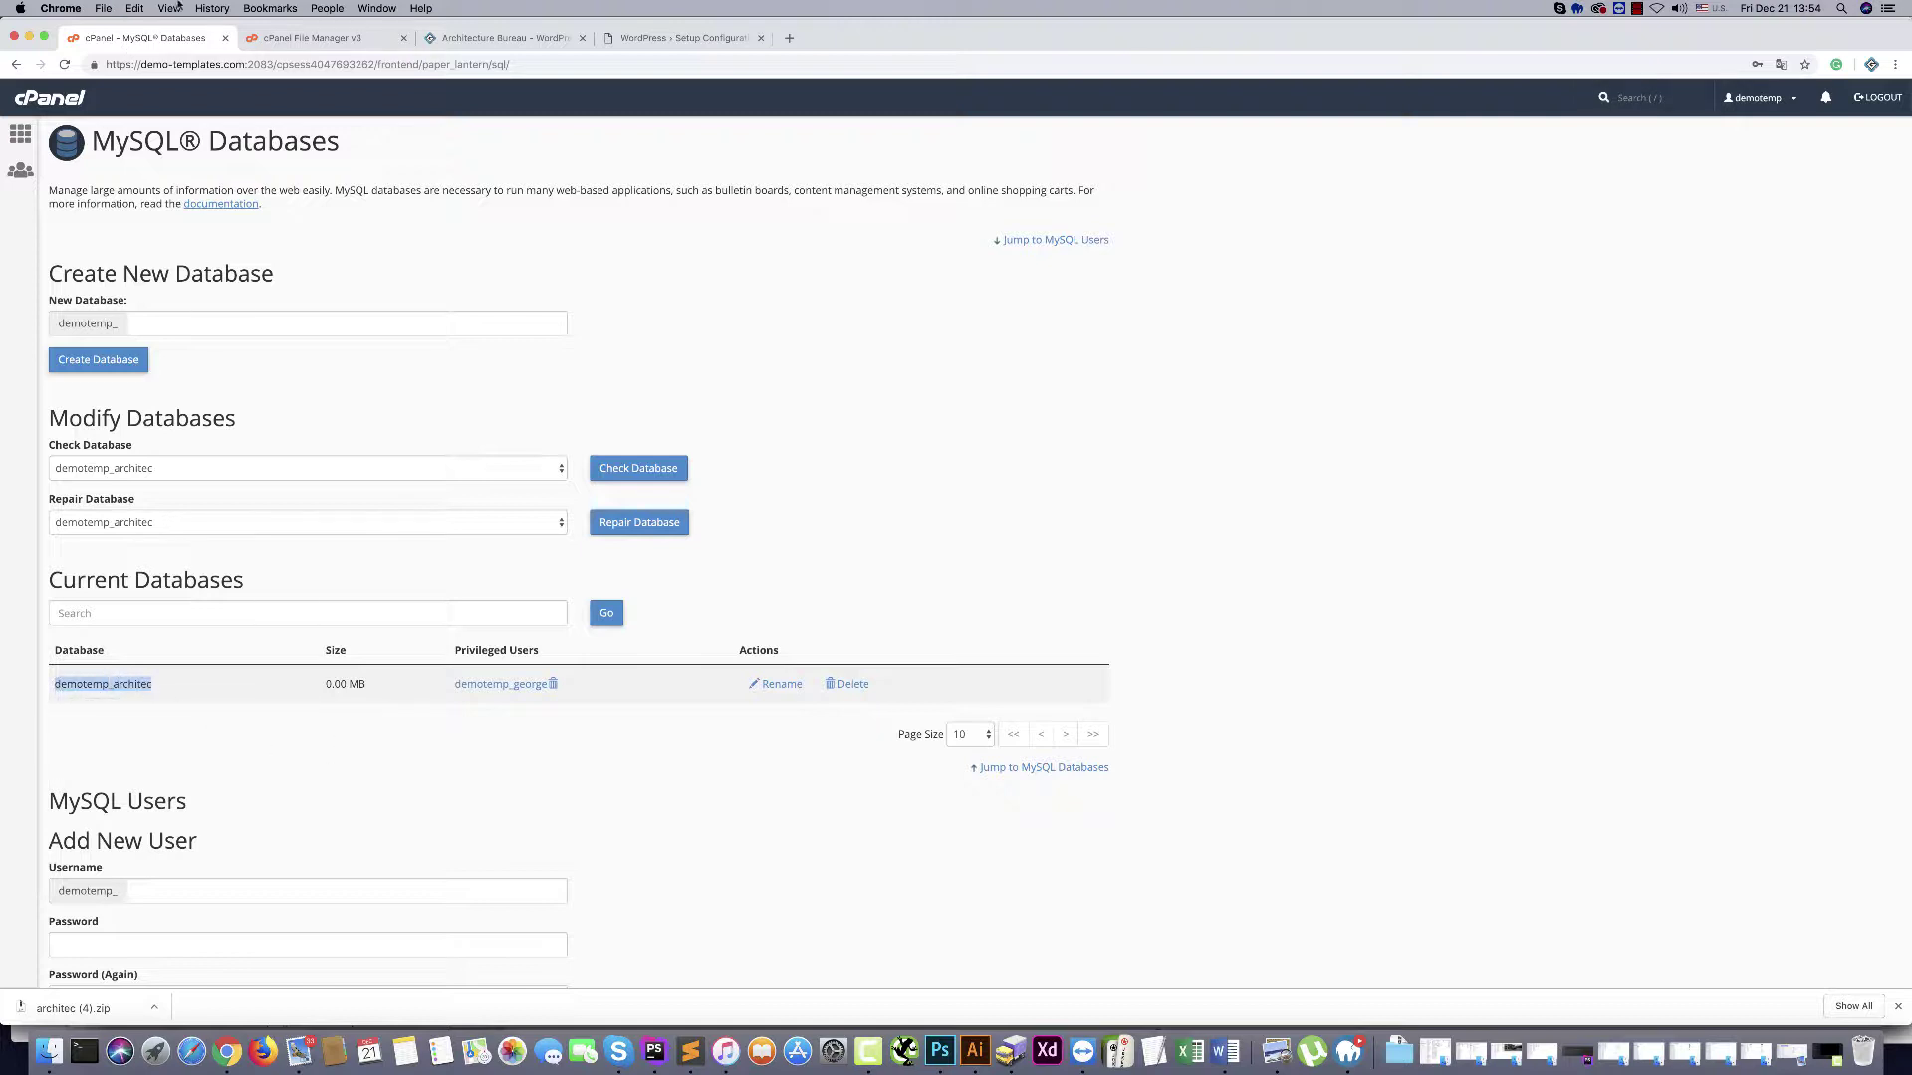
click(677, 38)
double_click(864, 237)
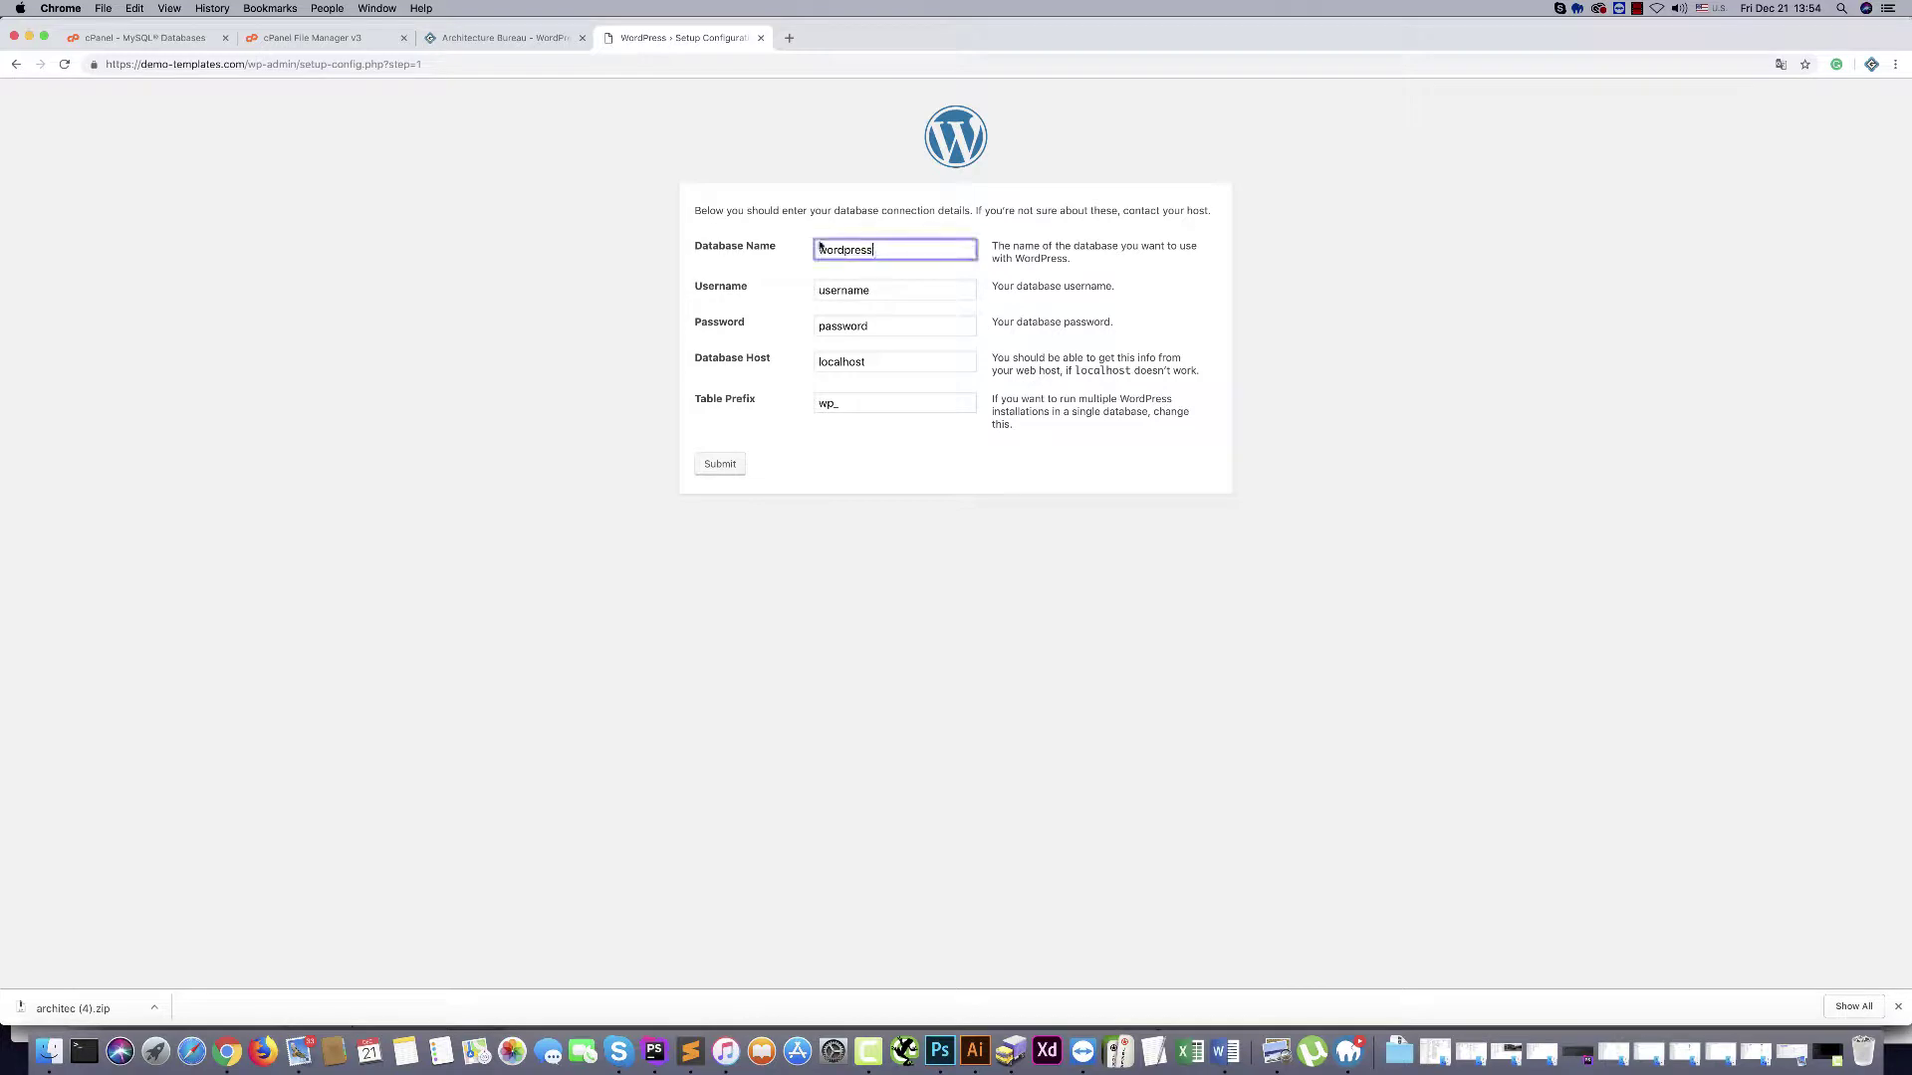
key(super+v)
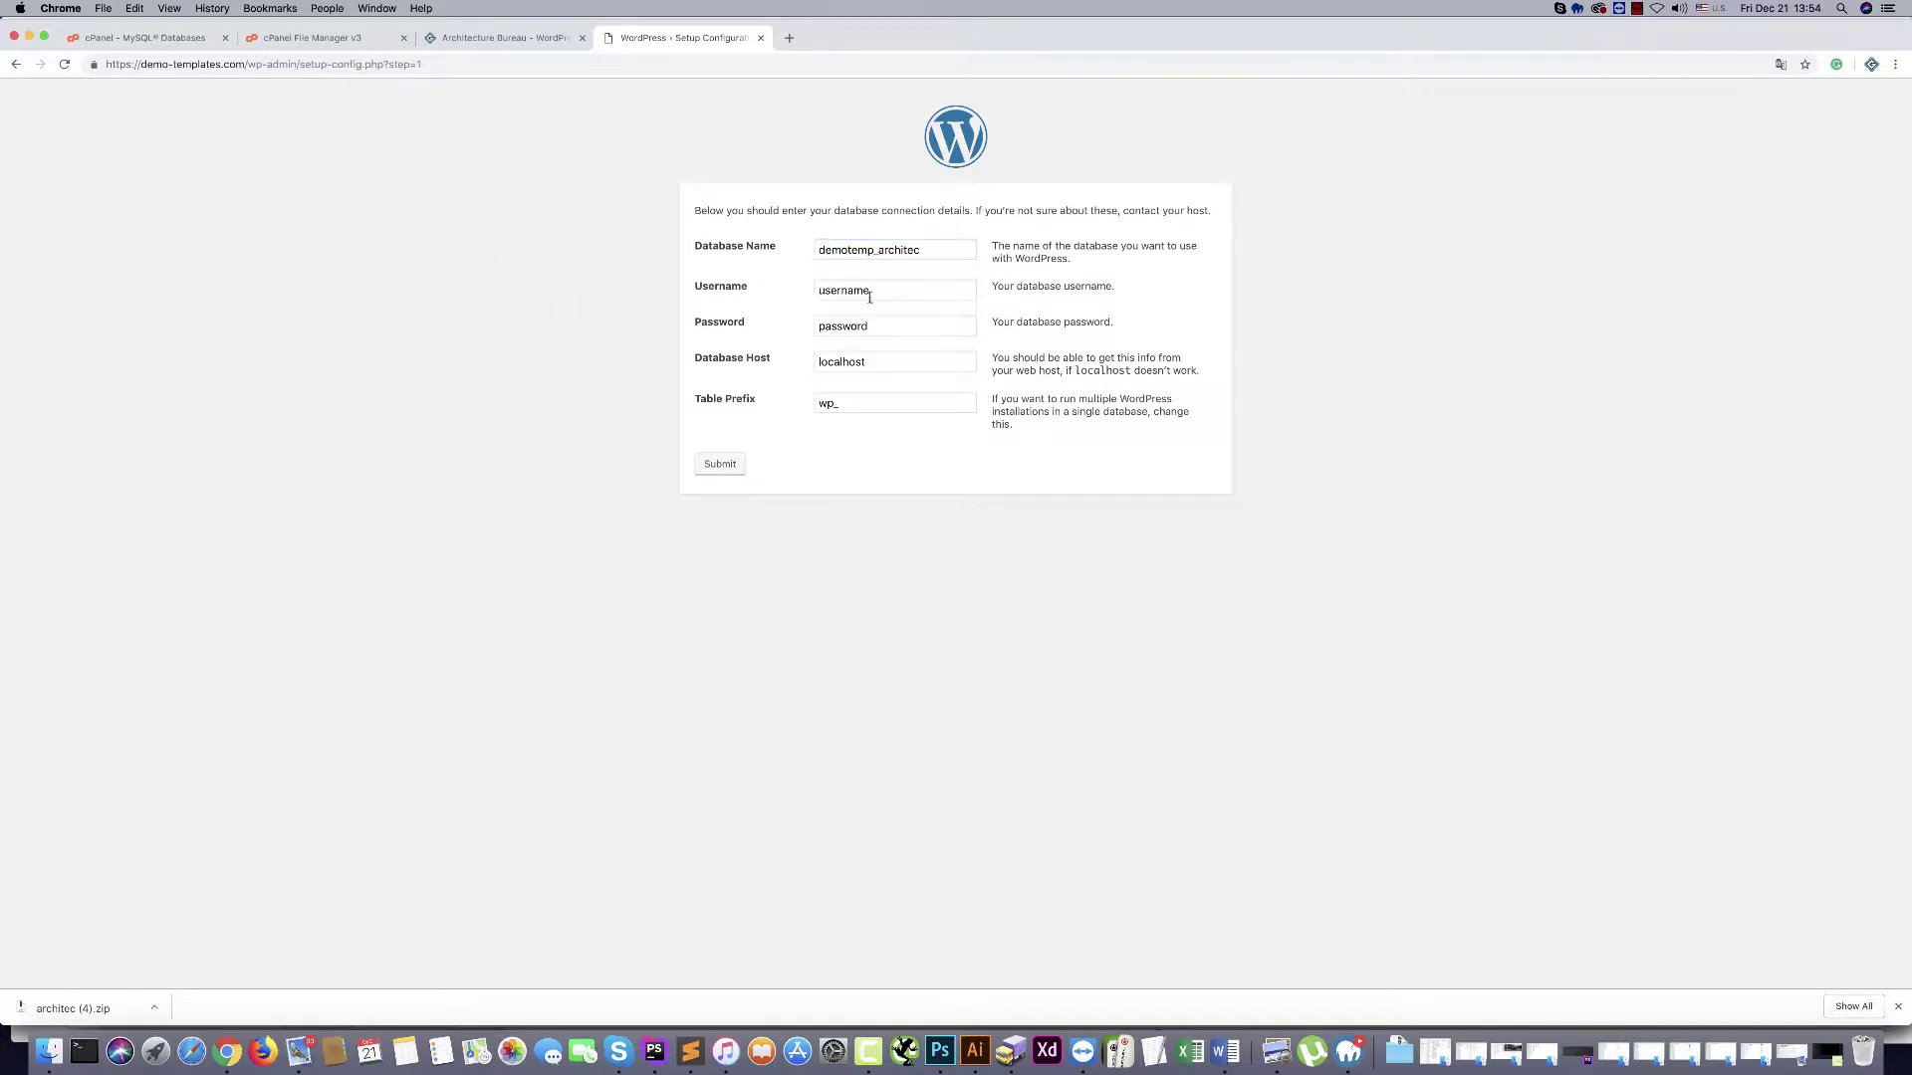
Fill in the database username and the database password
key(Tab)
key(super+v)
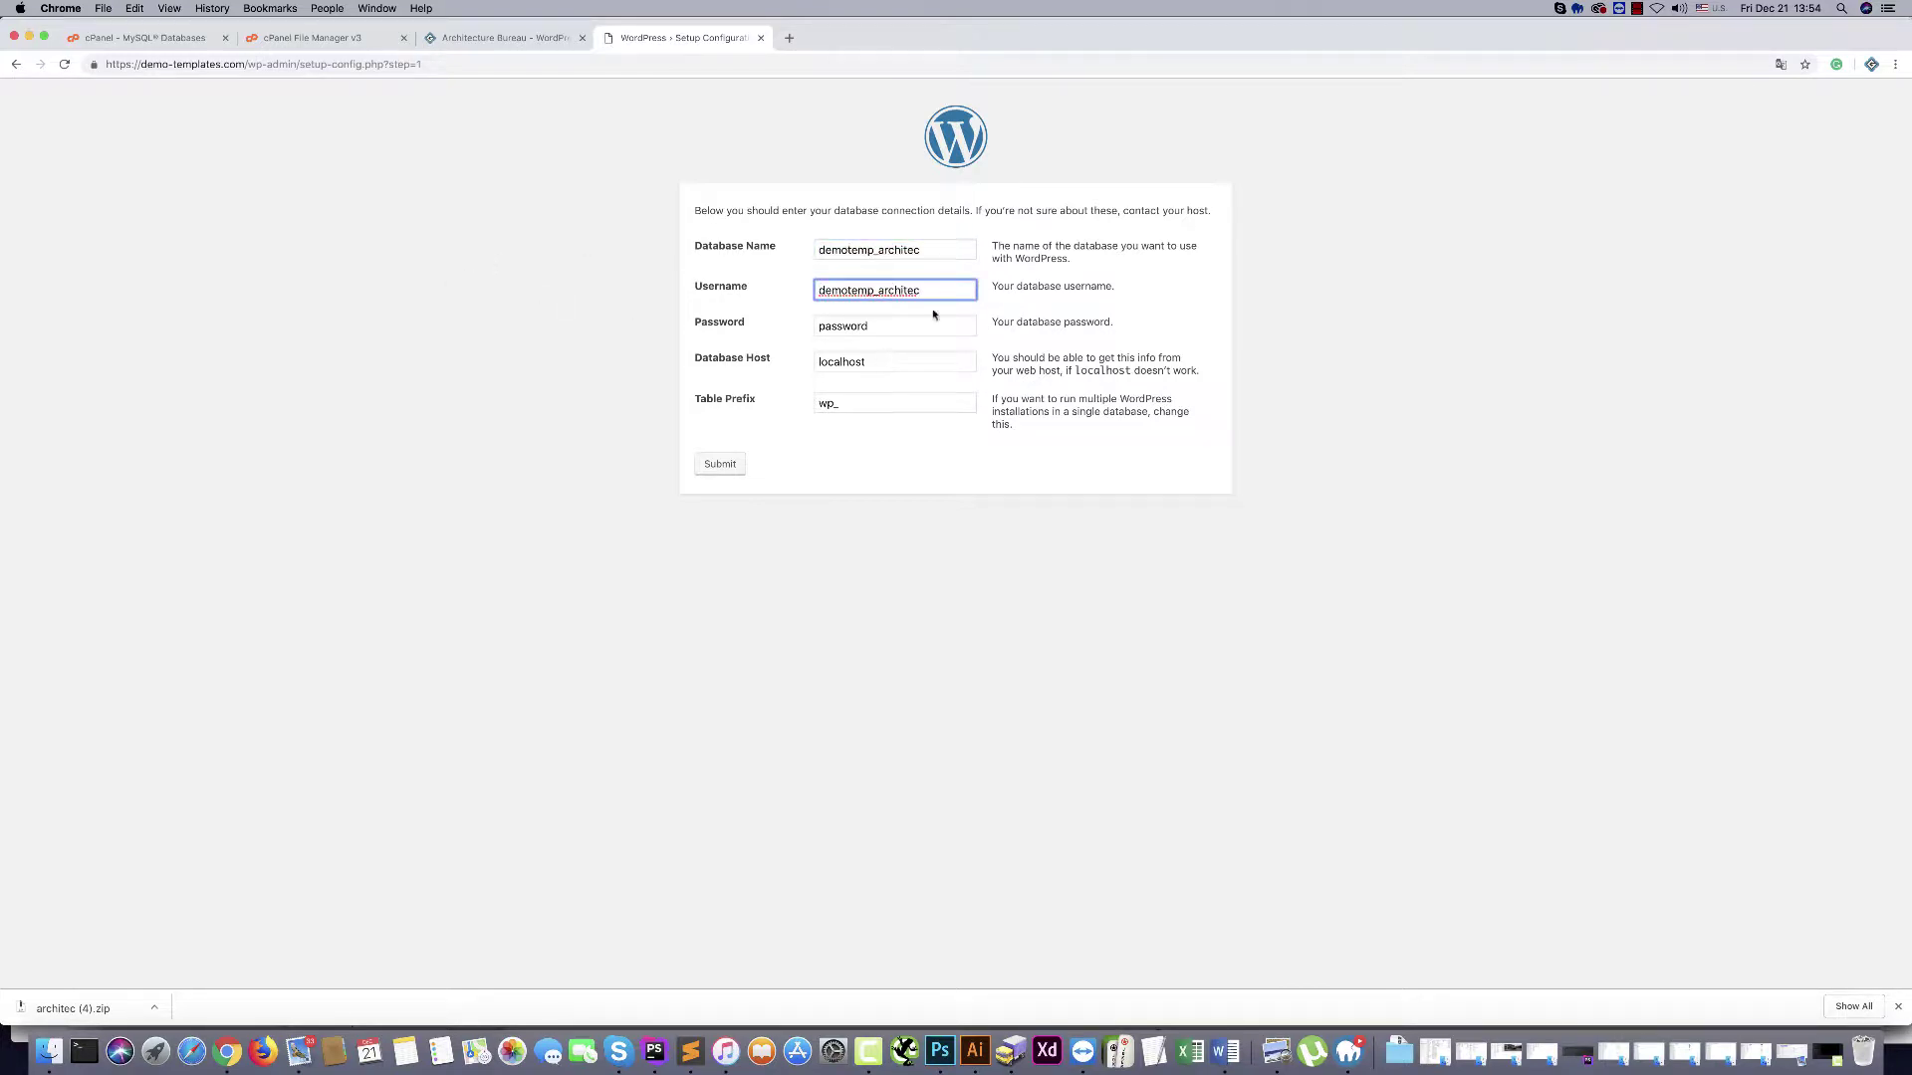
drag(878, 290, 998, 291)
text(georg)
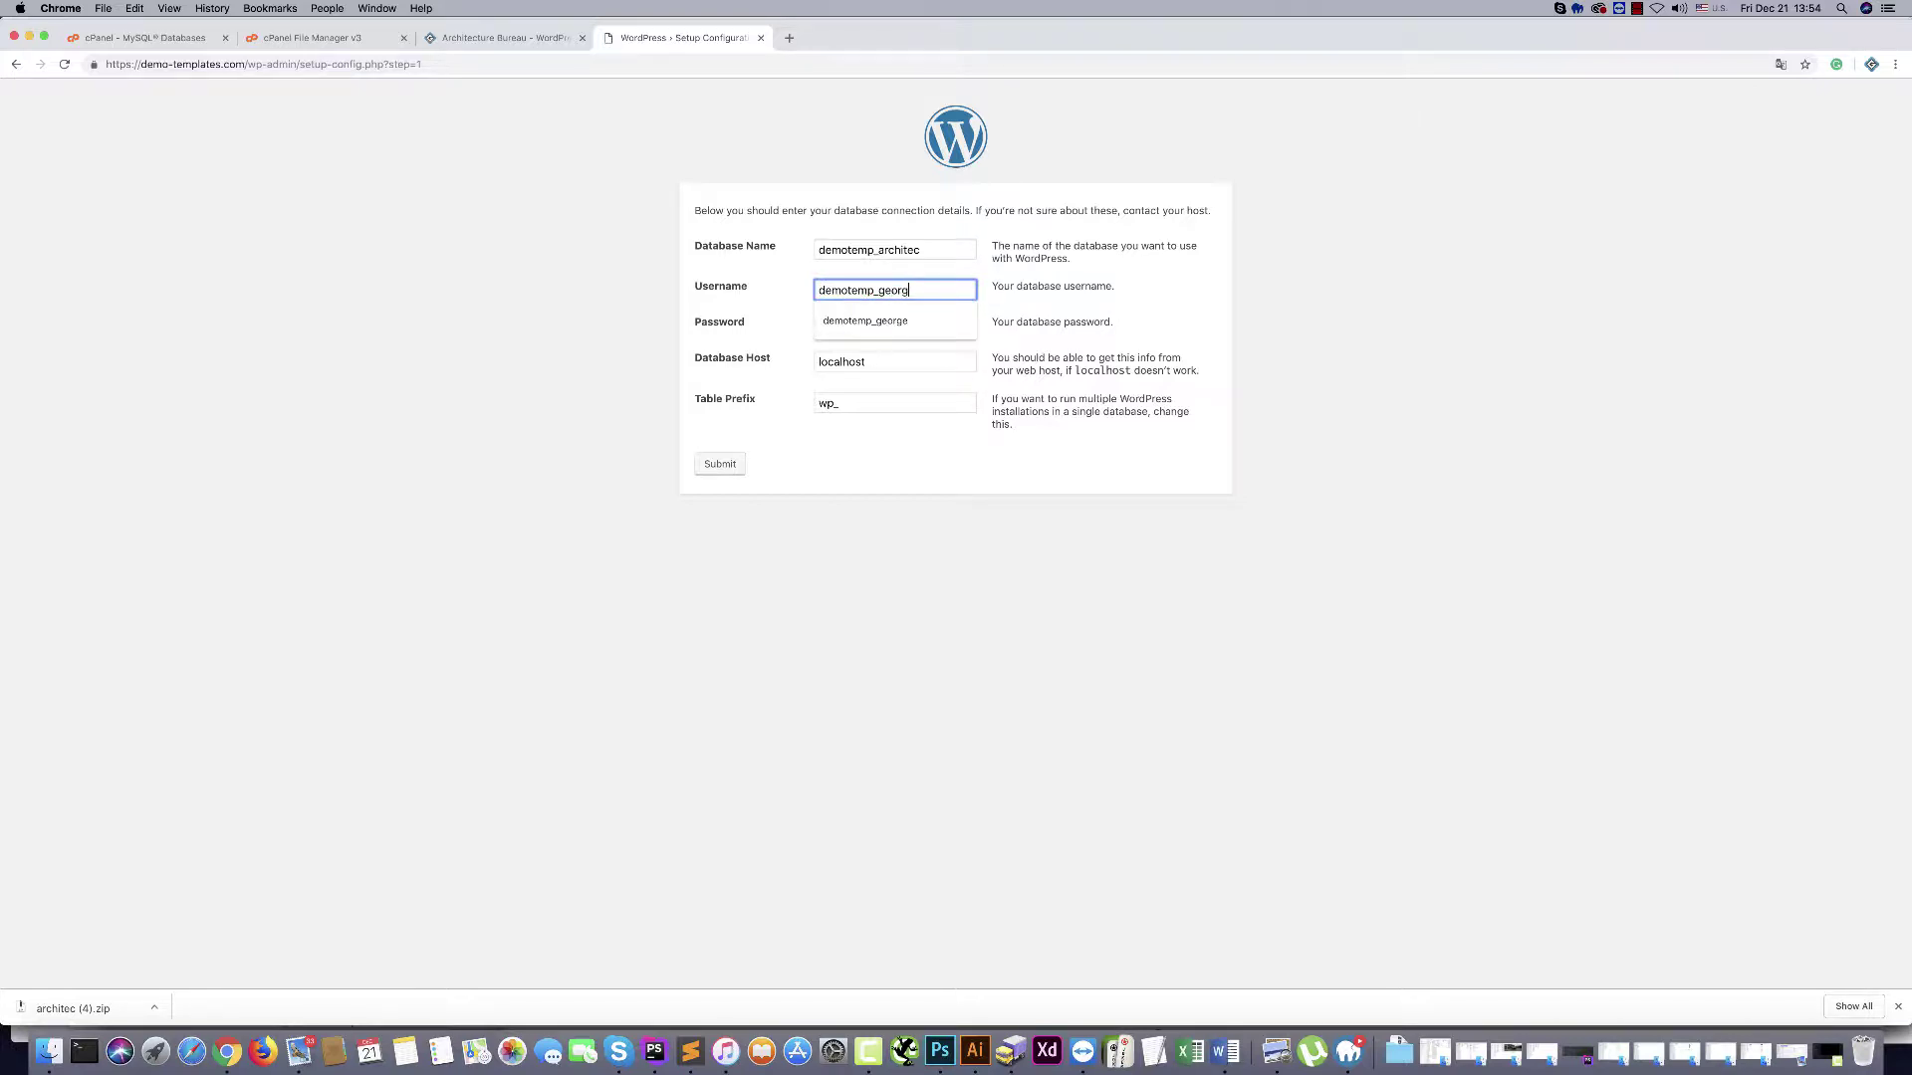
key(Tab)
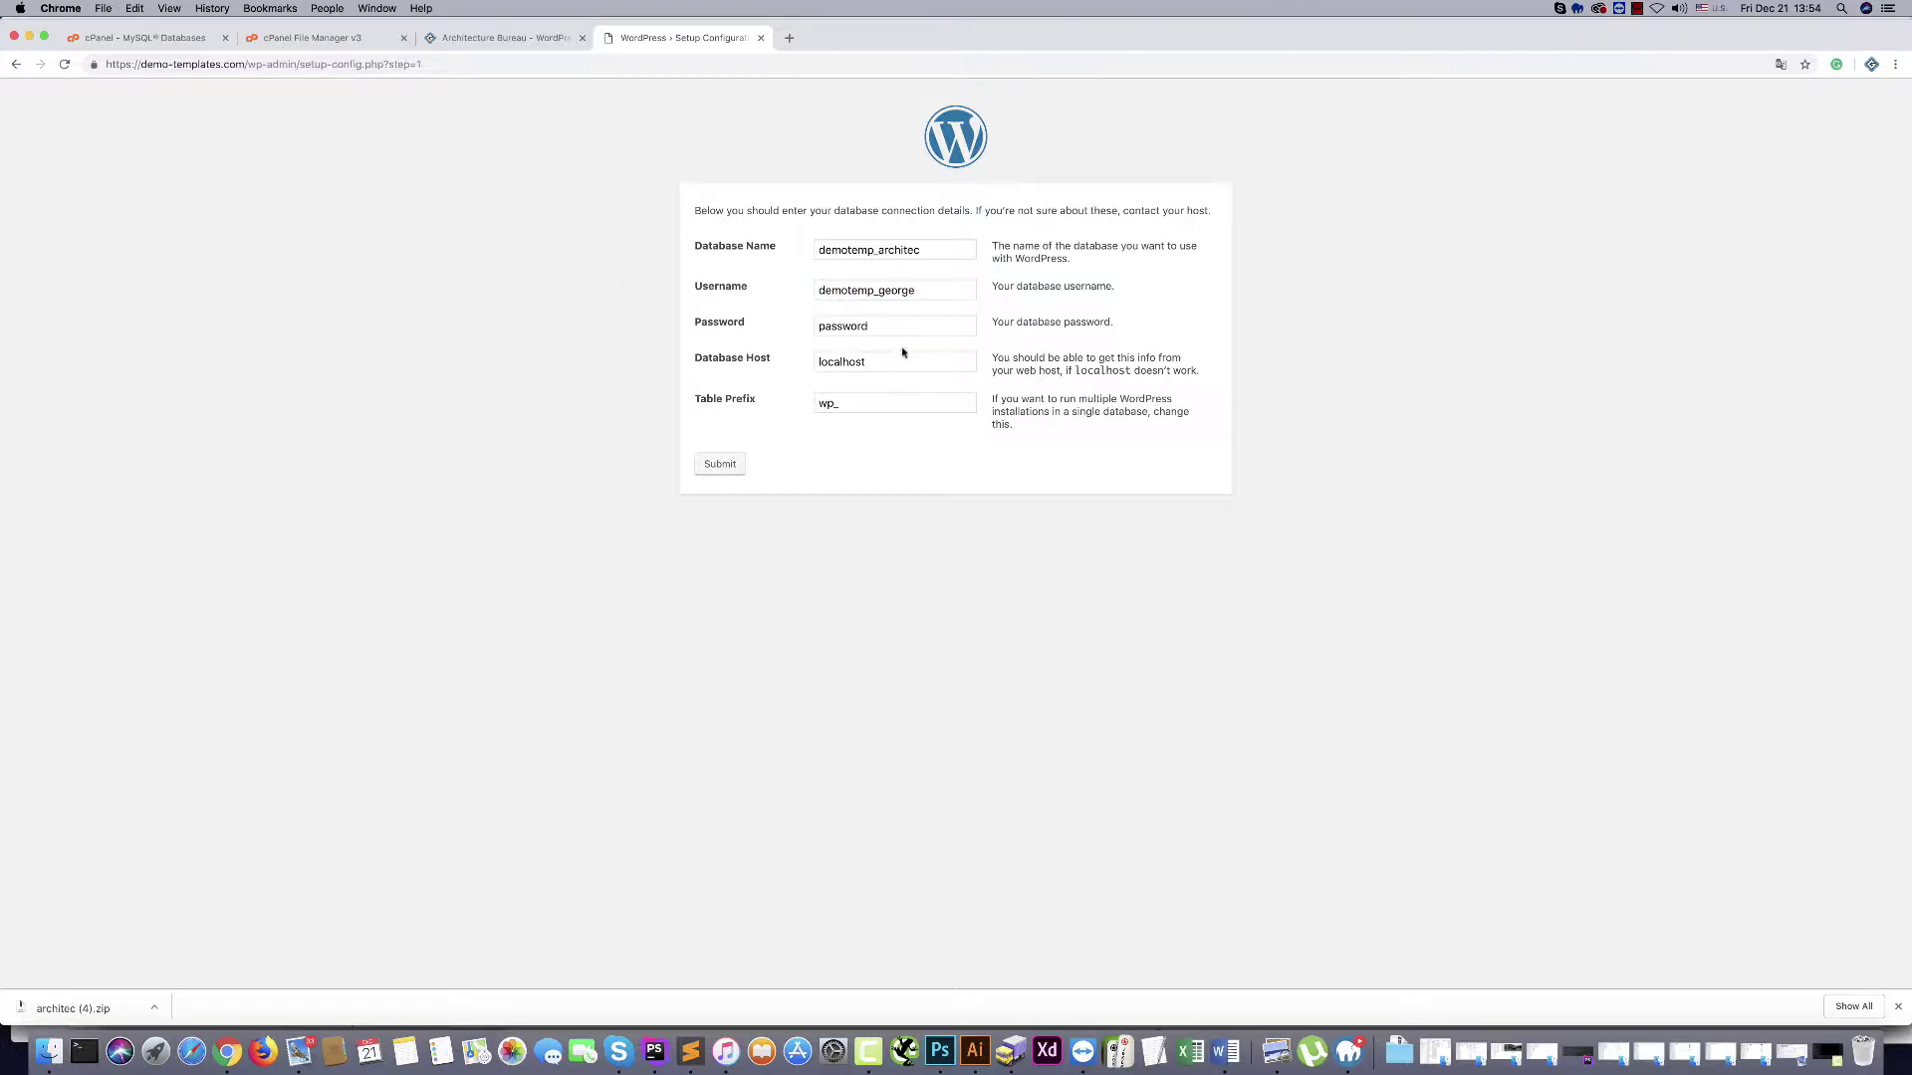
text(q1w2e3r4t5)
click(454, 323)
Submit the database details and enter 'Architecture Bureau' as the site title
click(715, 466)
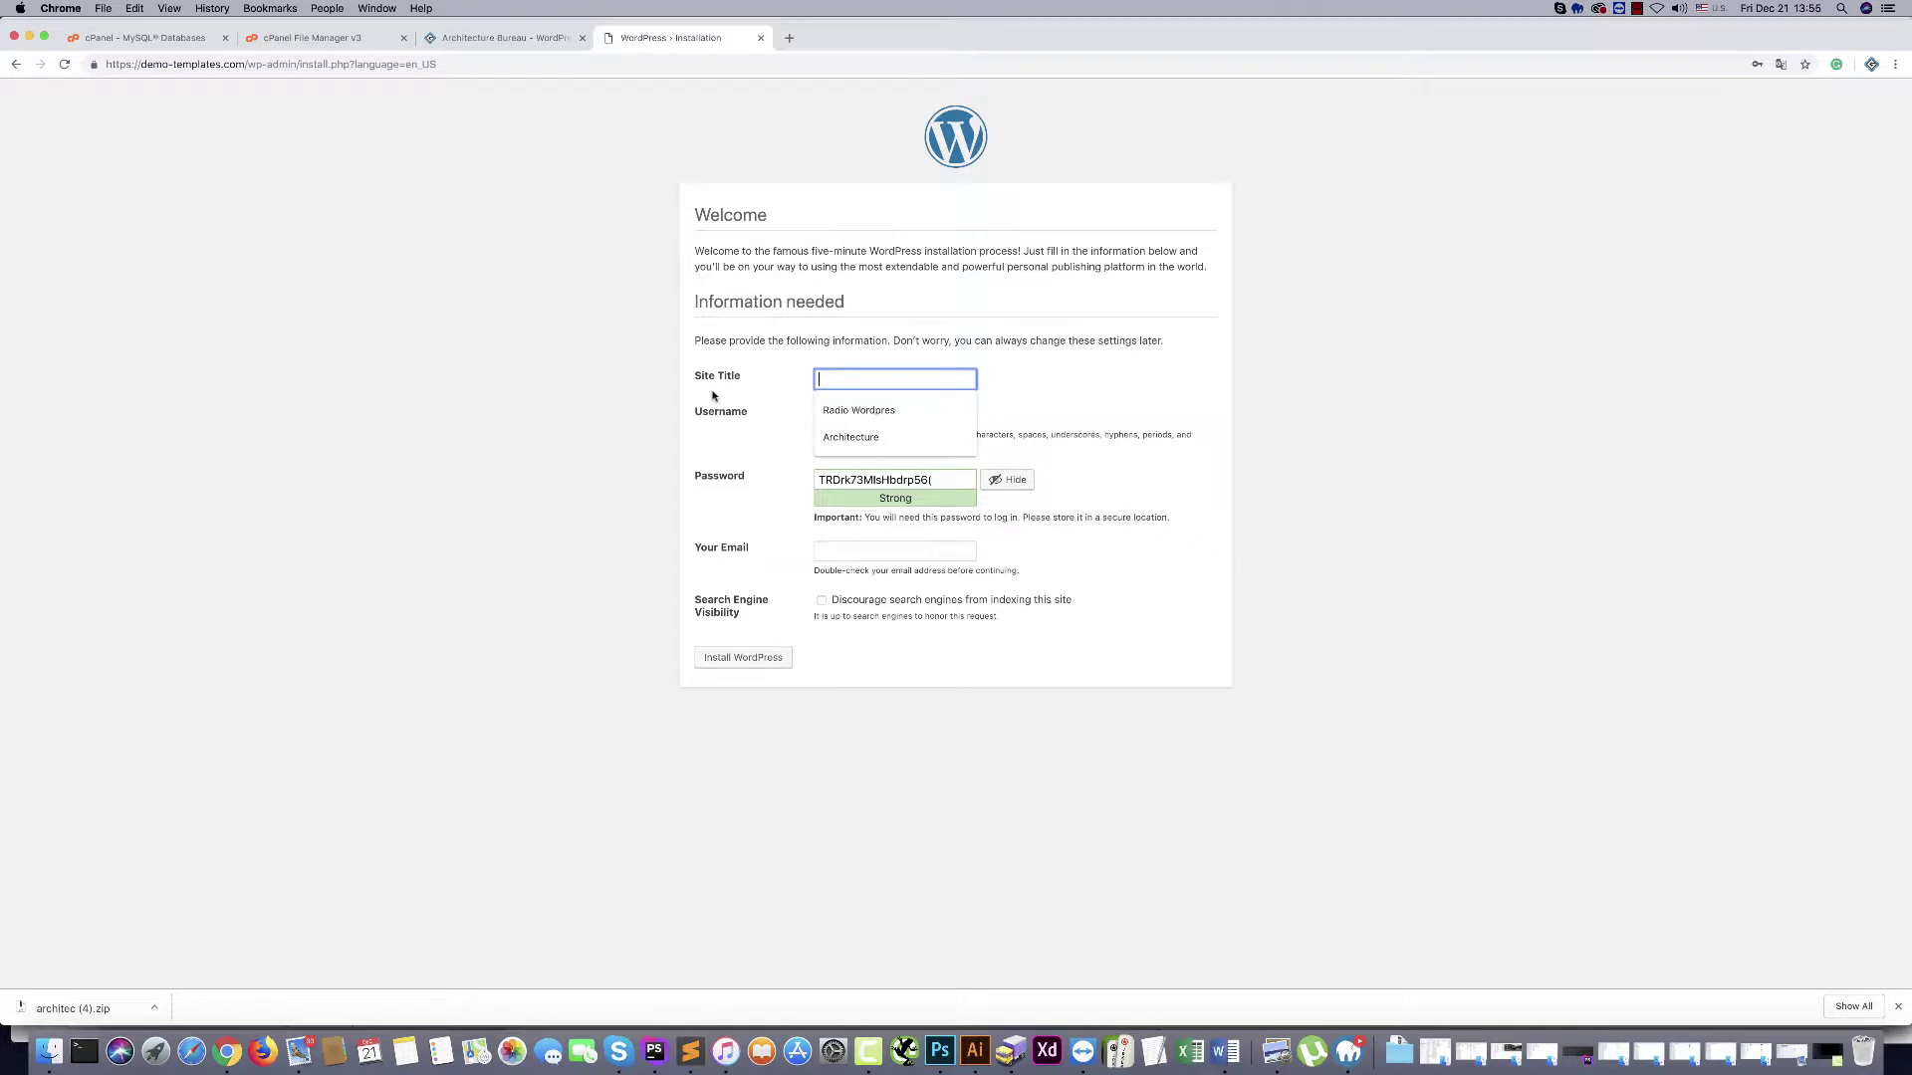
text(Arch)
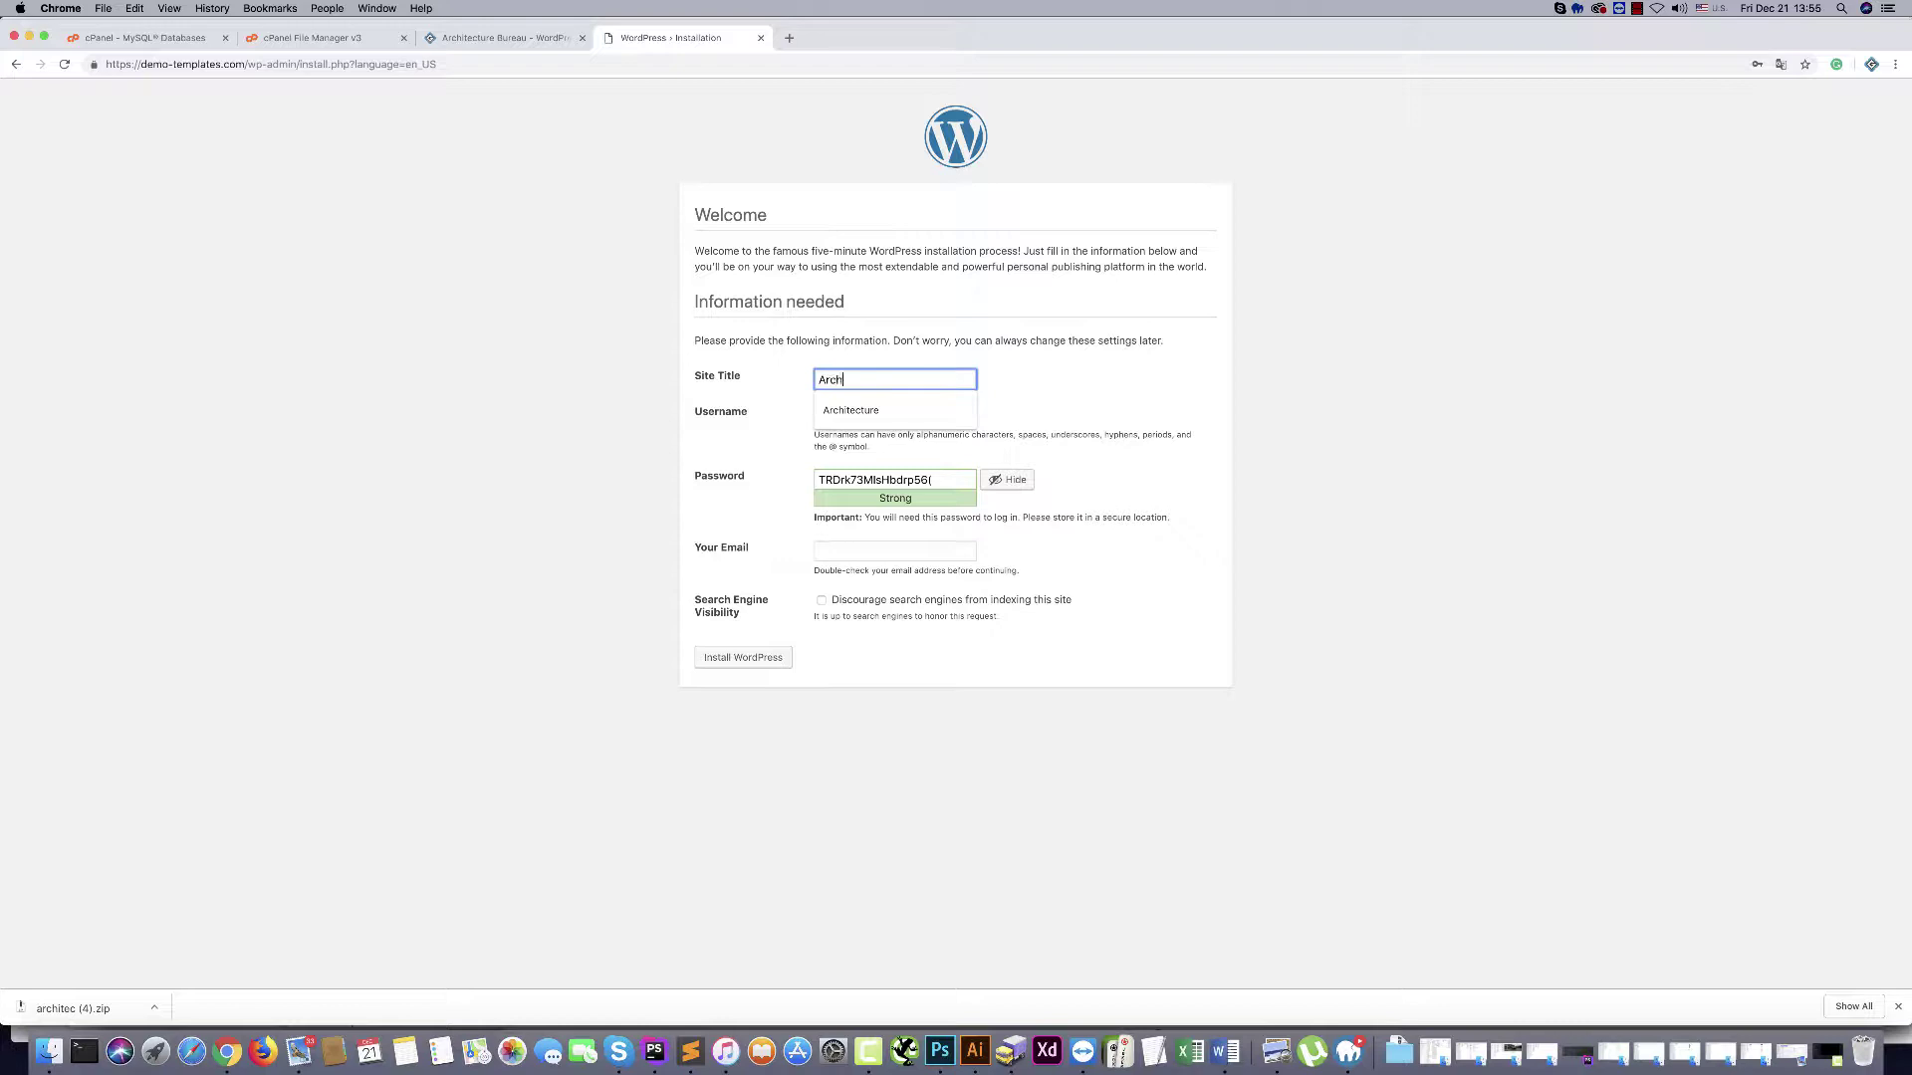
text(itecture Bureau)
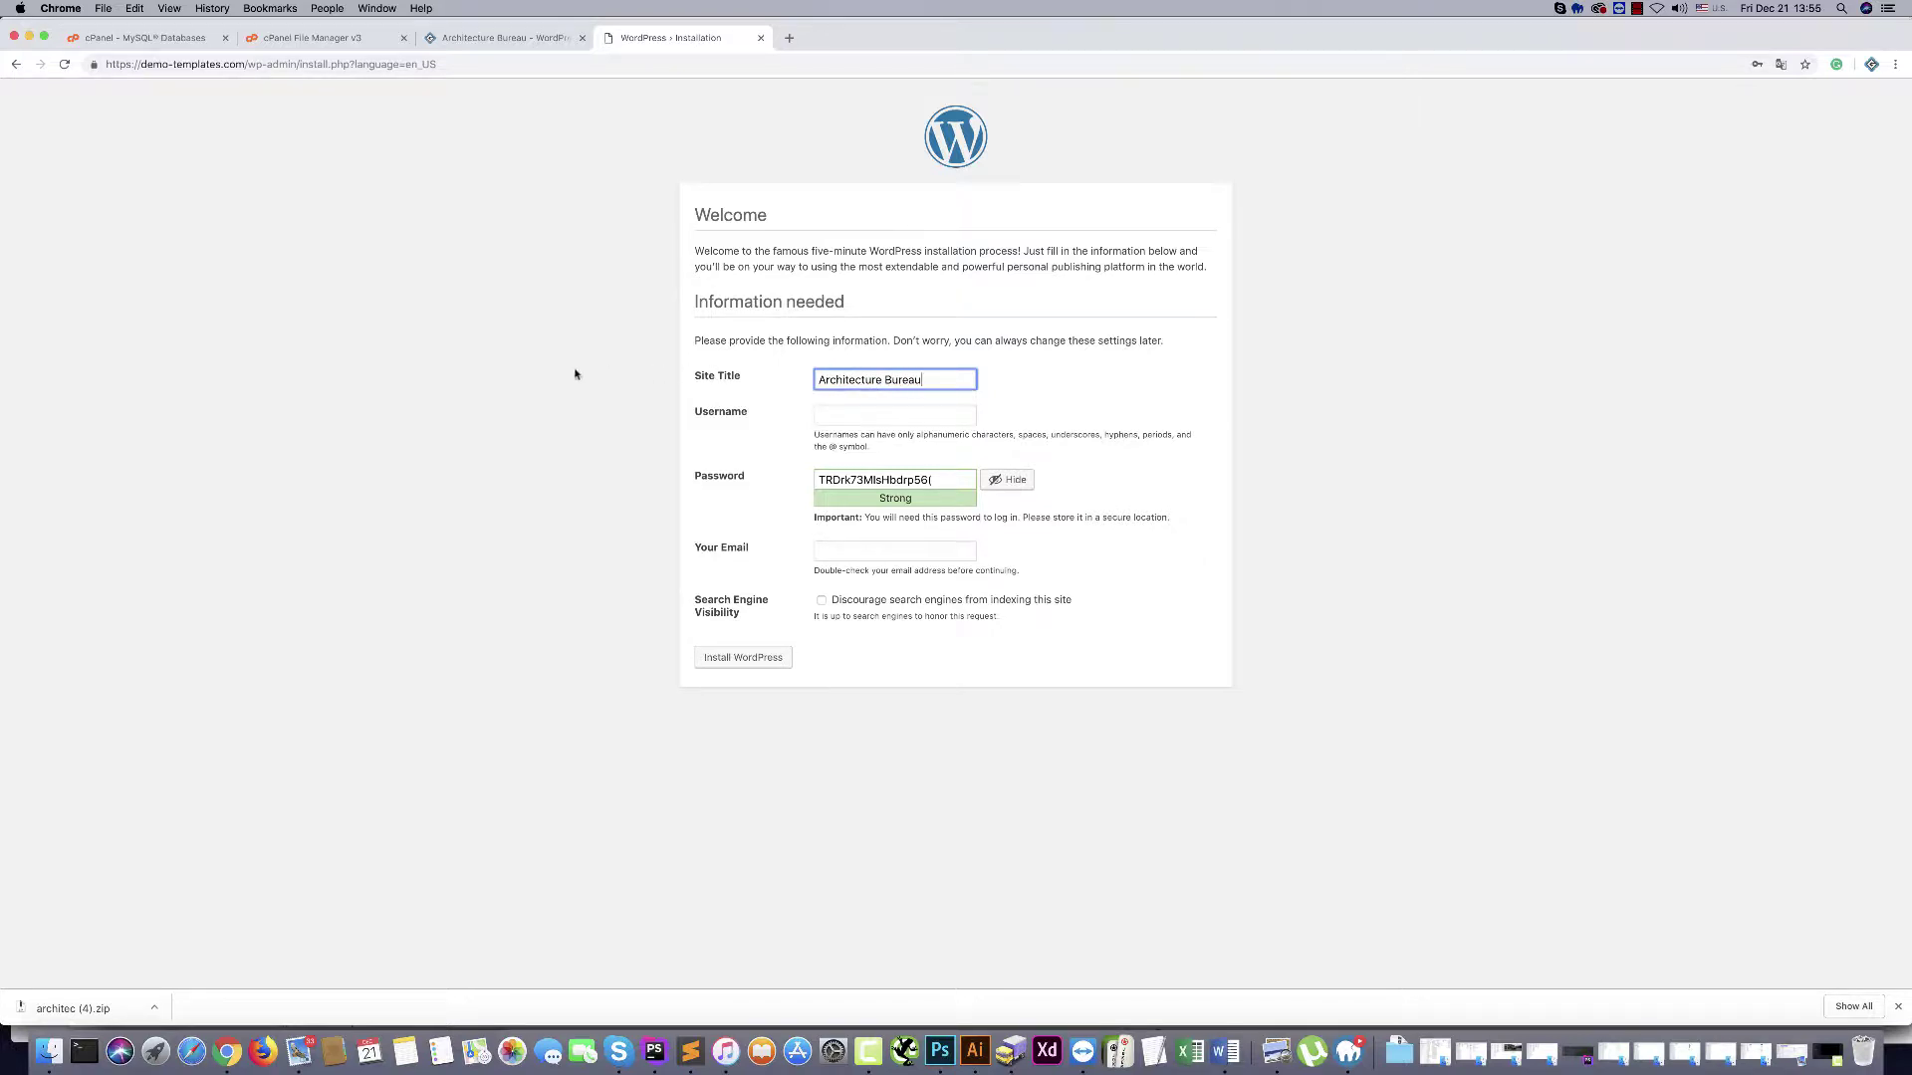
click(697, 394)
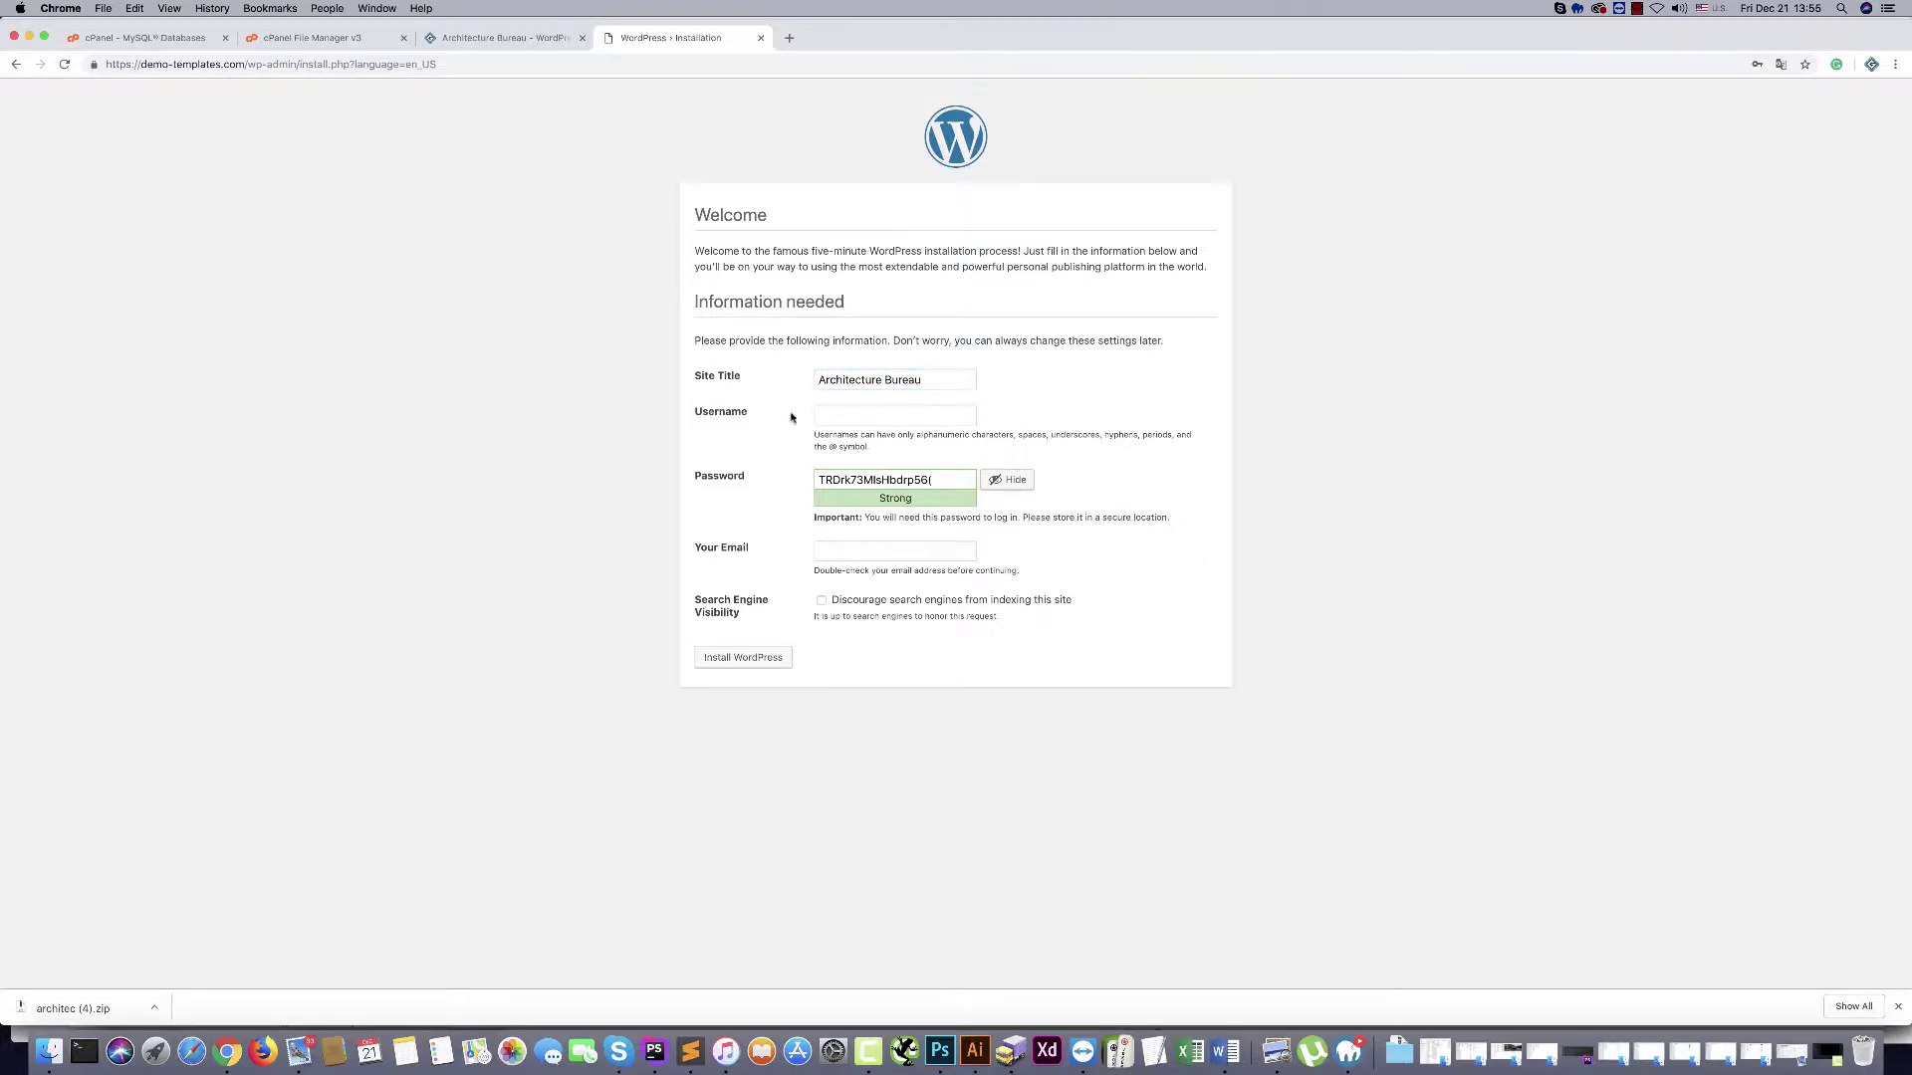
Set the admin username, a confirmed weak password and the admin e-mail, then install WordPress
click(918, 412)
click(840, 451)
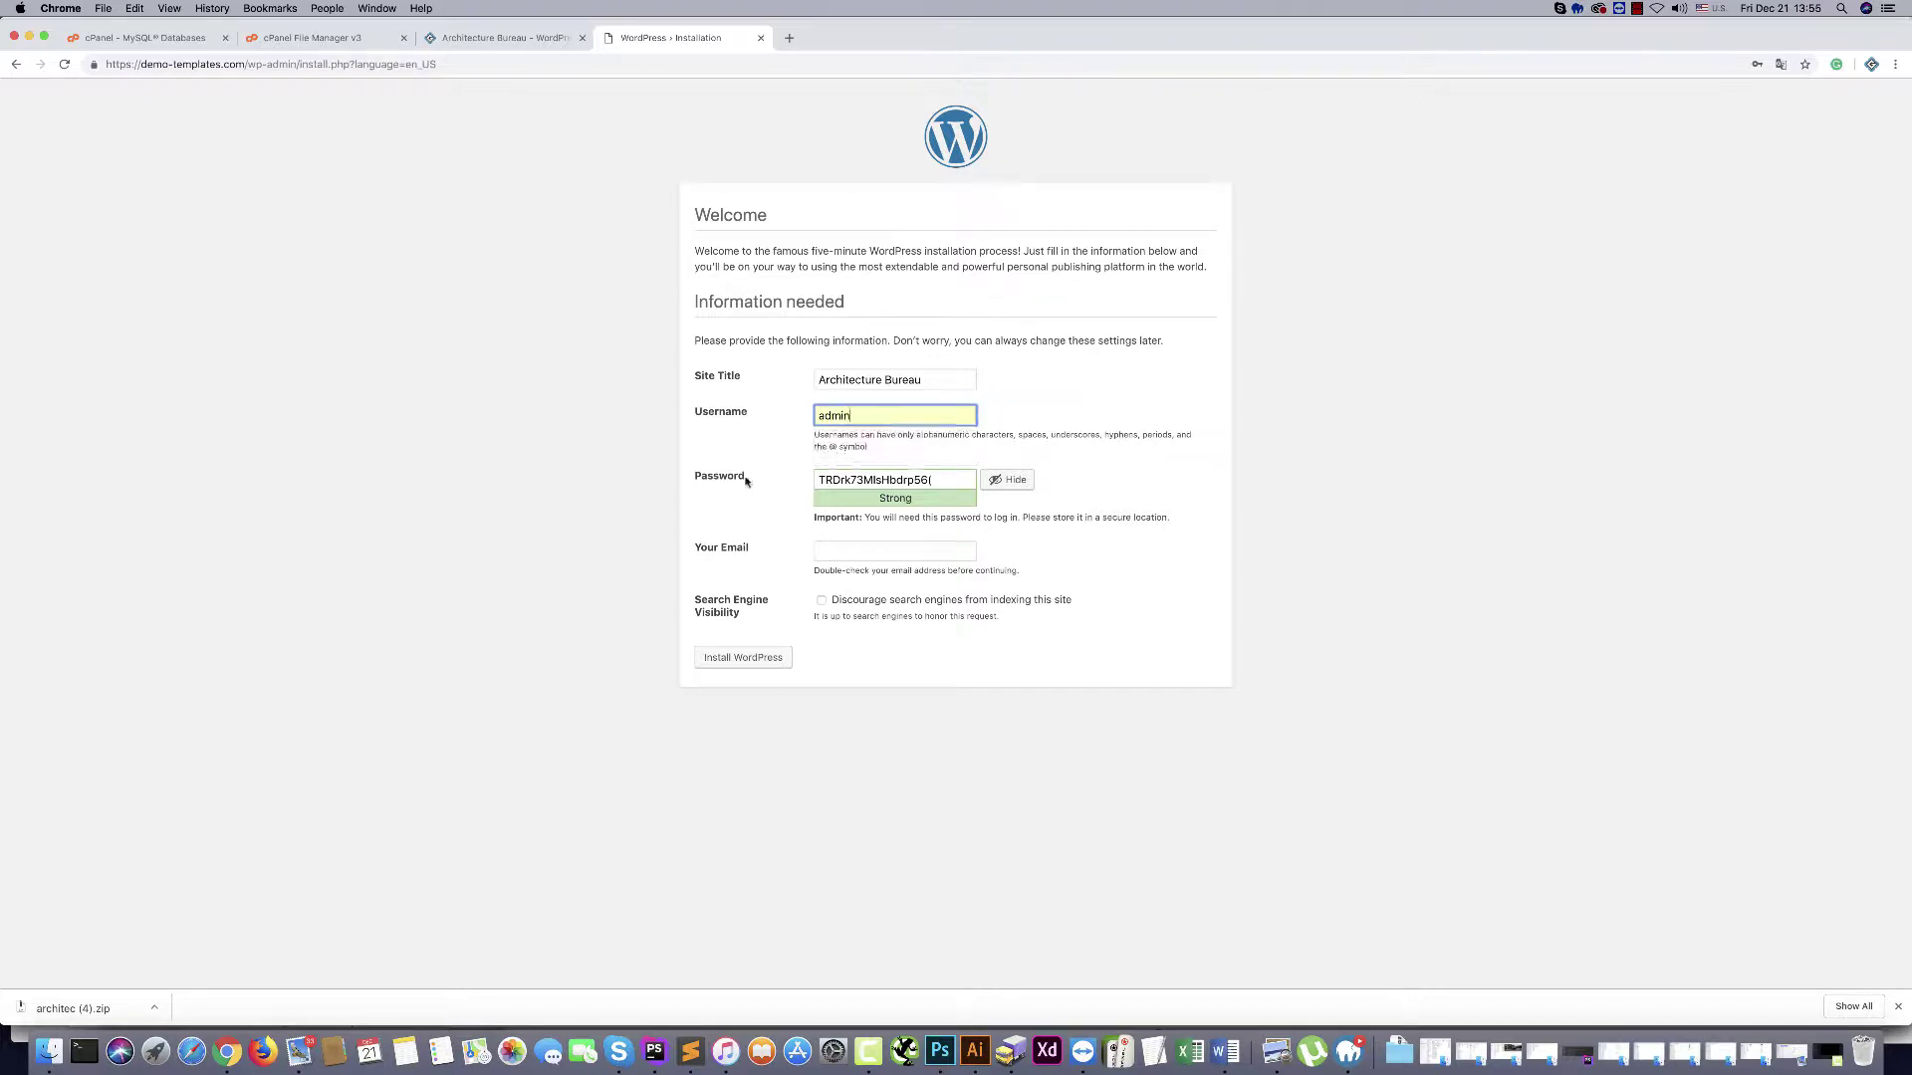
drag(953, 482, 605, 470)
text(q1w2e3r4t5)
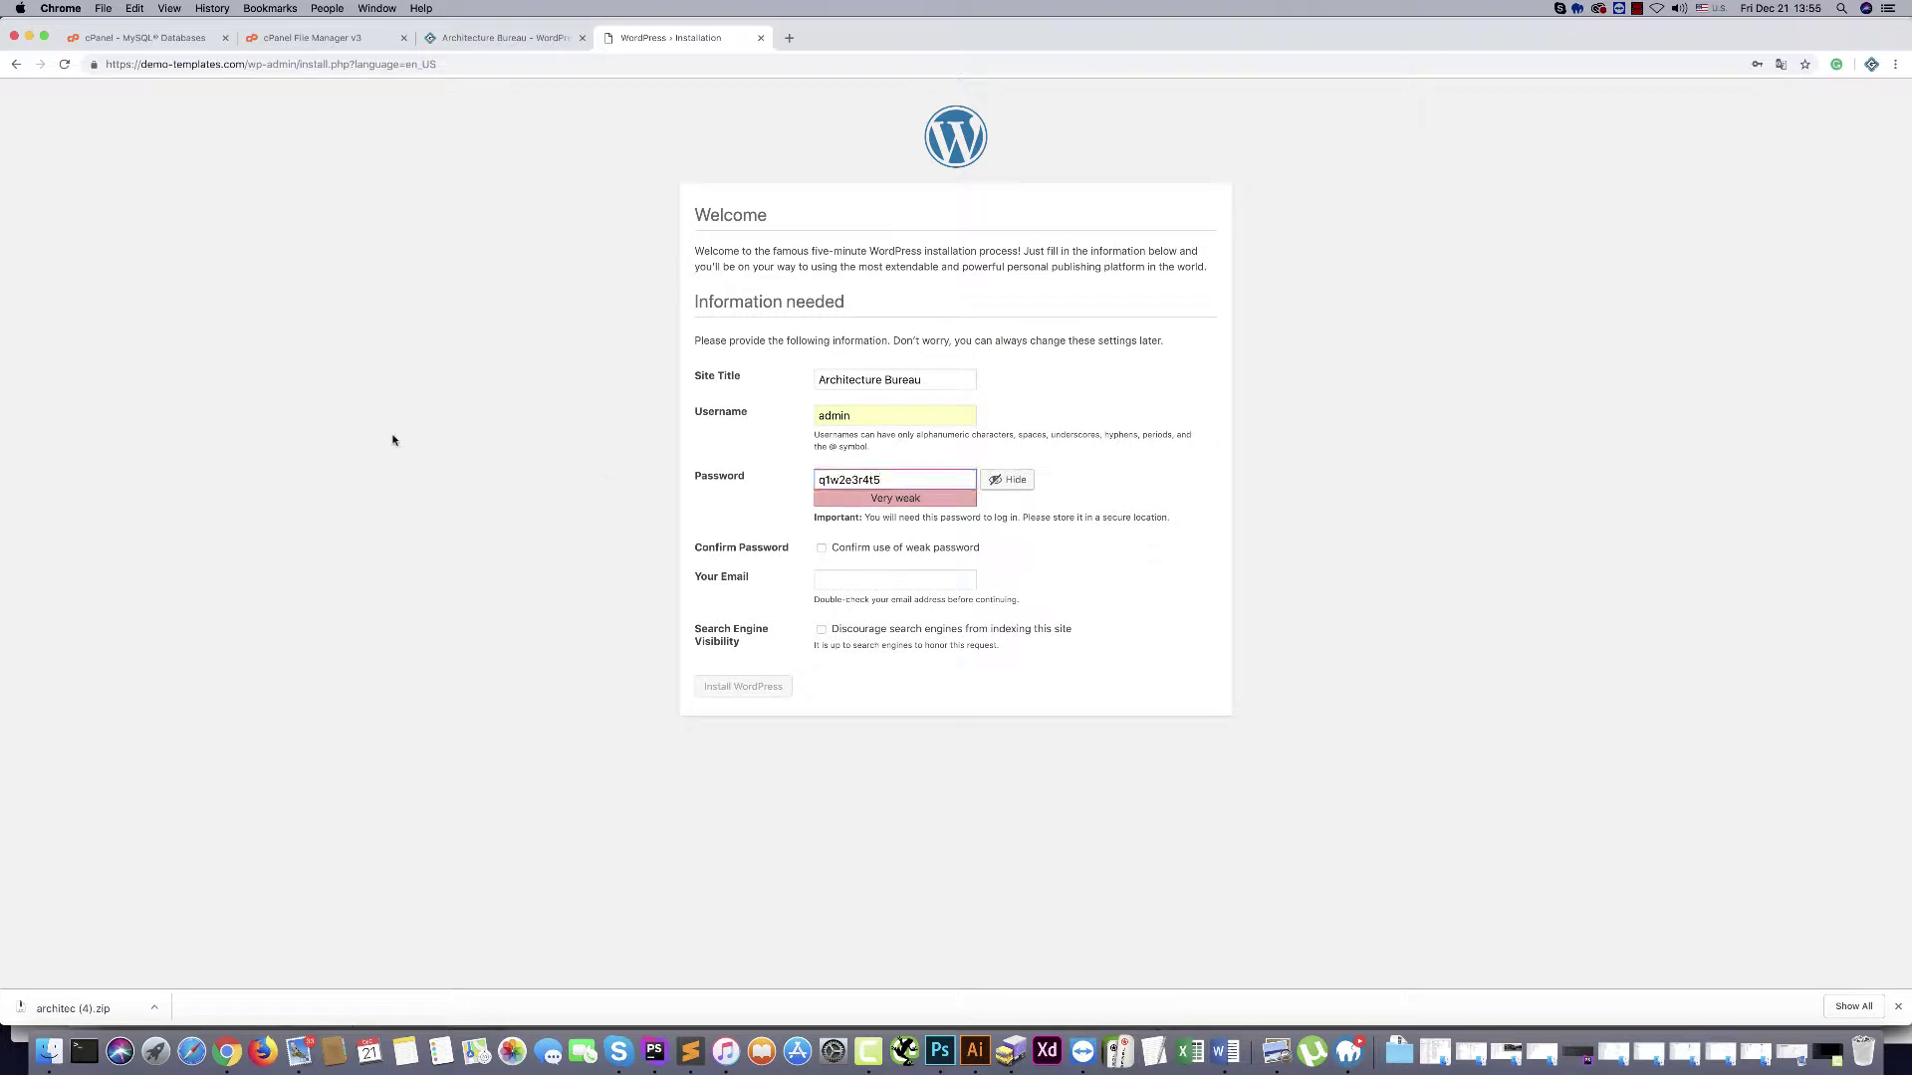
click(822, 547)
click(846, 579)
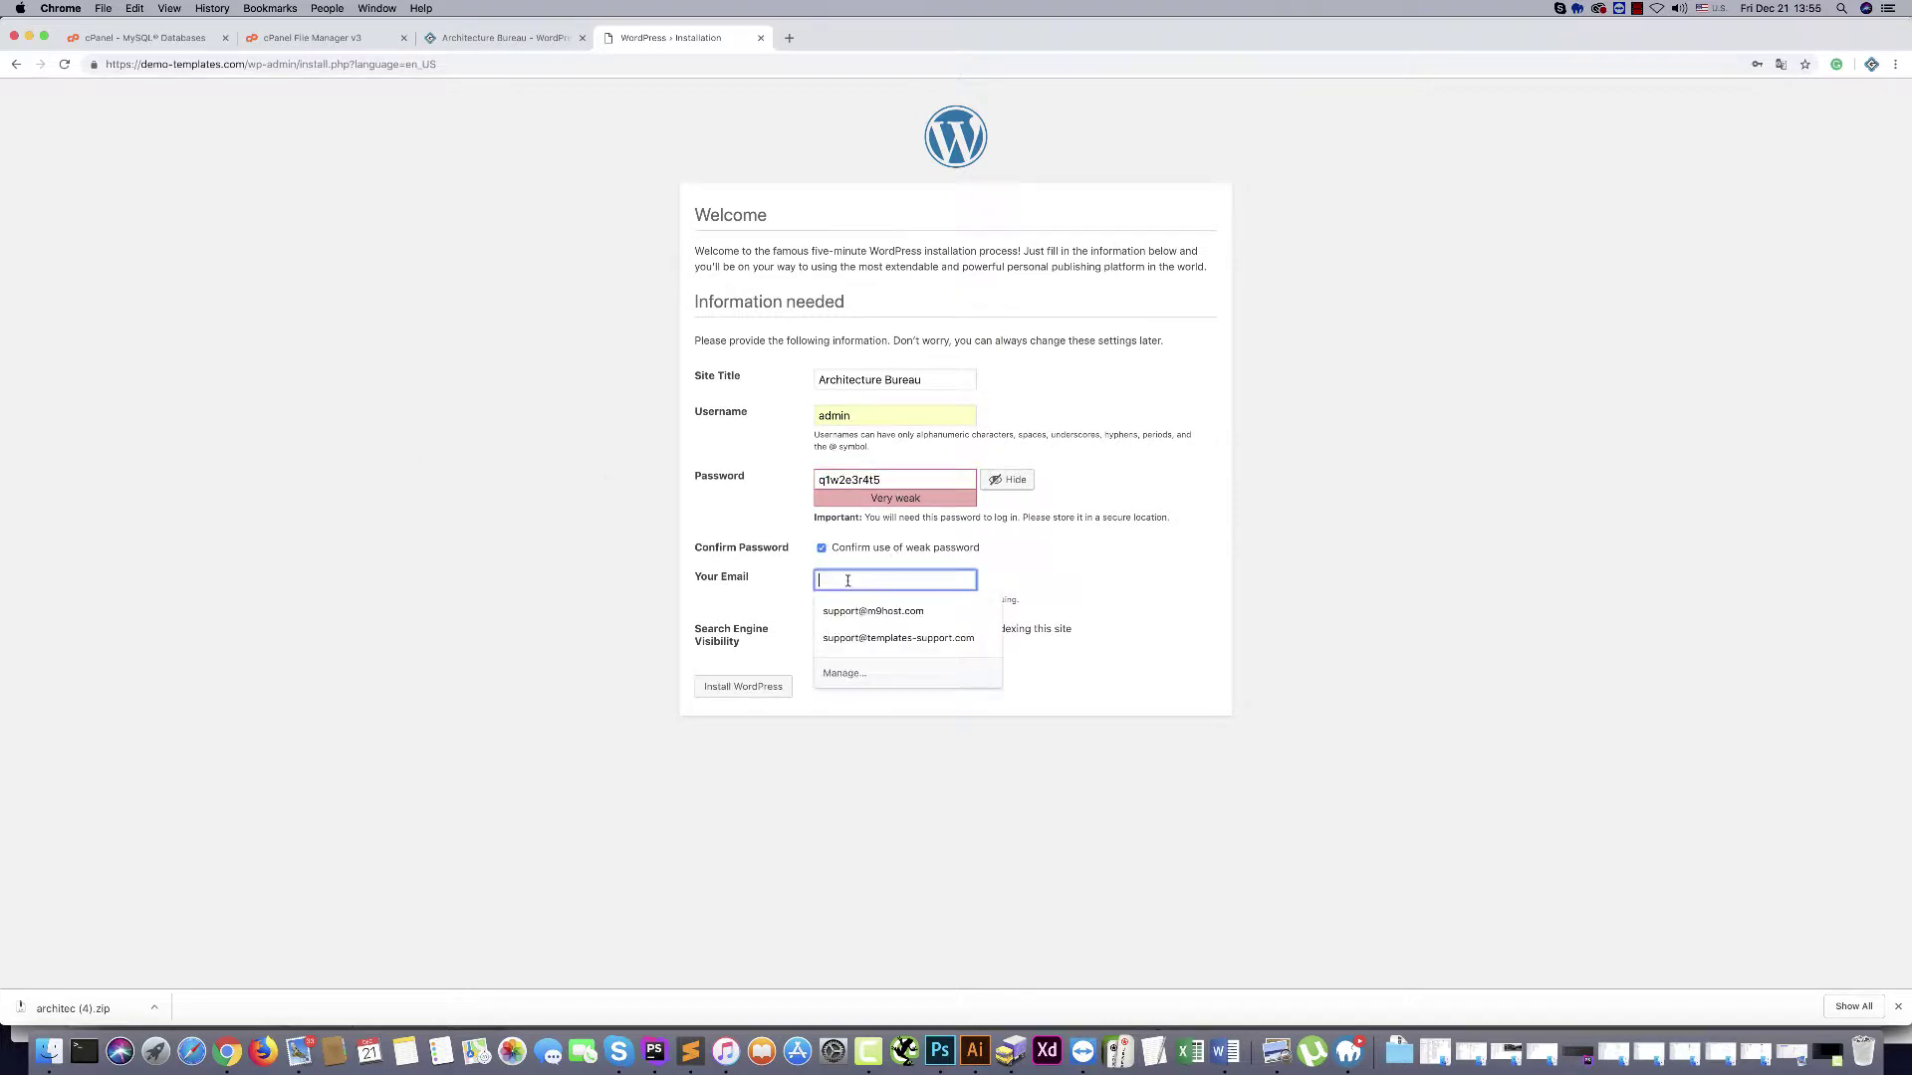
click(876, 642)
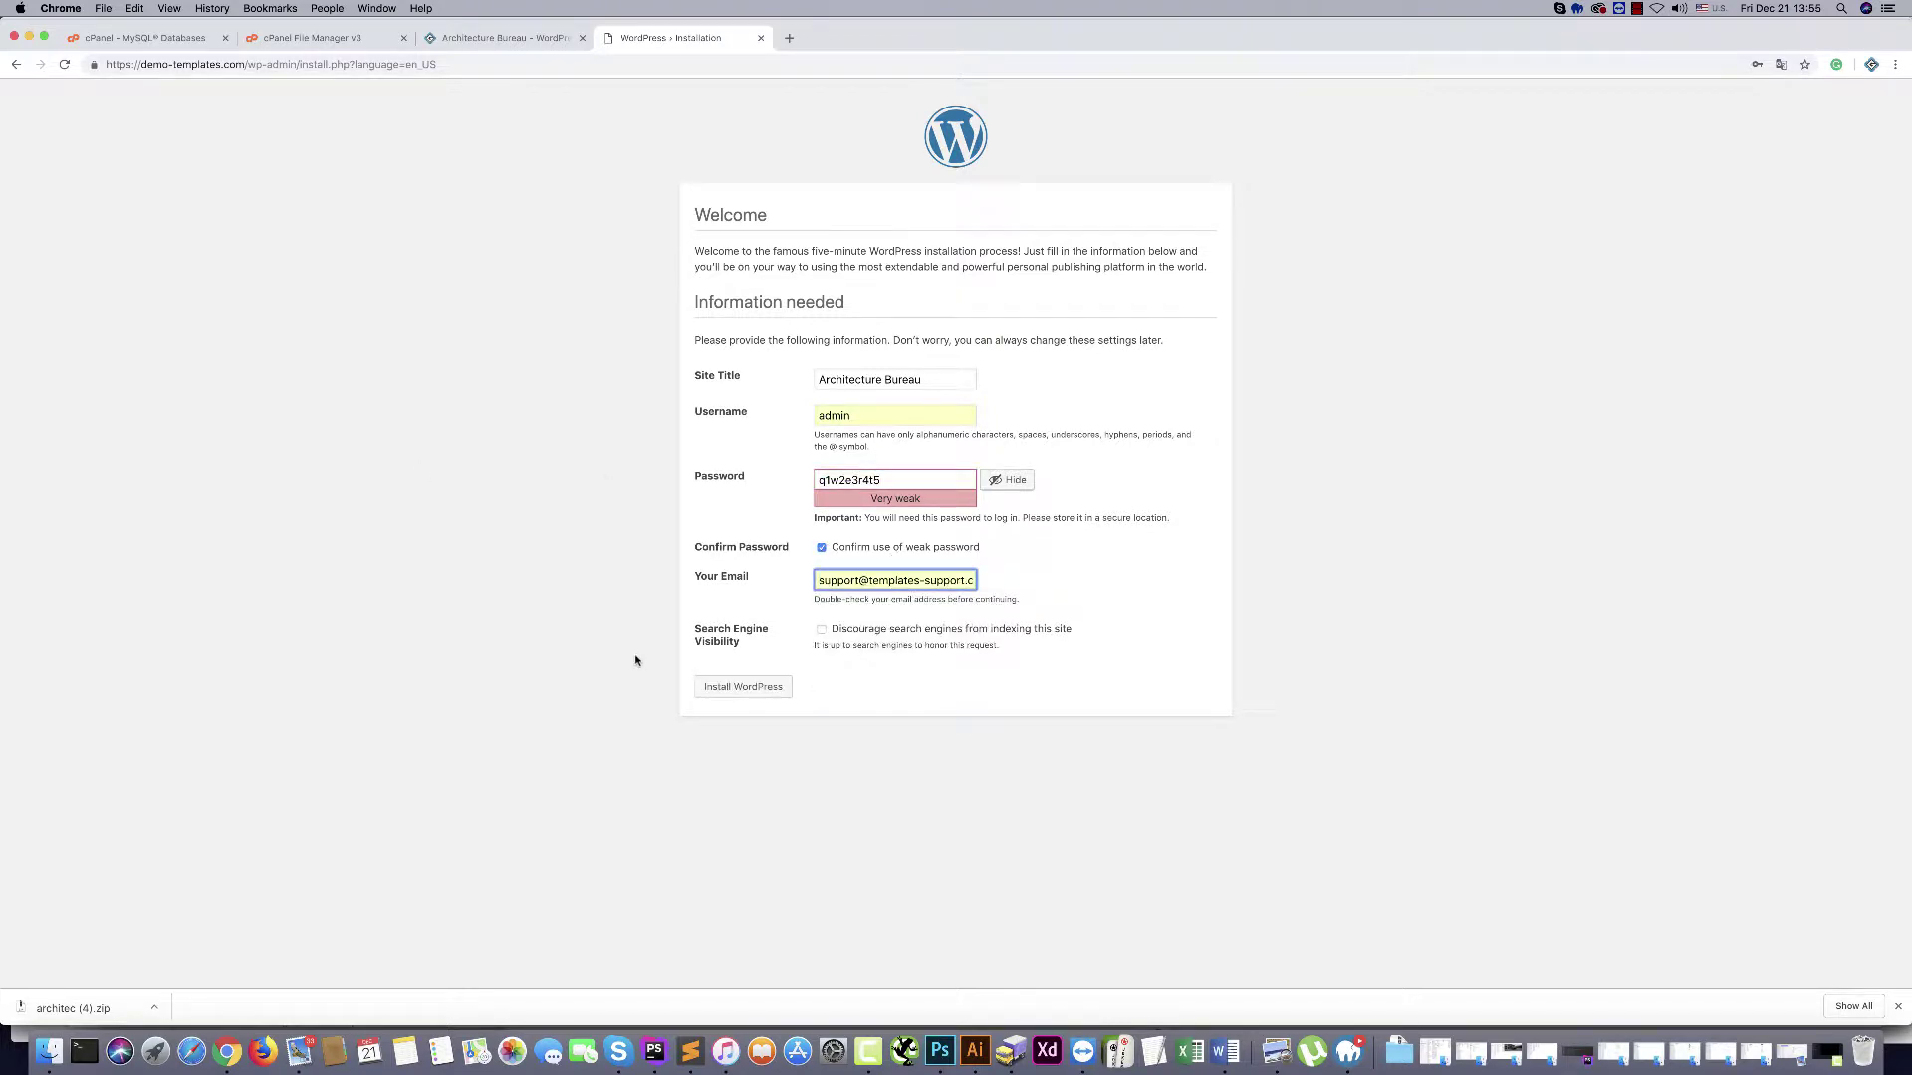
click(742, 686)
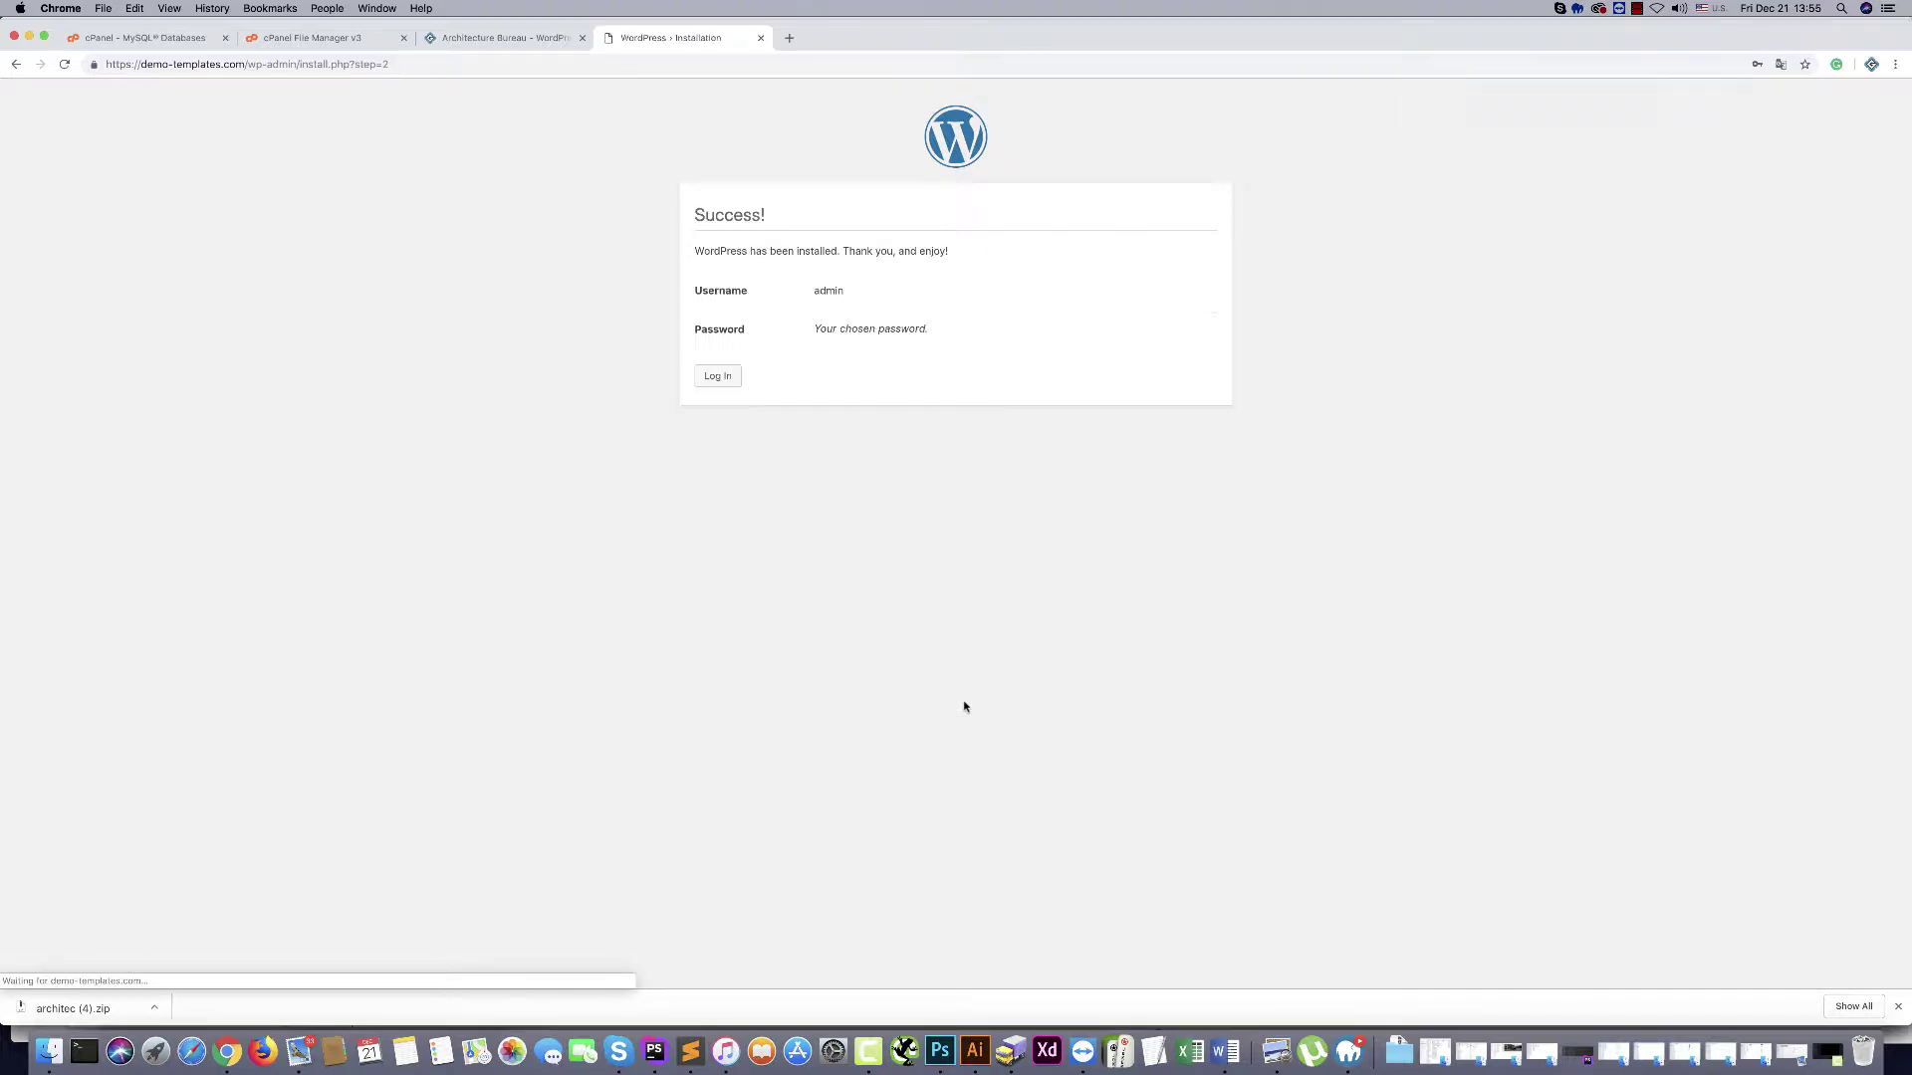
Enter the saved admin username and the account password on the WordPress login page
click(723, 379)
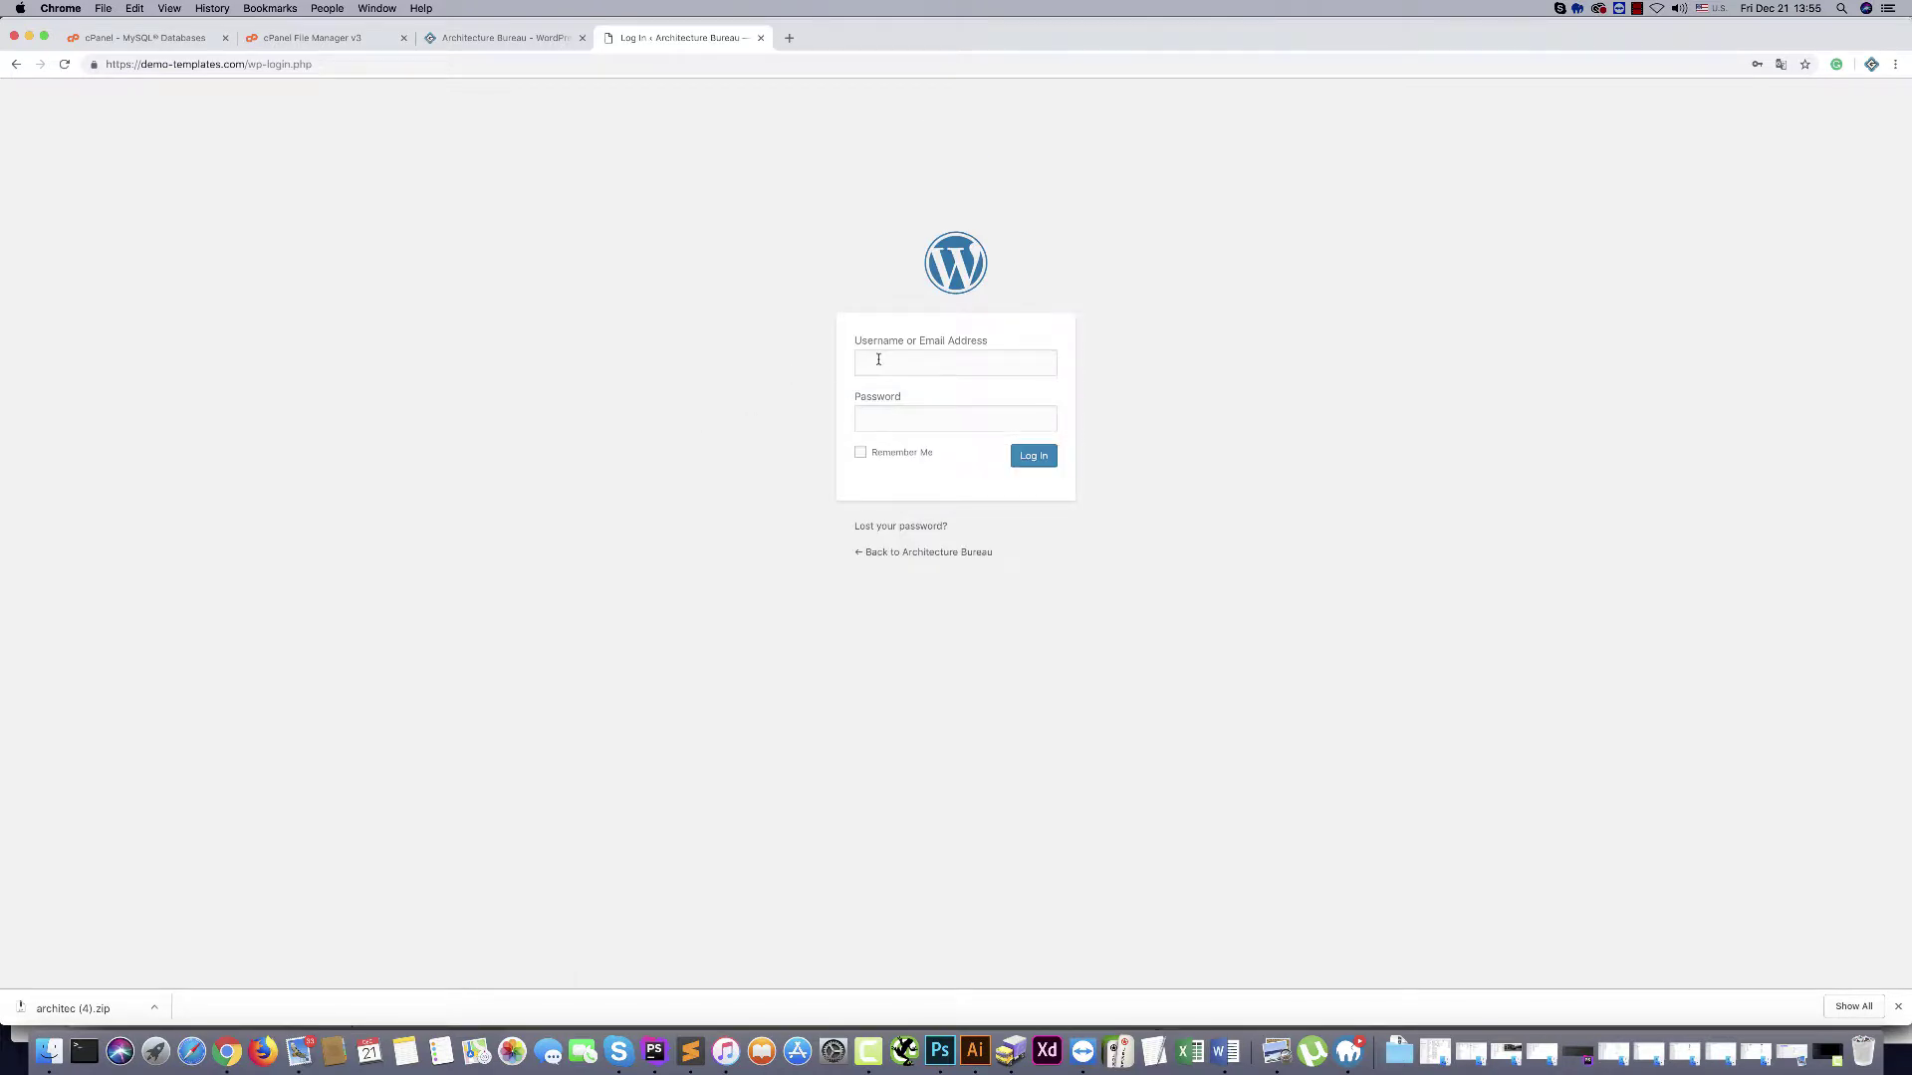
click(879, 360)
text(a)
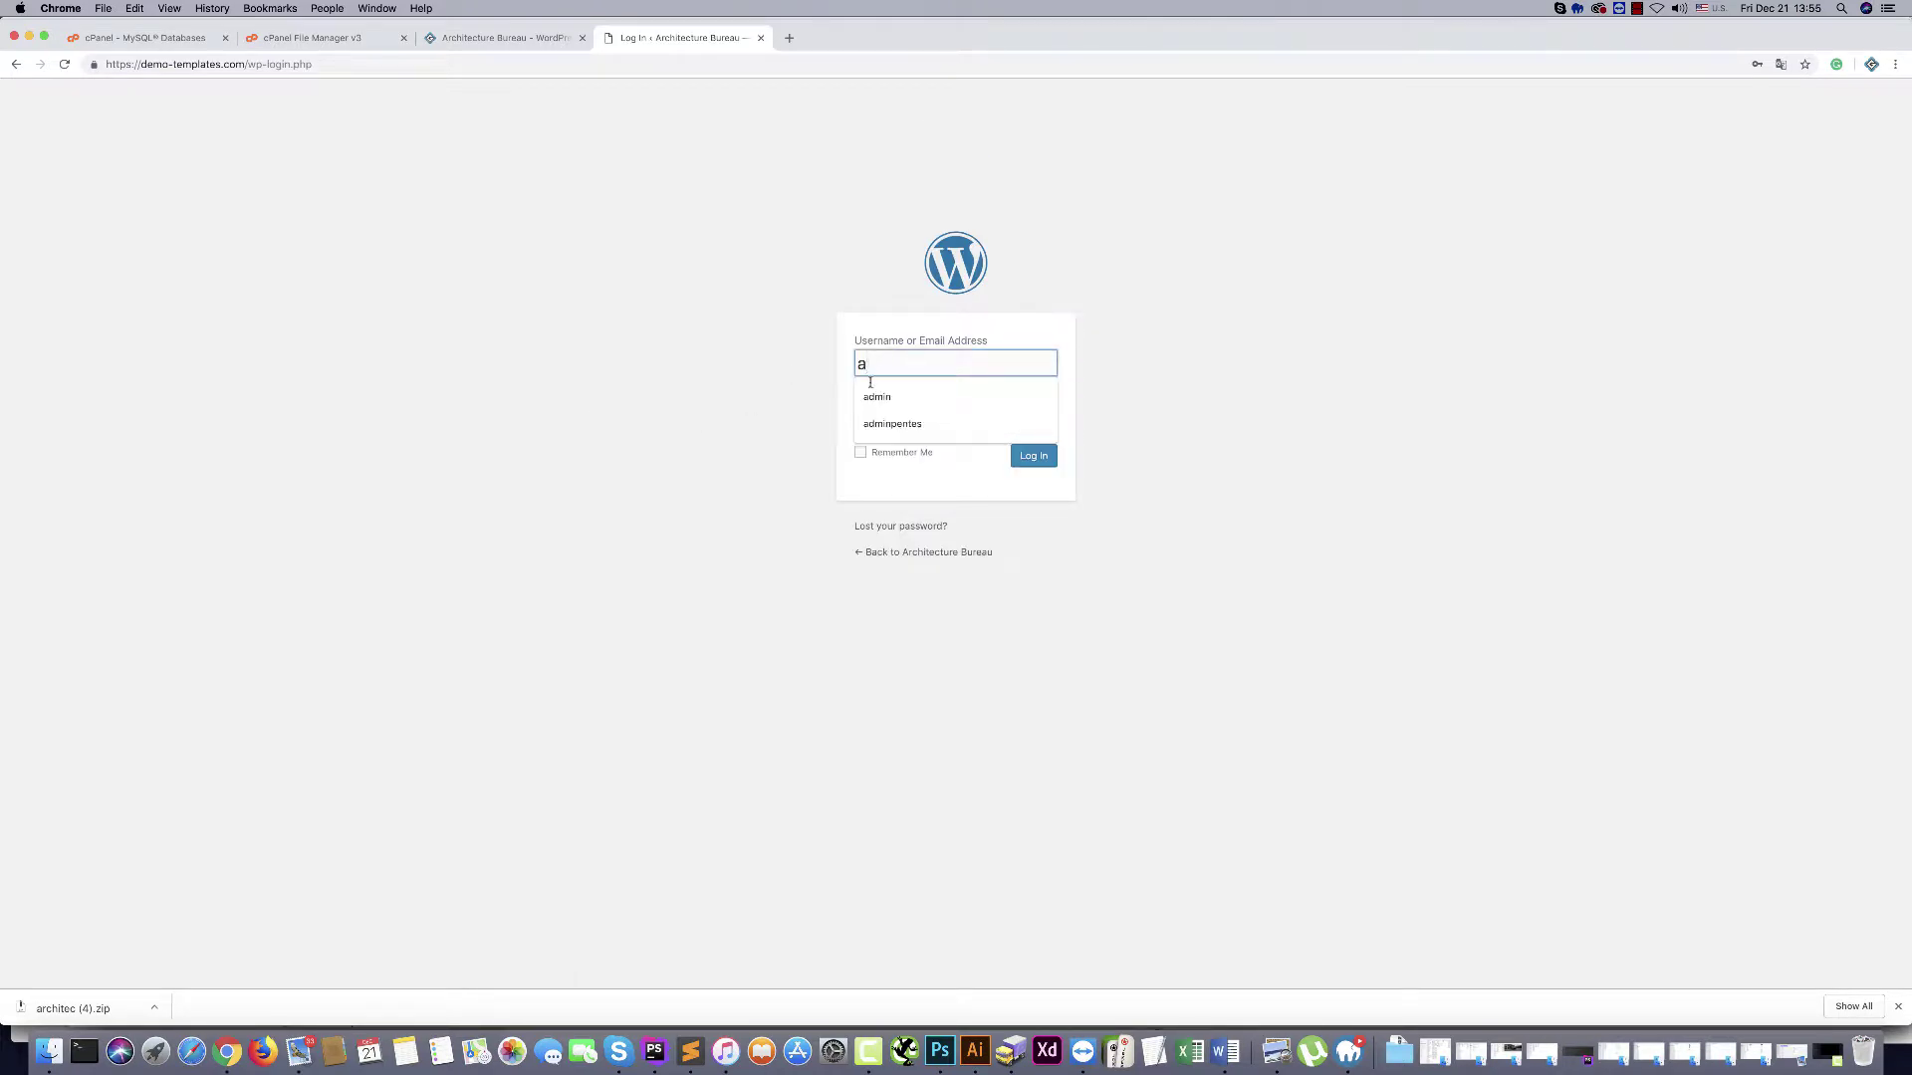
click(874, 398)
click(883, 413)
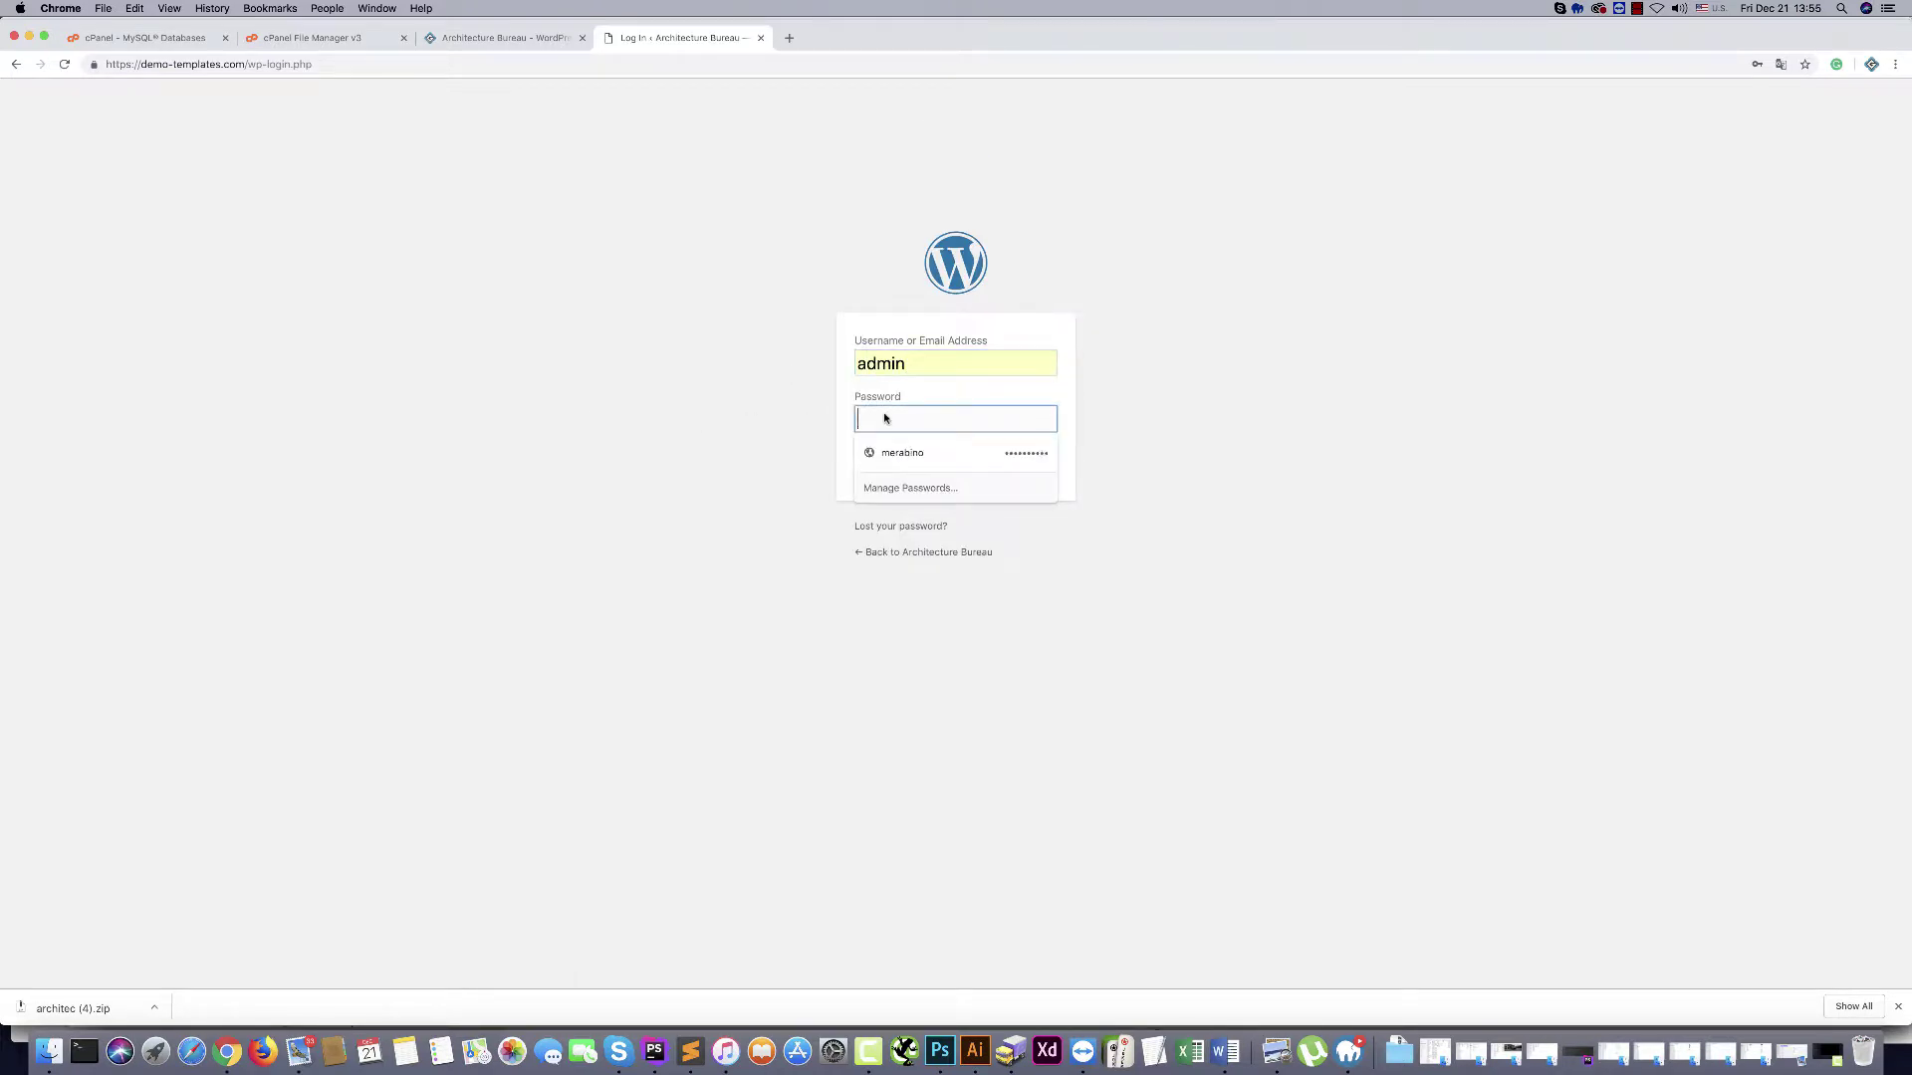
text(***********)
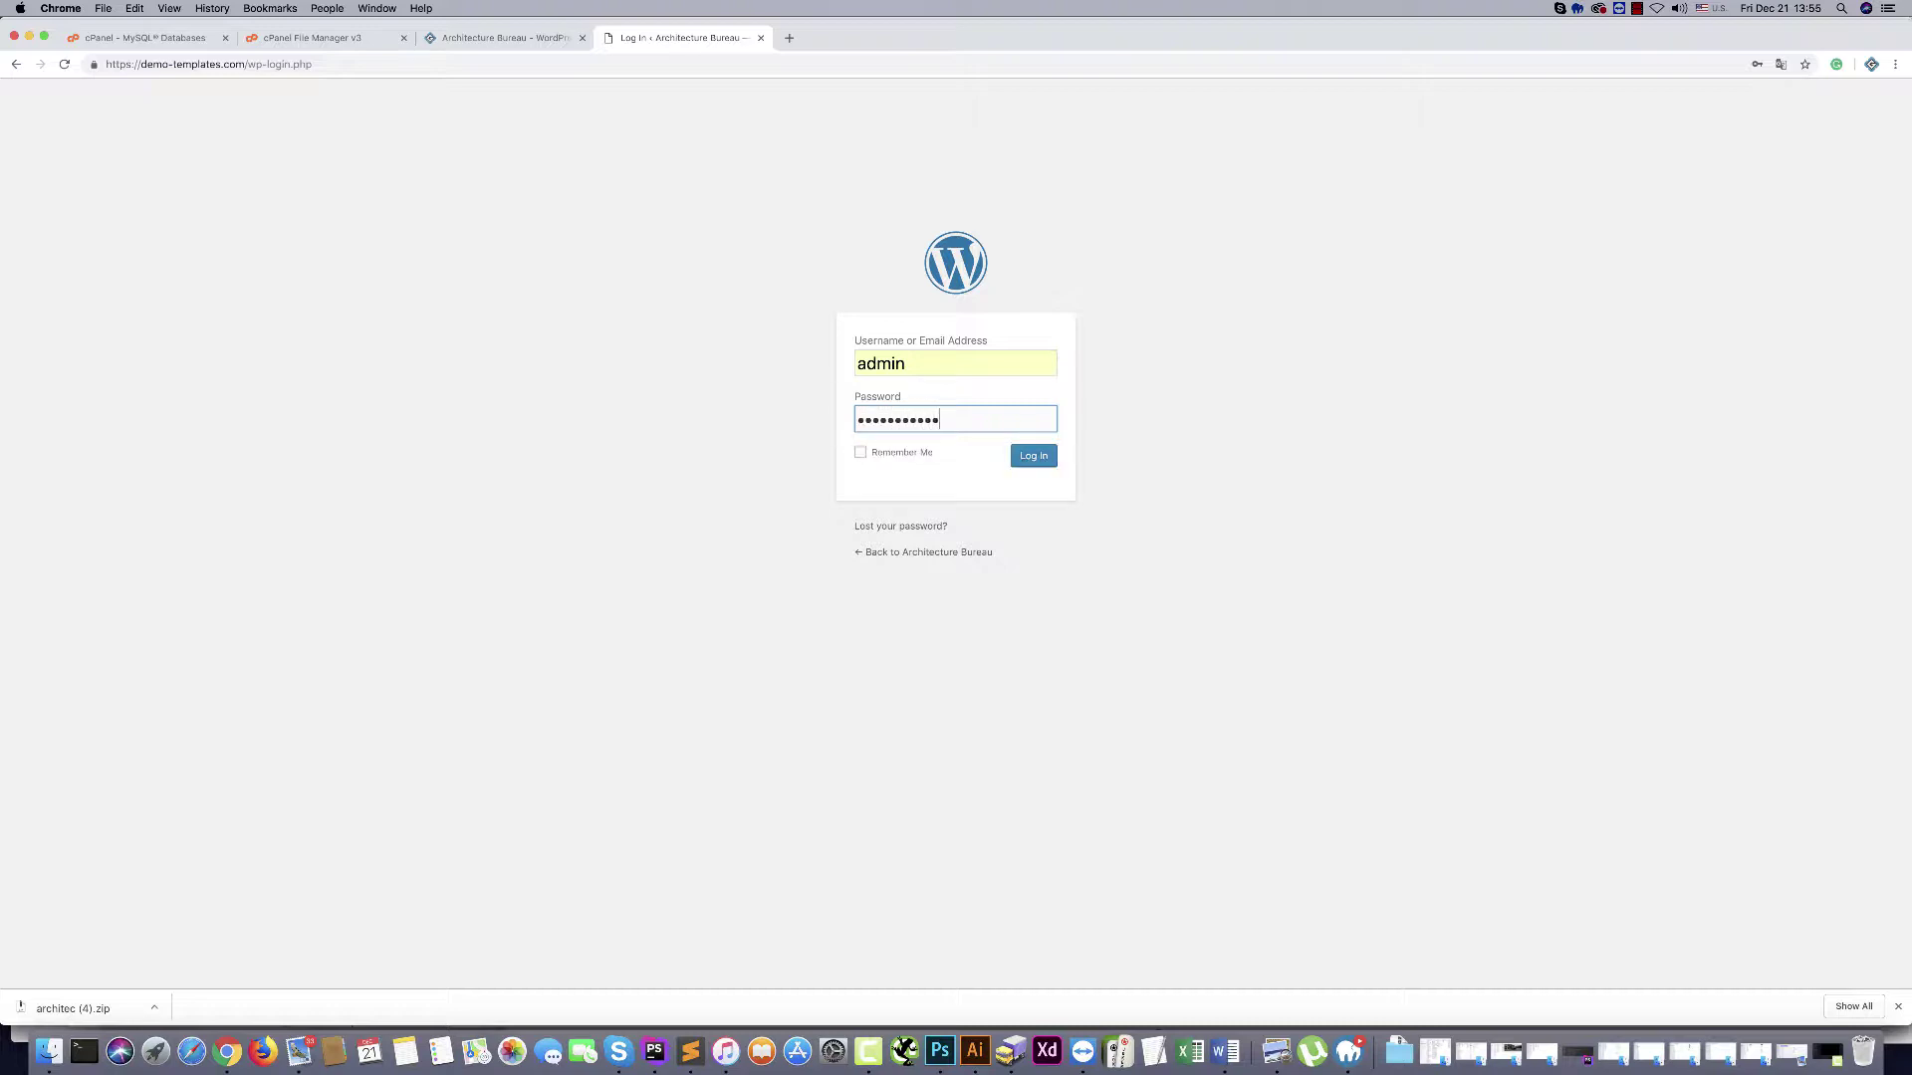
click(641, 403)
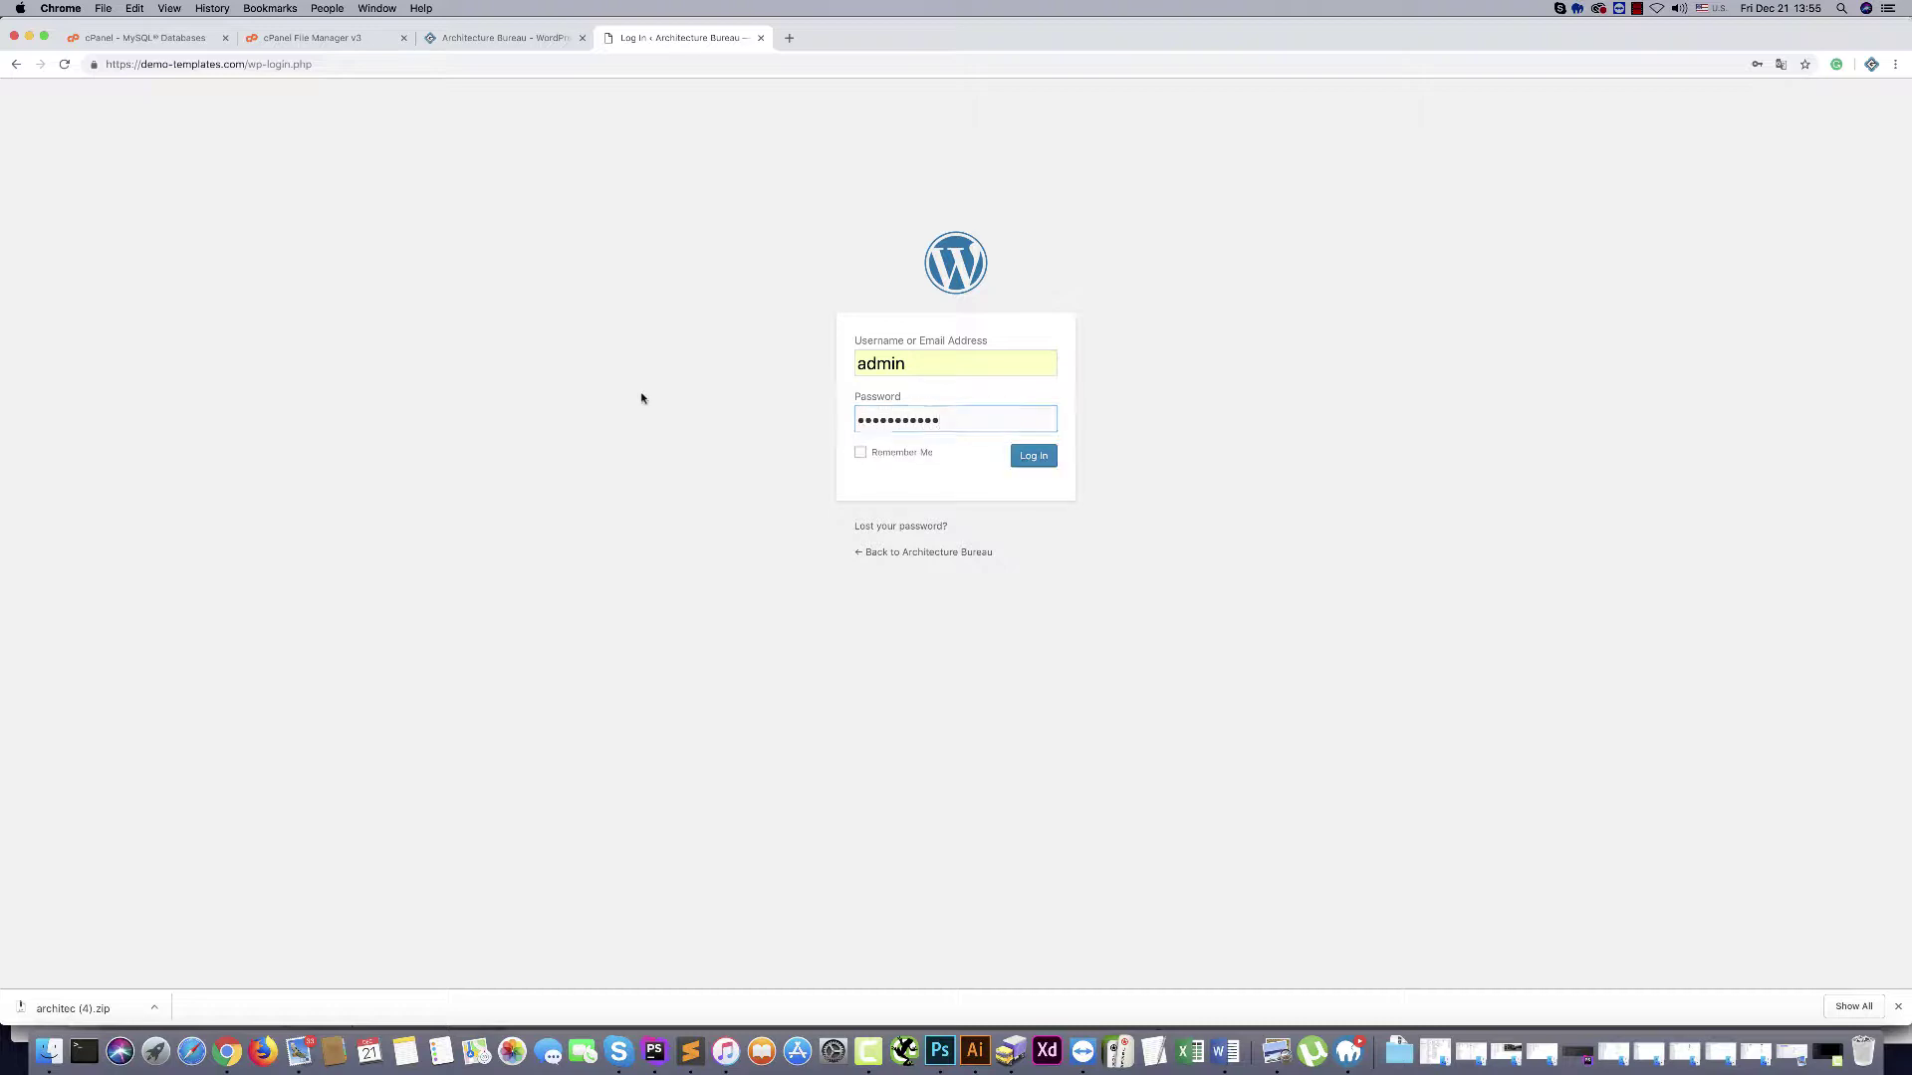
Log in, retyping the correct password after the first failure, then visit the site and return to Dashboard
click(1036, 456)
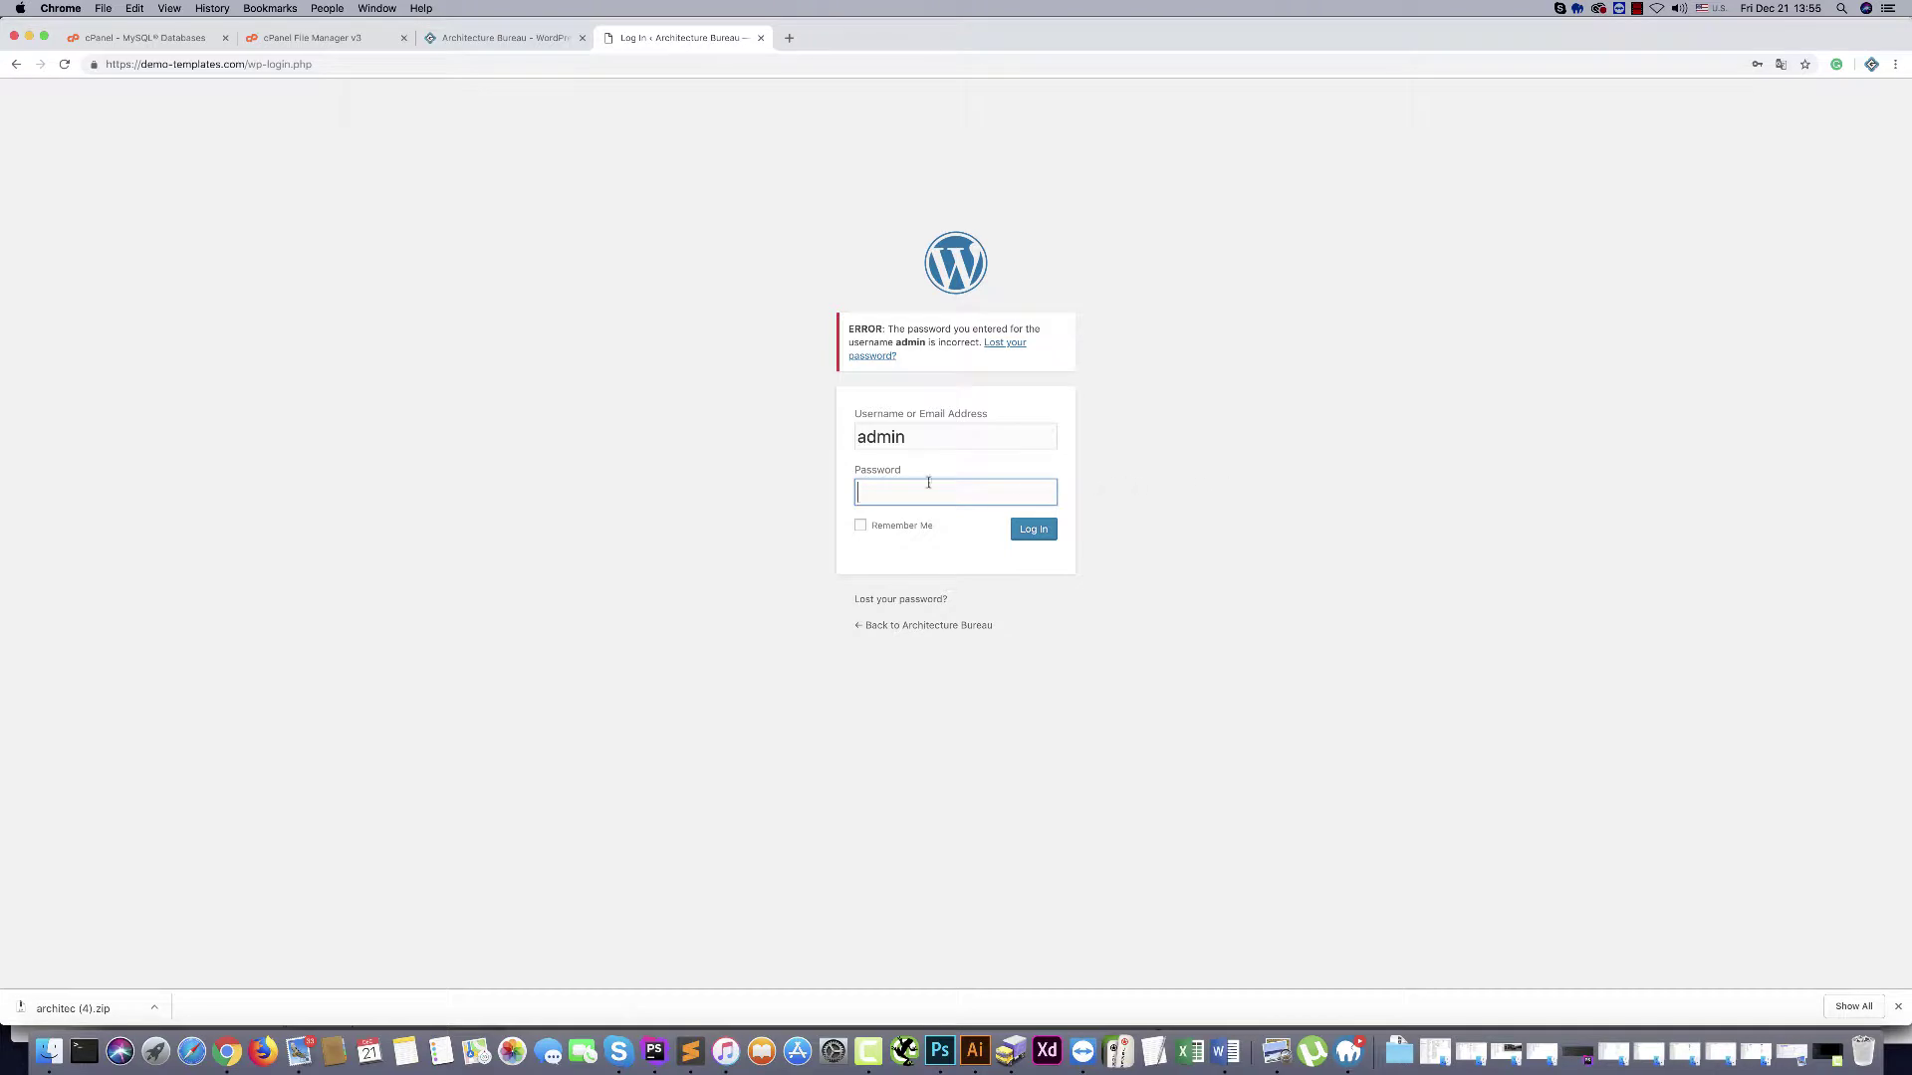
text(**********)
click(1035, 530)
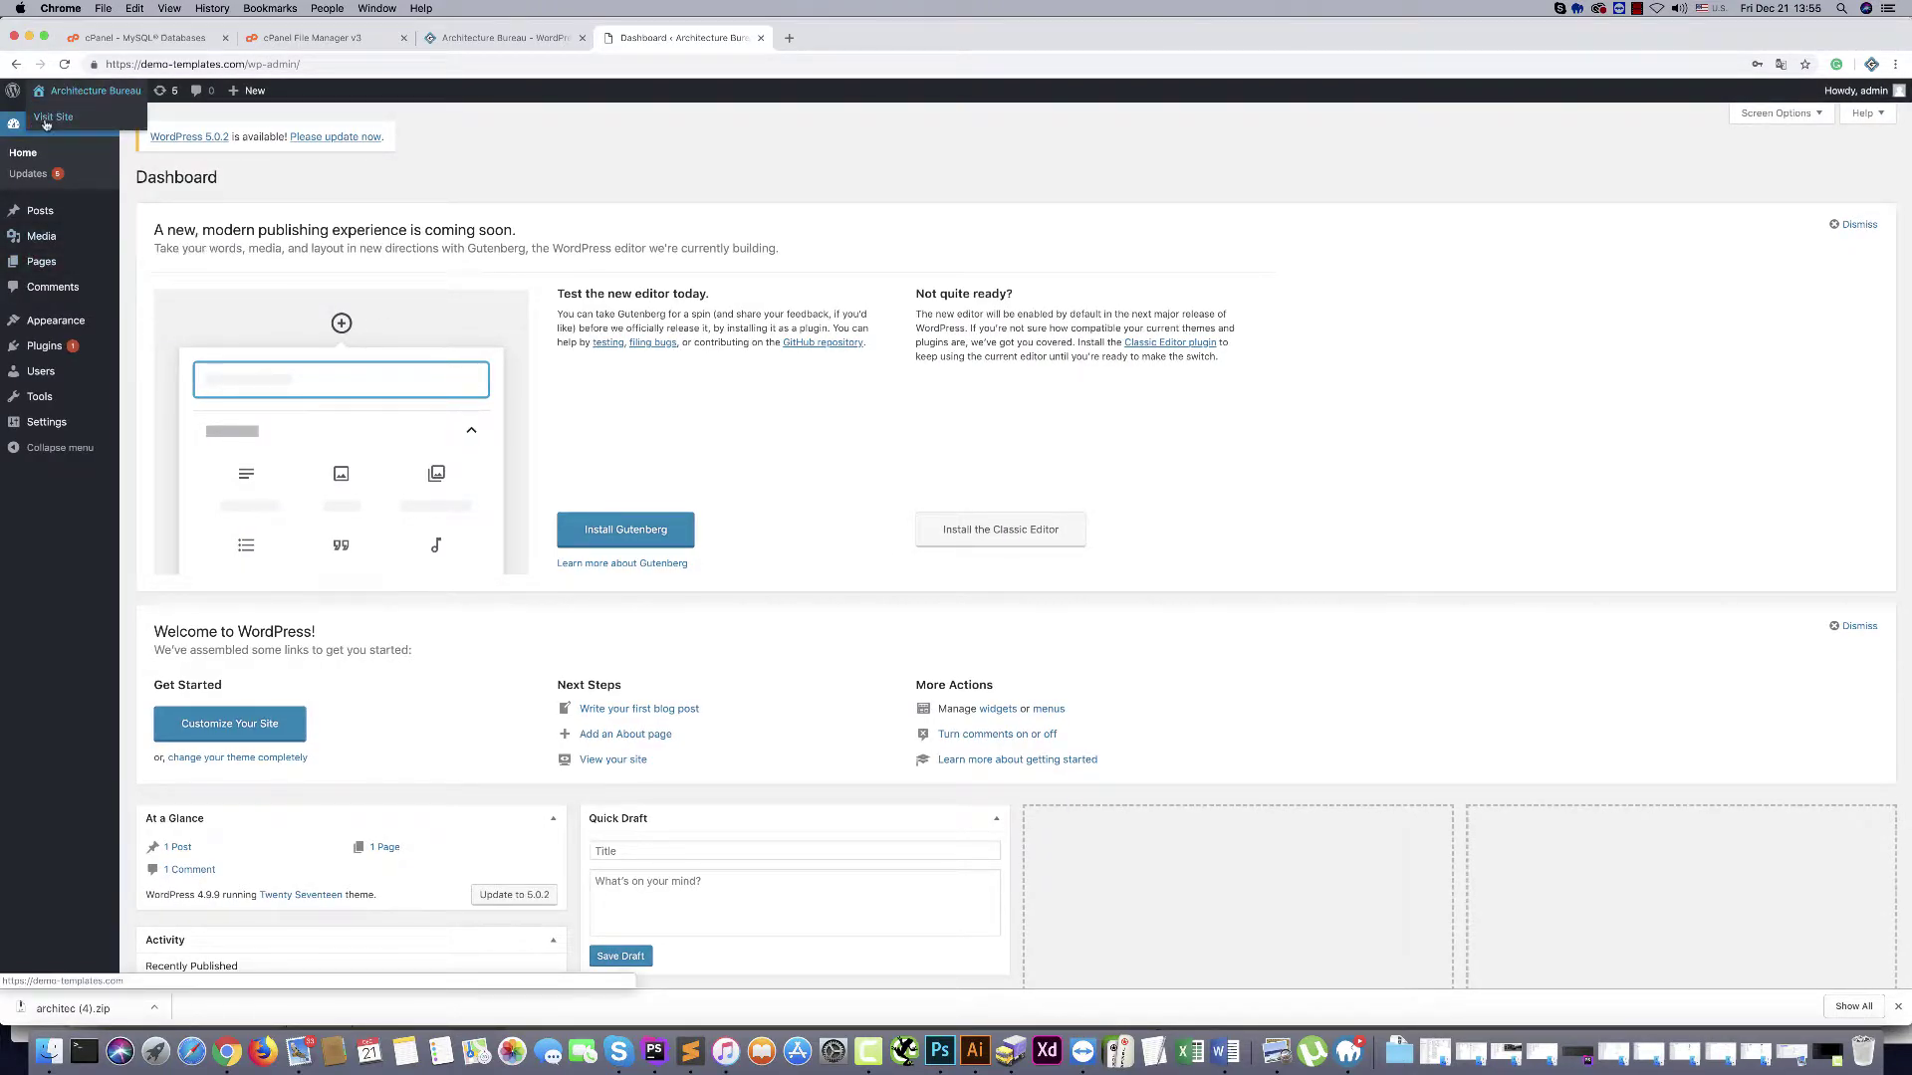
click(50, 117)
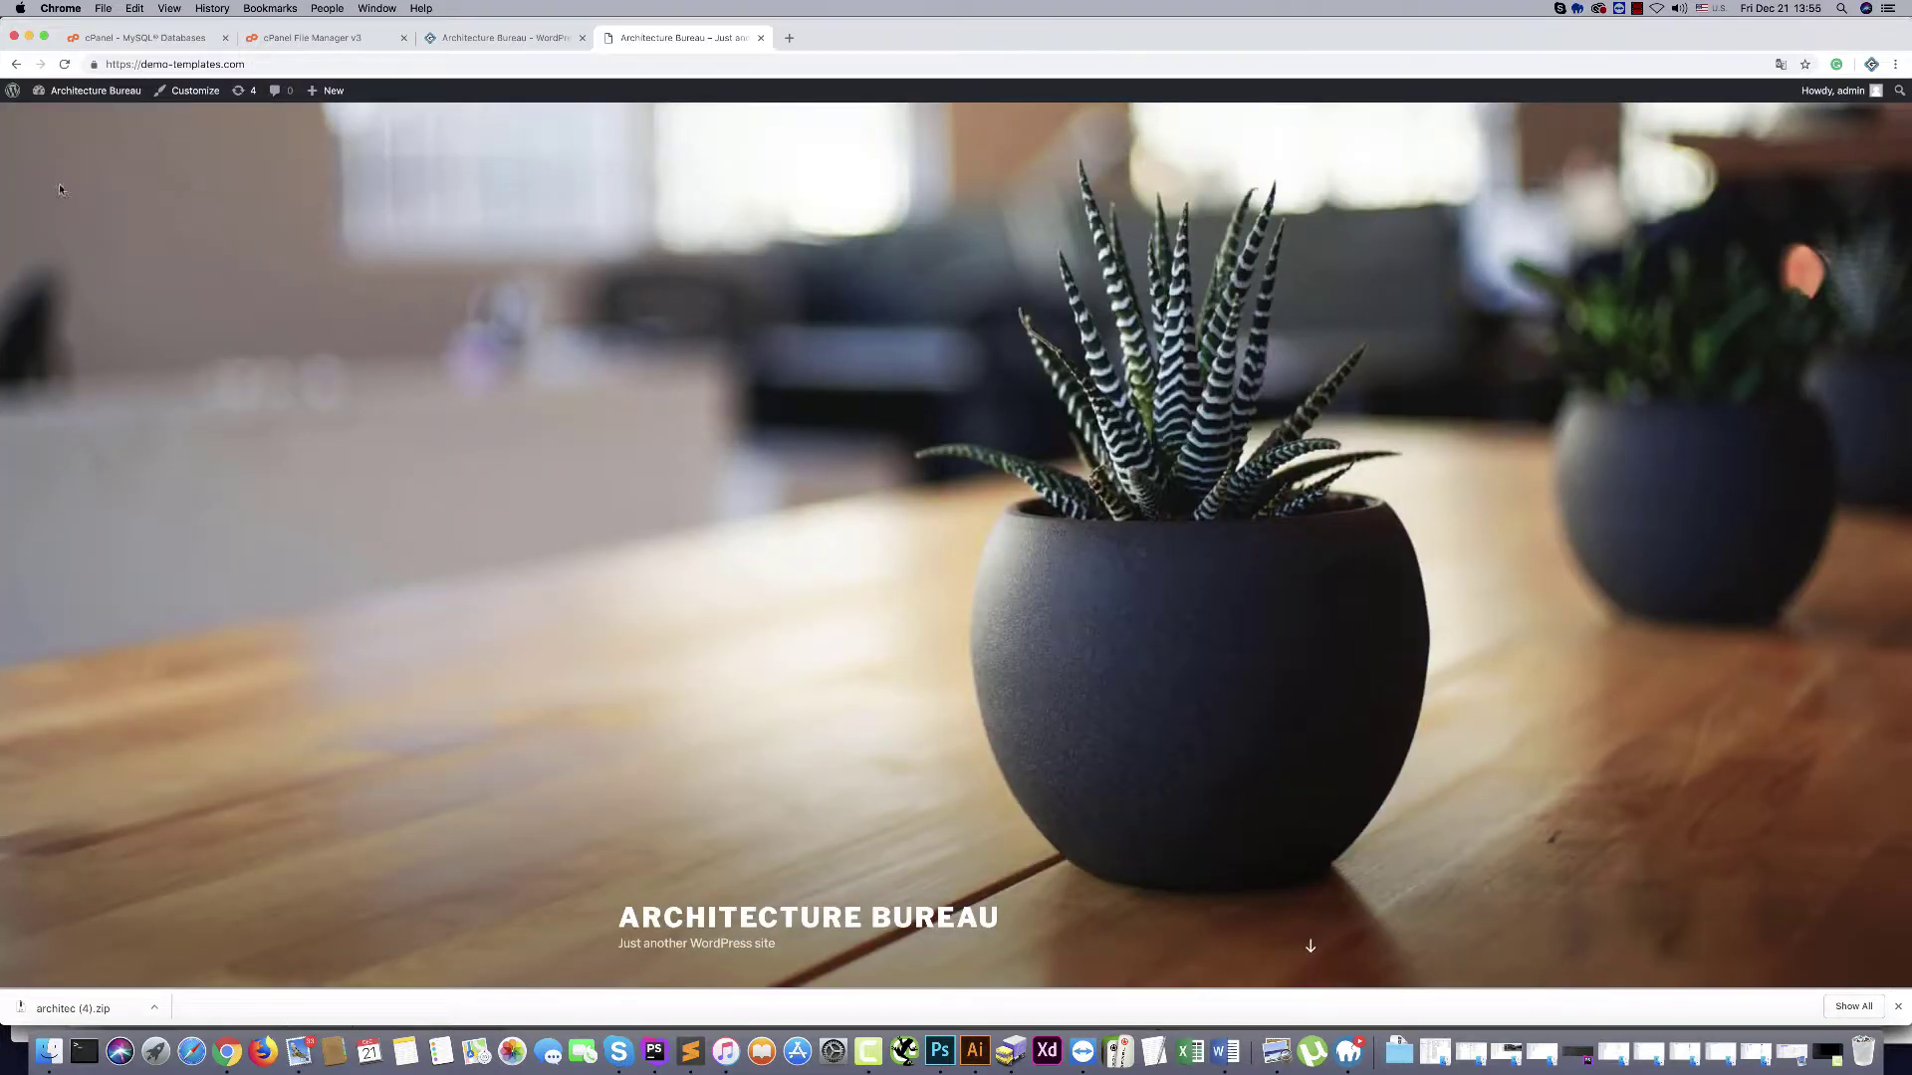
click(44, 119)
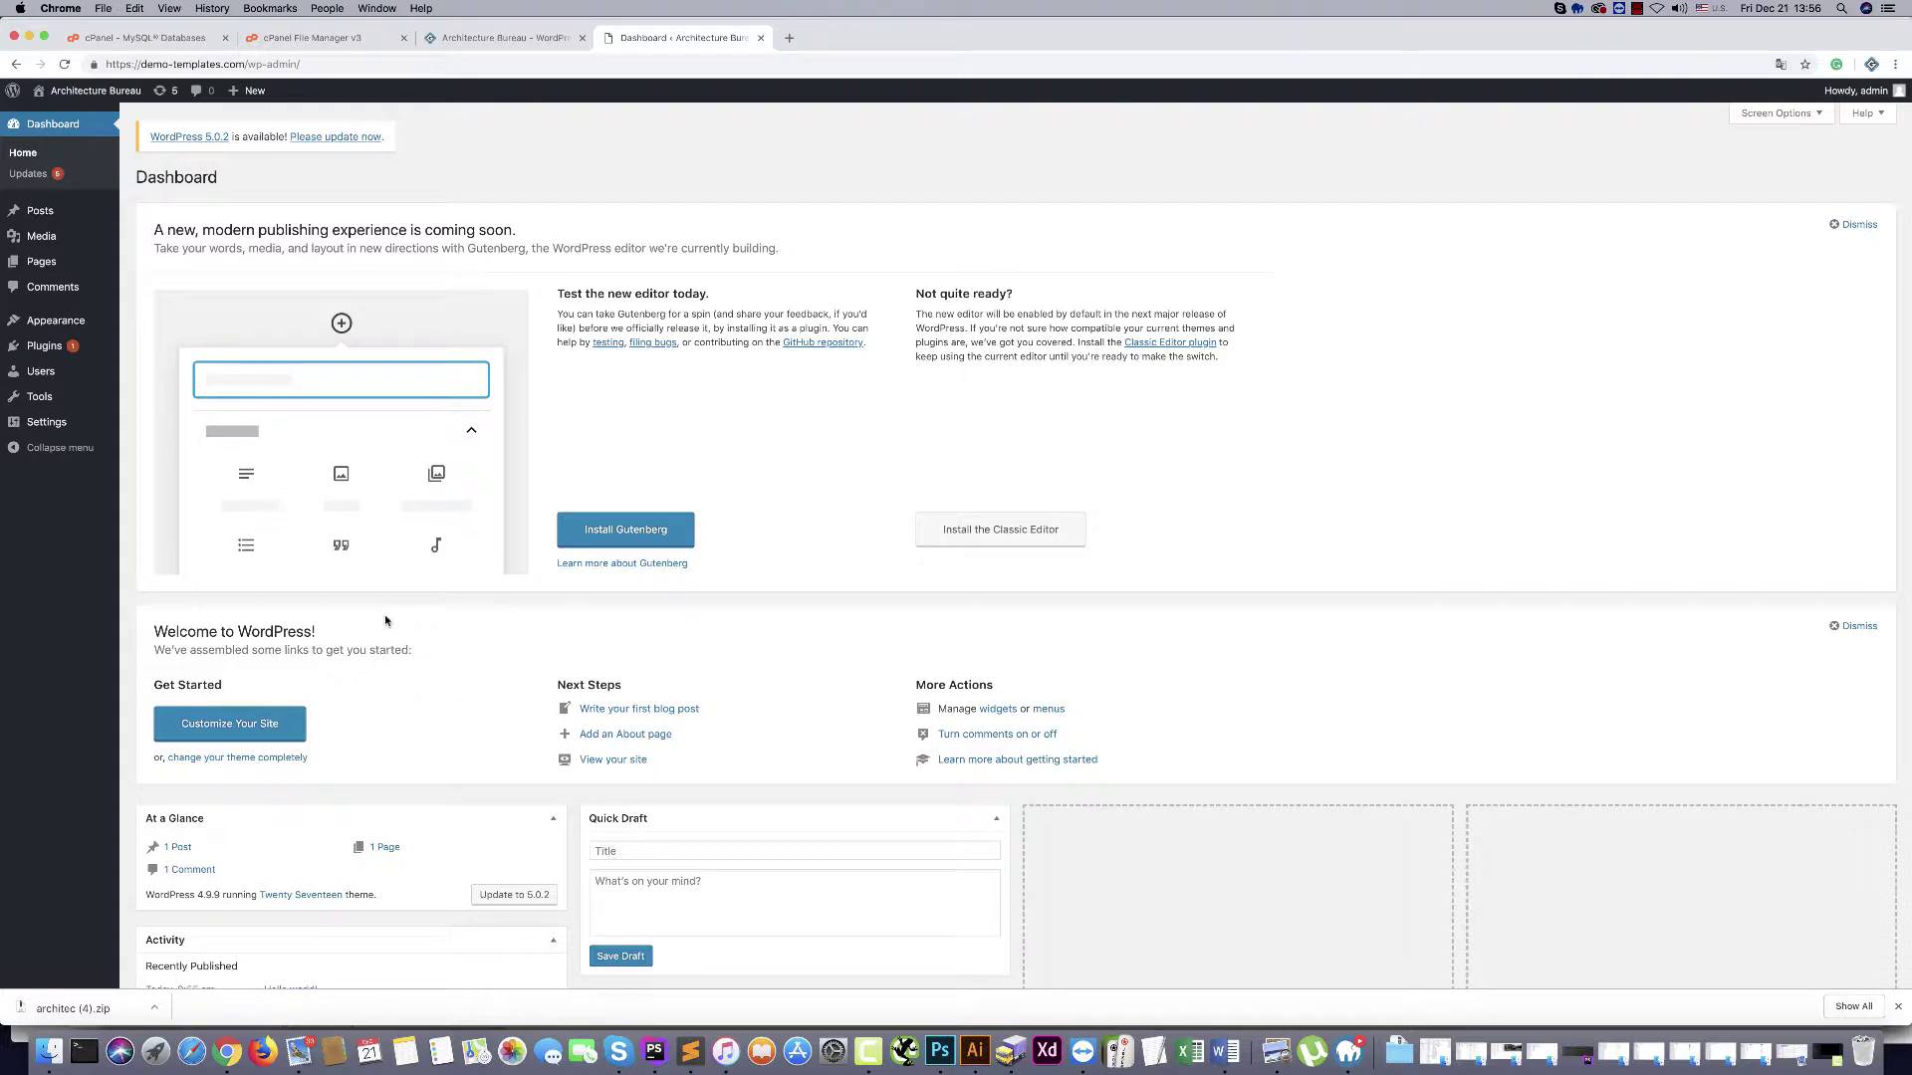
Choose architec.zip from the theme folder in the Appearance > Themes Upload Theme form
mouse_move(31, 329)
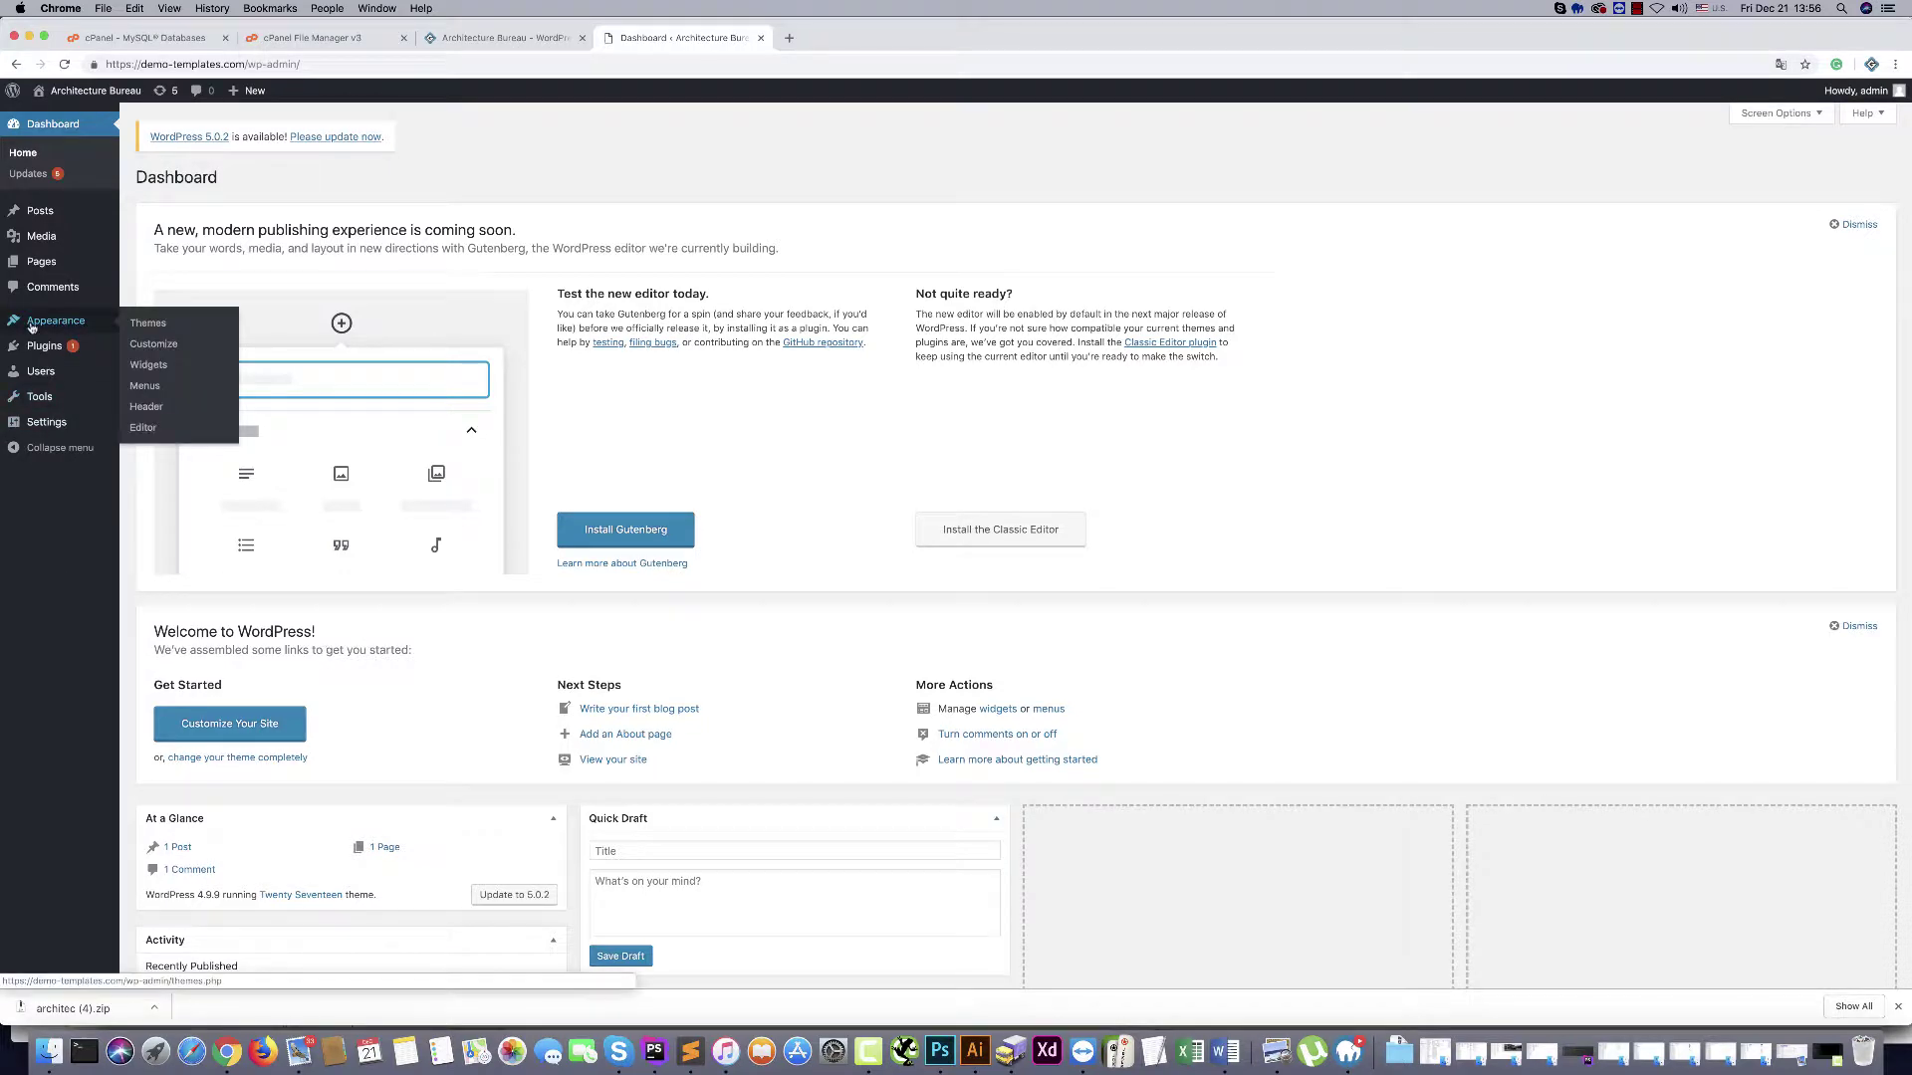
click(147, 325)
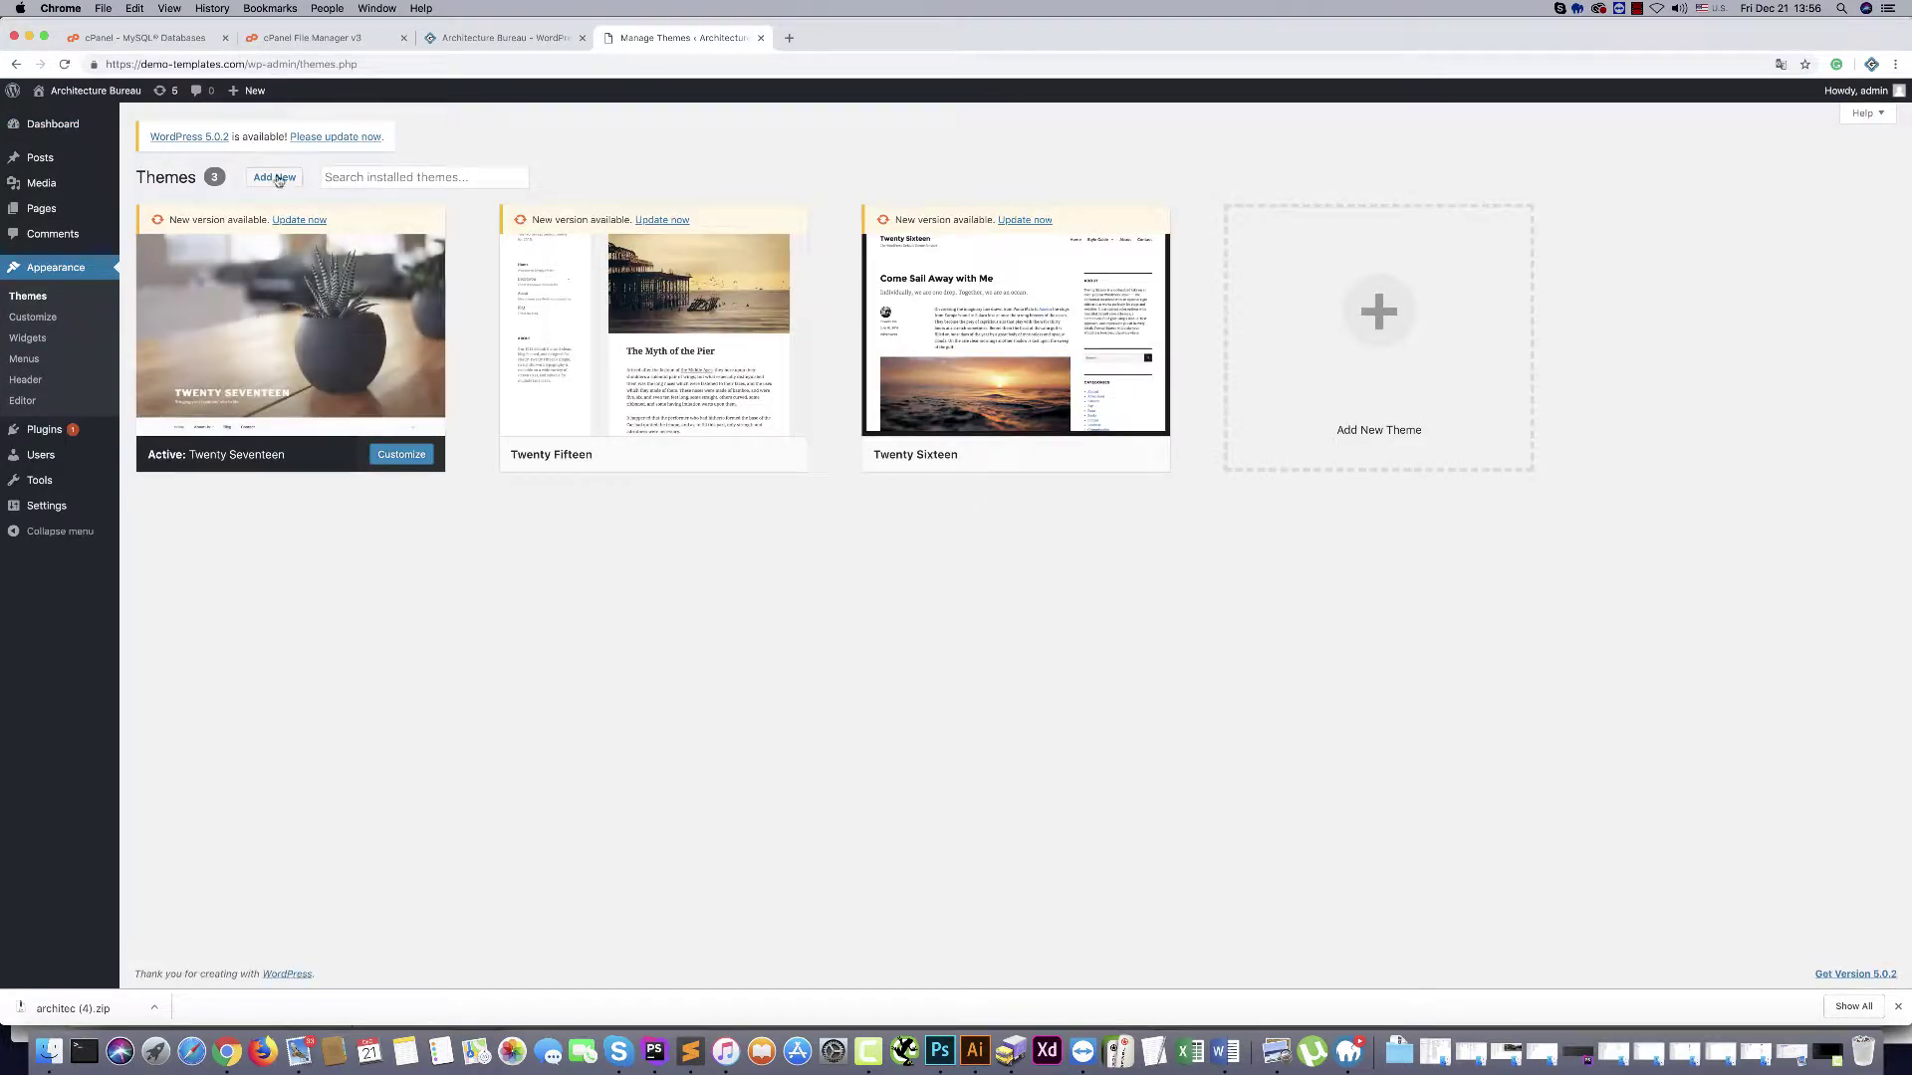
click(276, 179)
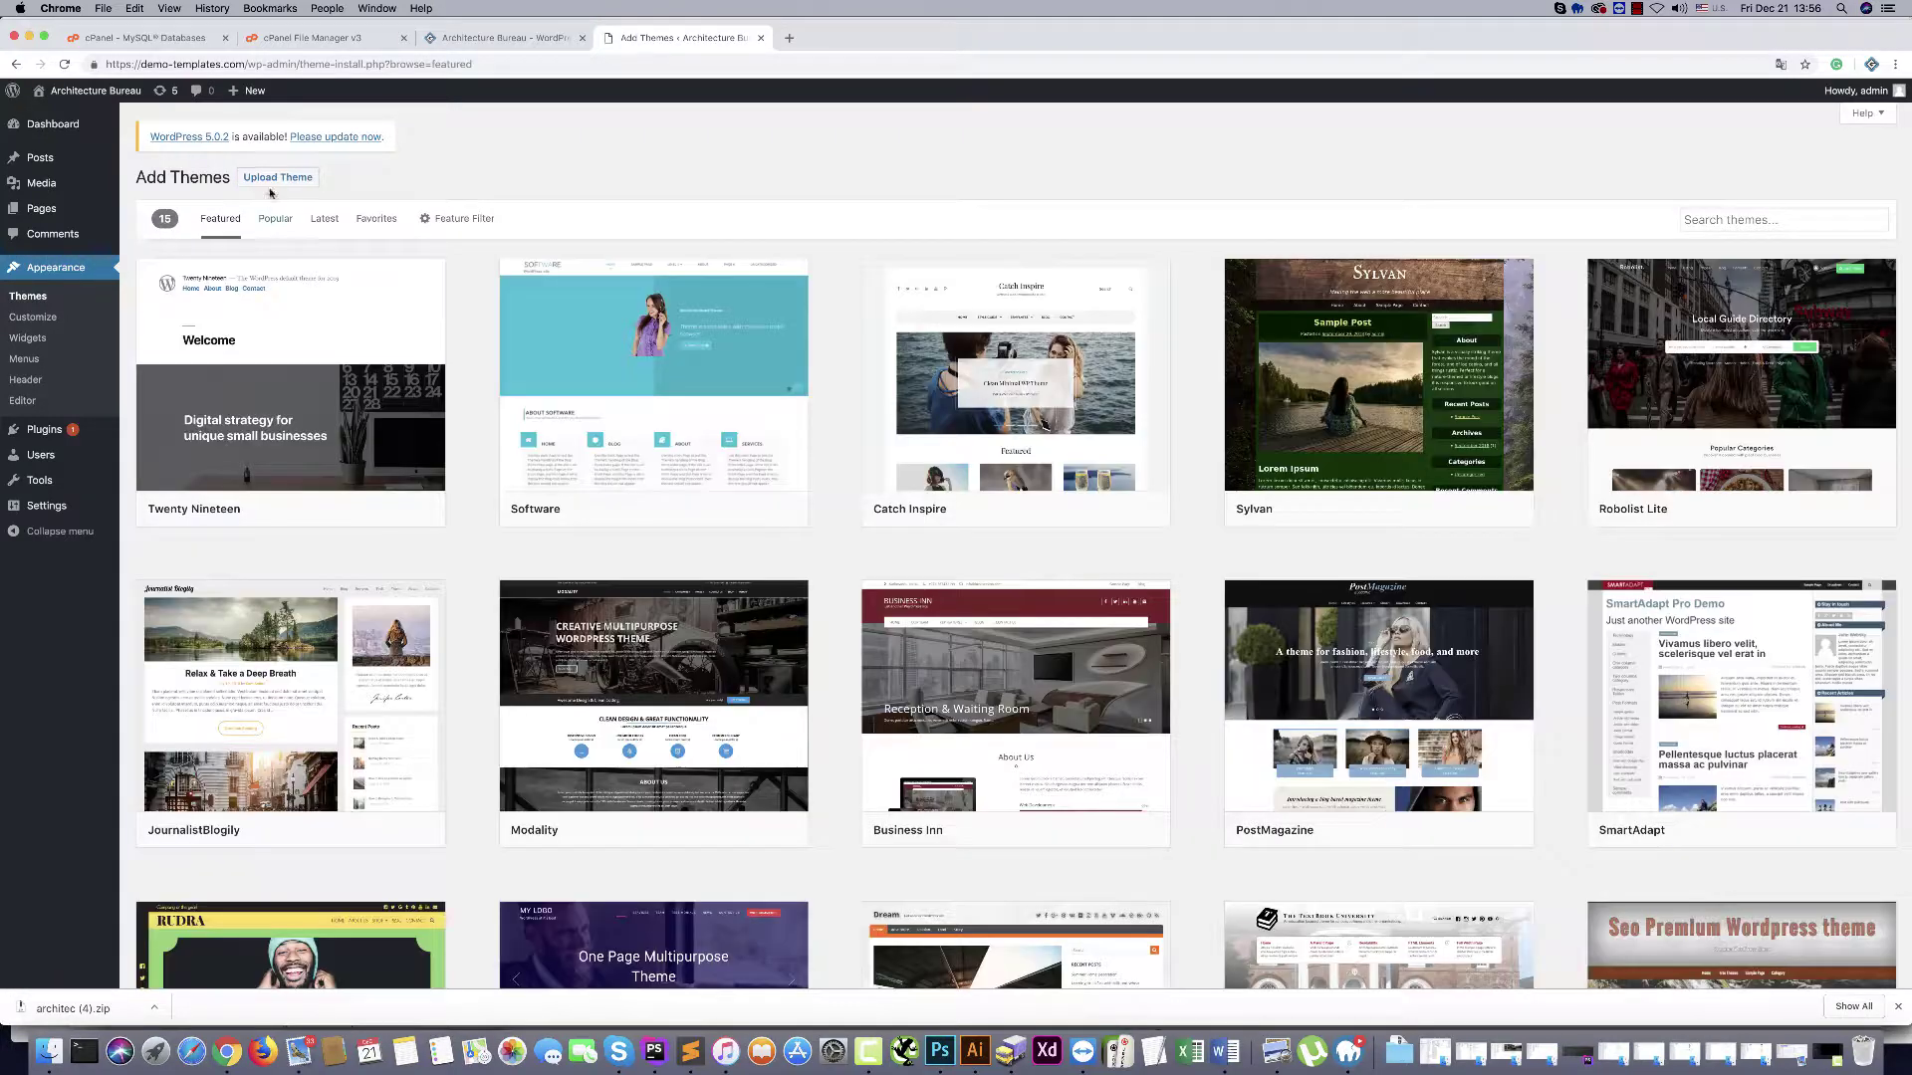
click(272, 183)
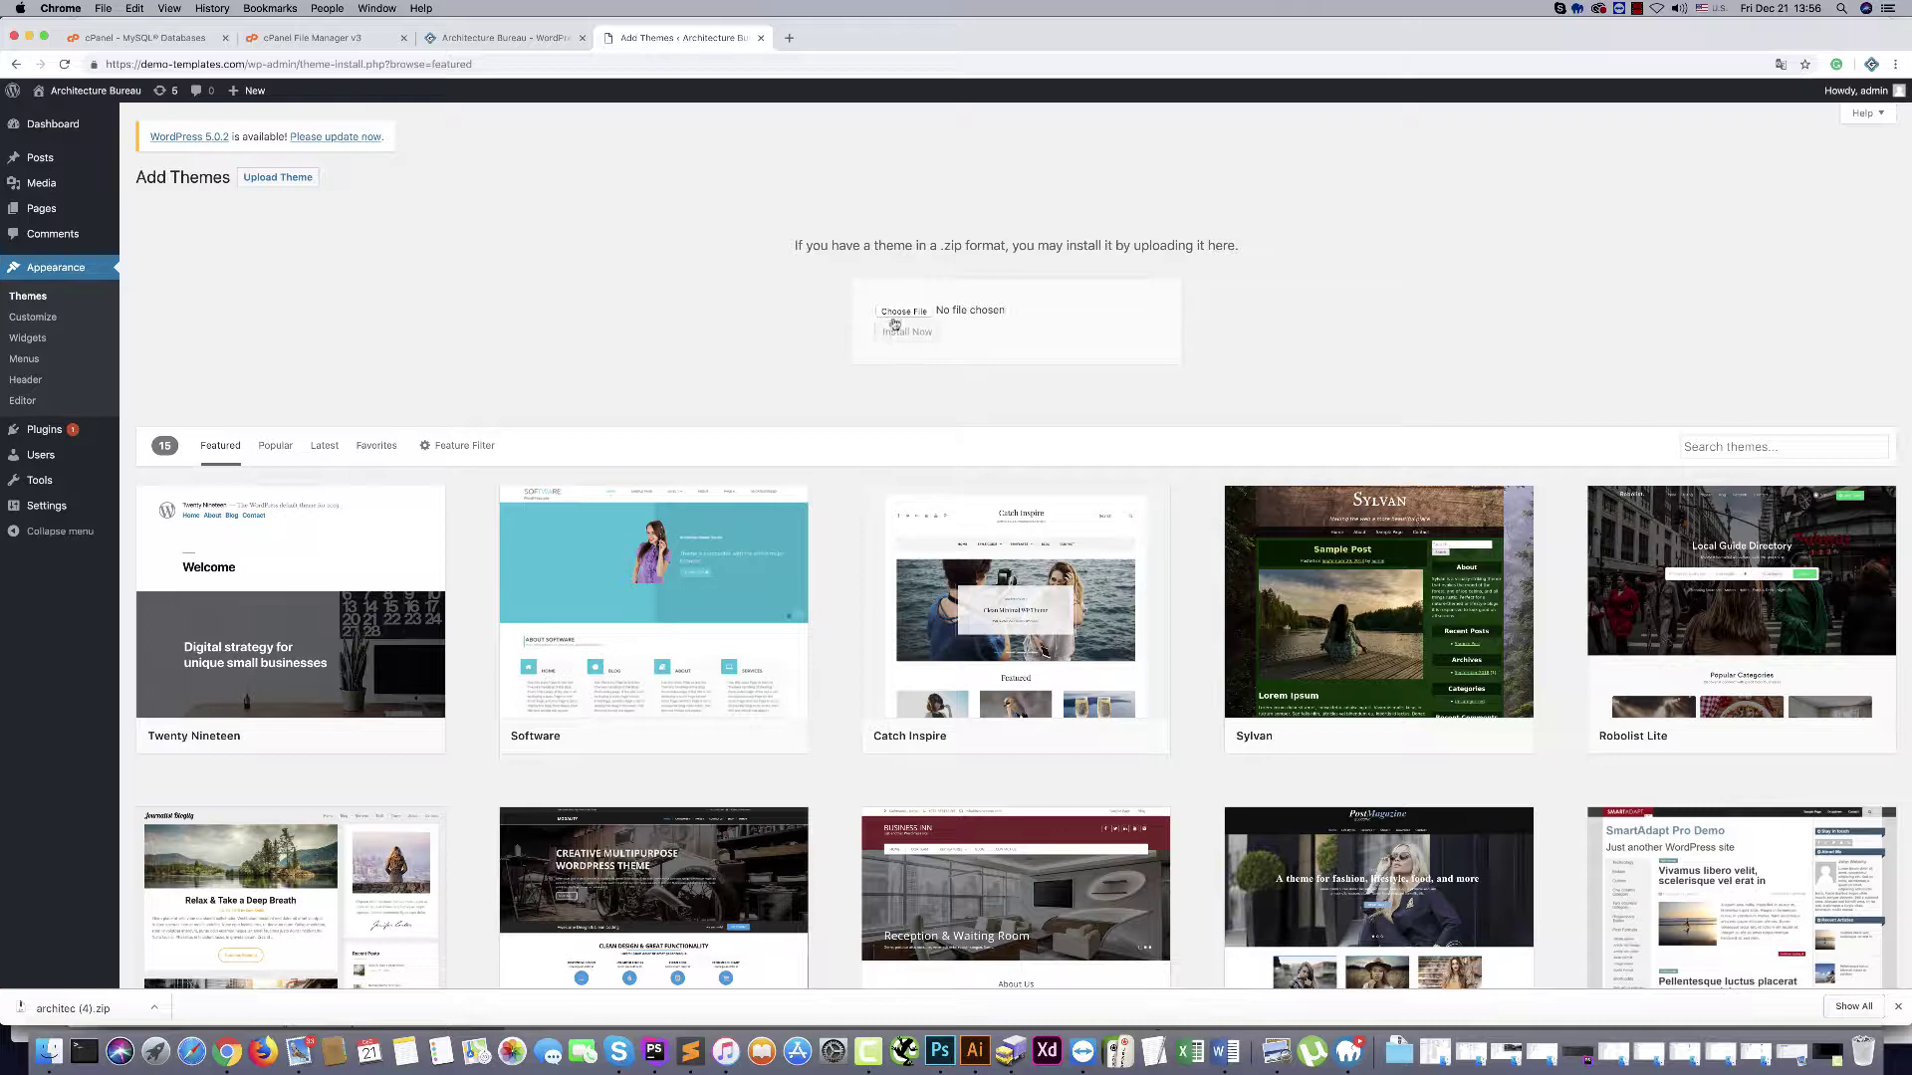
click(897, 315)
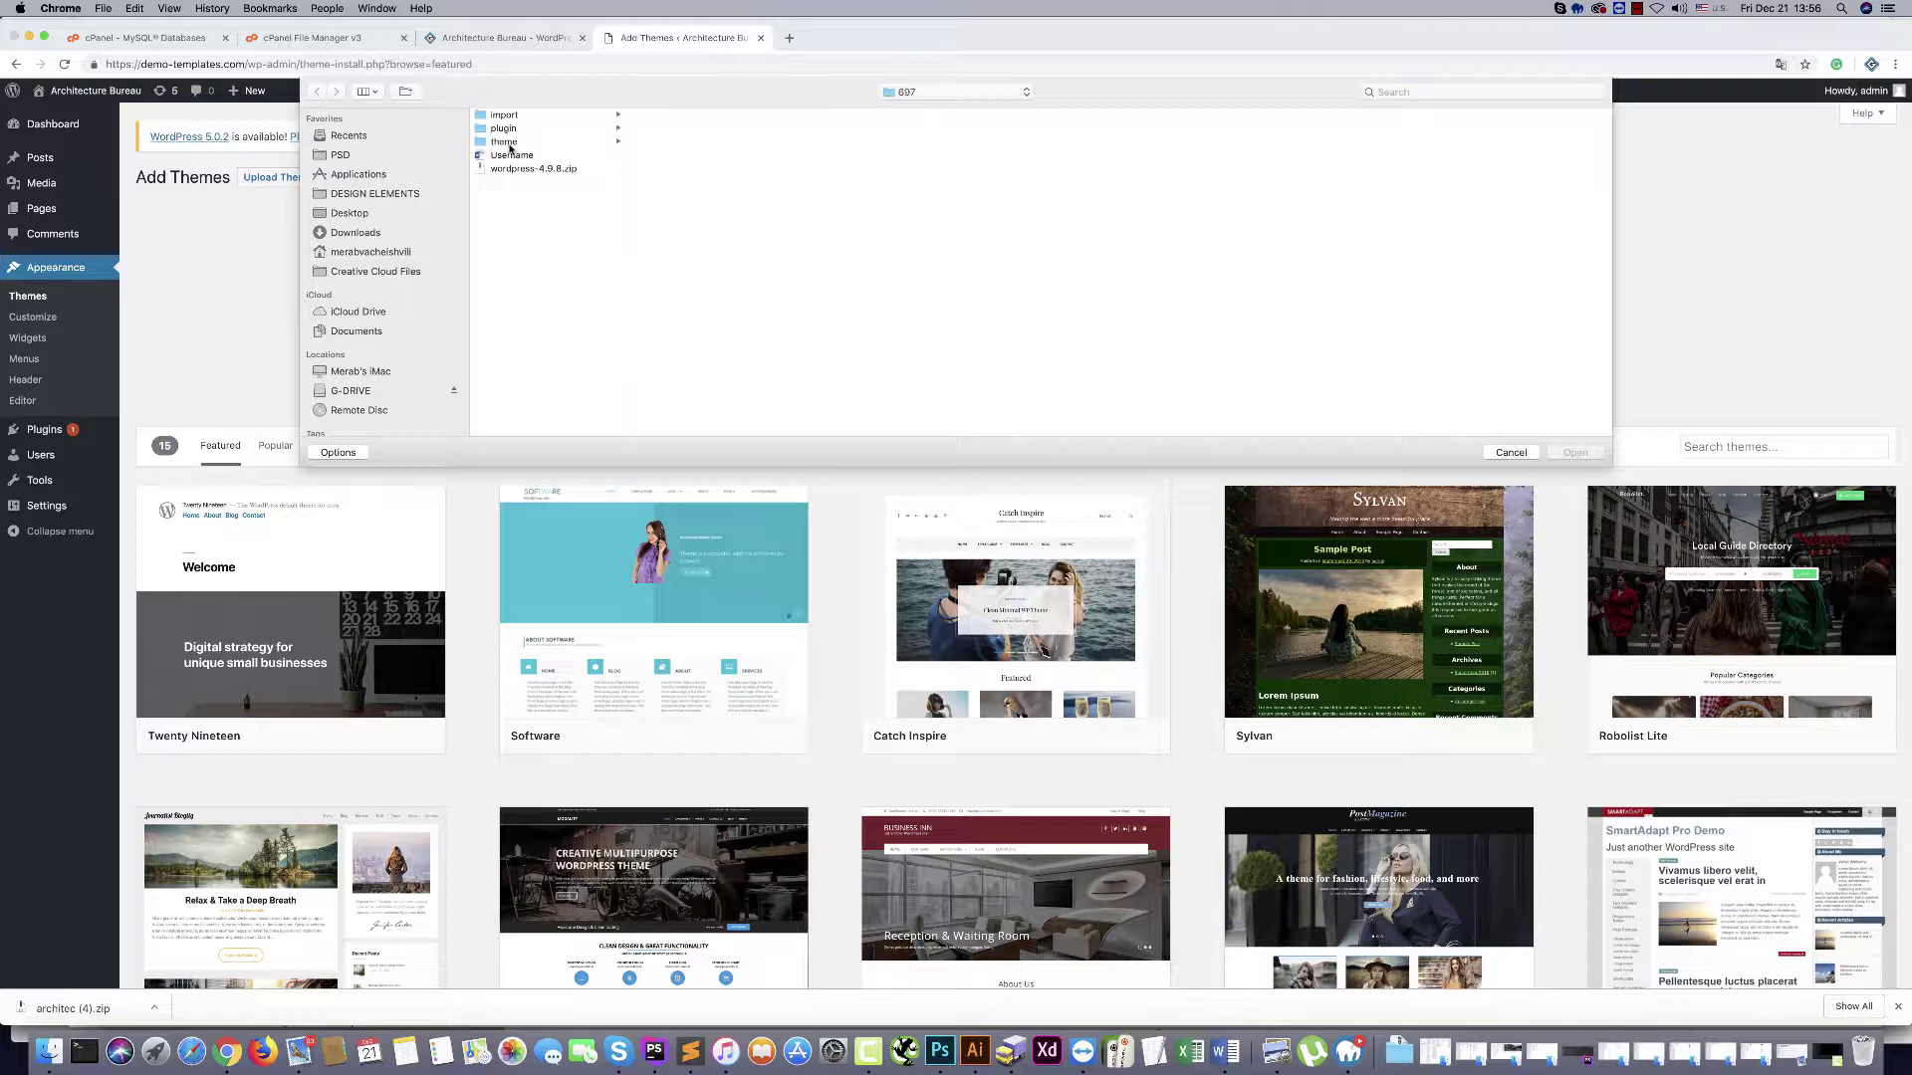
click(504, 142)
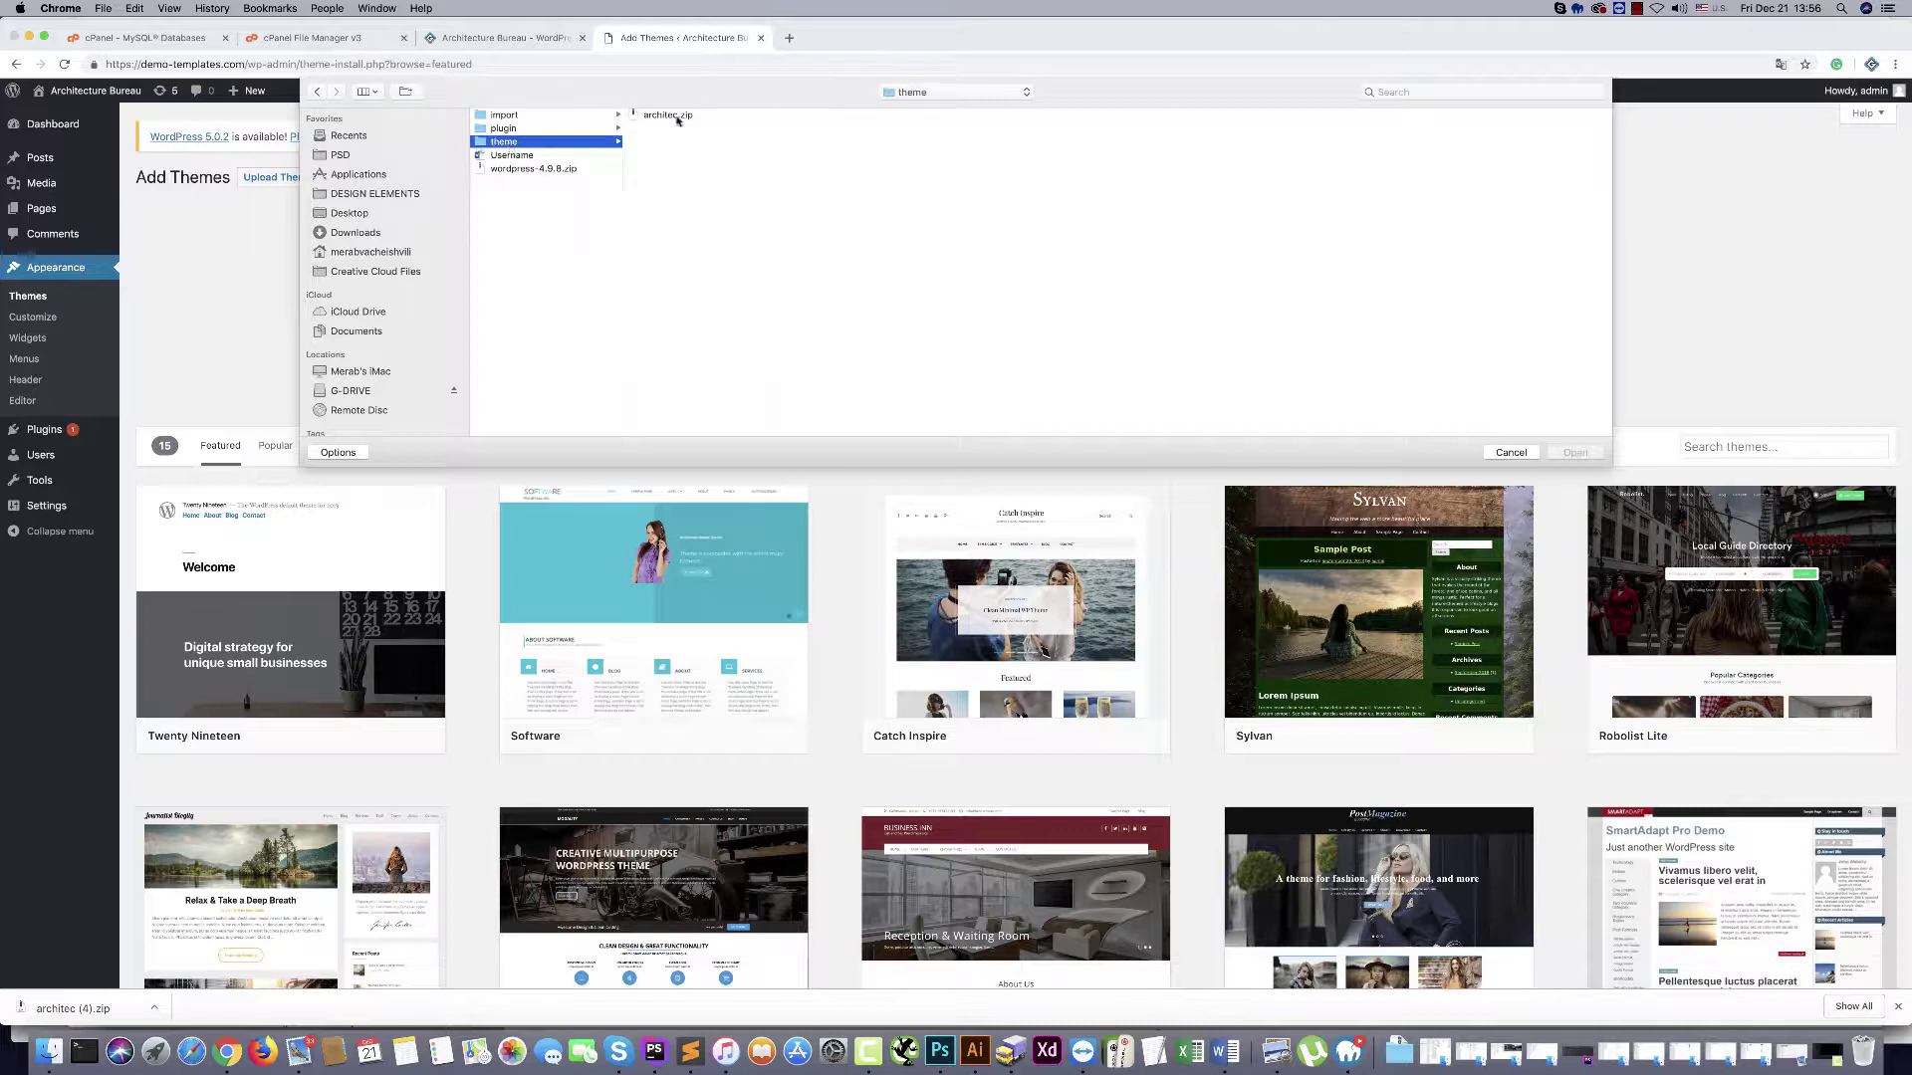
click(677, 117)
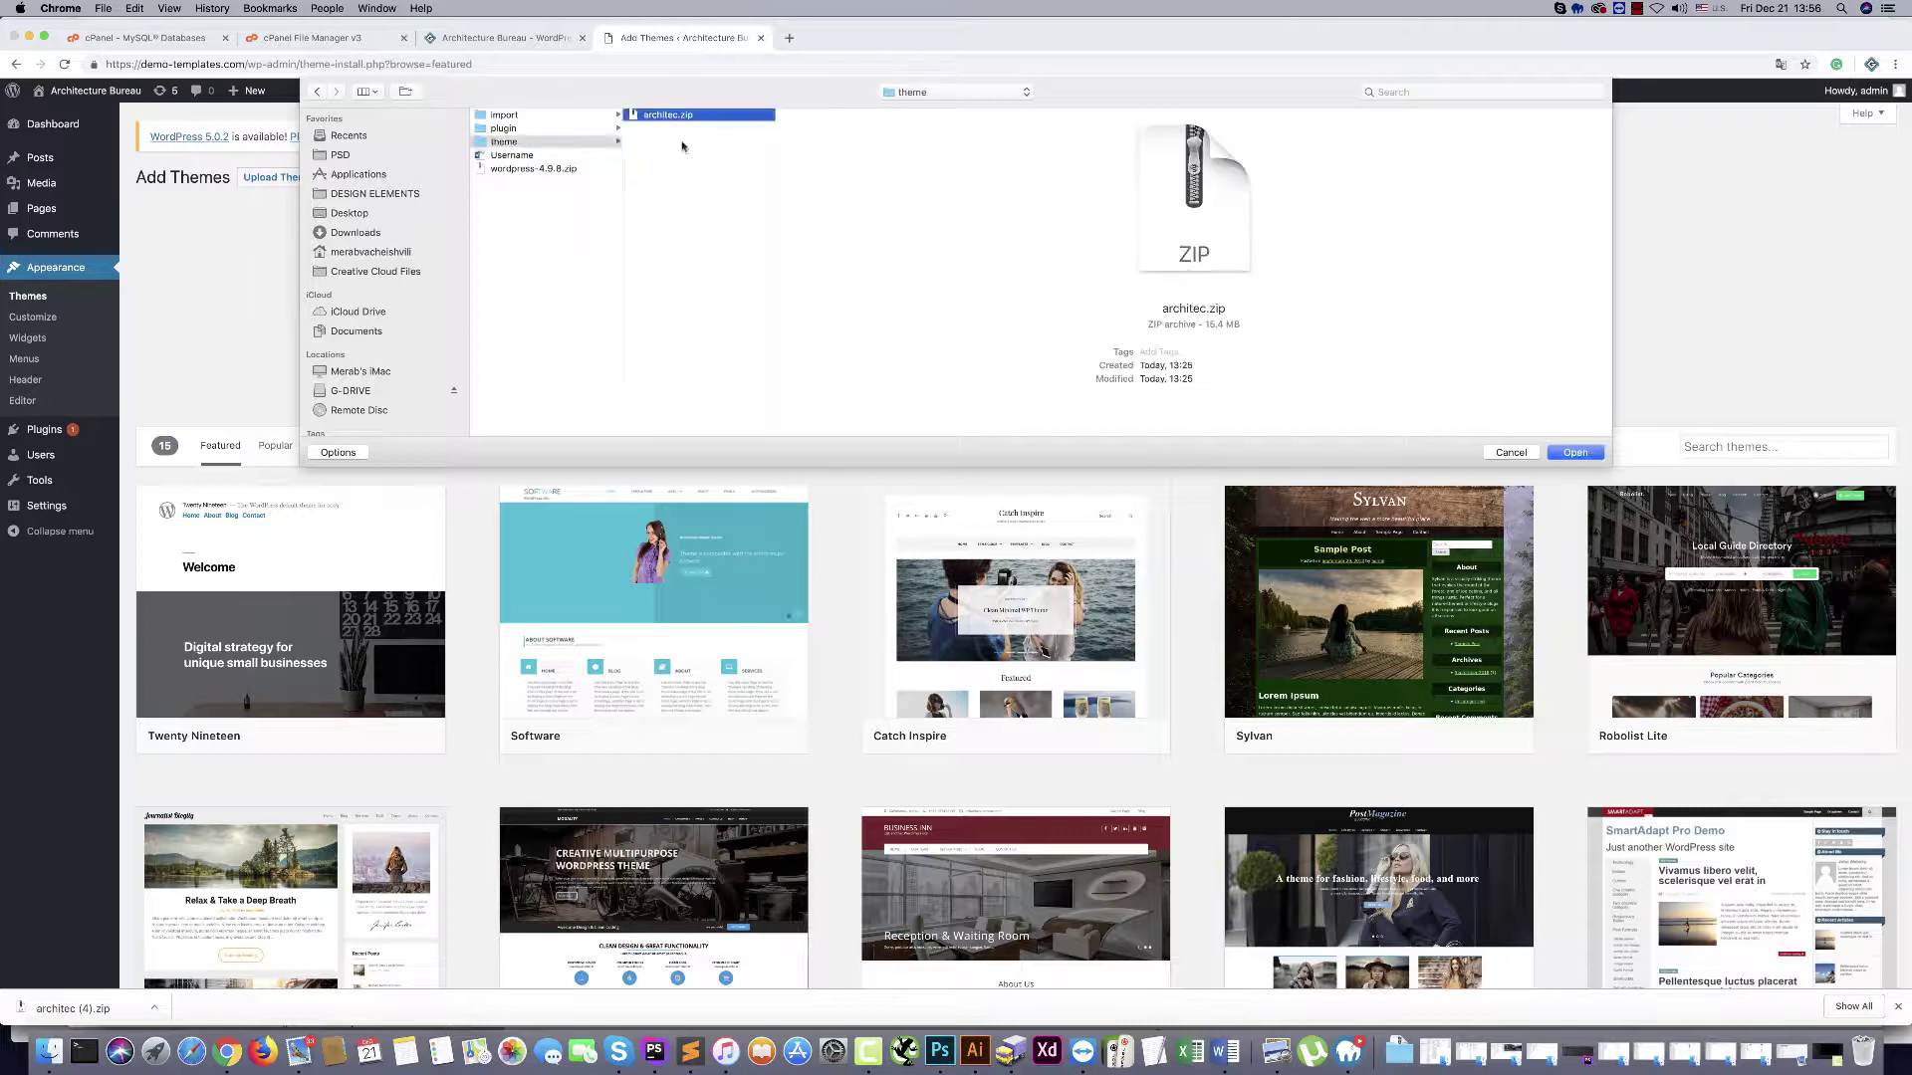
click(1575, 454)
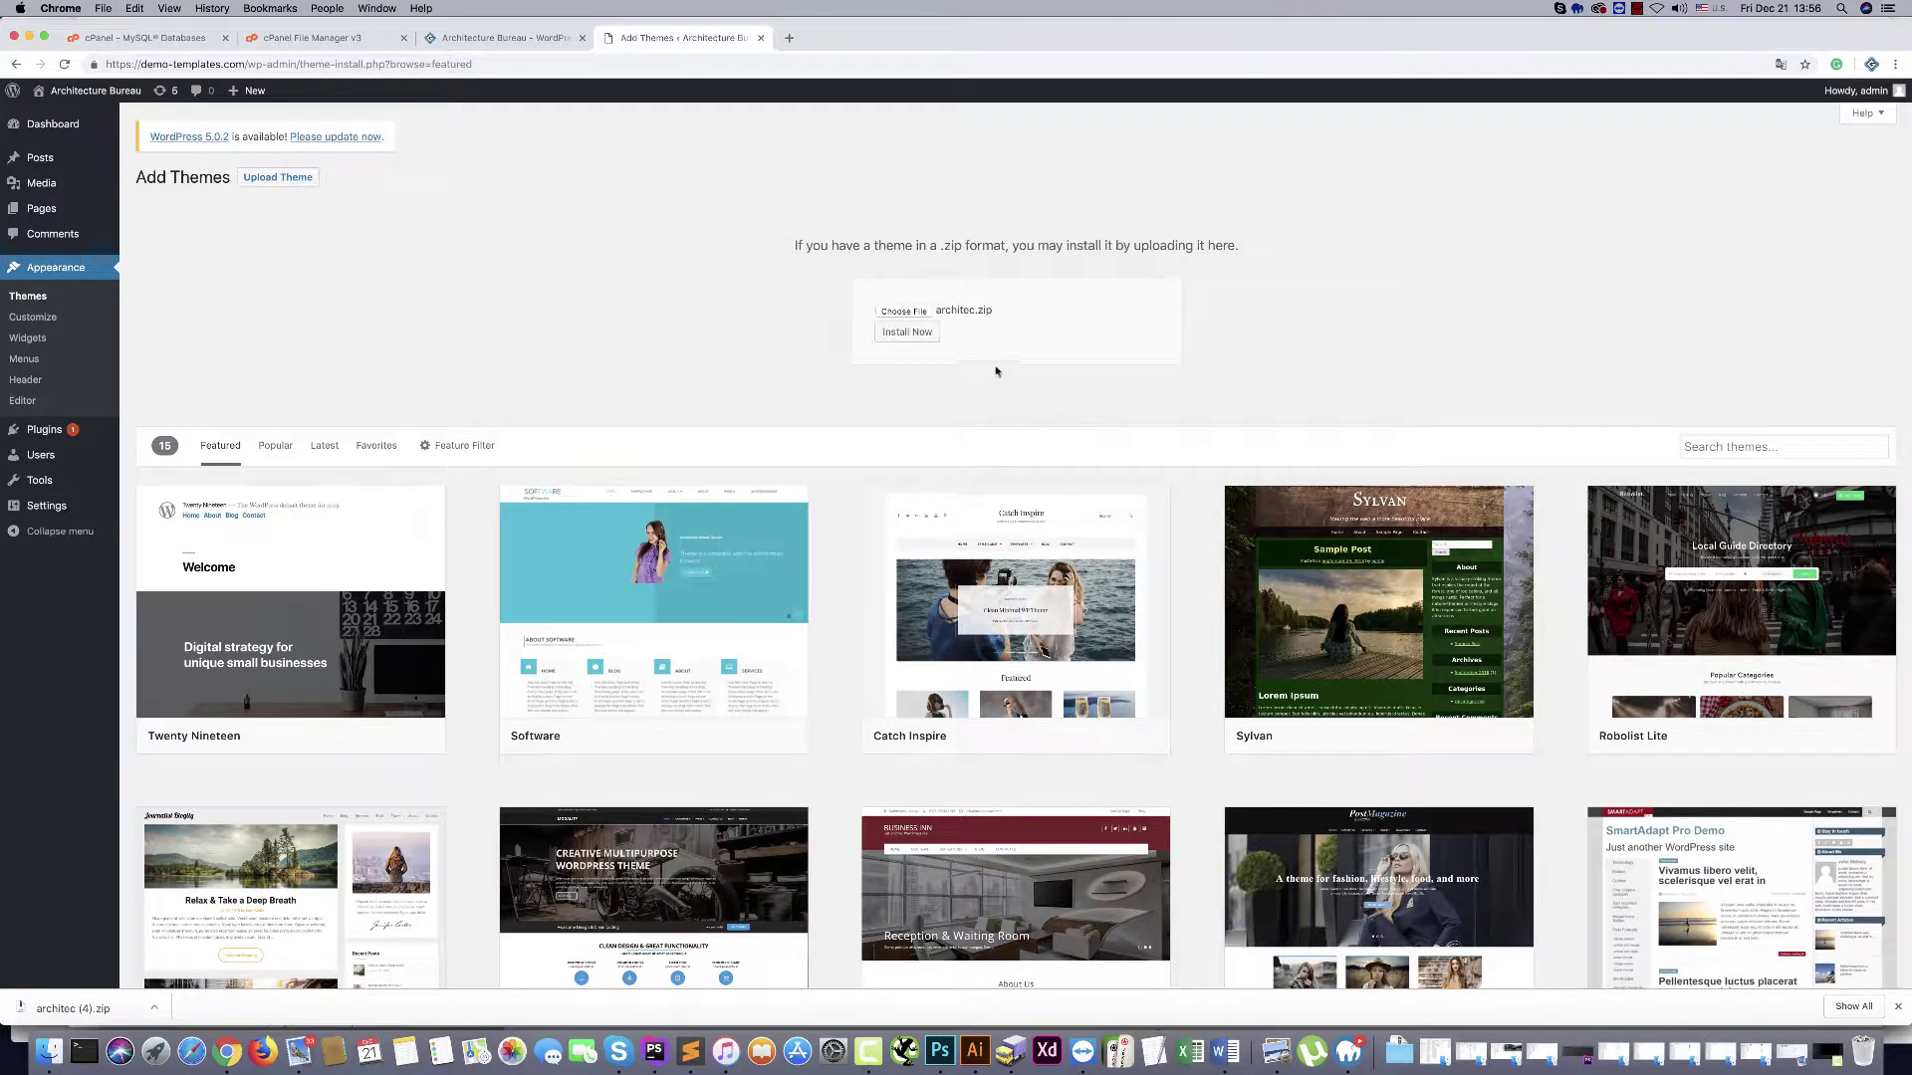
Install the chosen architec.zip theme with Install Now
click(894, 335)
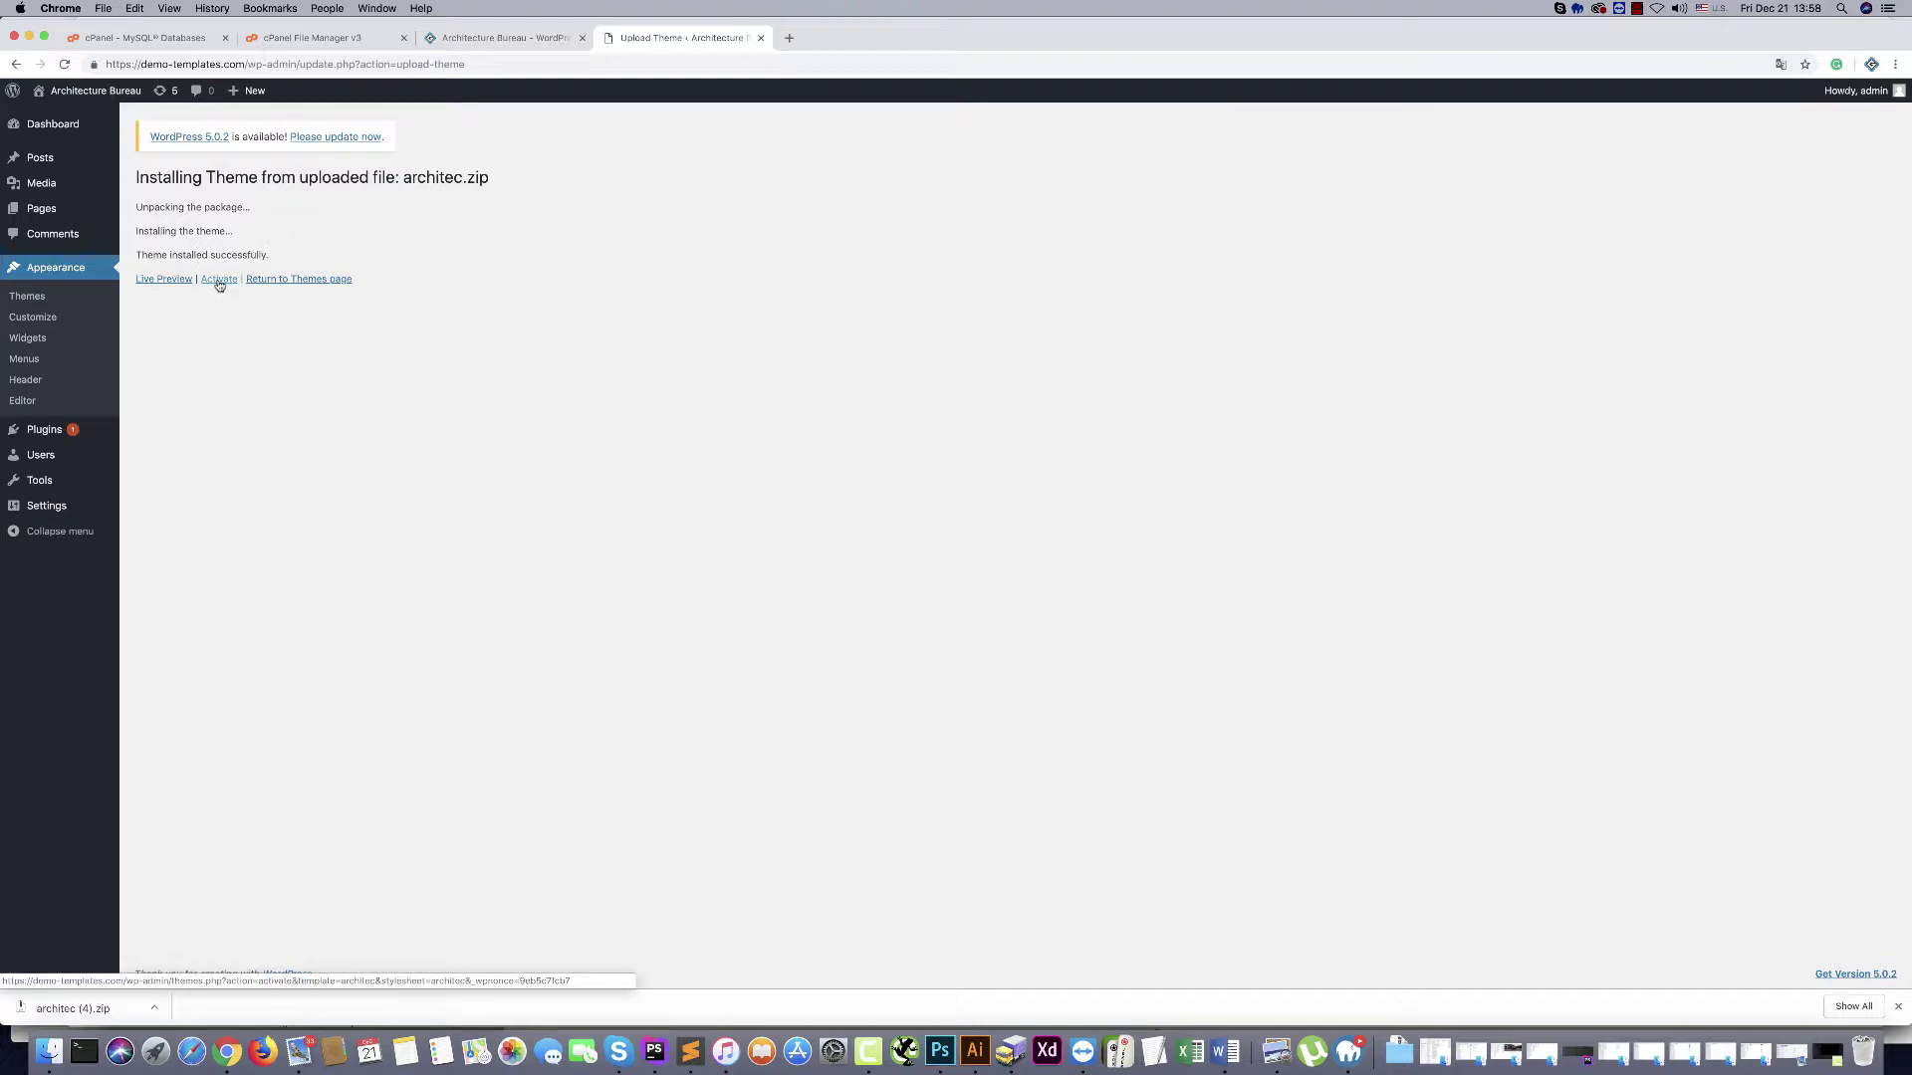
Activate the Architec theme and begin installing its required plugins
click(219, 282)
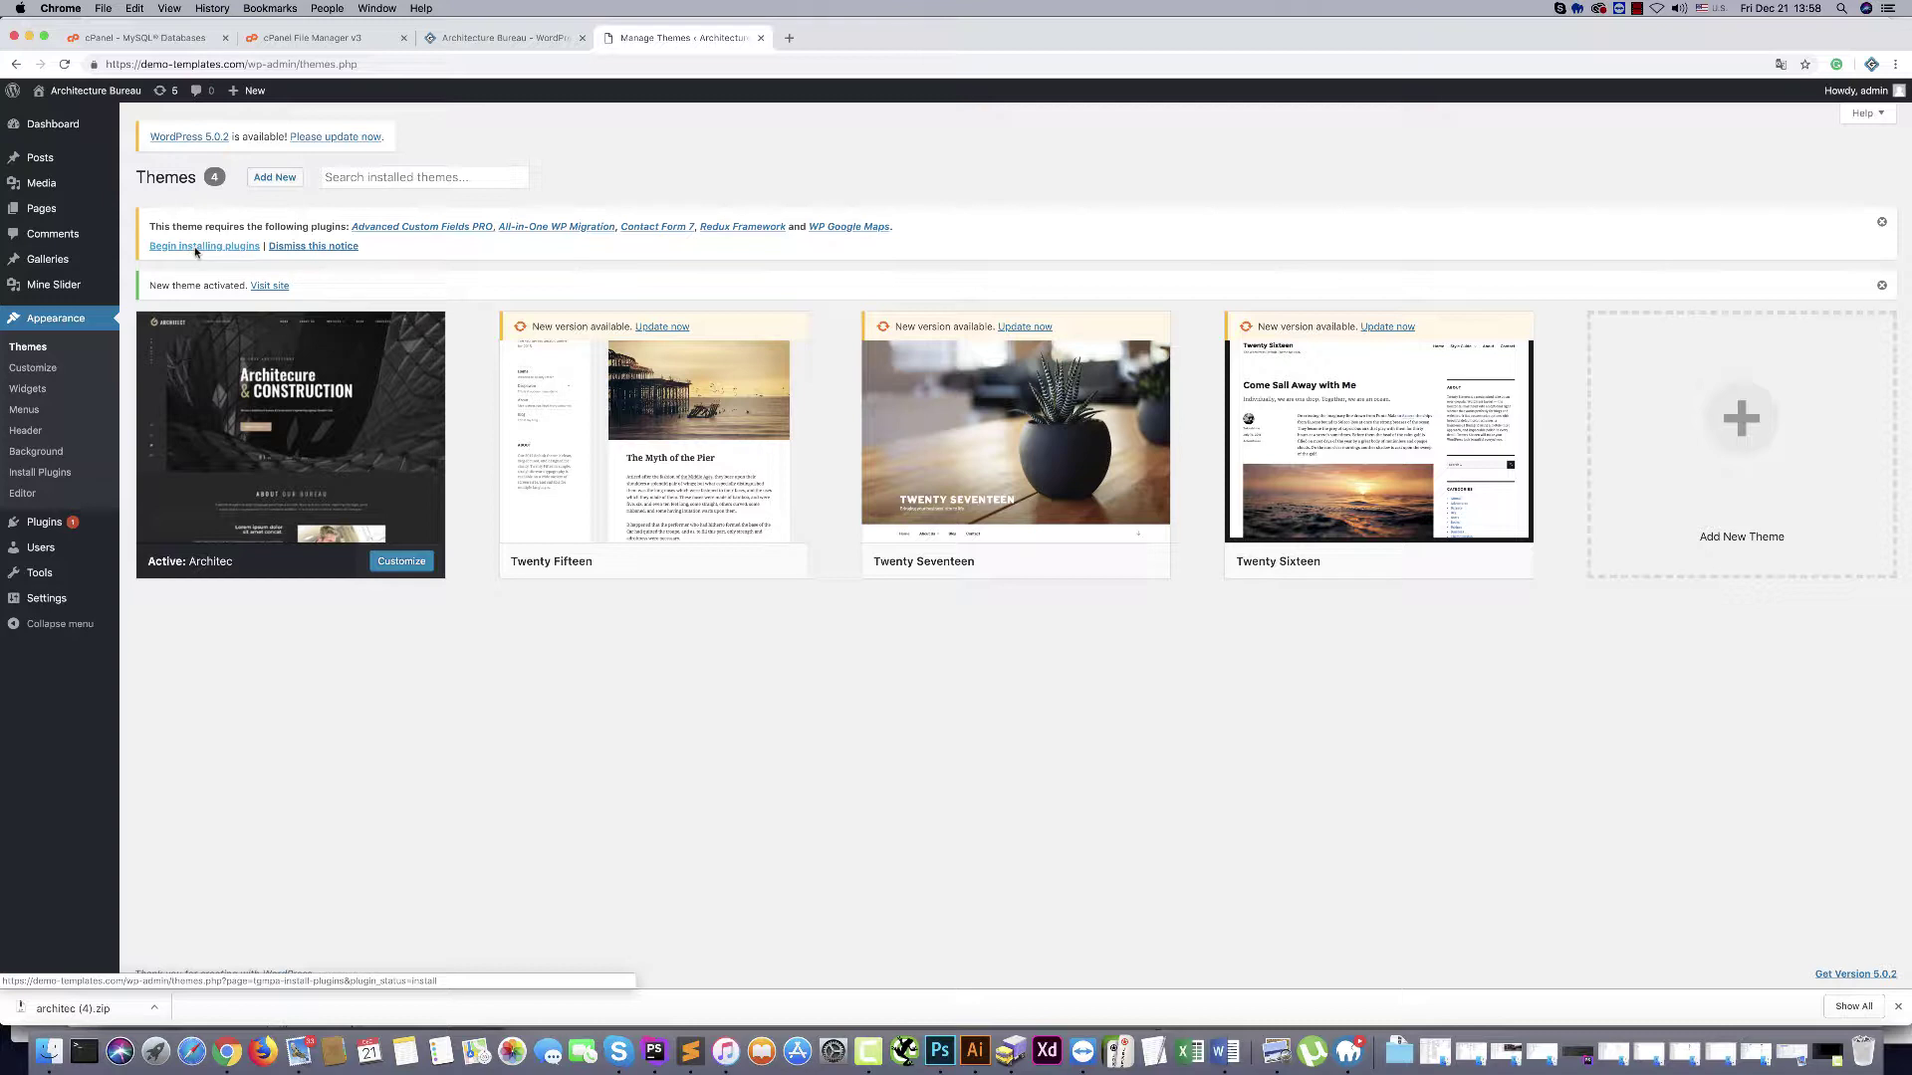
click(196, 245)
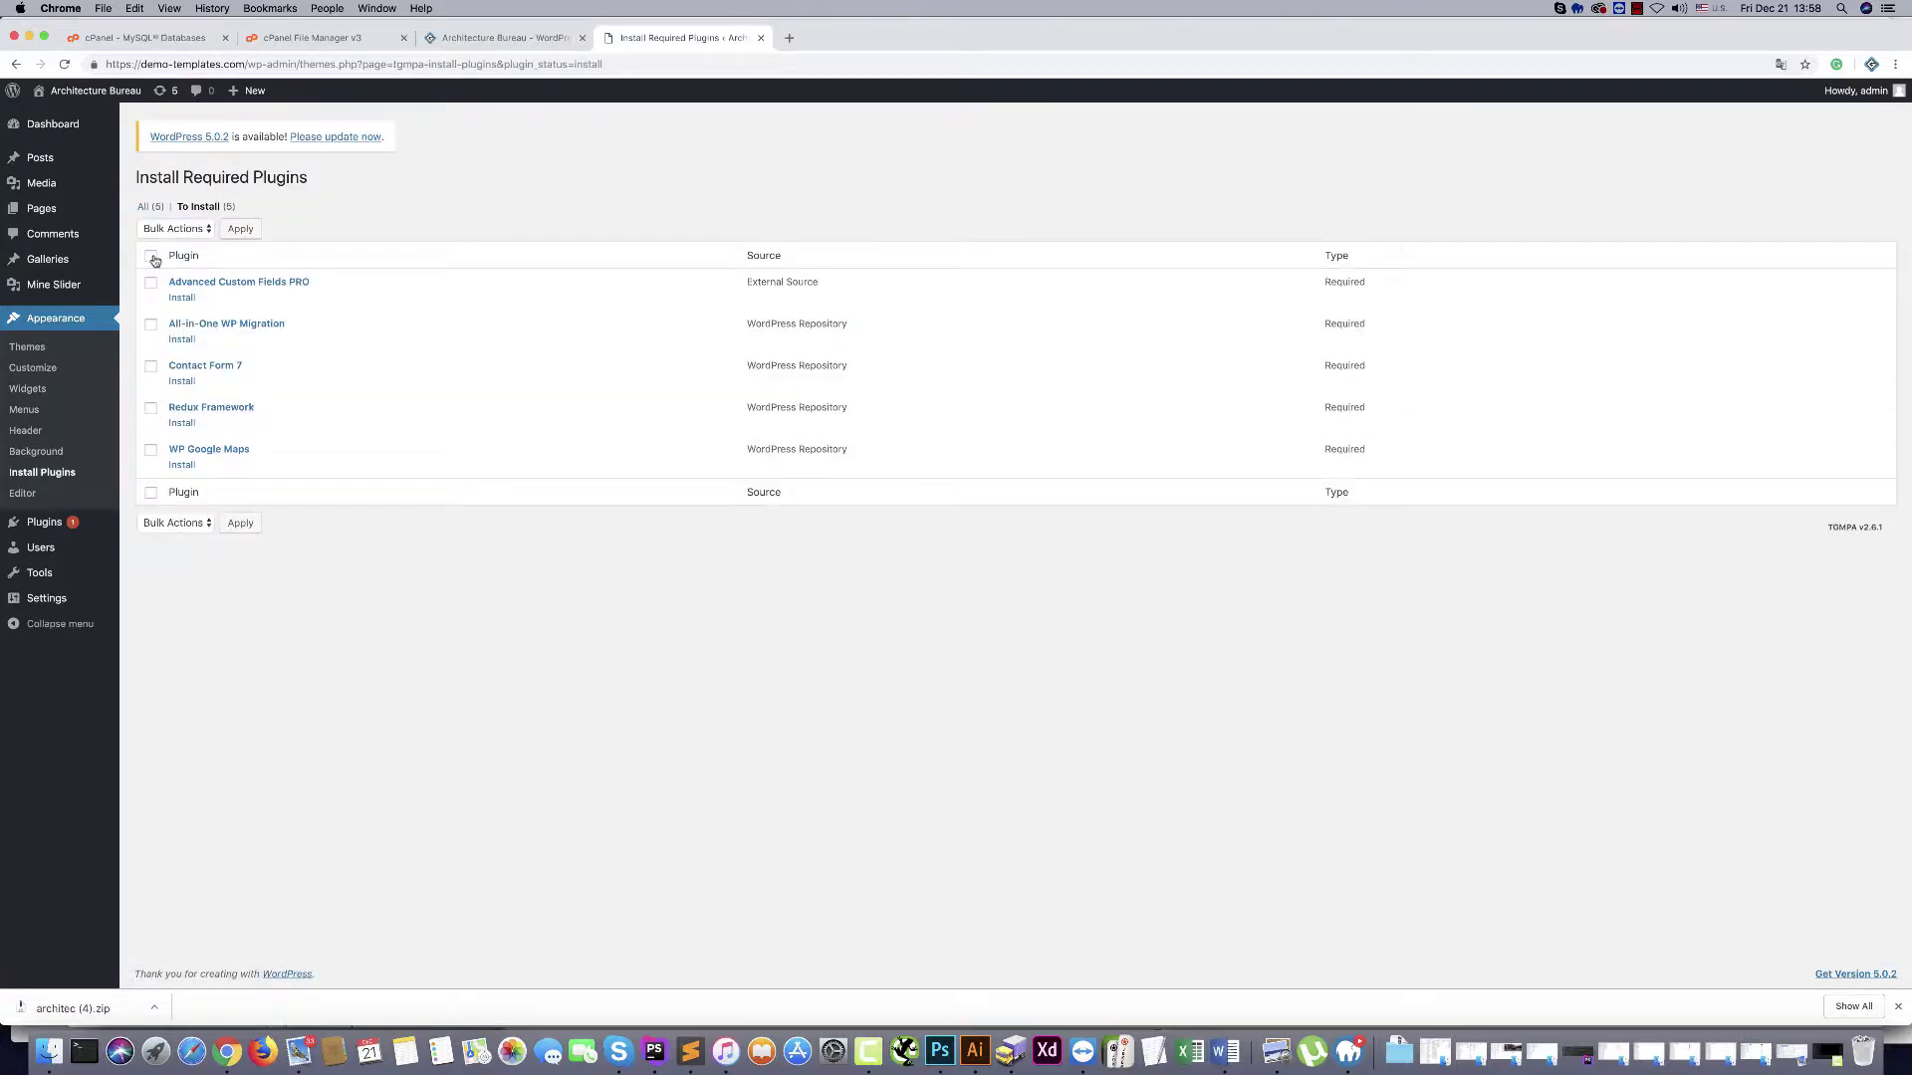
Bulk-install all five required plugins, from Advanced Custom Fields PRO to WP Google Maps
click(152, 258)
click(165, 230)
click(162, 244)
click(239, 230)
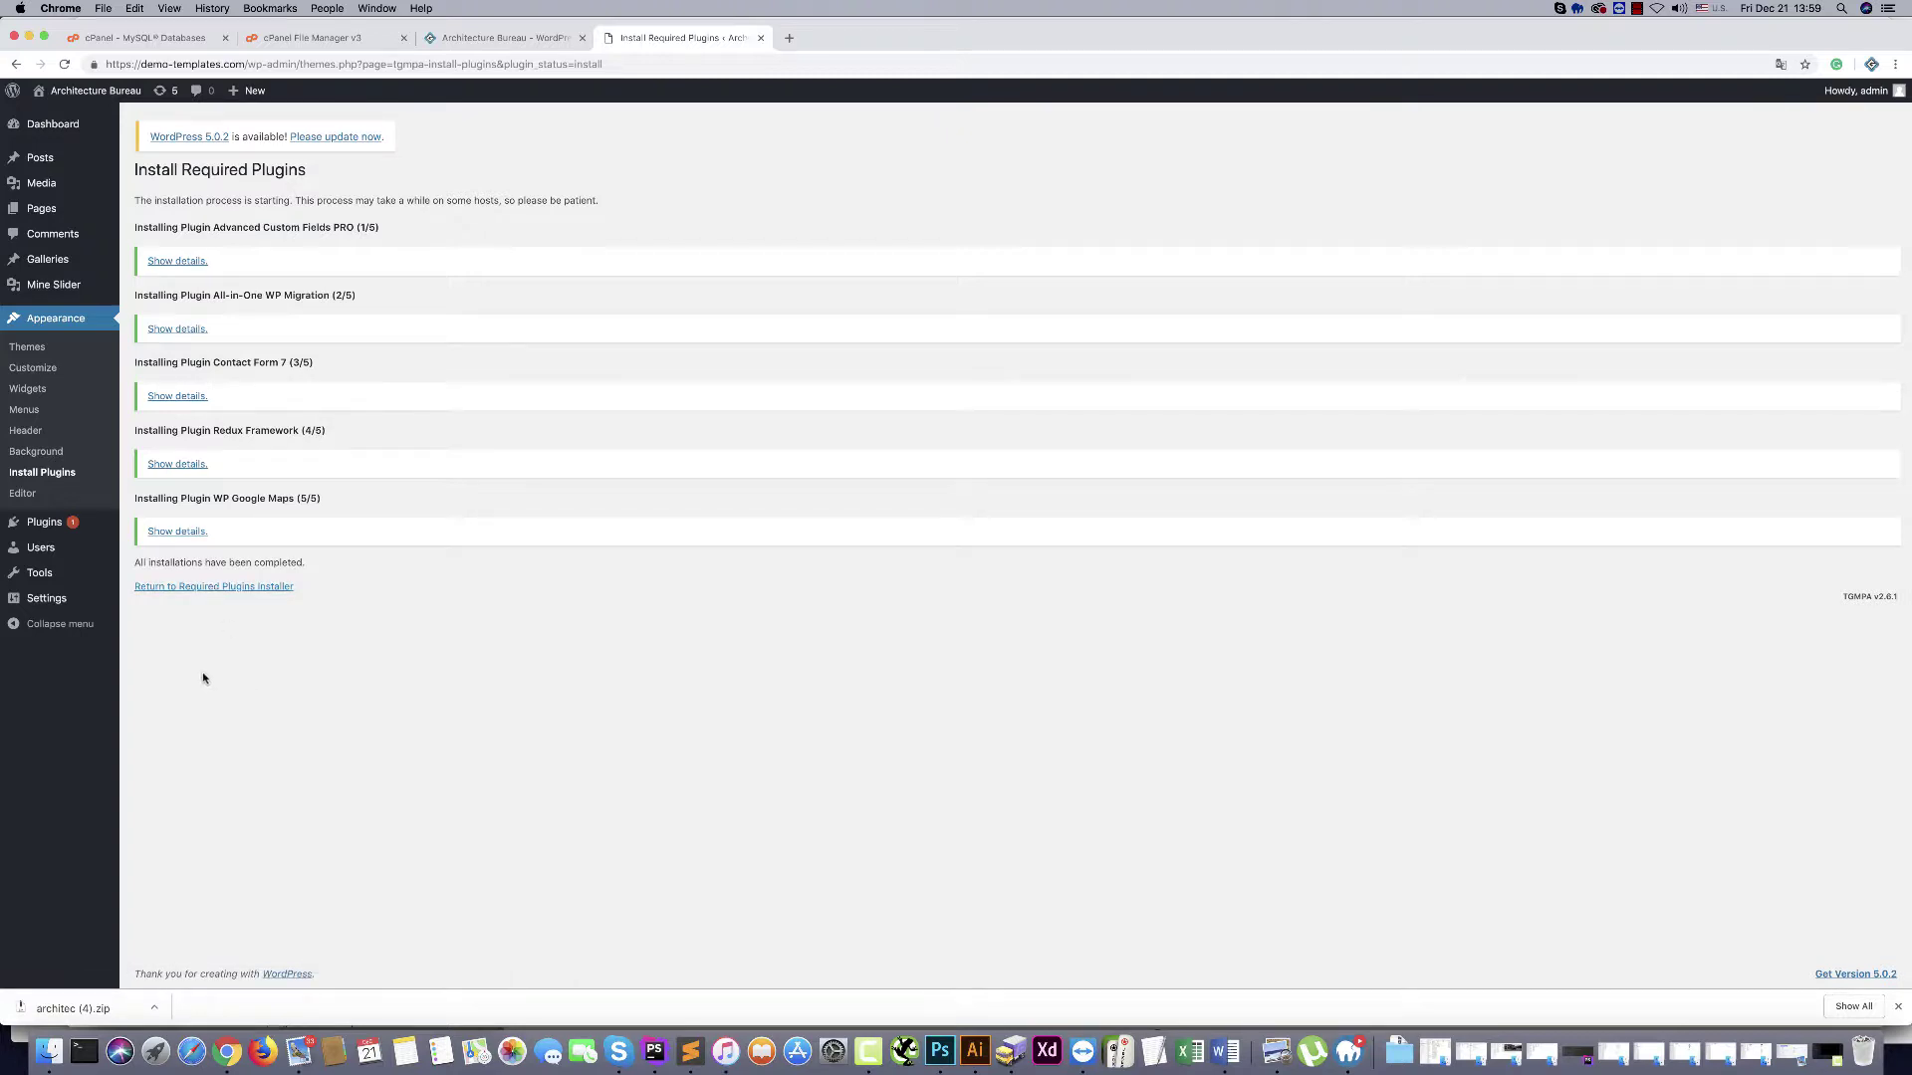
Bulk-activate all five required Architec plugins and dismiss Chrome's download bar
click(187, 588)
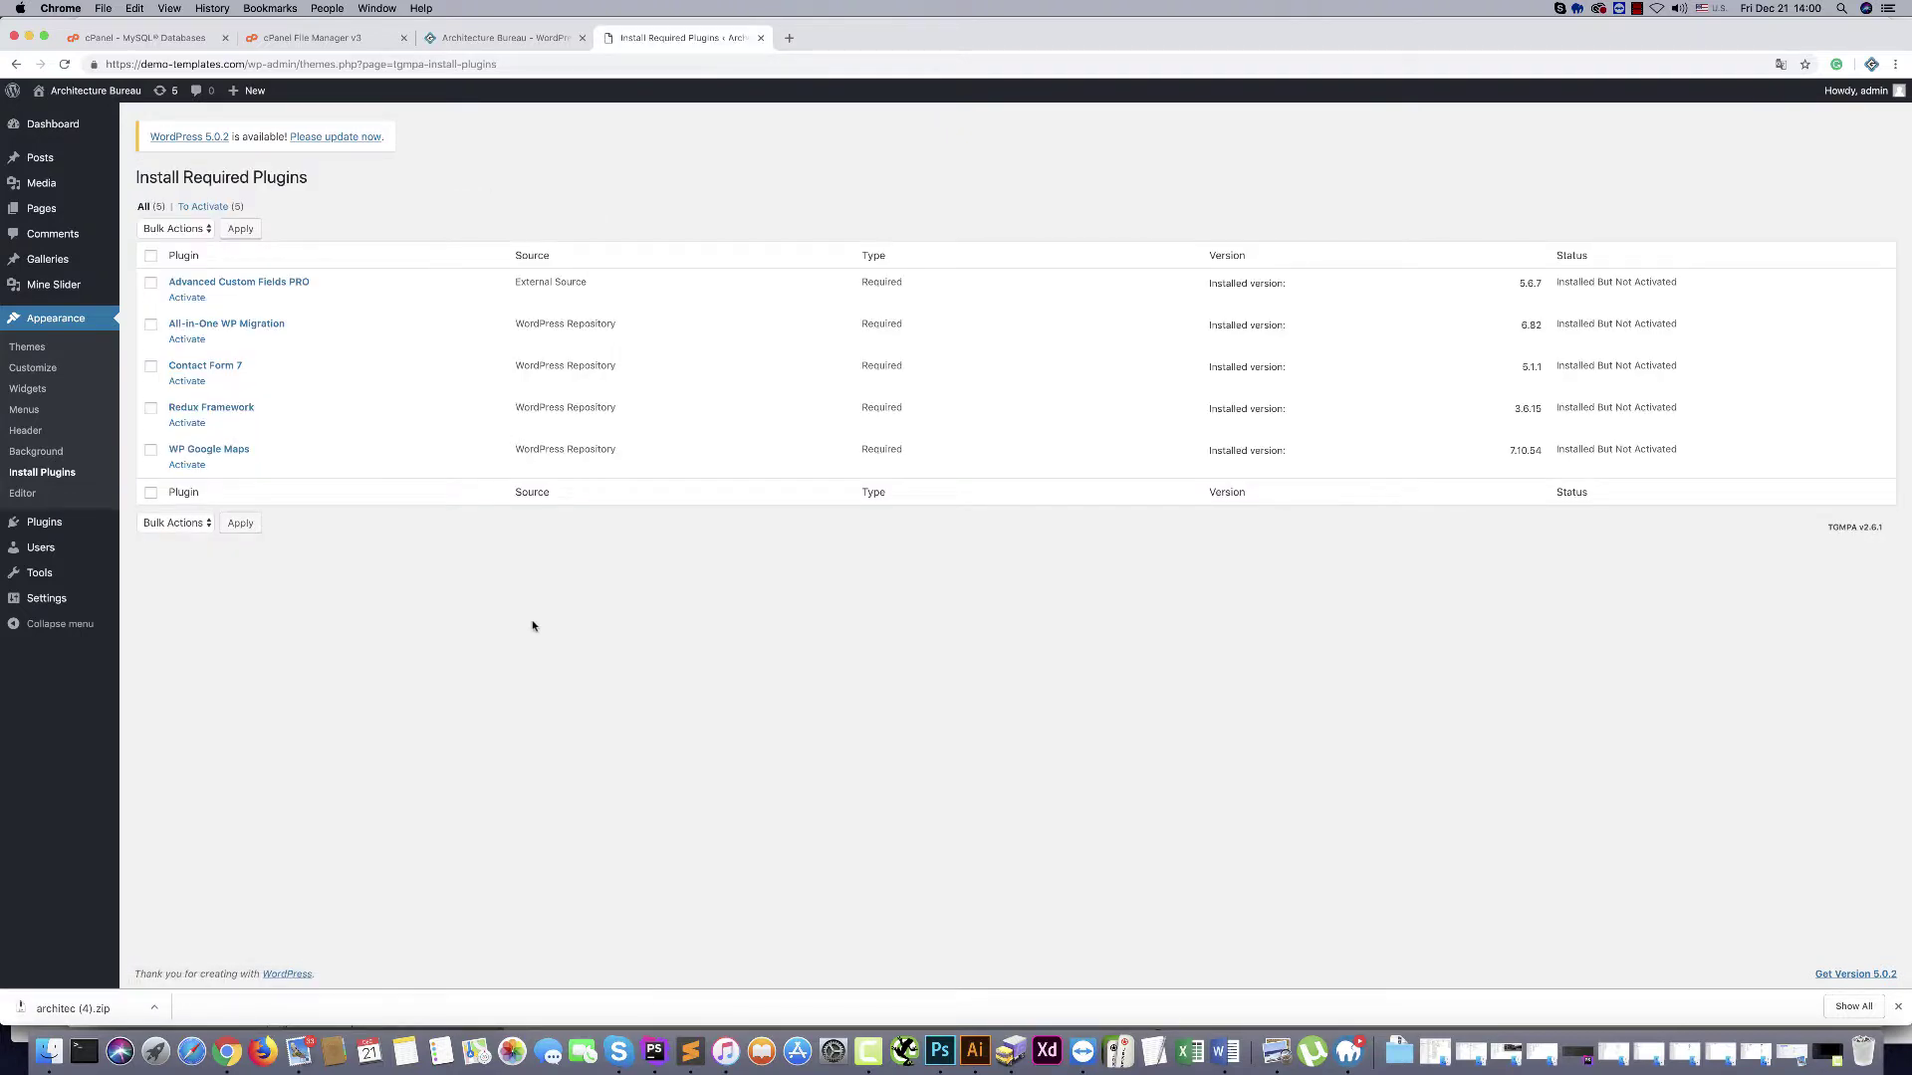
click(150, 257)
click(181, 231)
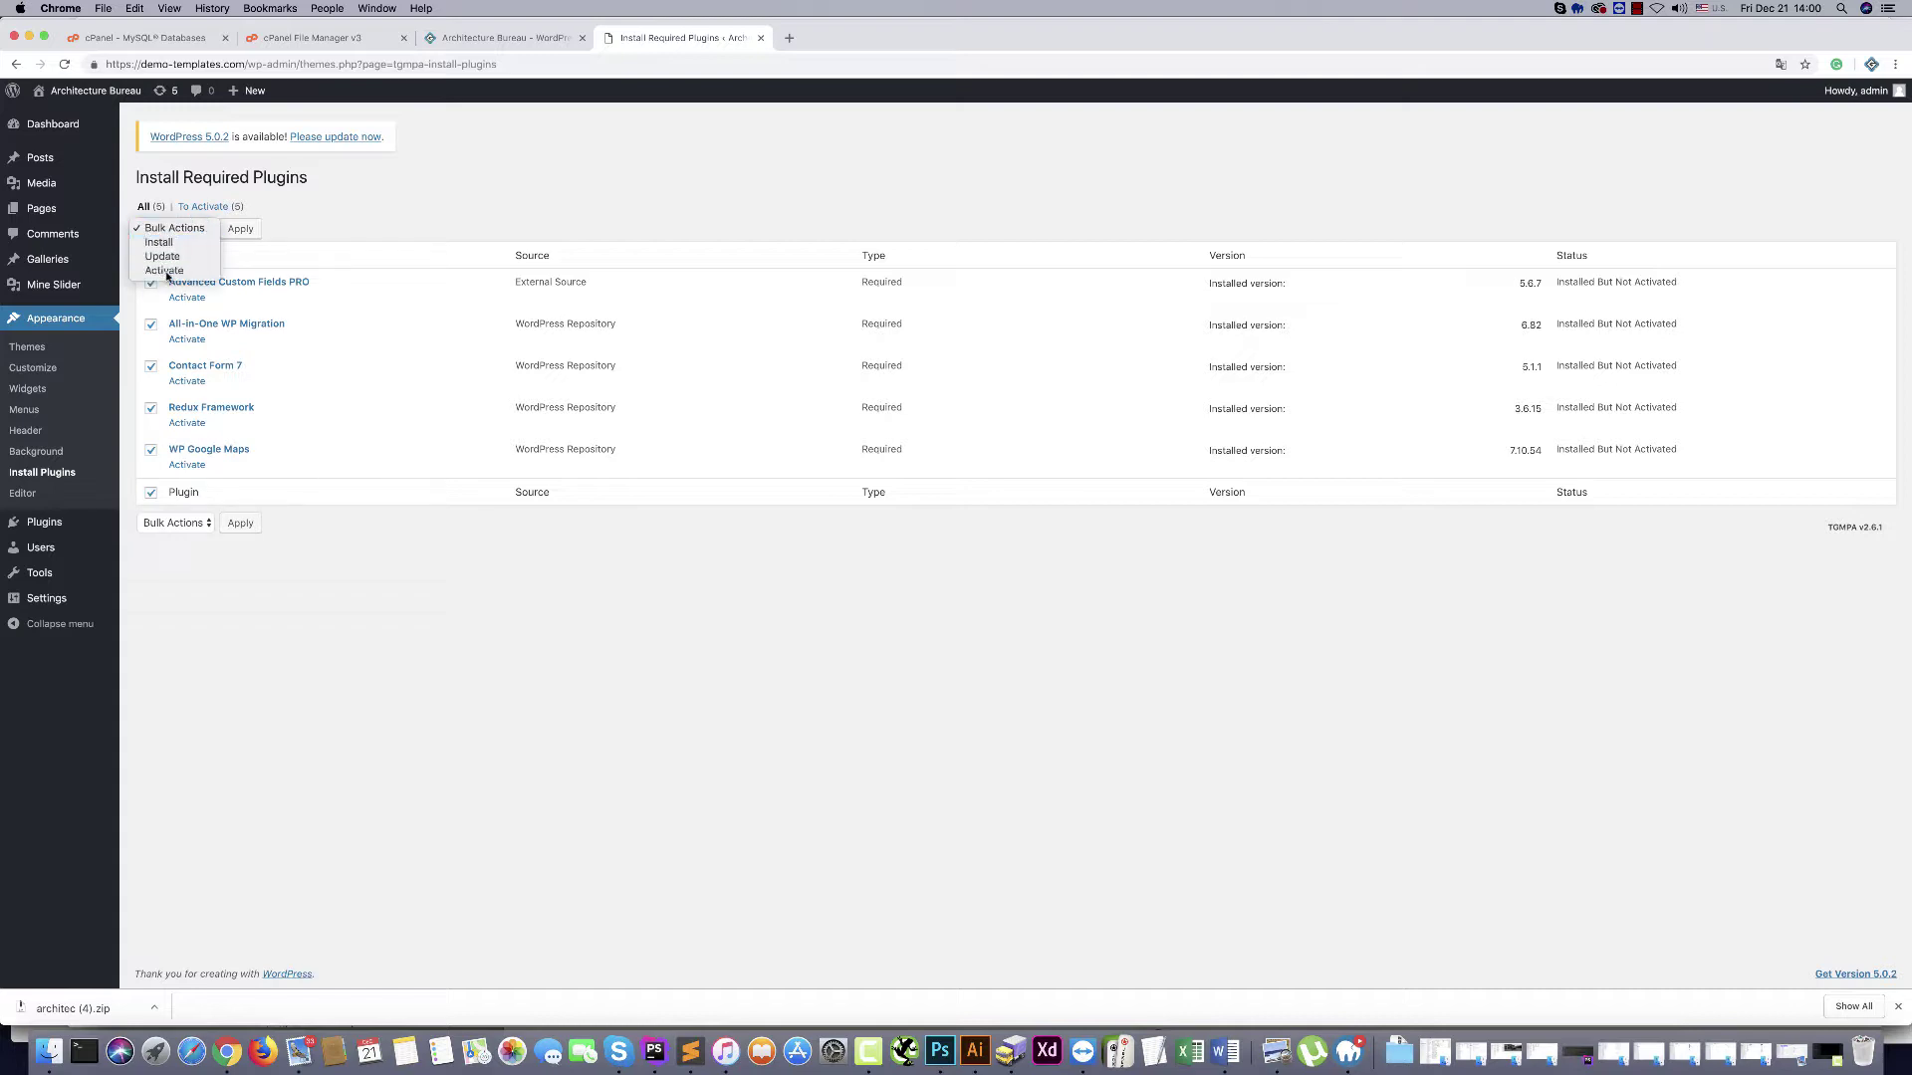
click(166, 271)
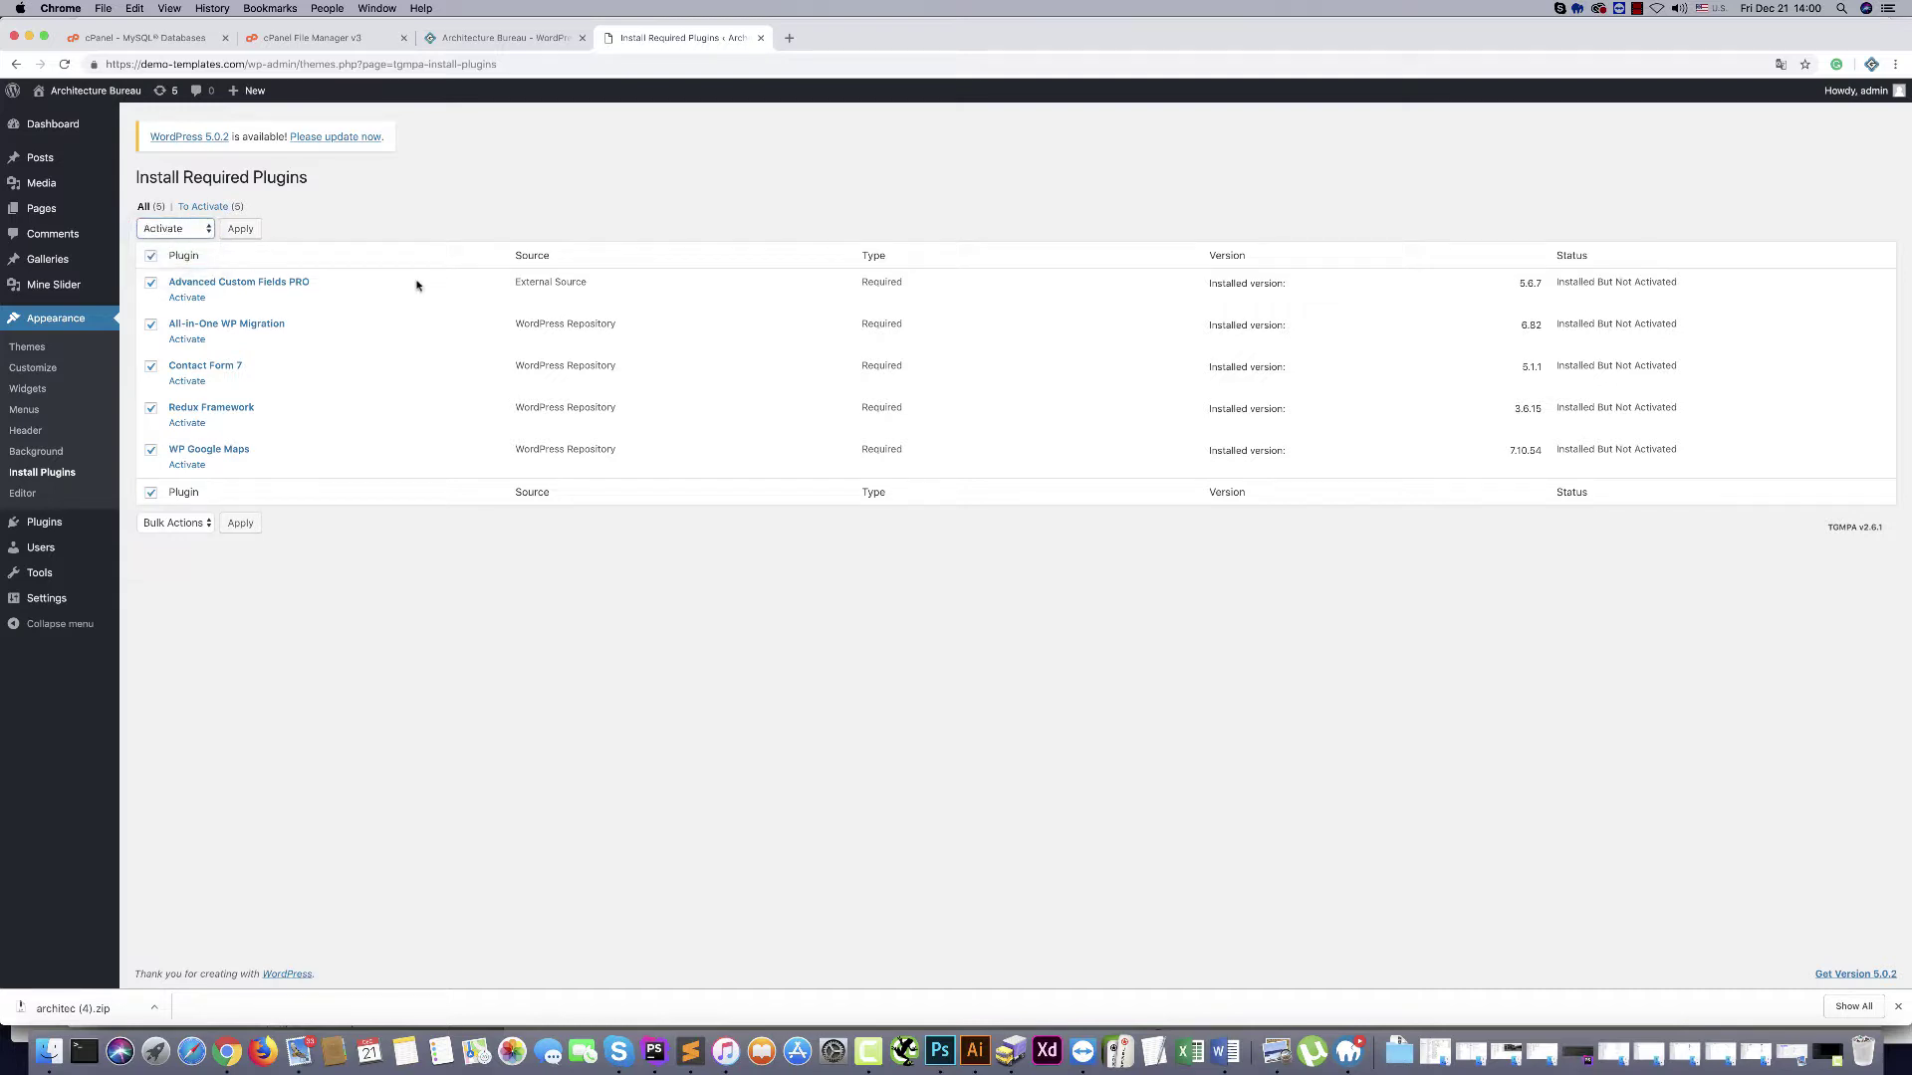
click(240, 228)
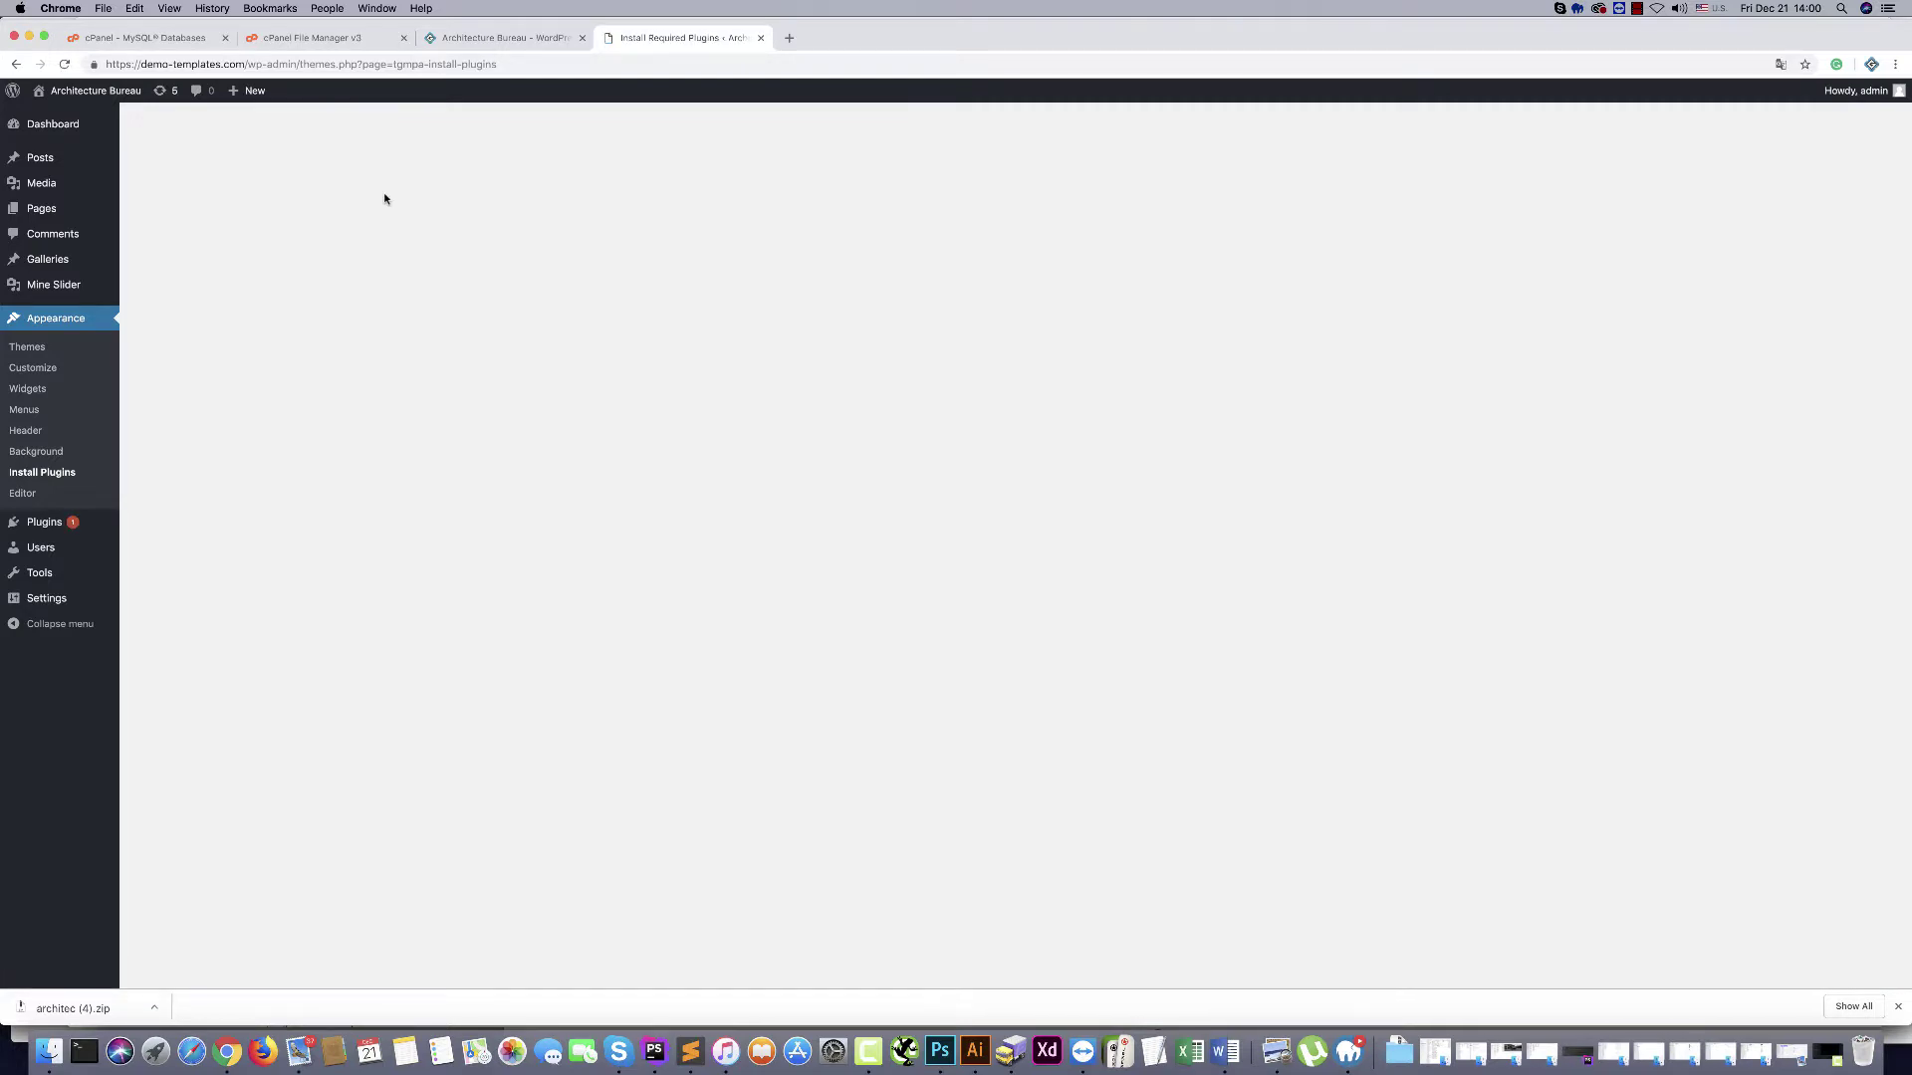
click(1897, 1007)
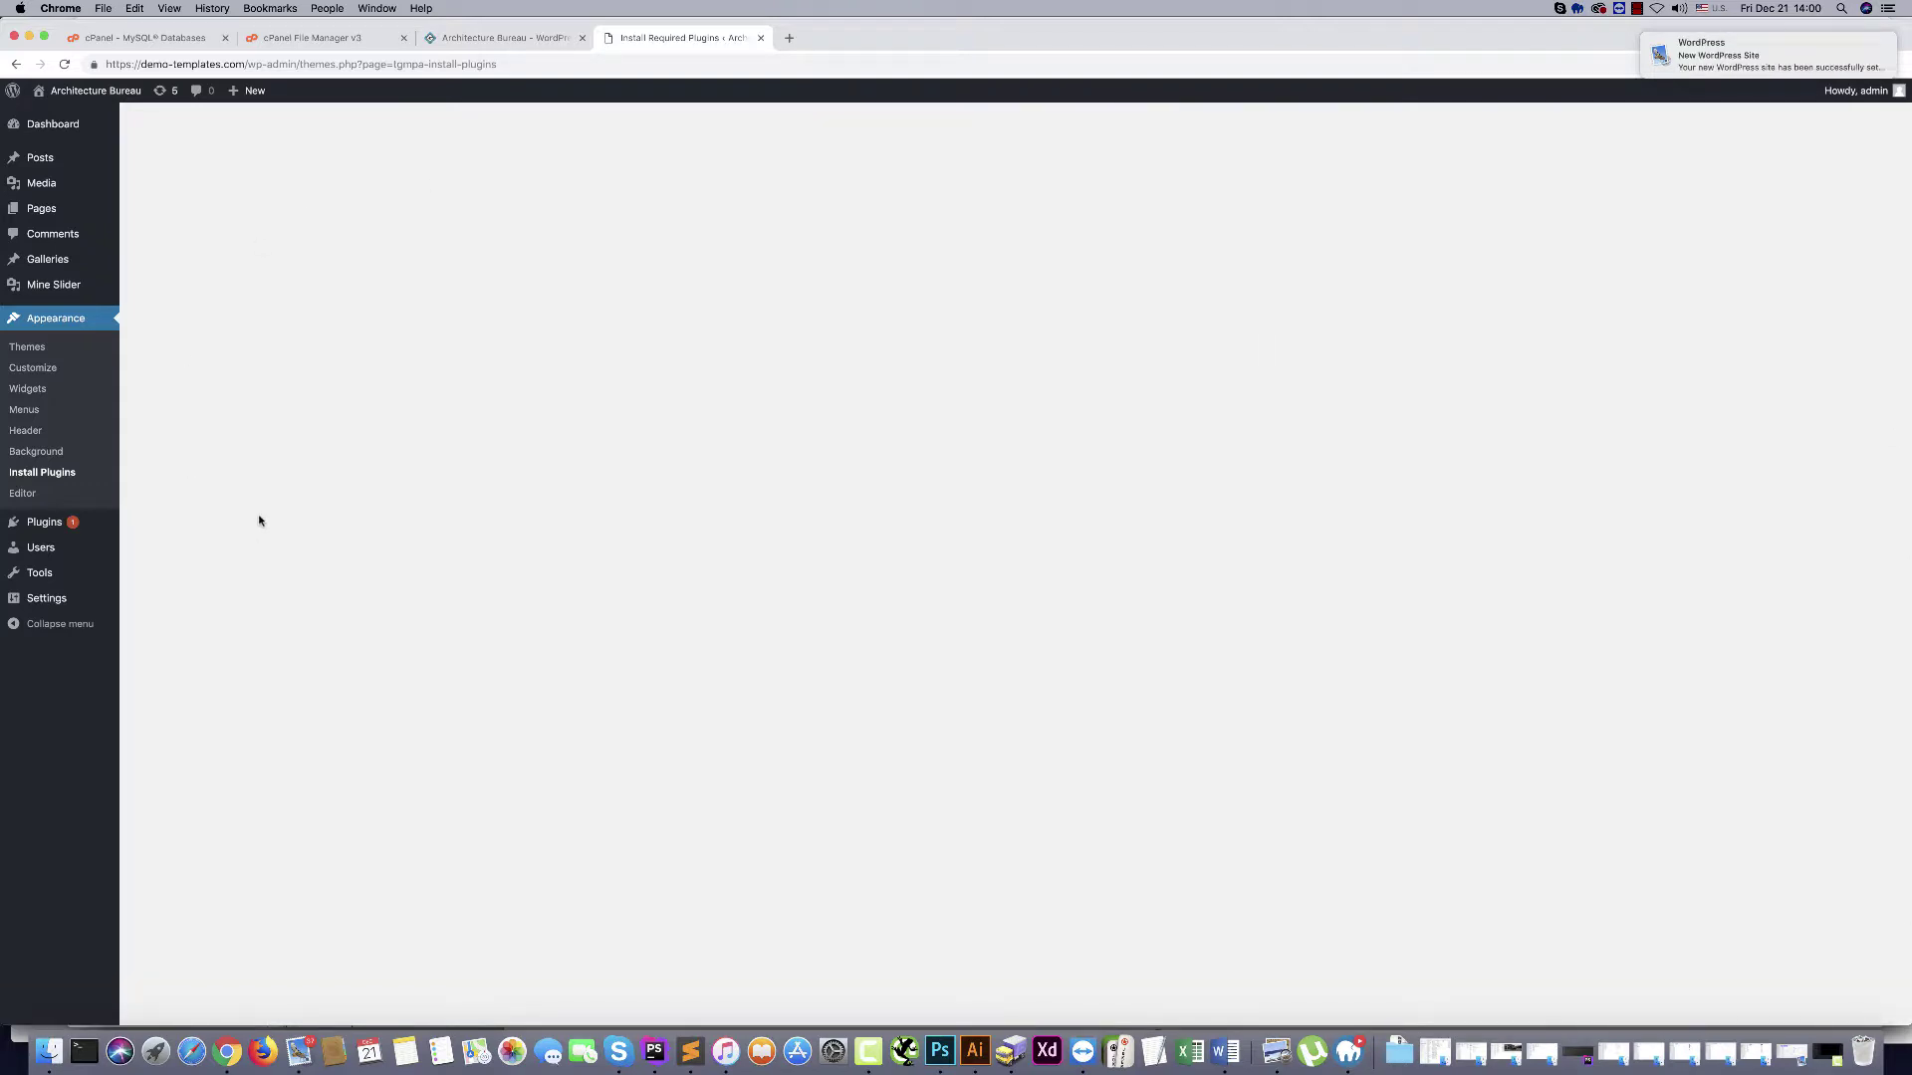
mouse_move(1707, 57)
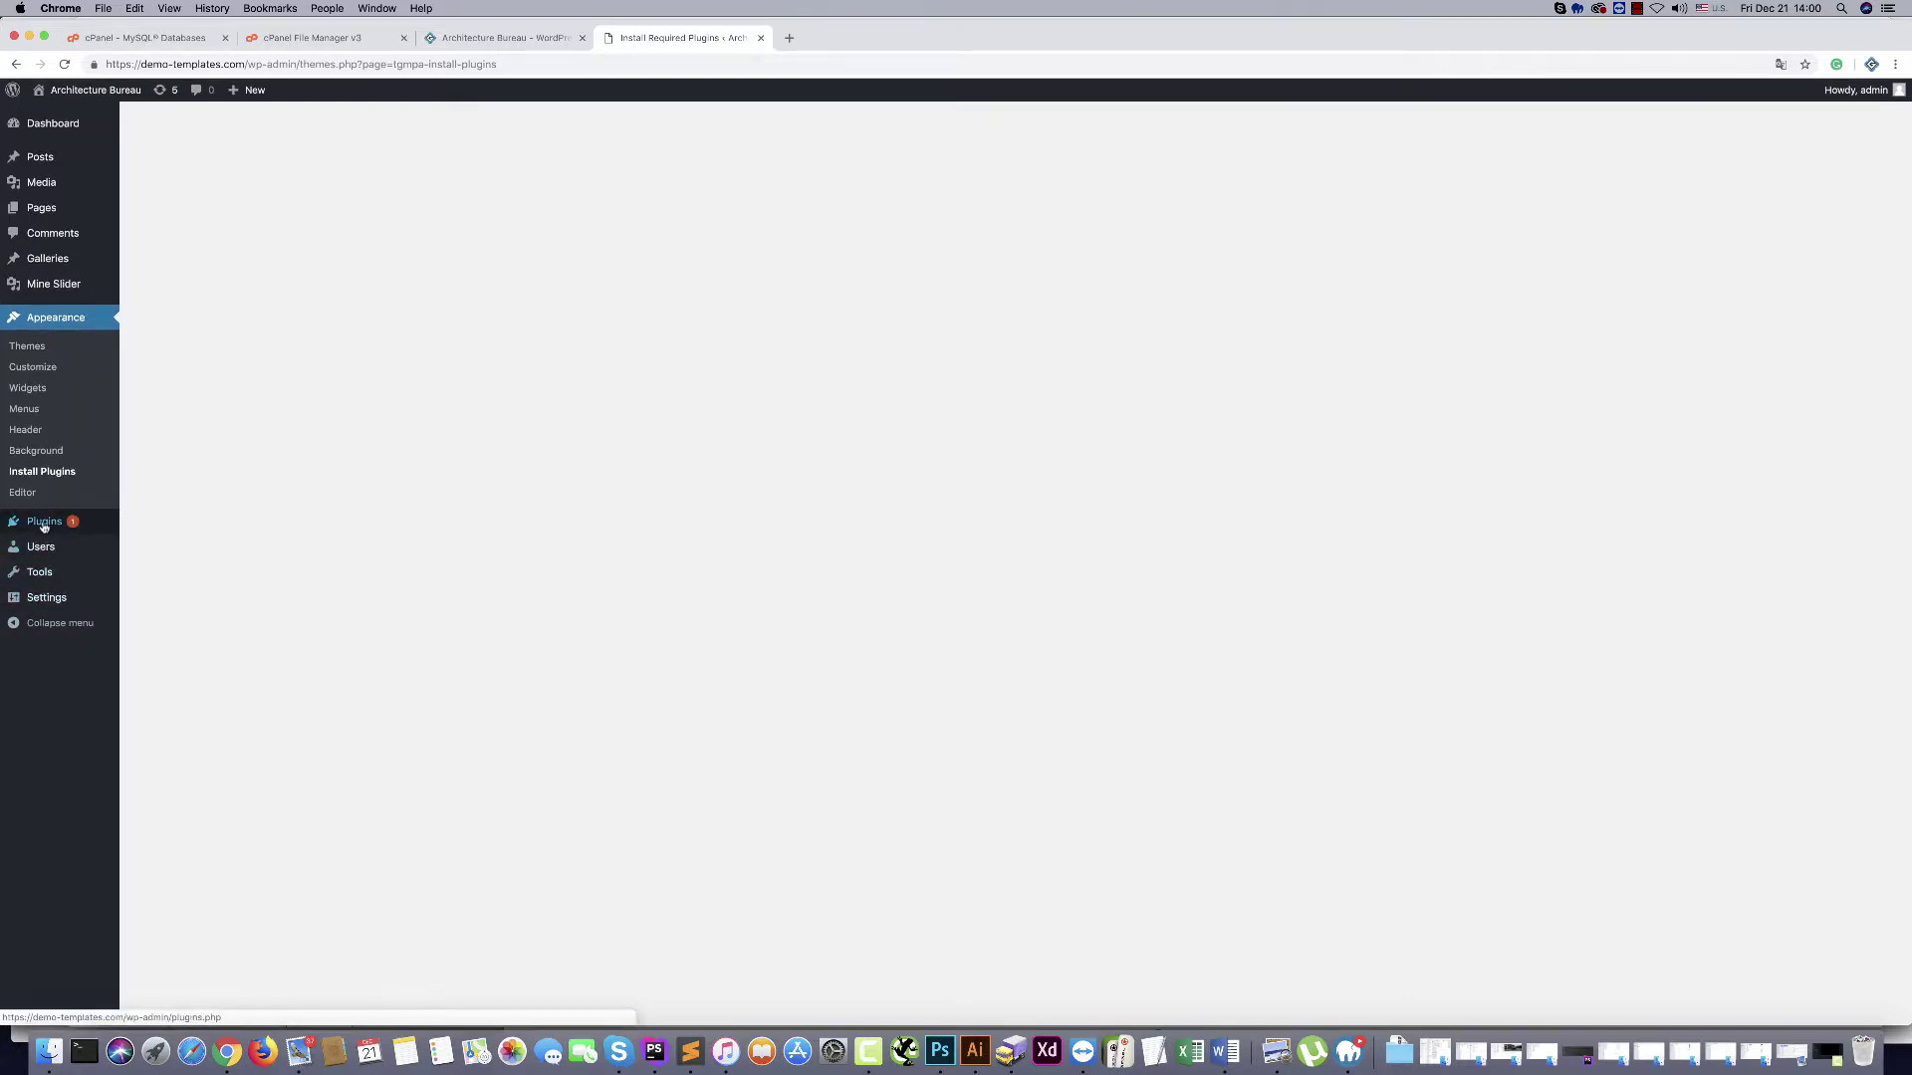
Update Akismet Anti-Spam to version 4.1 from the Installed Plugins list
click(43, 524)
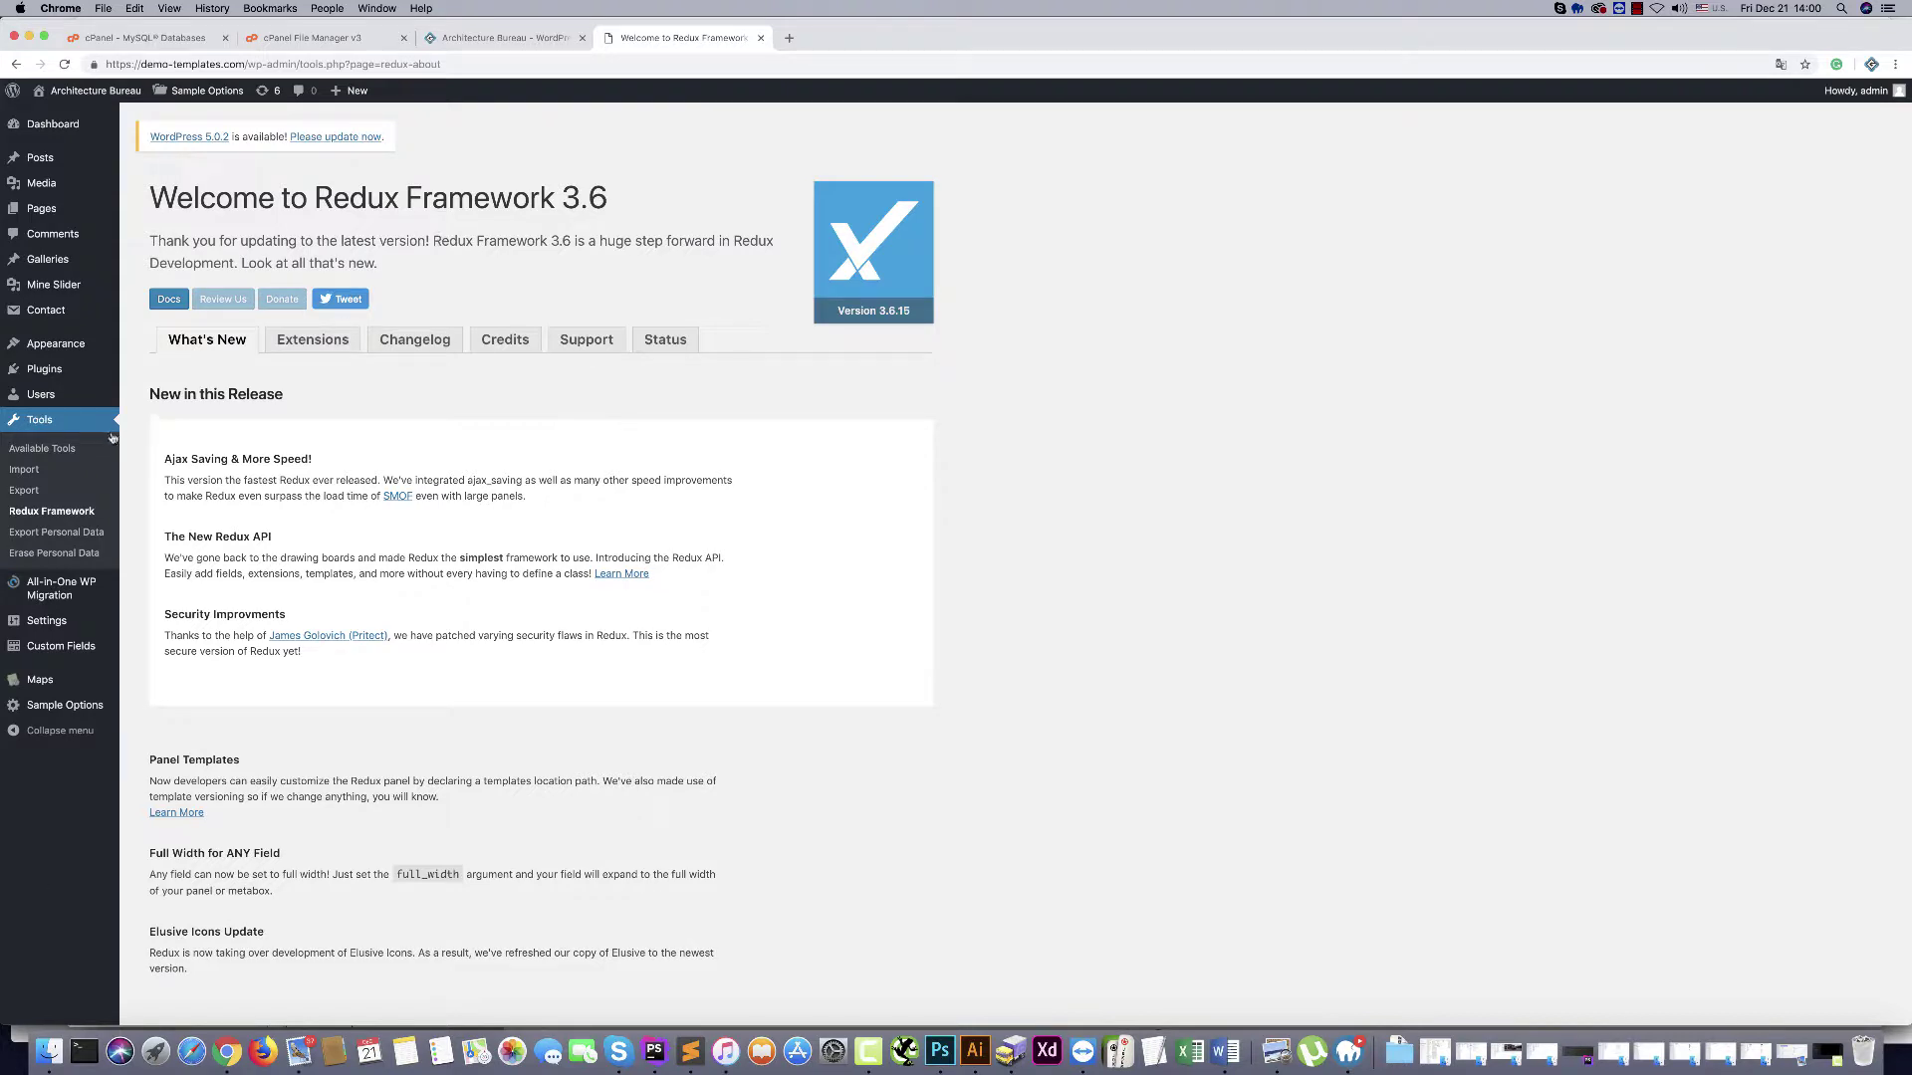
click(44, 375)
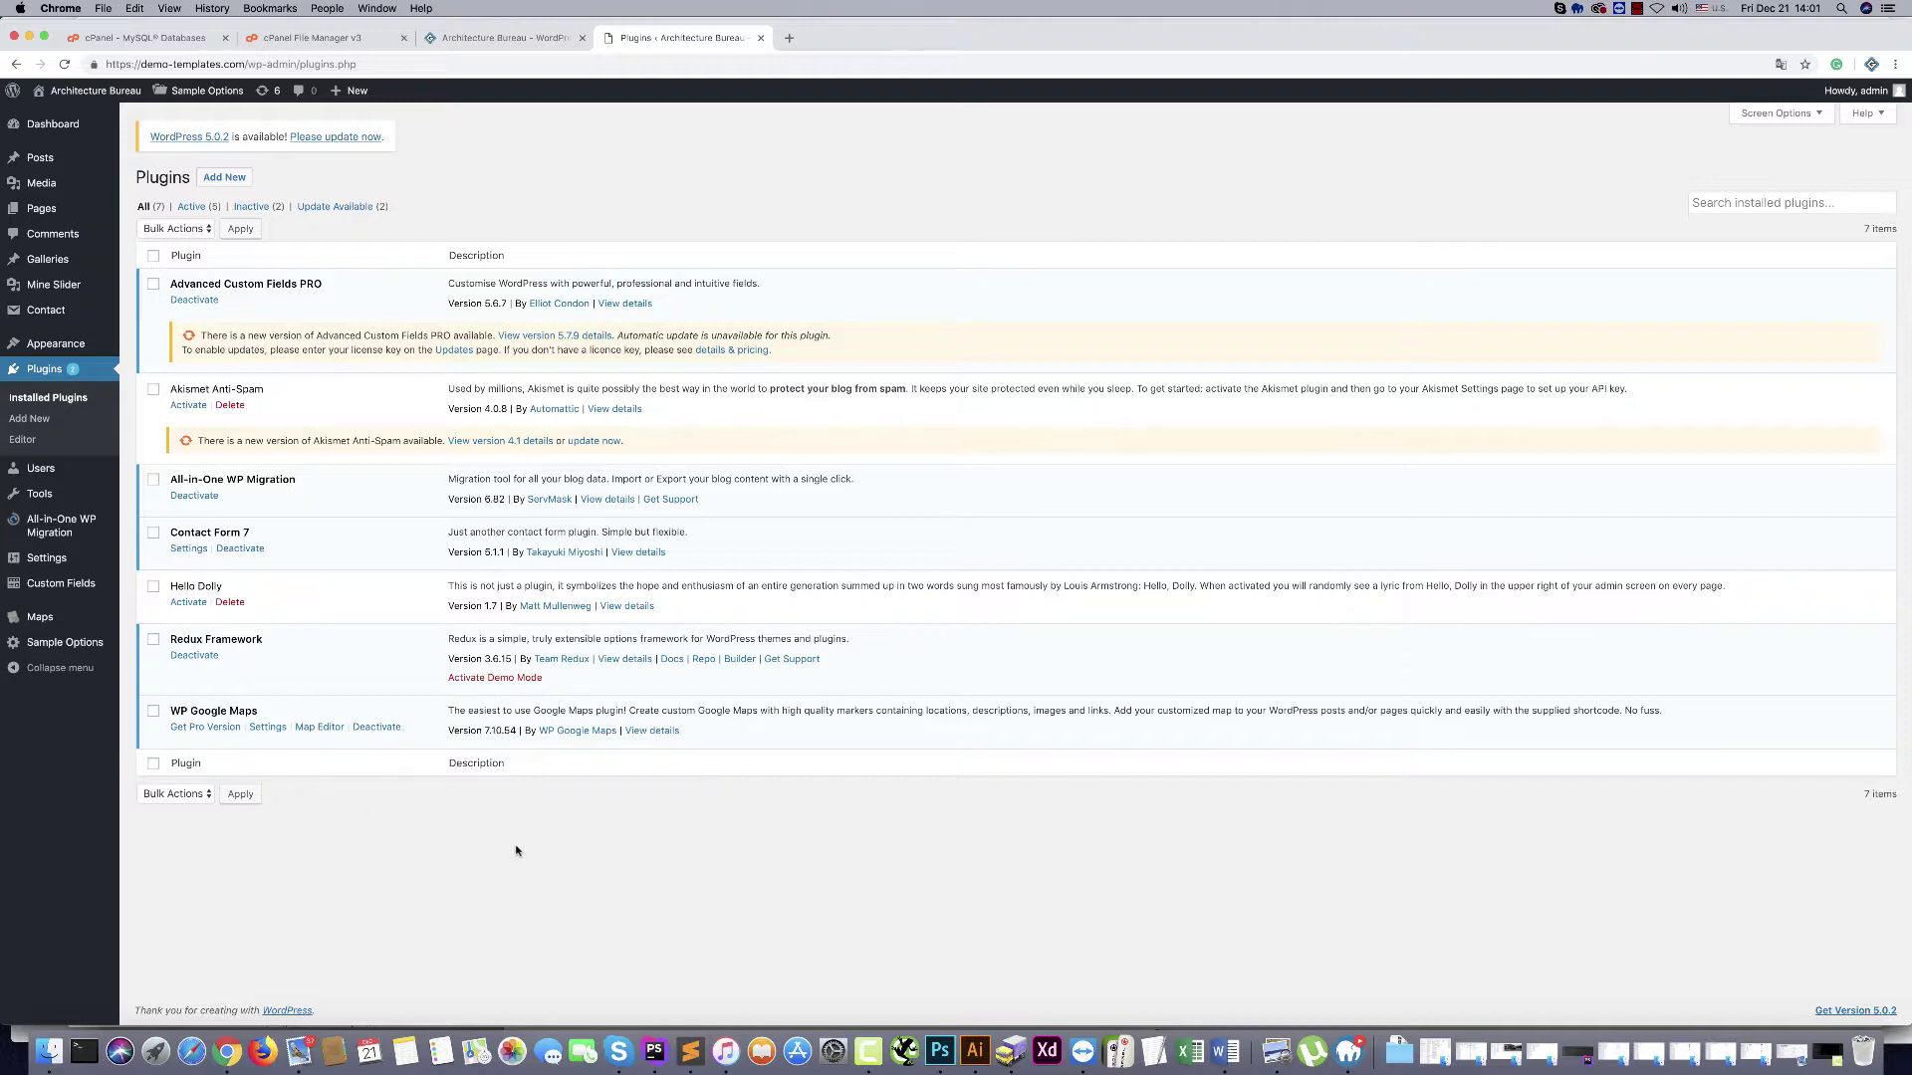
click(605, 440)
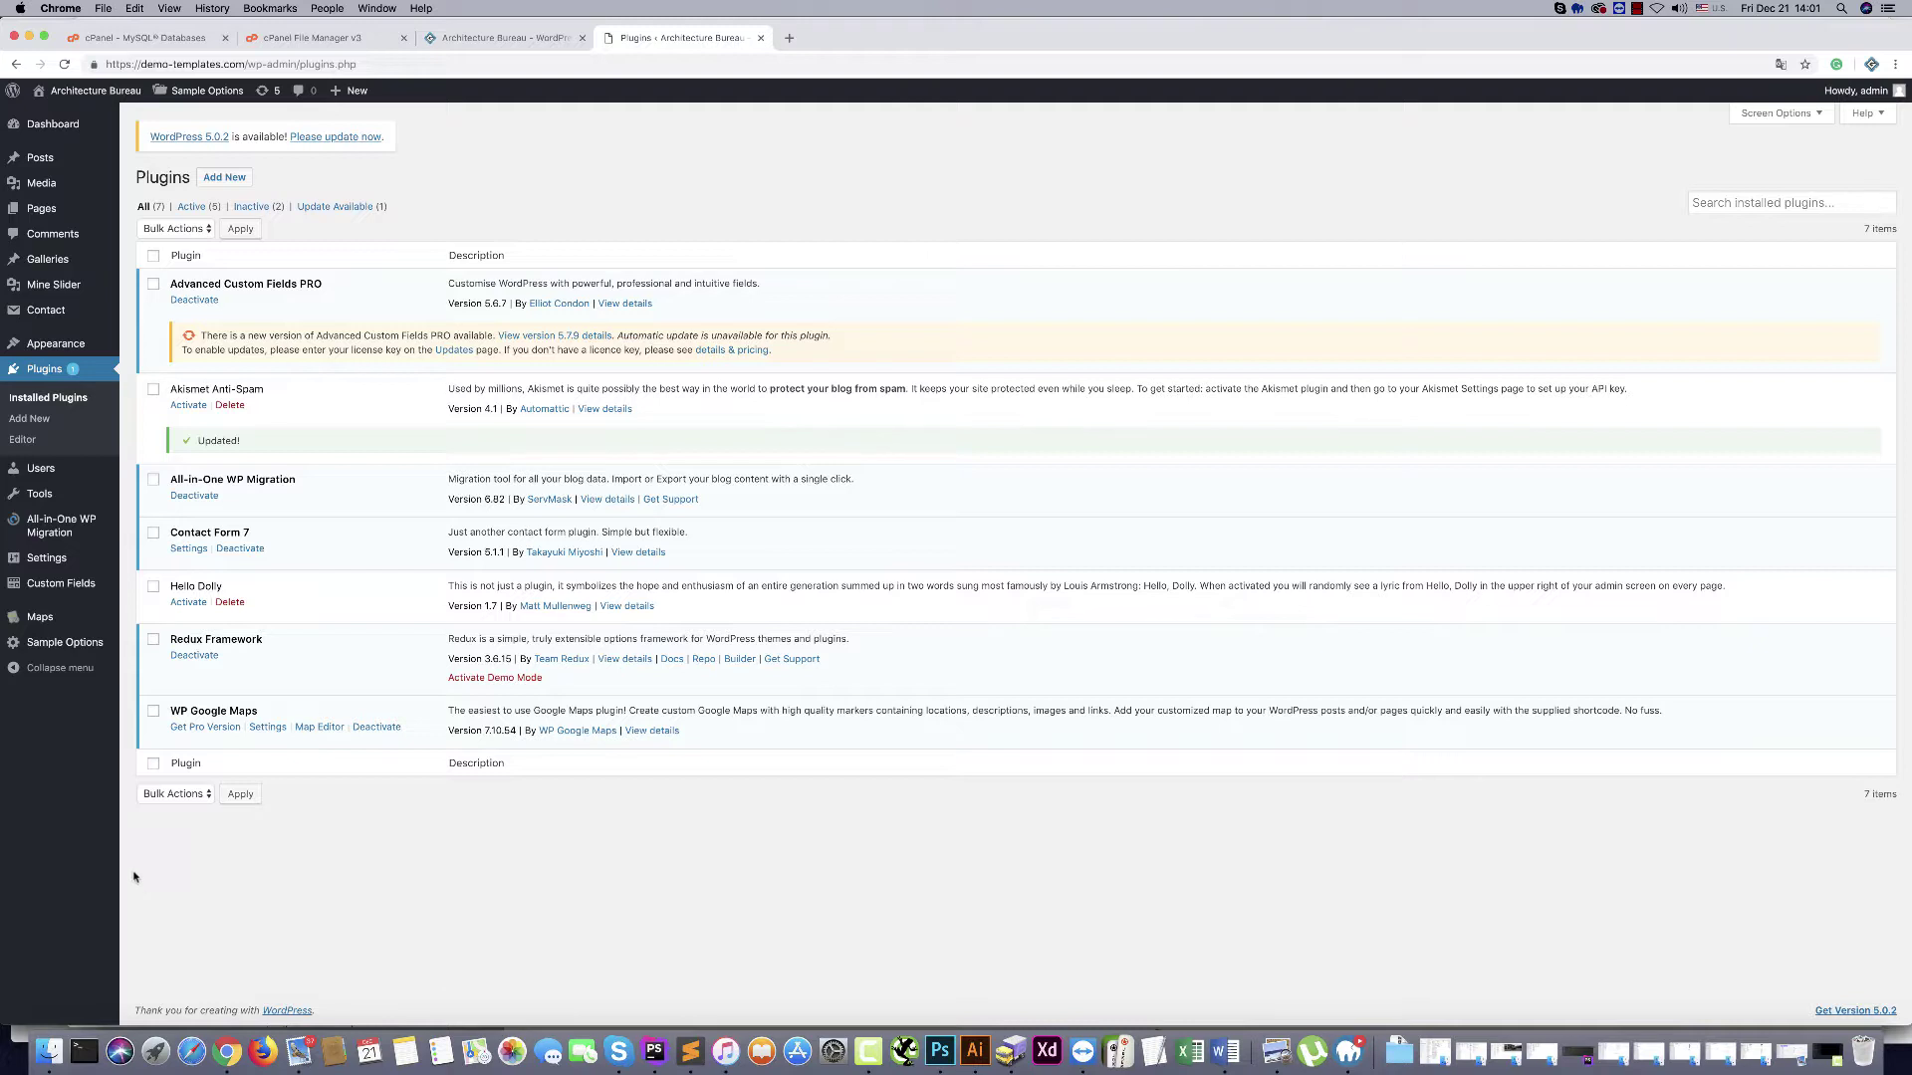
mouse_move(38, 538)
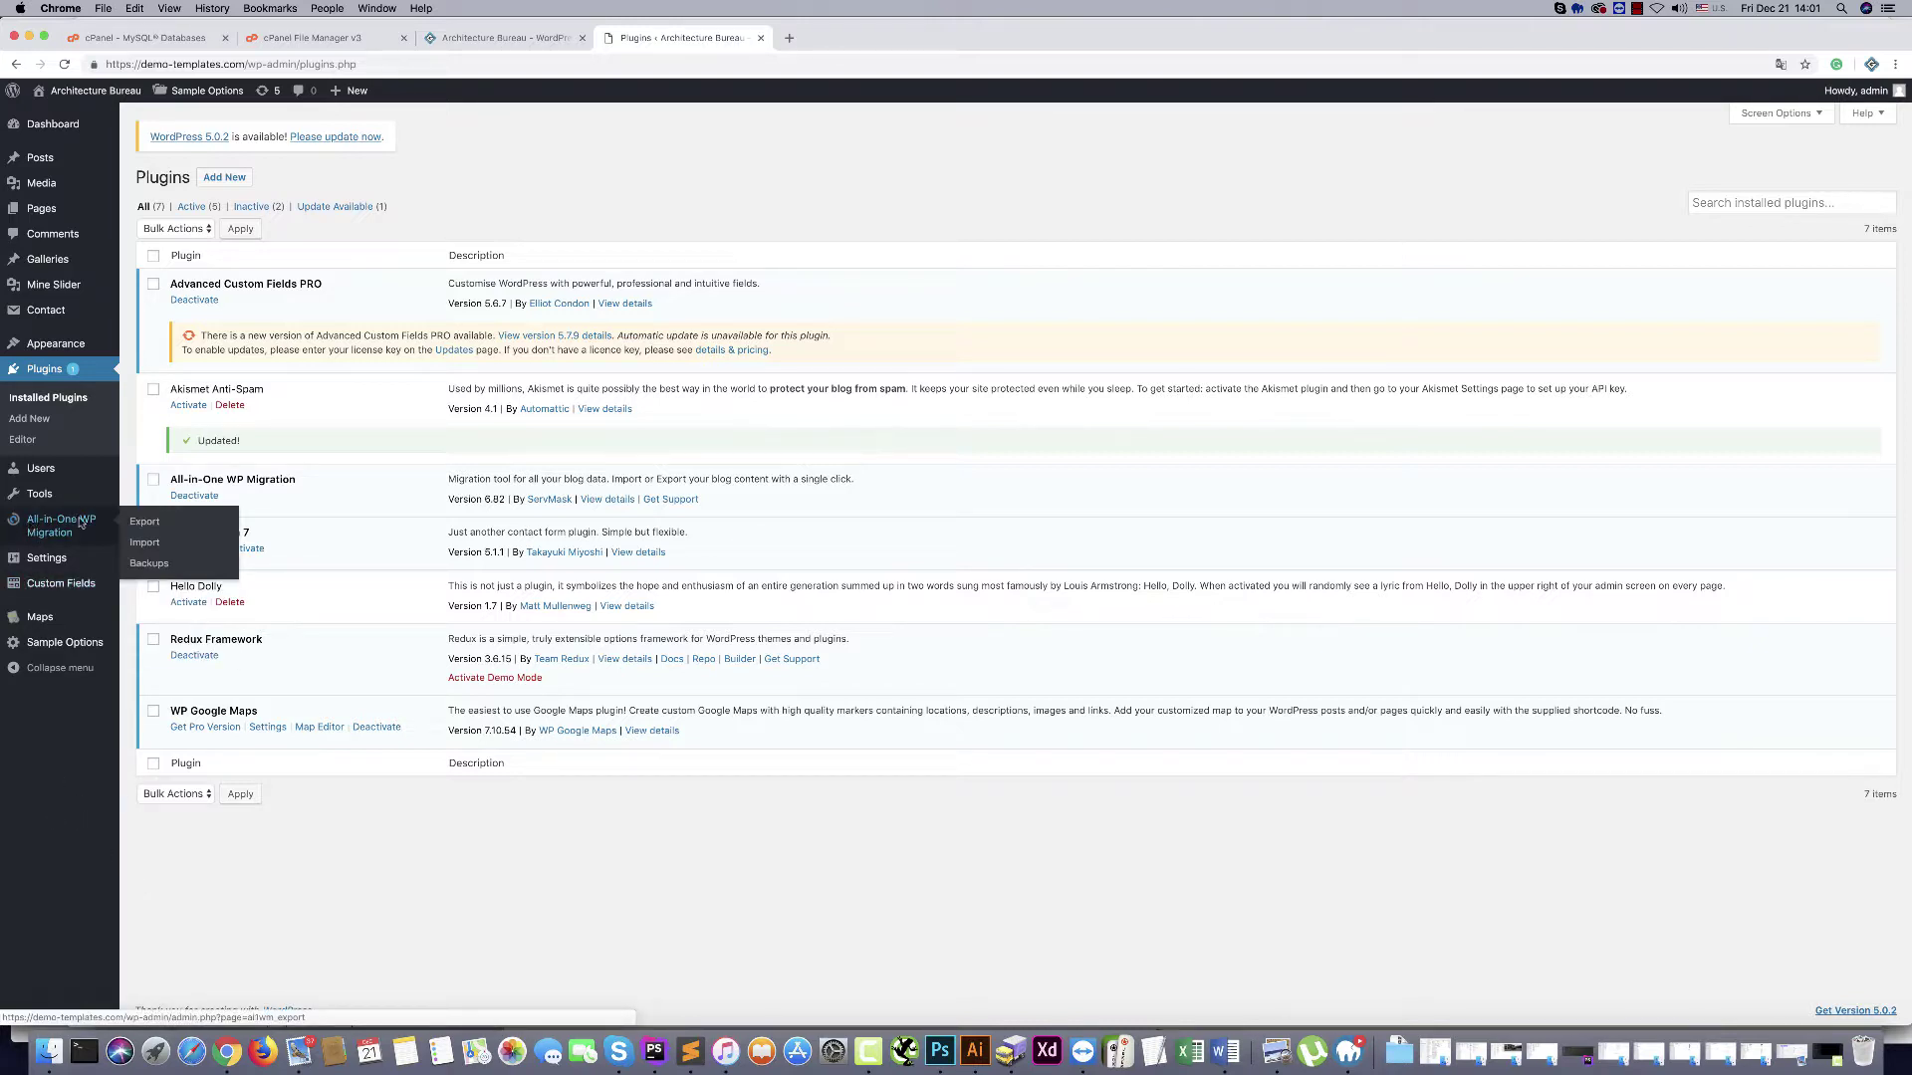
Import import-content.wpress from the 697/import folder via All-in-One WP Migration's Import From File
click(140, 544)
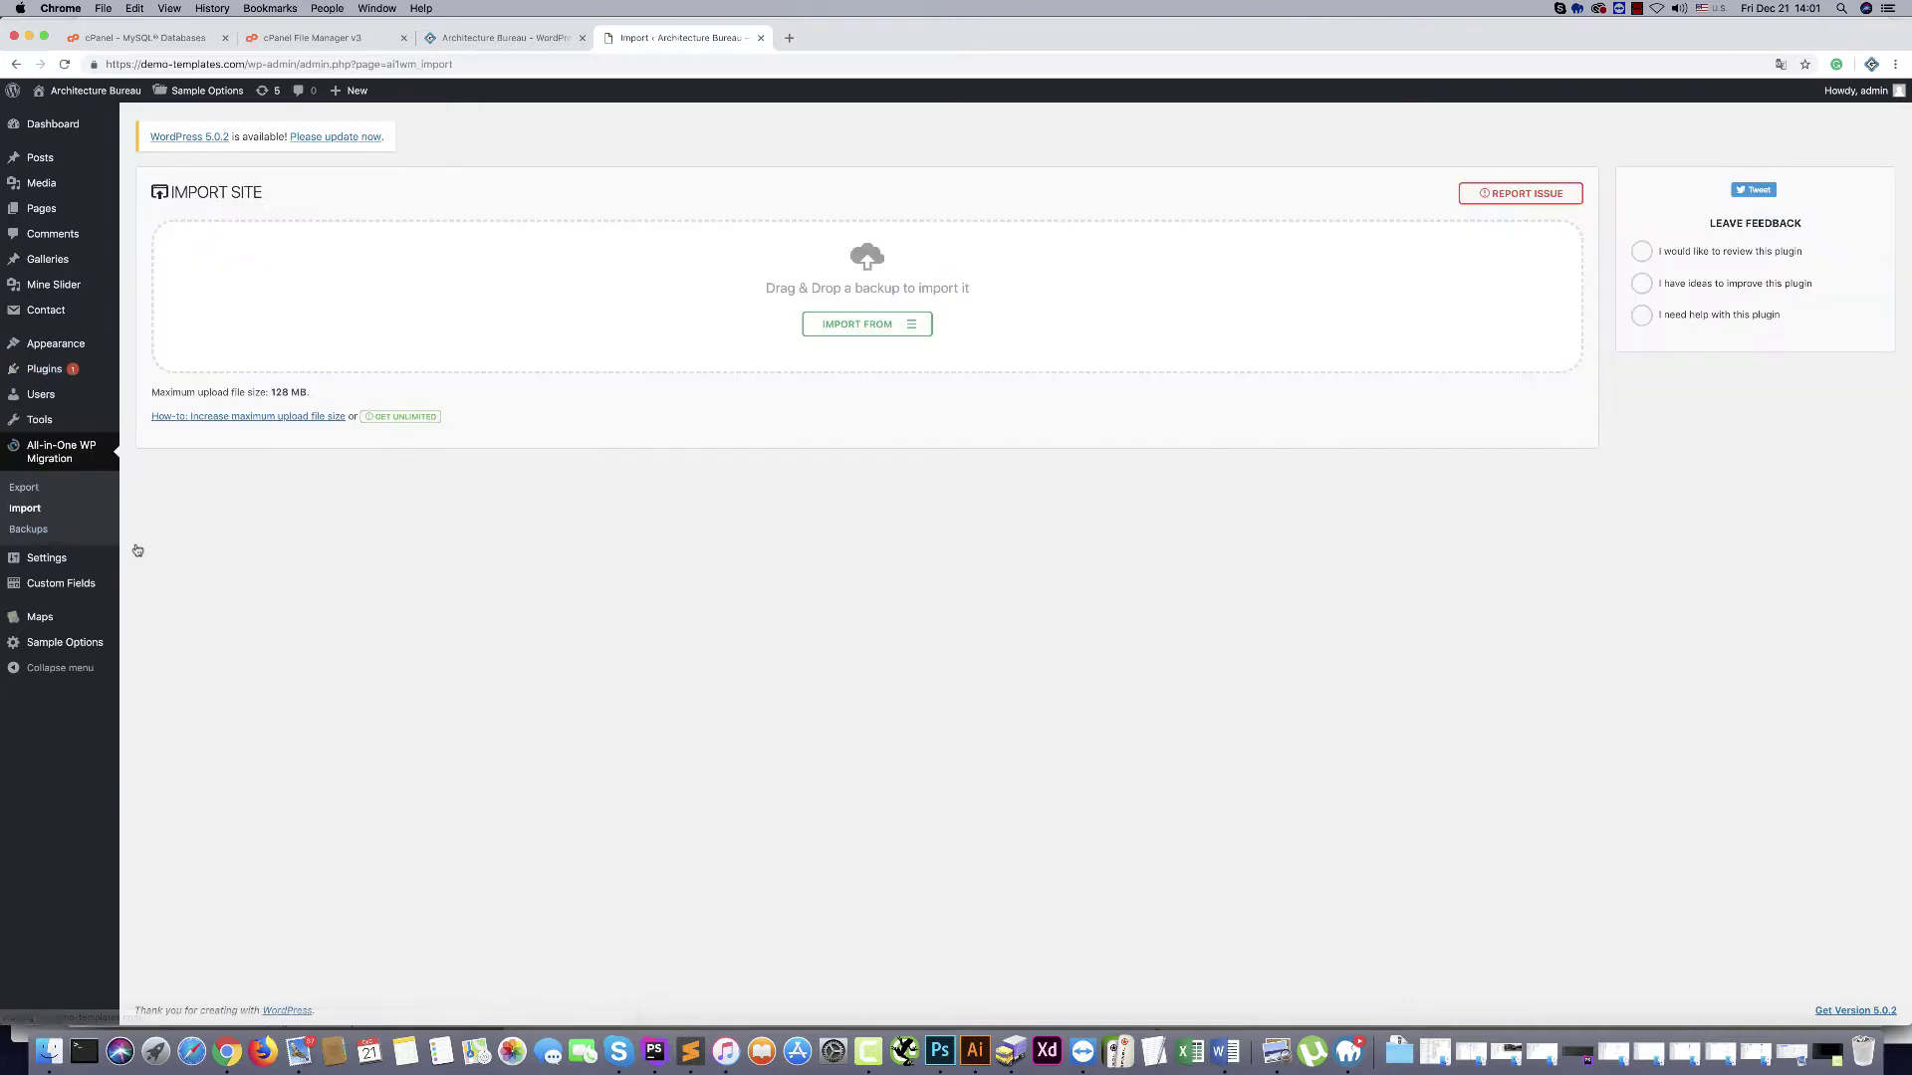
click(919, 329)
click(836, 347)
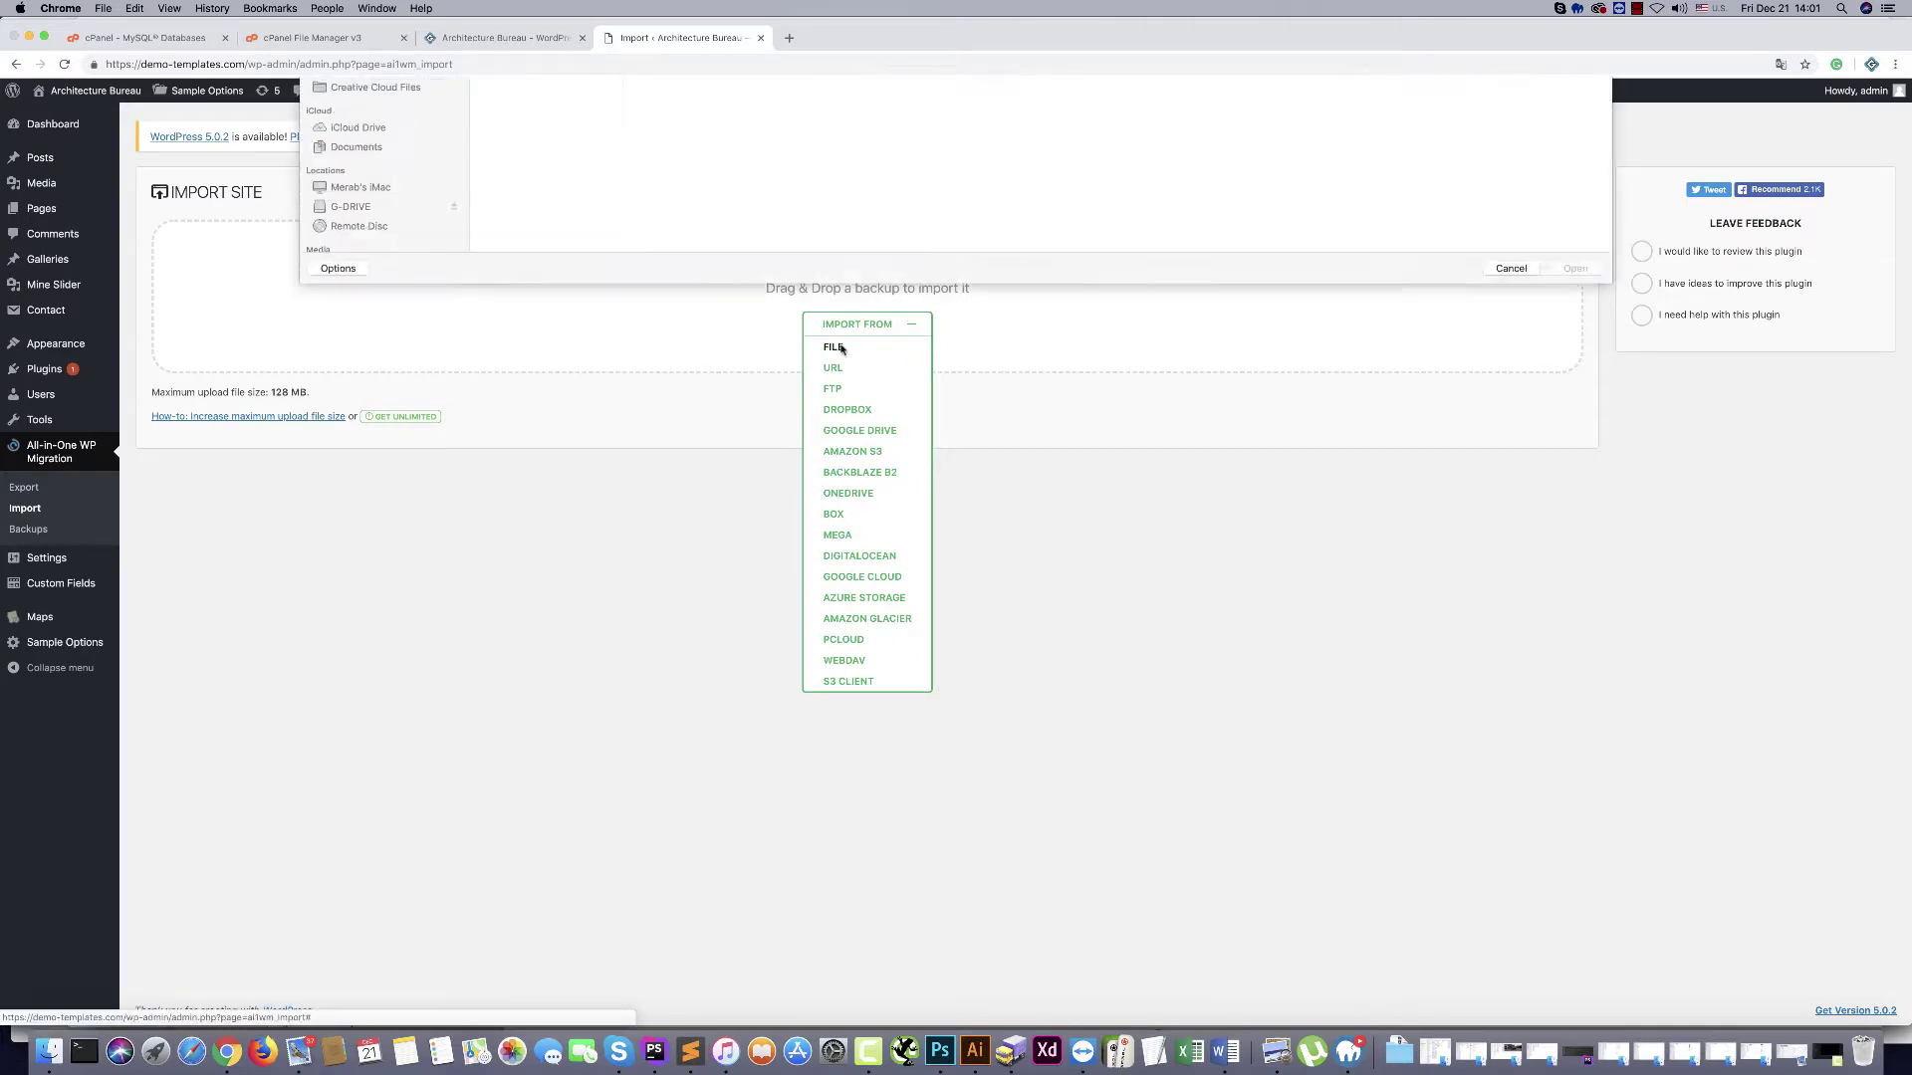
click(936, 91)
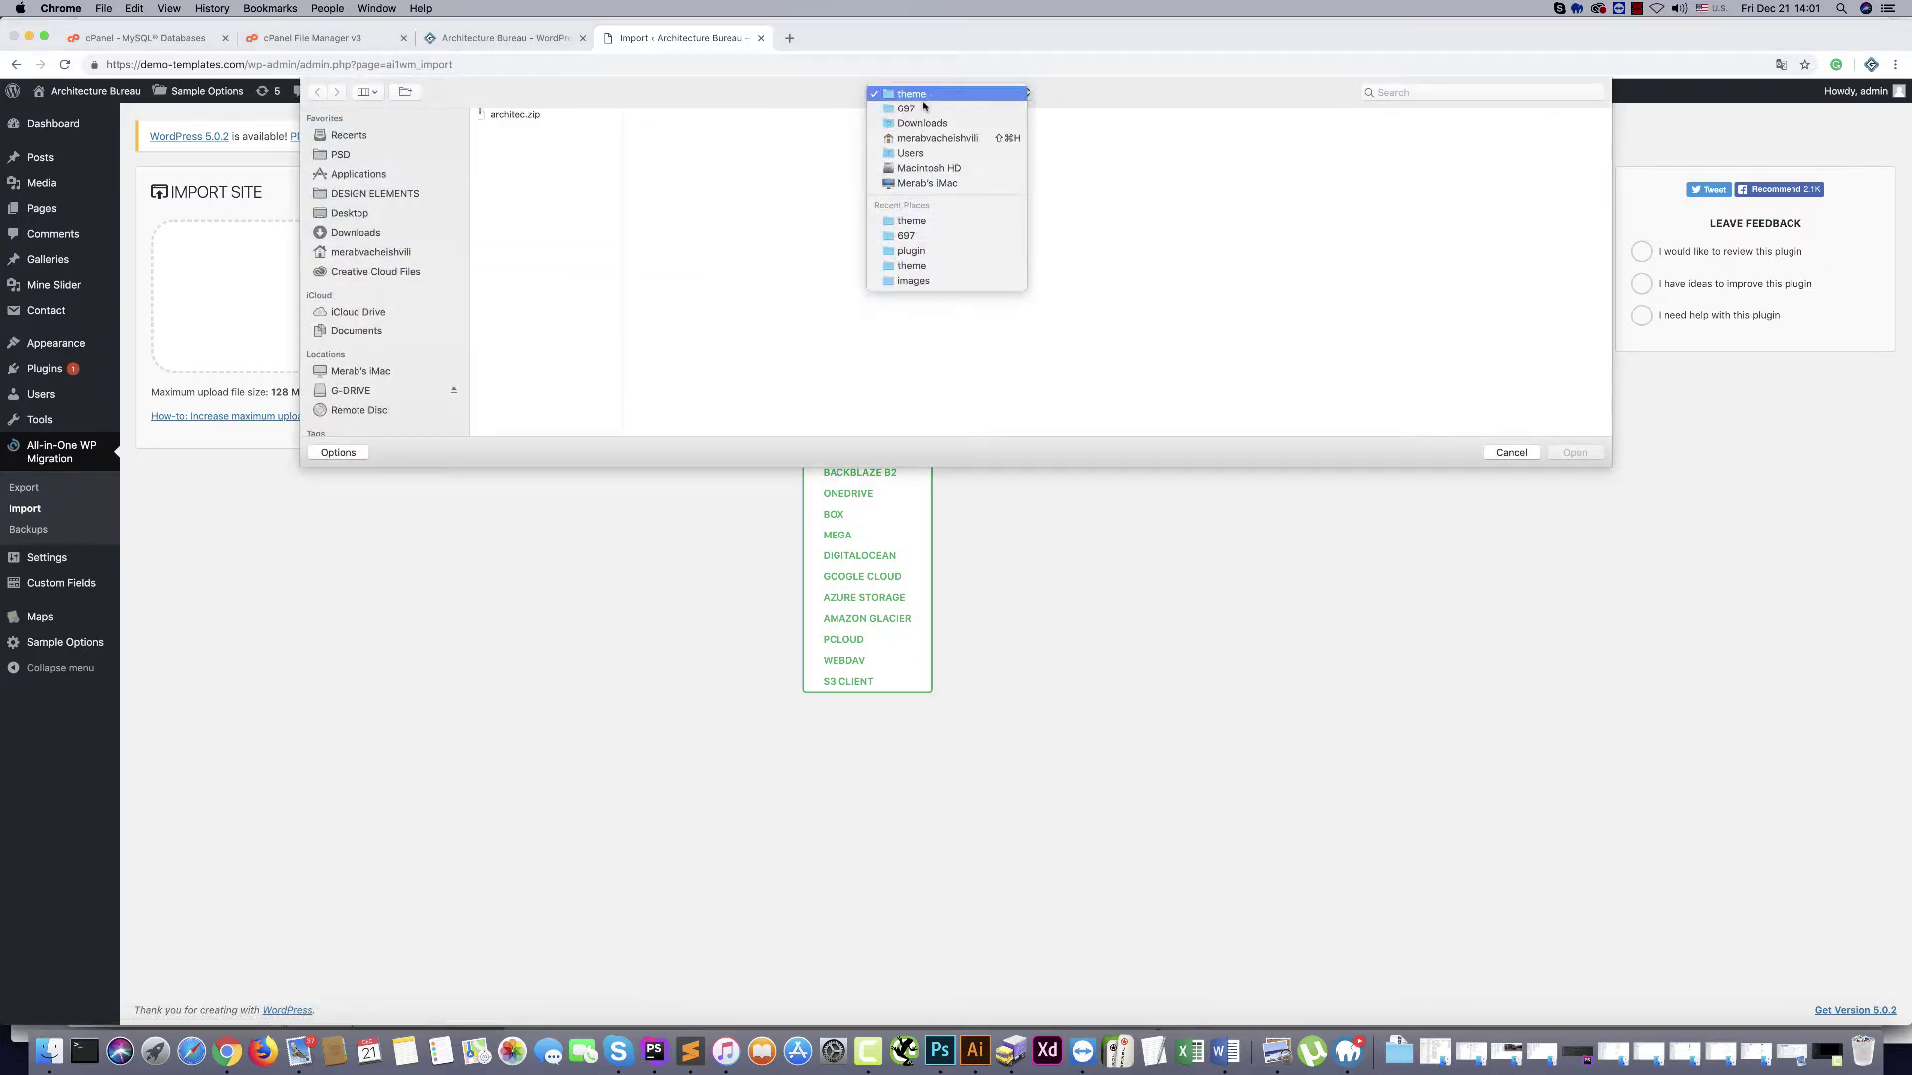
click(911, 106)
click(656, 115)
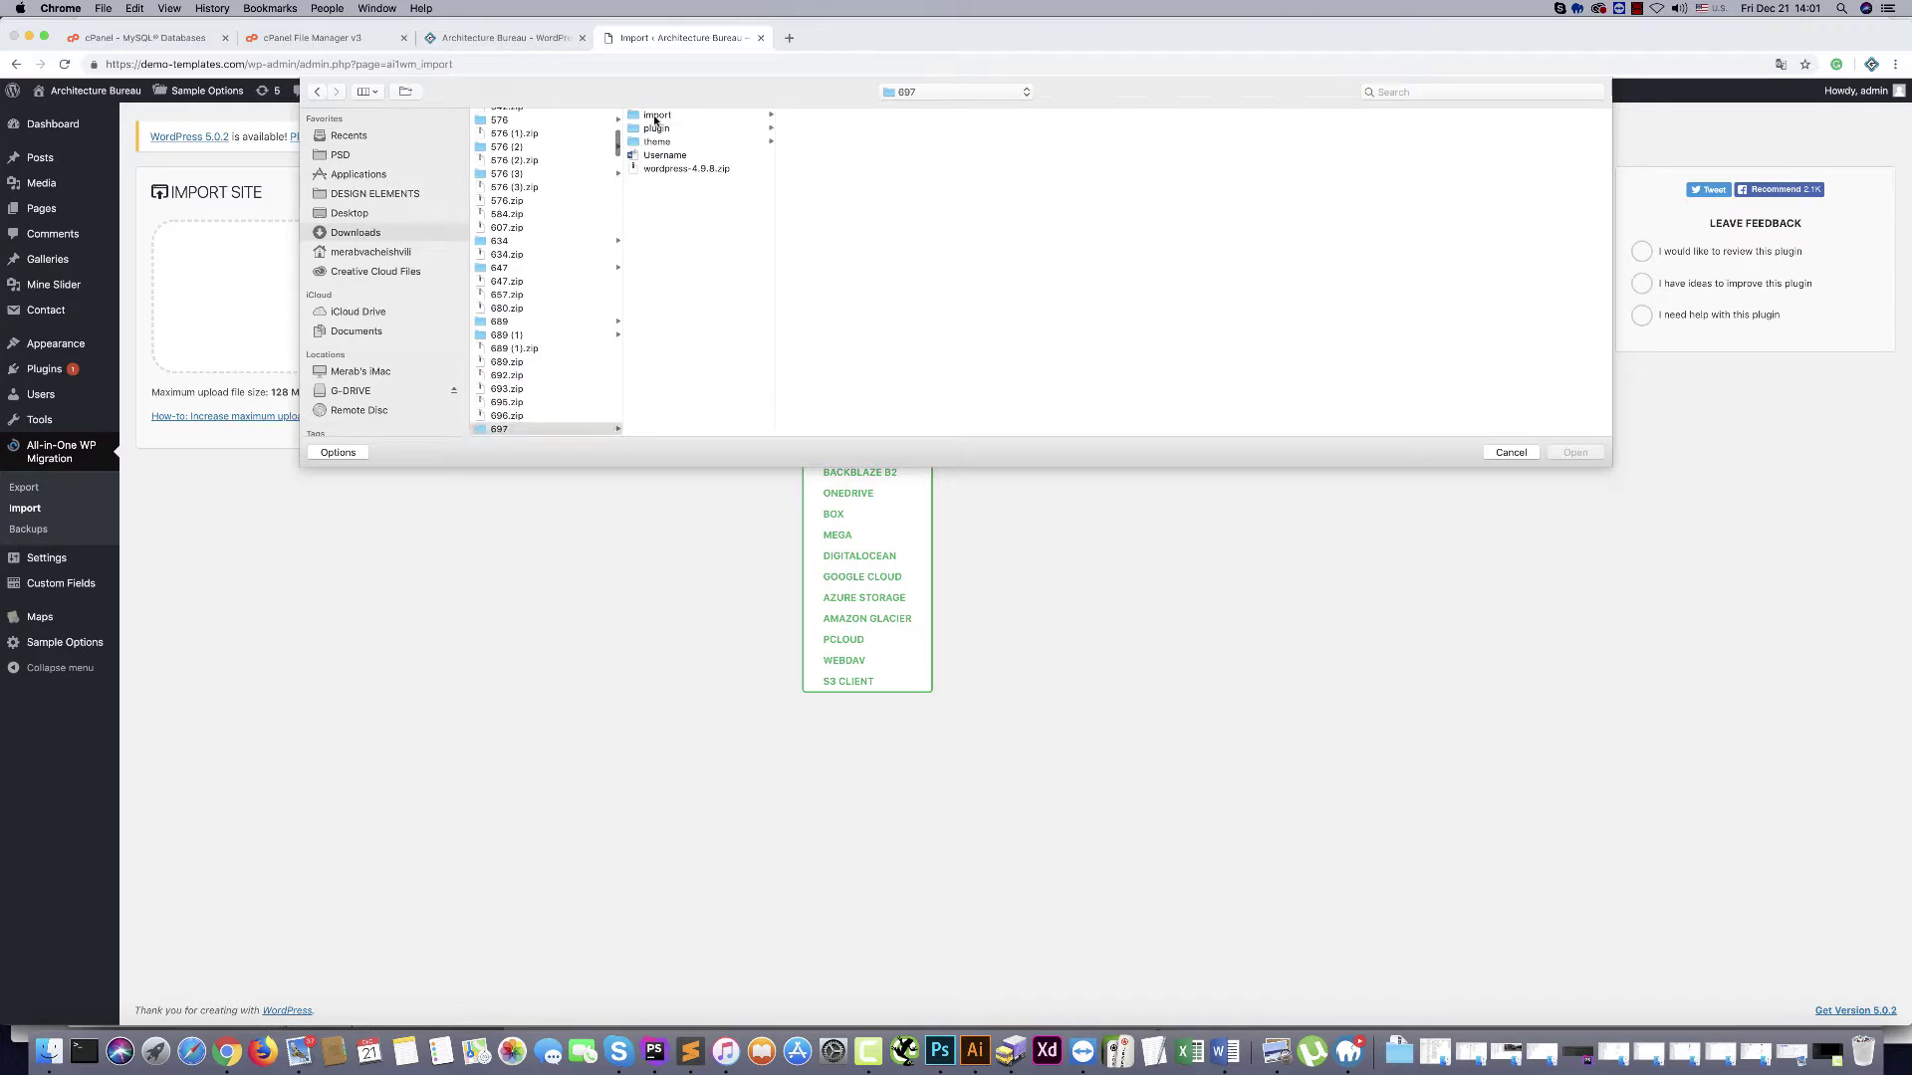
click(825, 116)
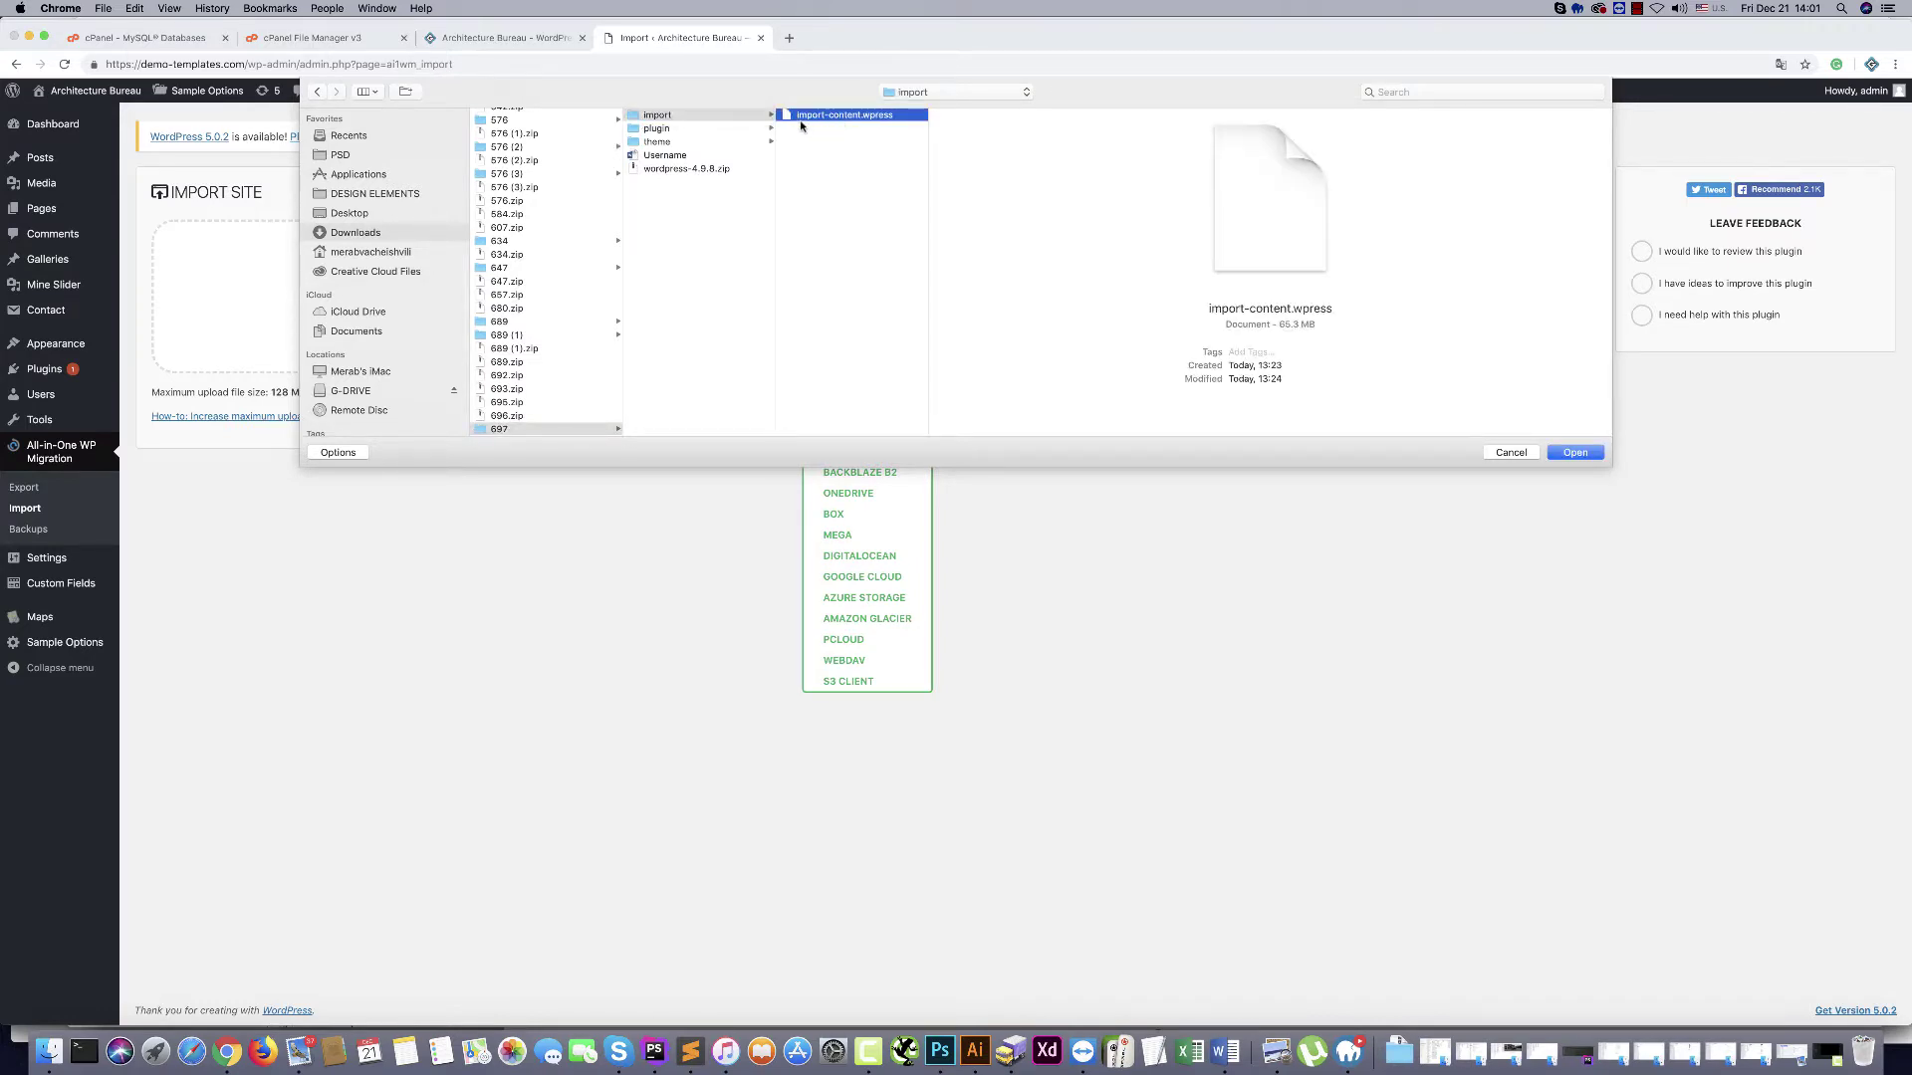
click(1576, 452)
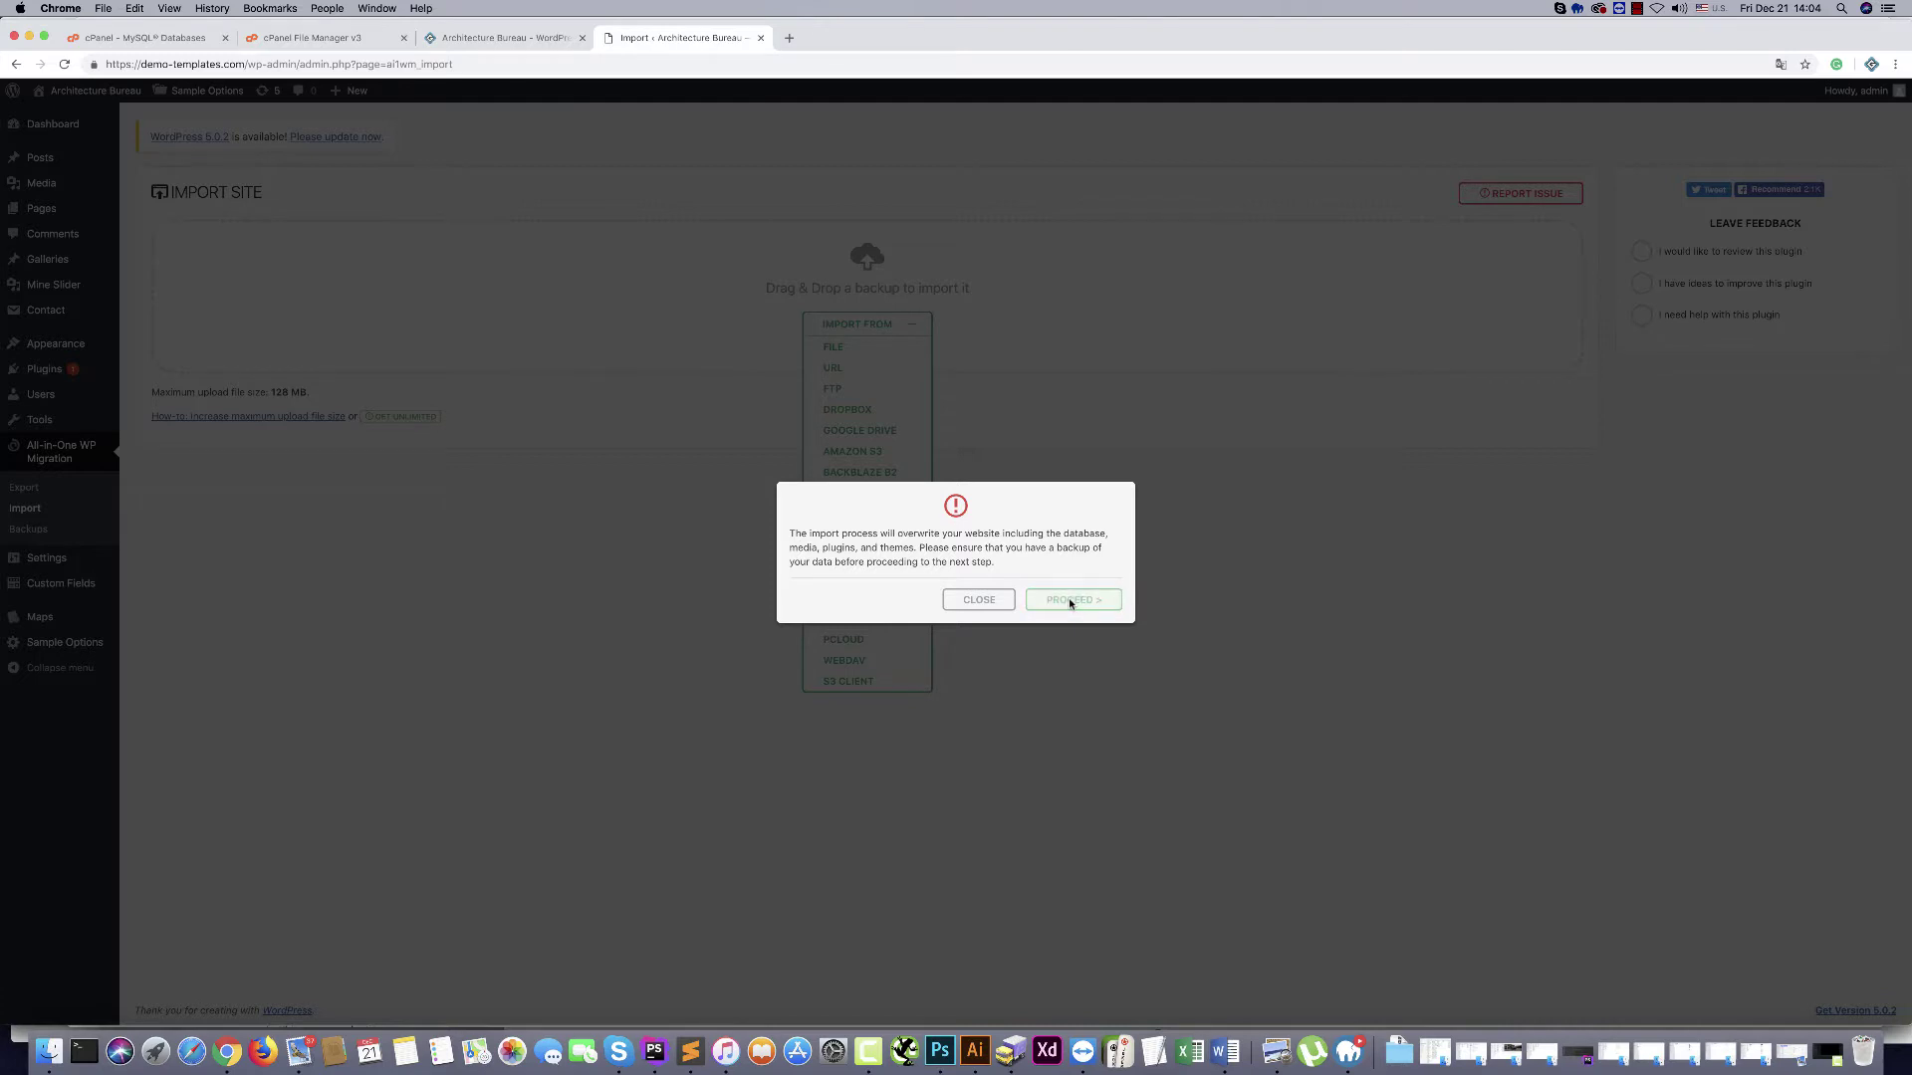
Confirm PROCEED to overwrite the site with the demo content backup
click(1071, 601)
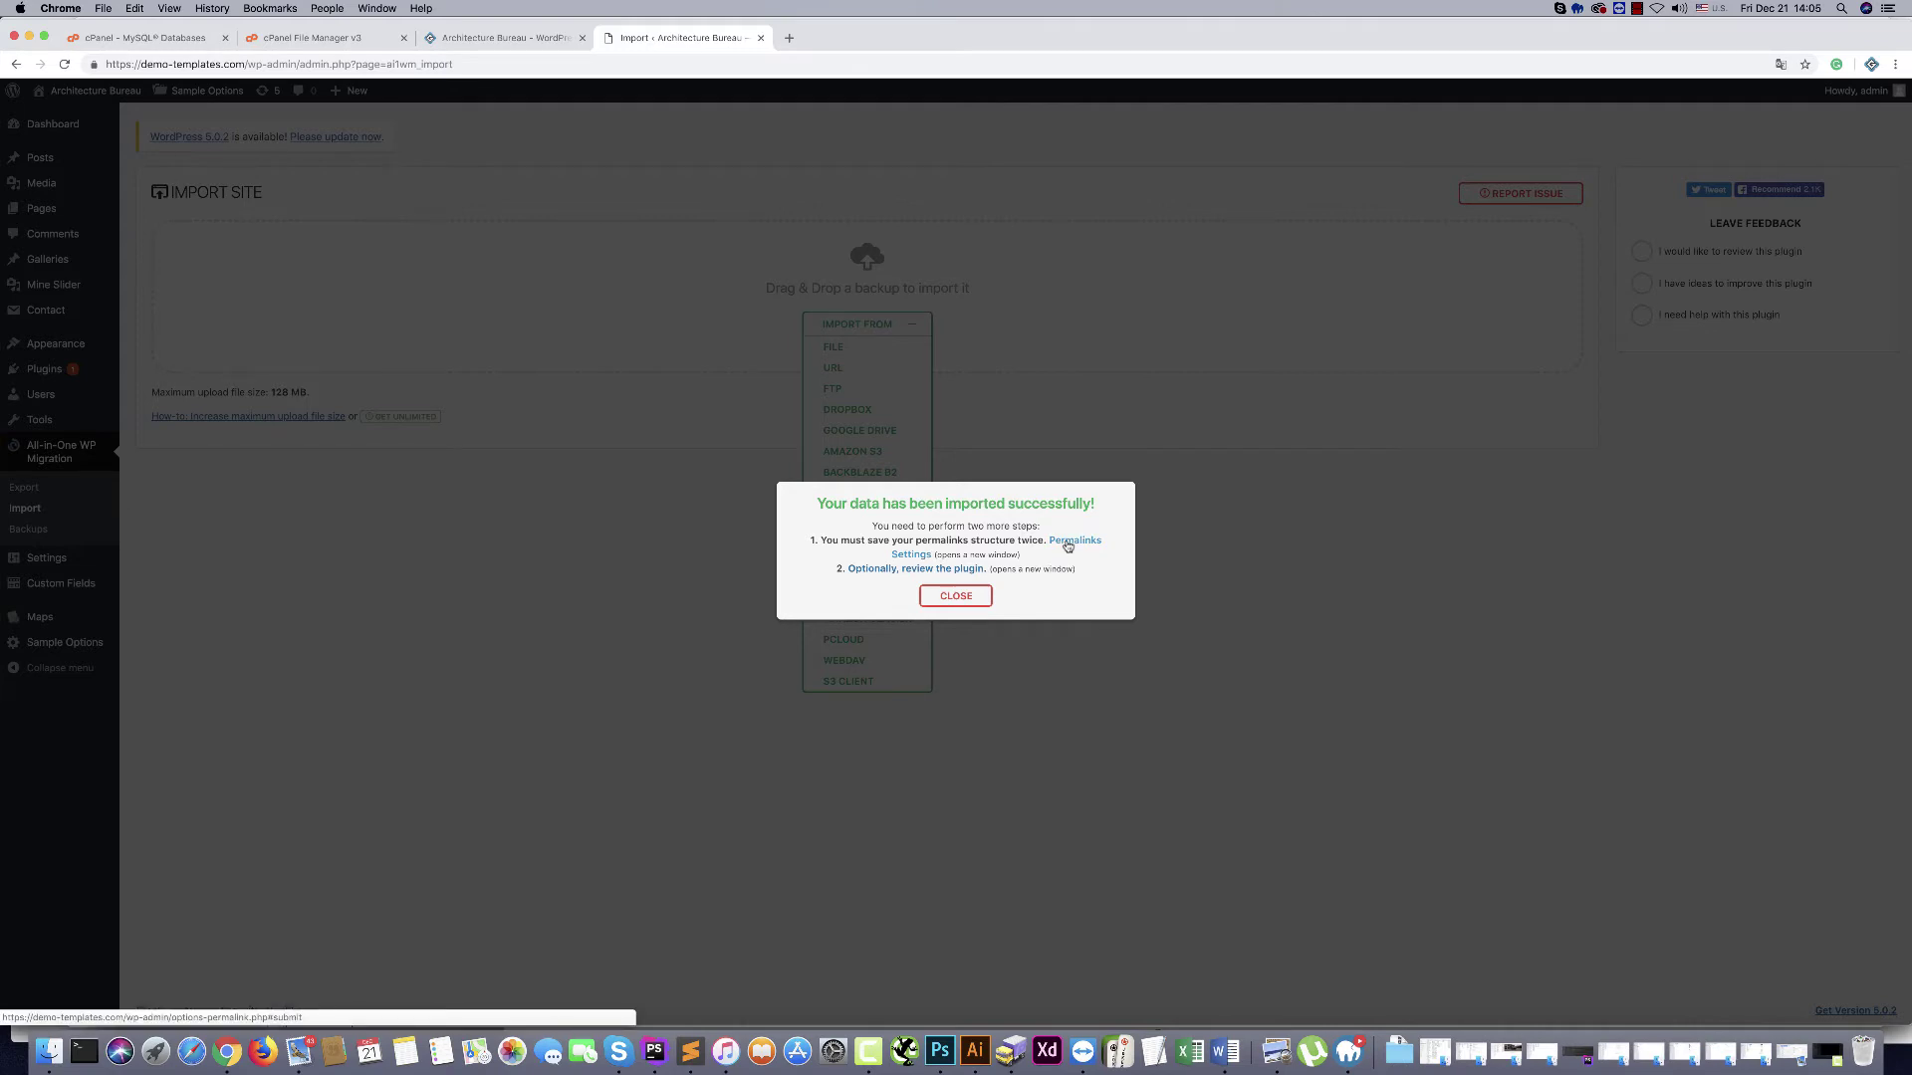
Log back in through the Permalinks link and save the Post name permalink structure twice
click(1067, 546)
text(admin)
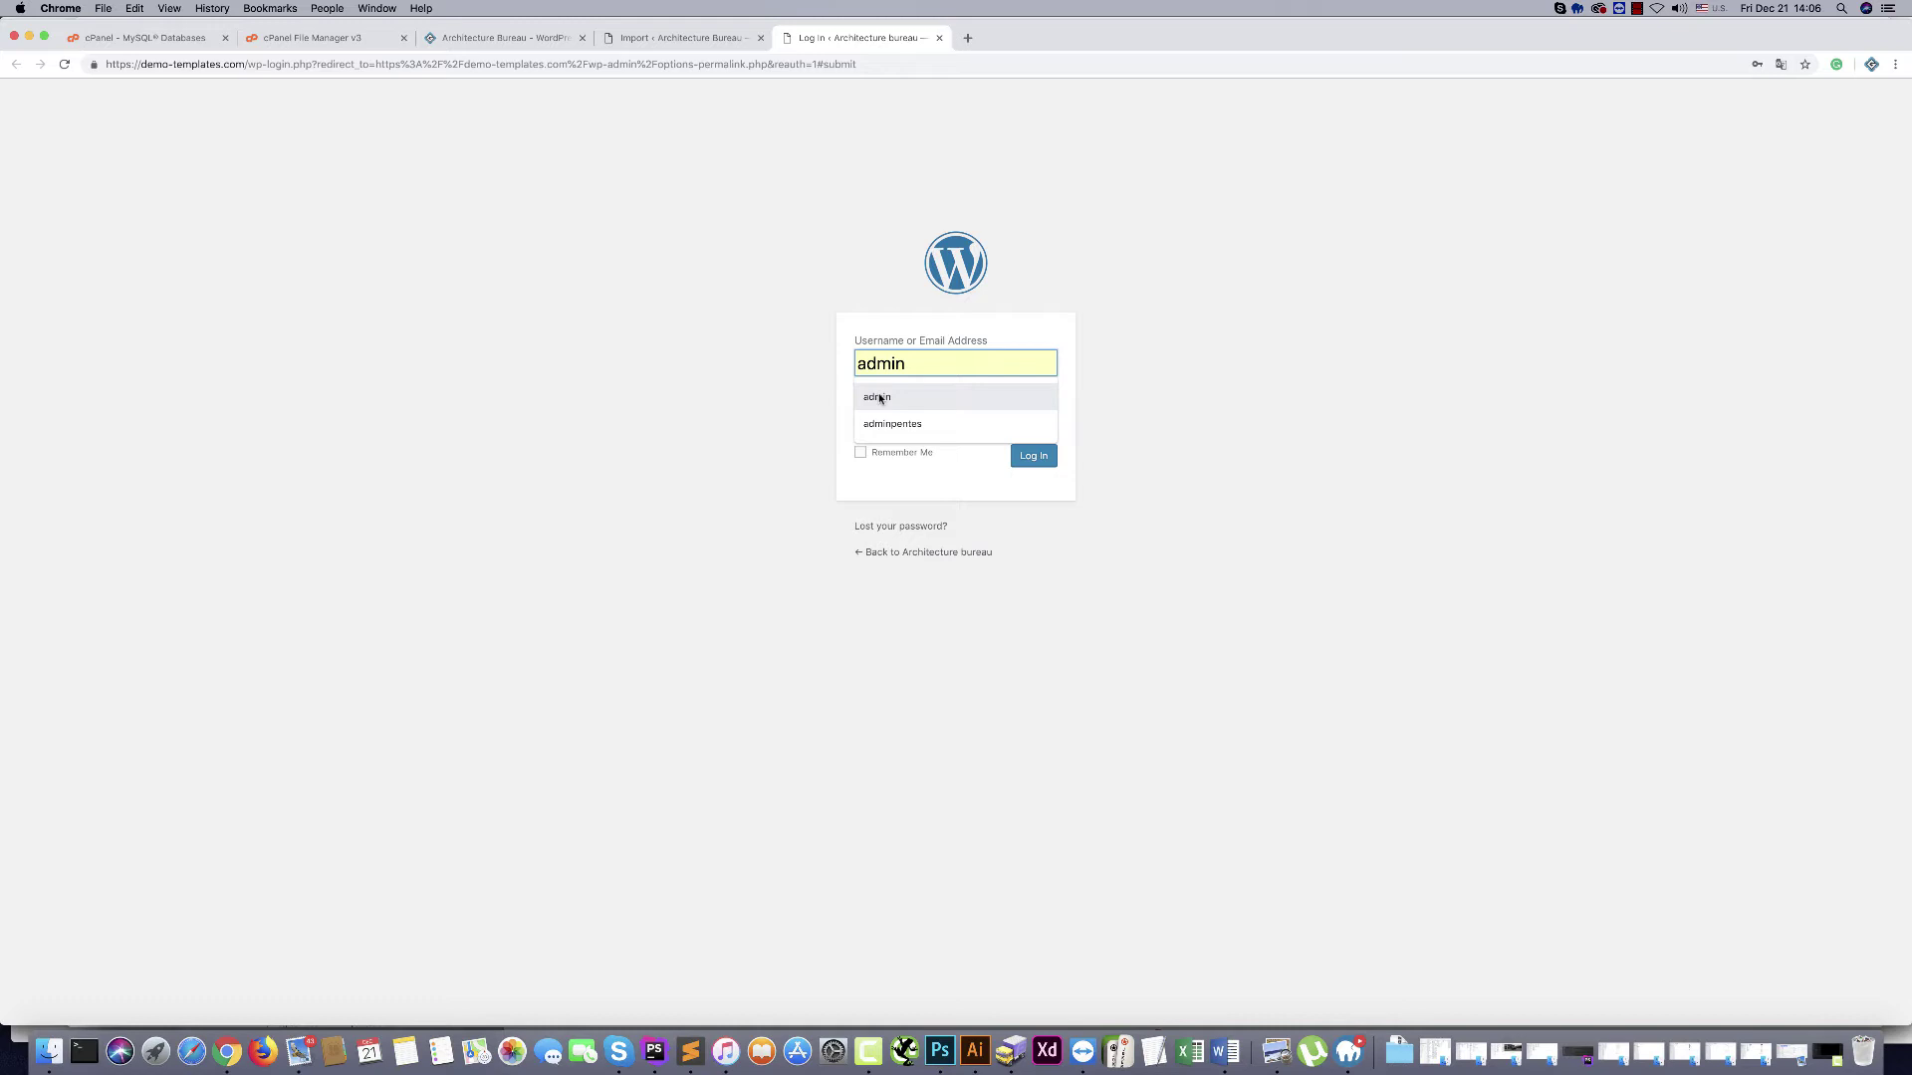
click(879, 398)
click(902, 419)
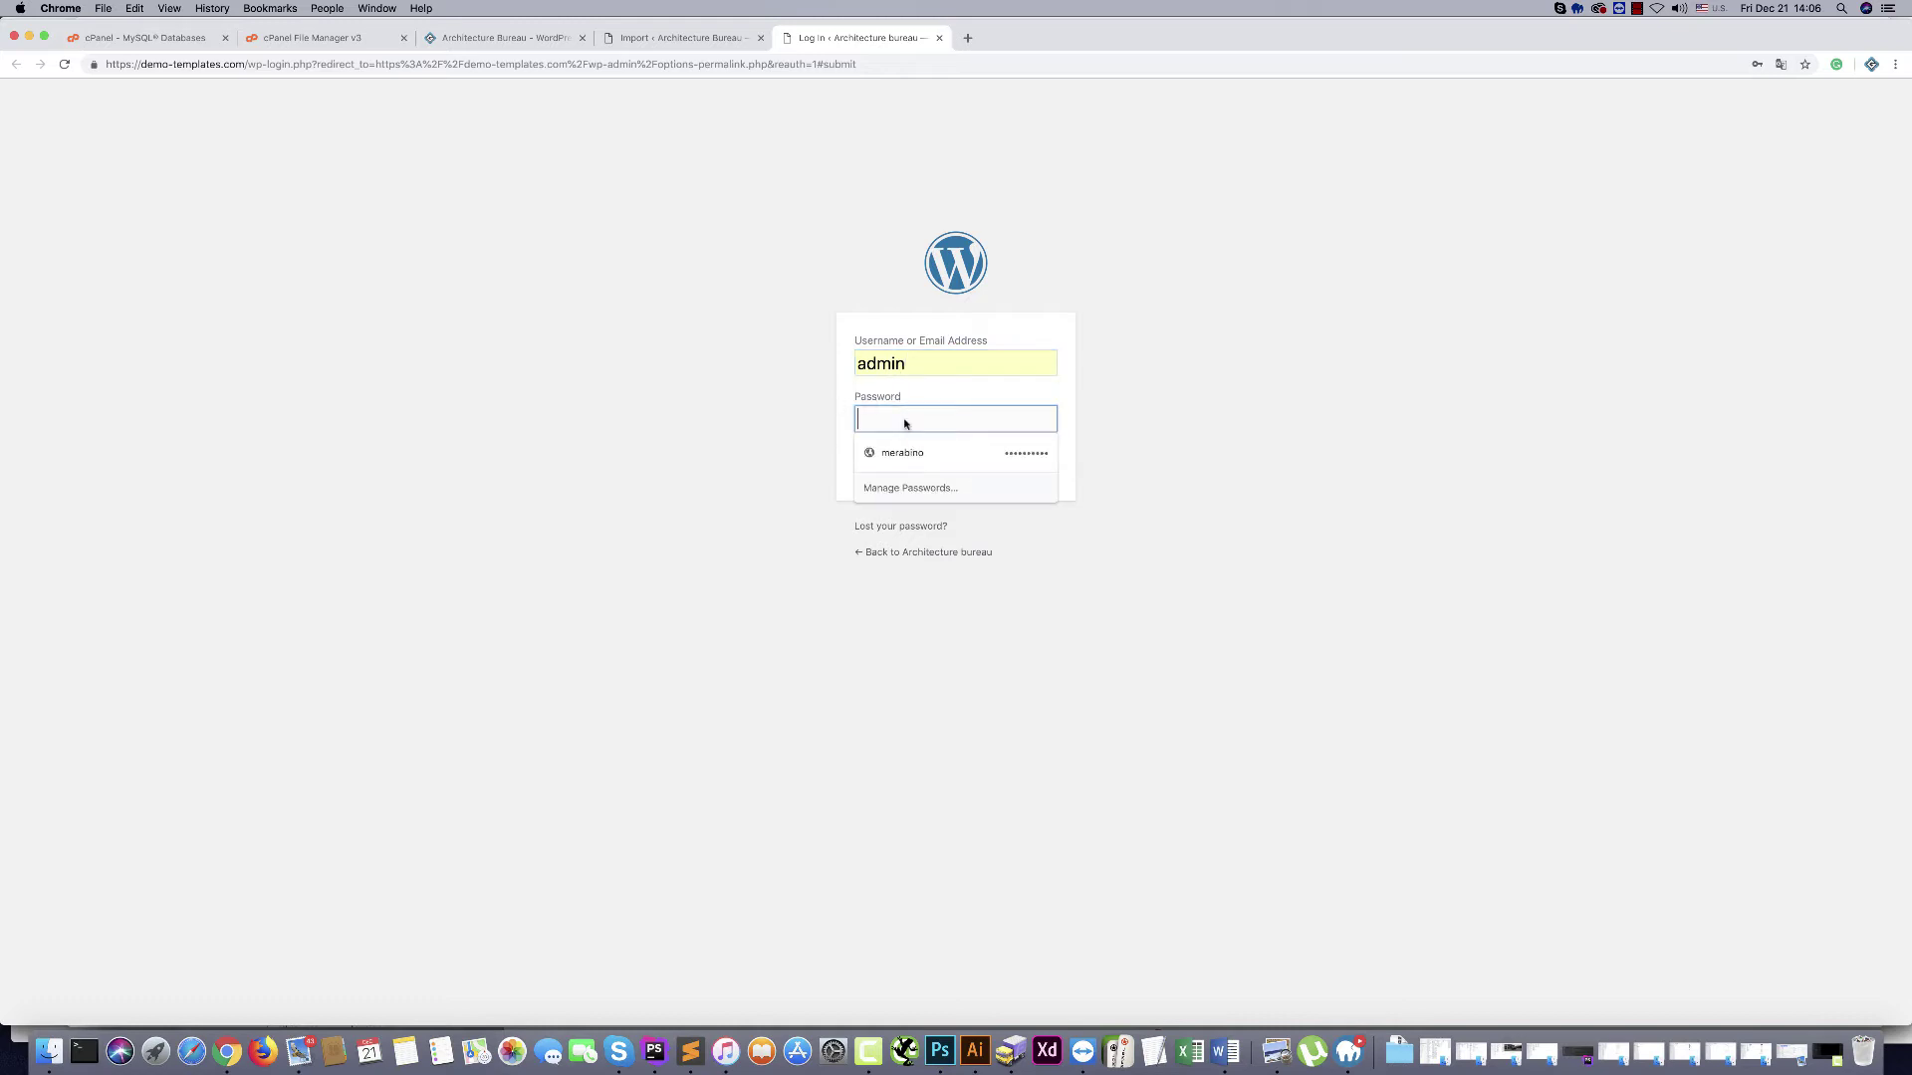
text(••••••••••)
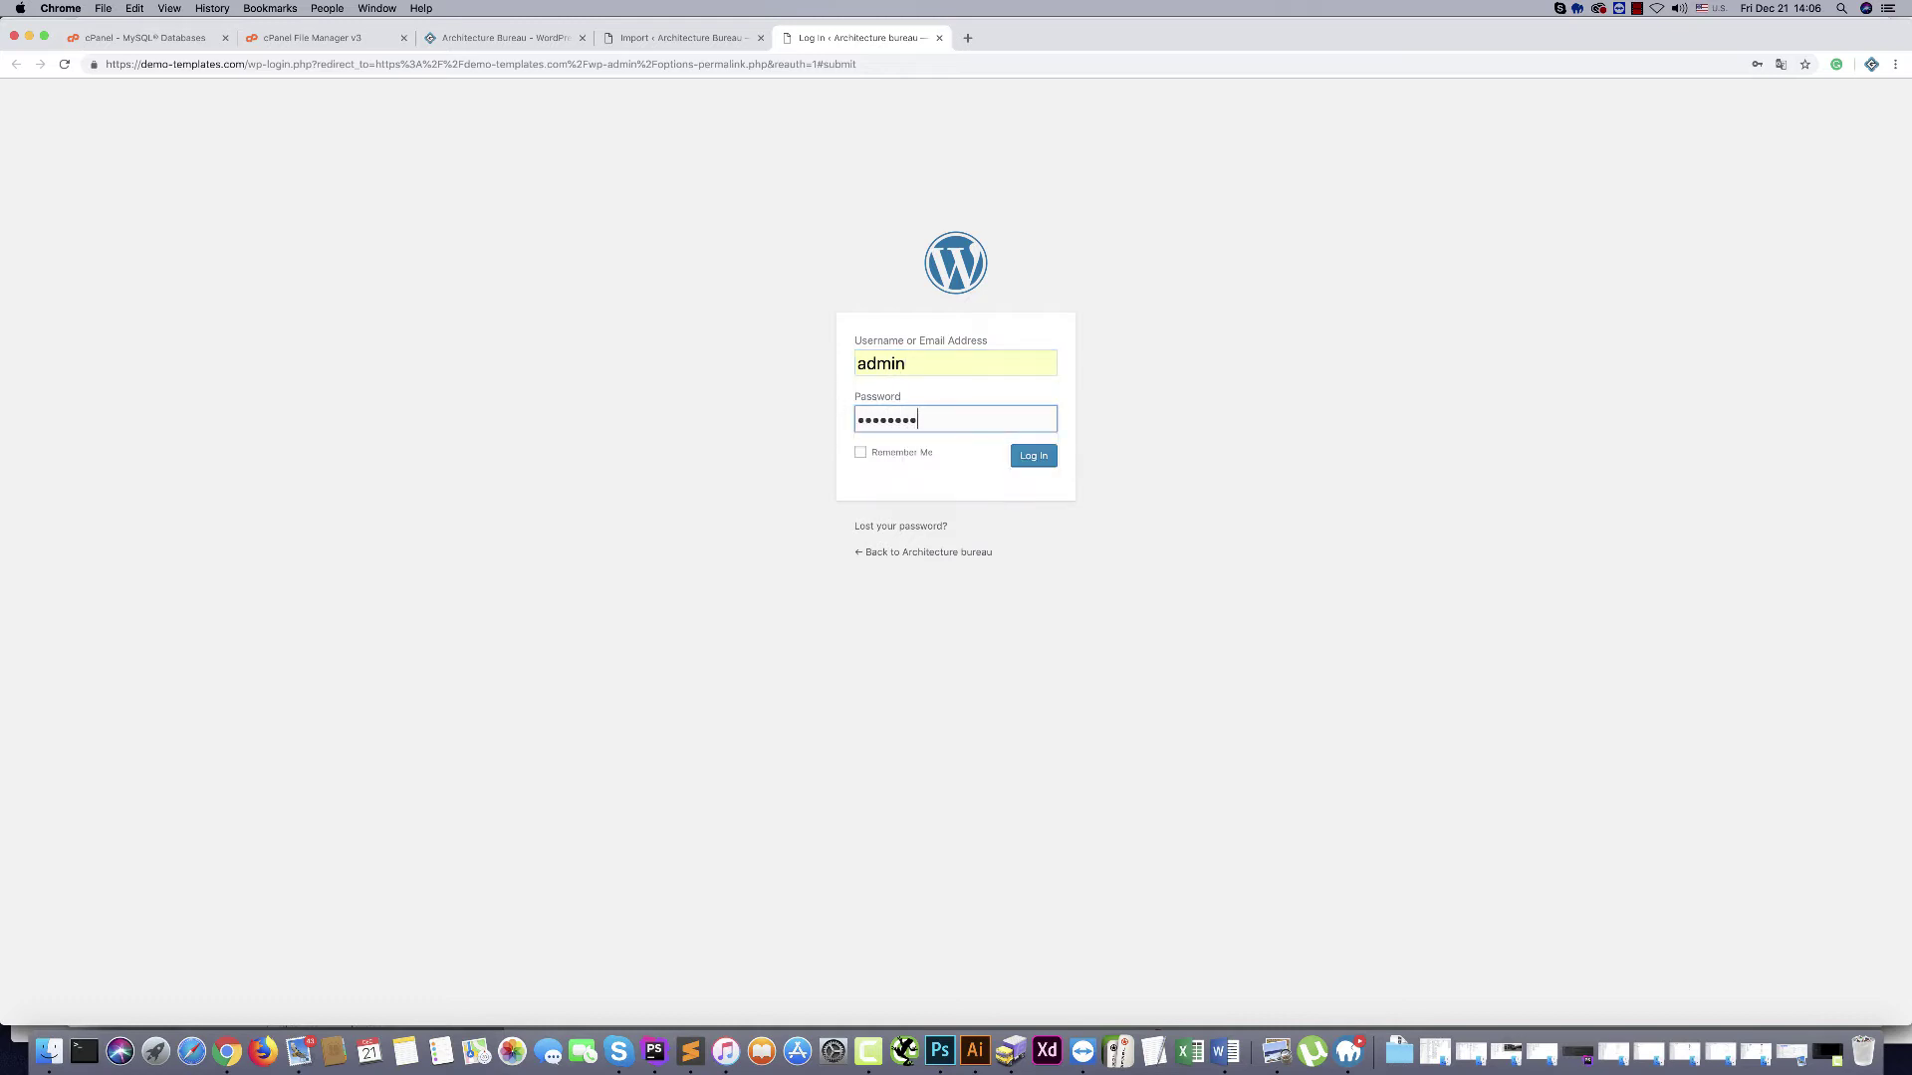
click(574, 383)
click(1031, 458)
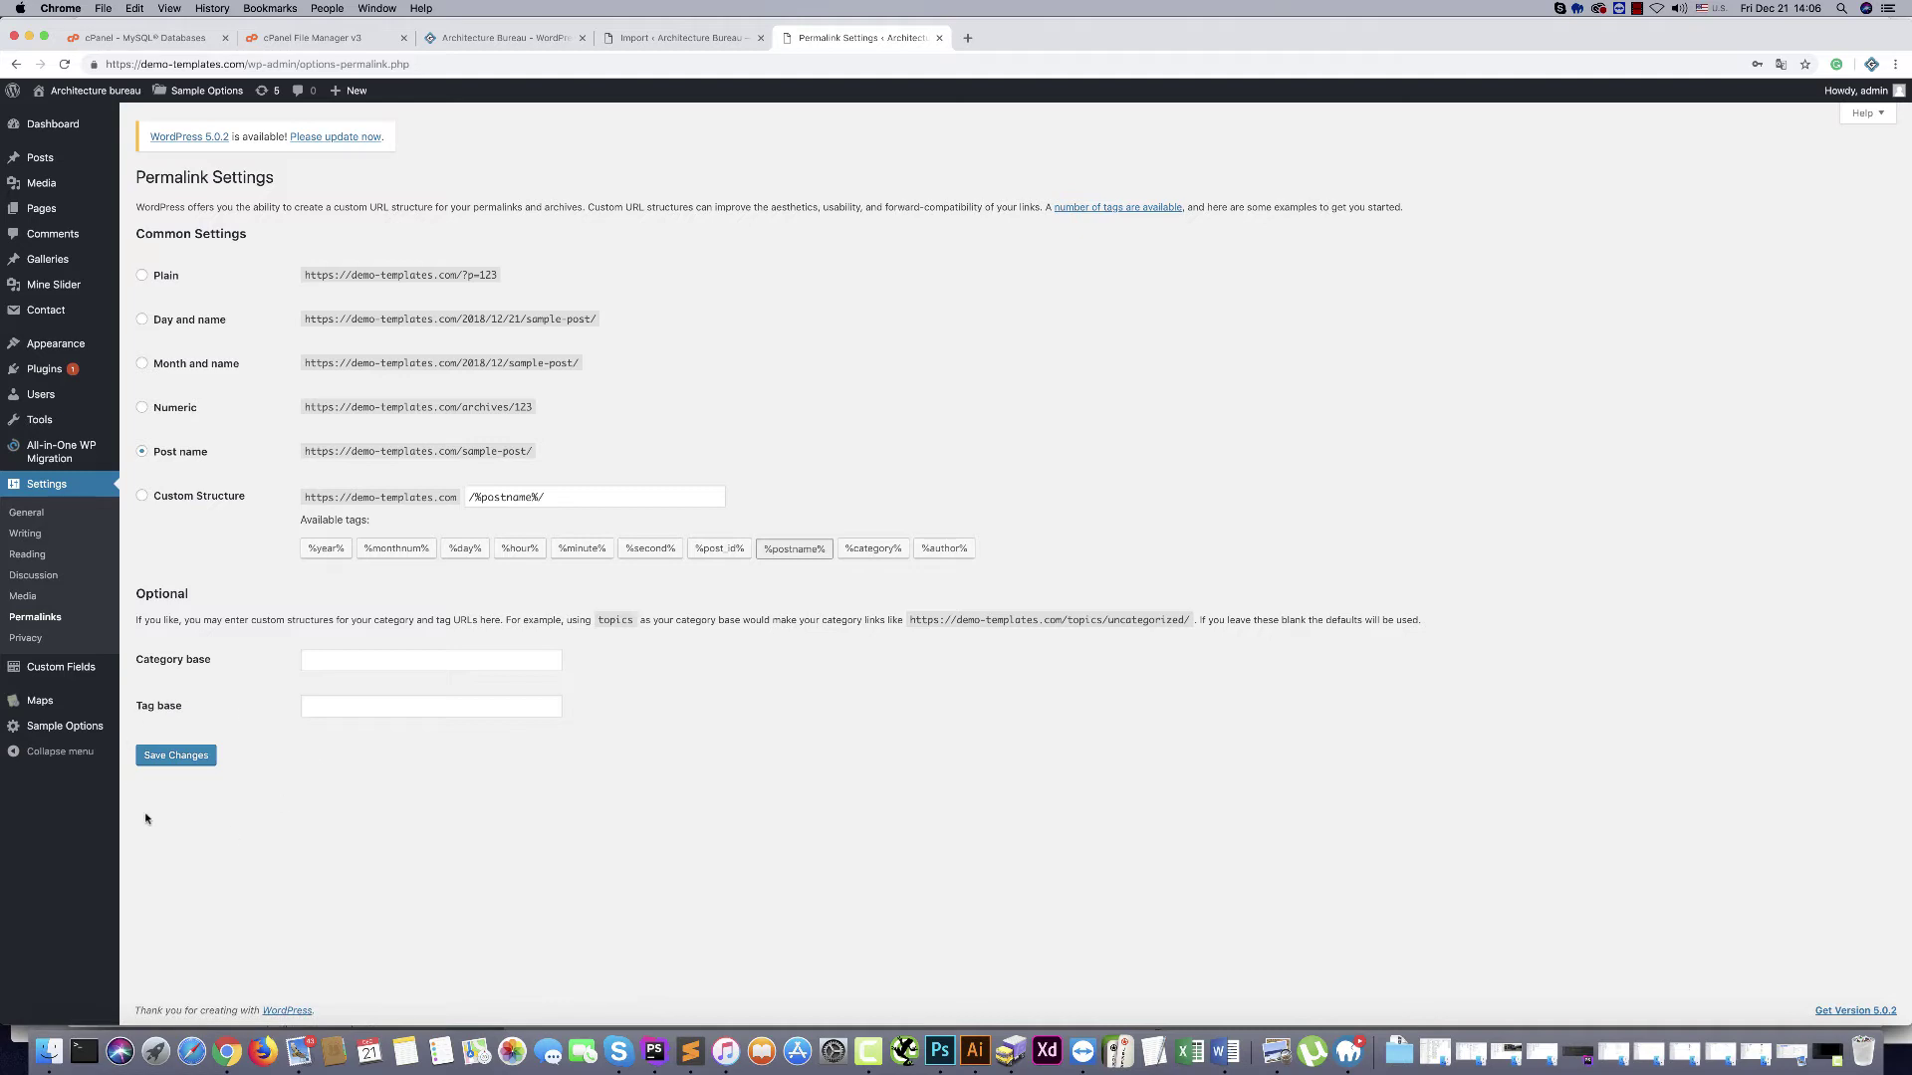
click(185, 759)
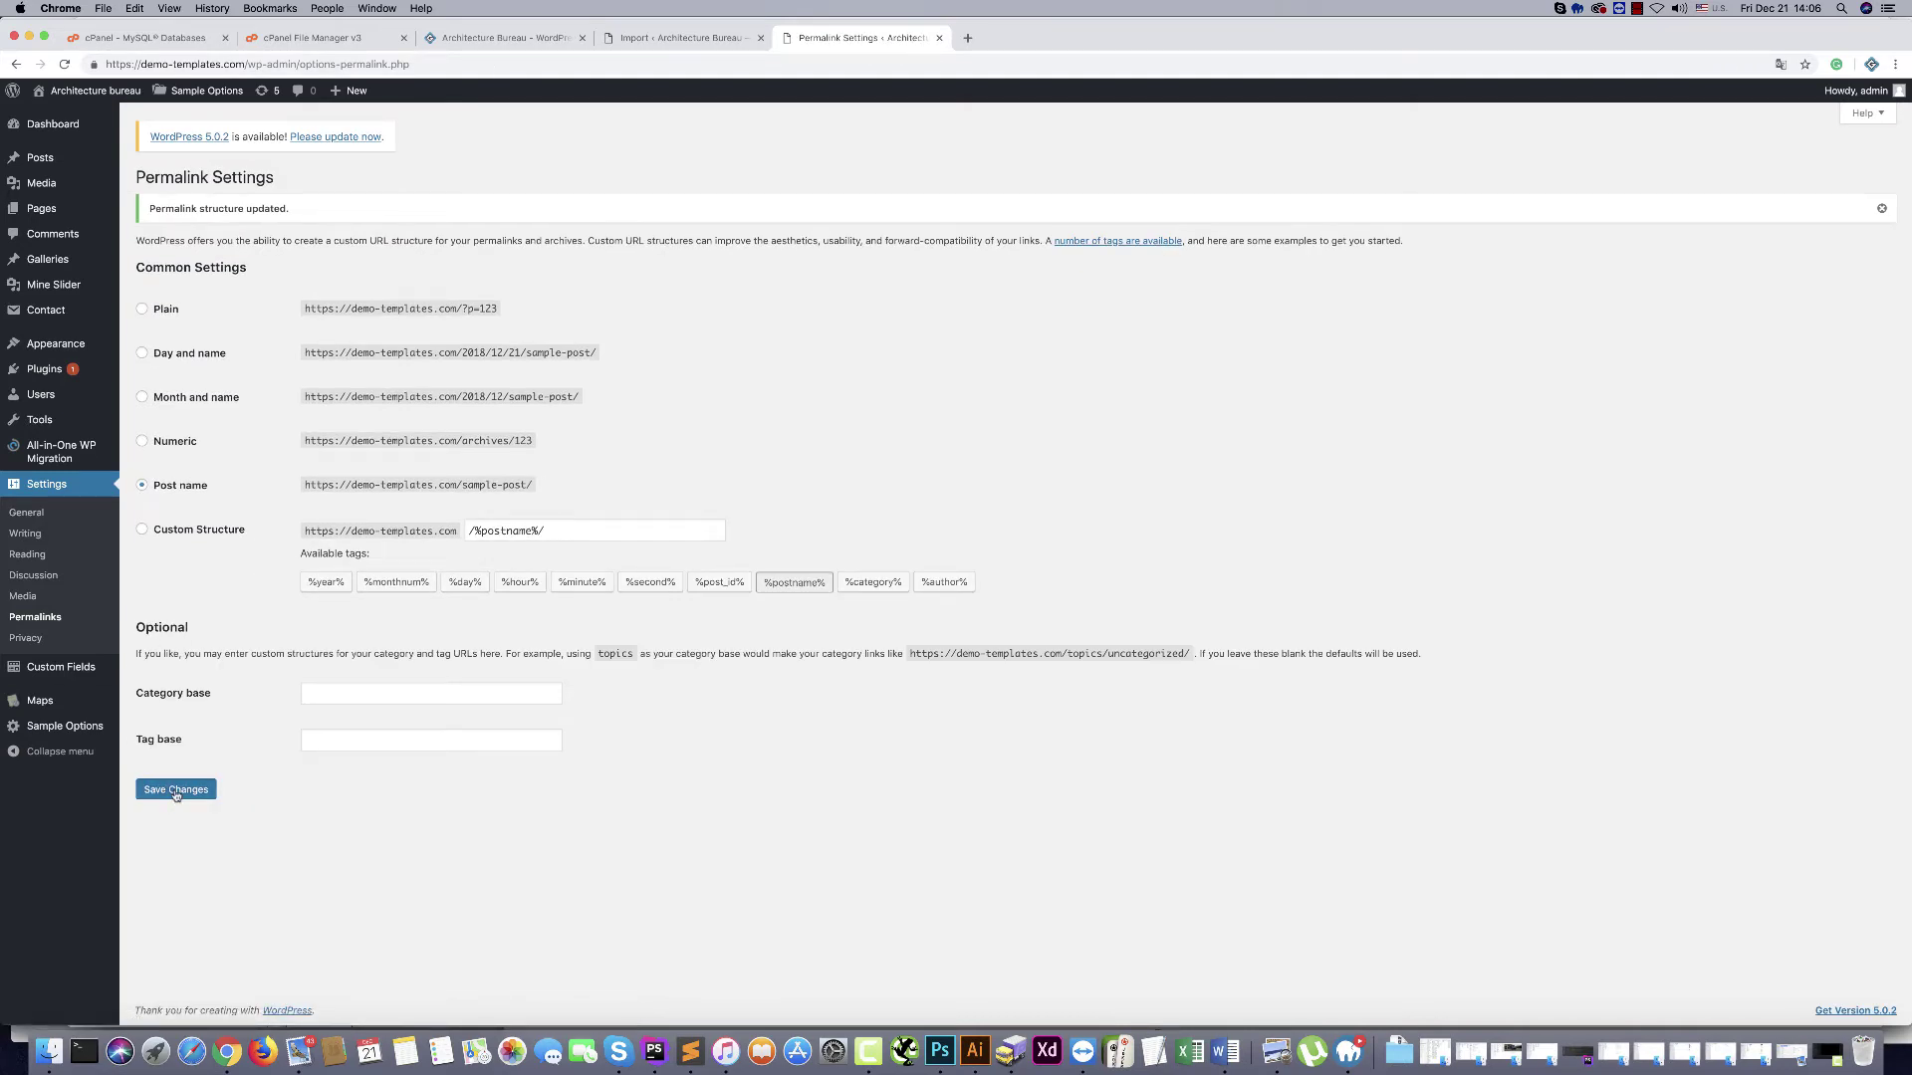
click(176, 791)
Visit the live site, scroll the homepage, and preview then close the second project image
mouse_move(90, 91)
click(52, 117)
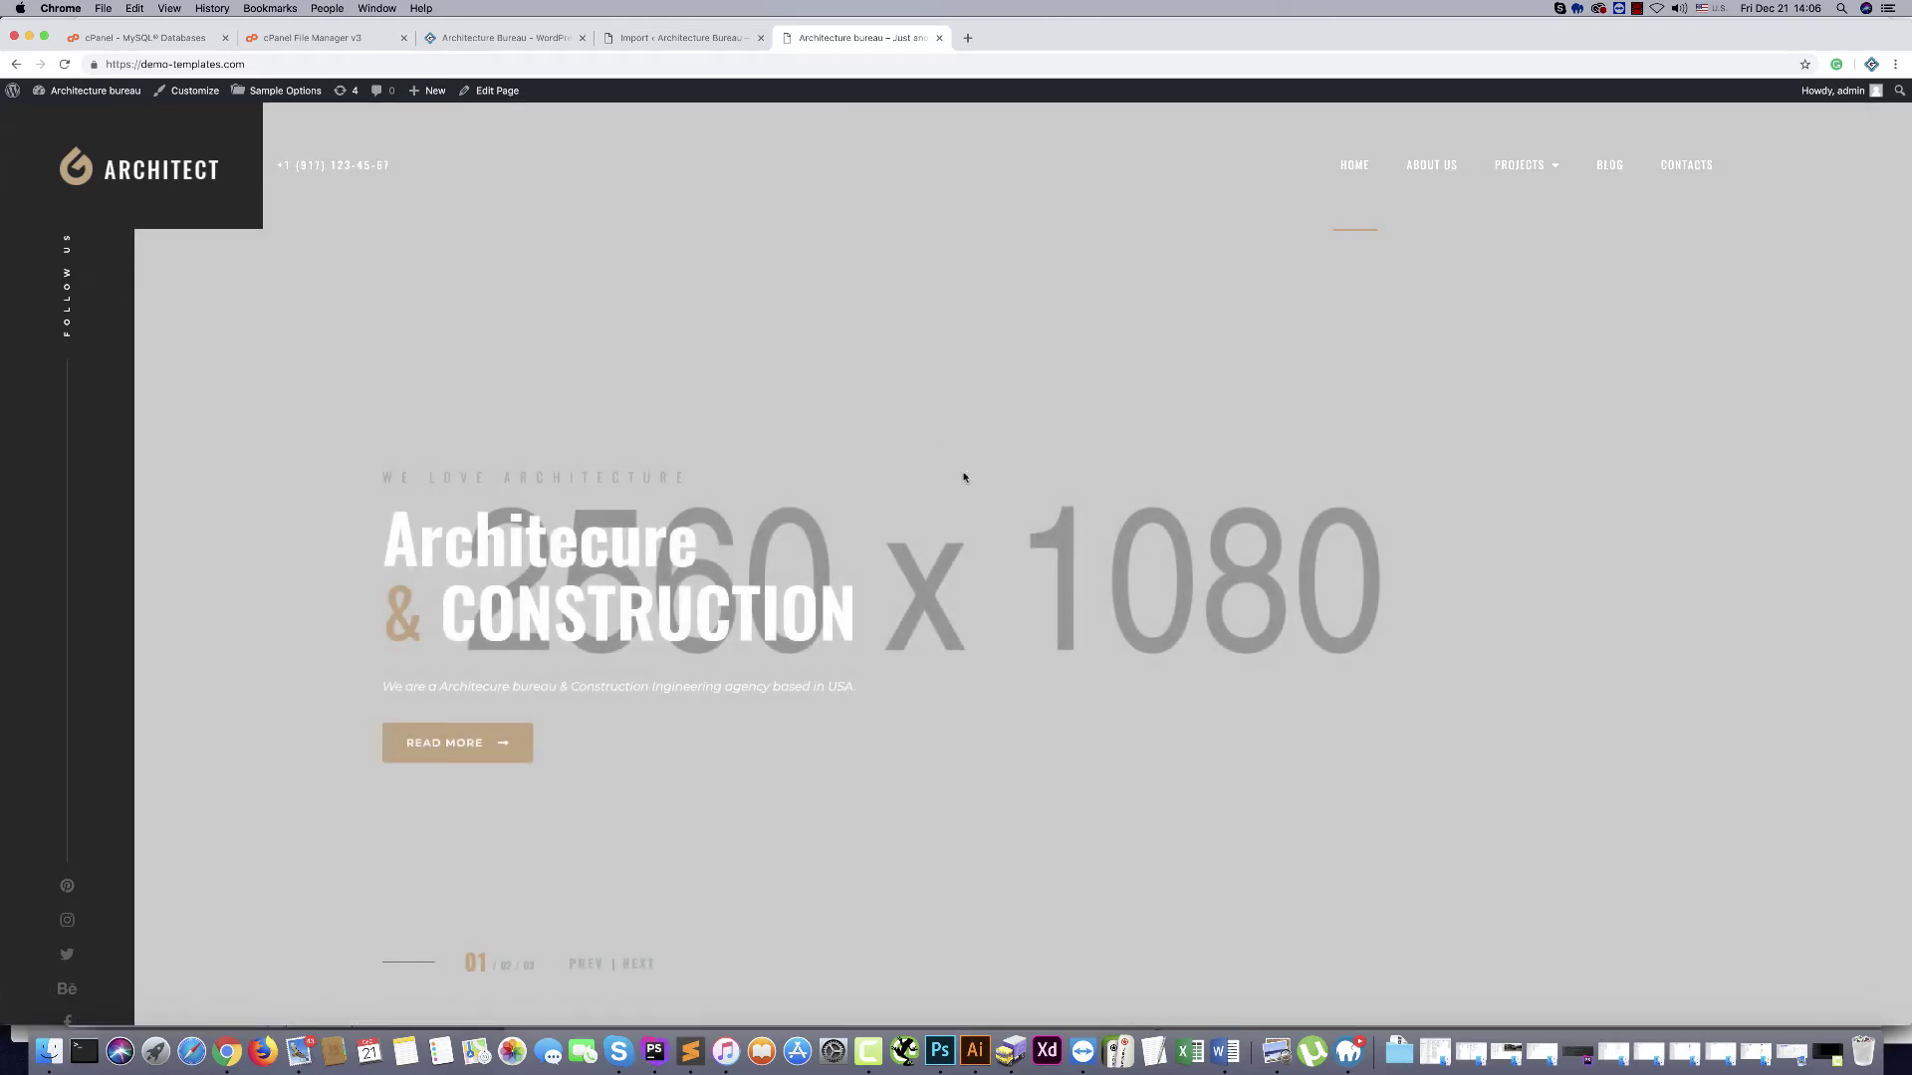
scroll(882, 475, down, 20)
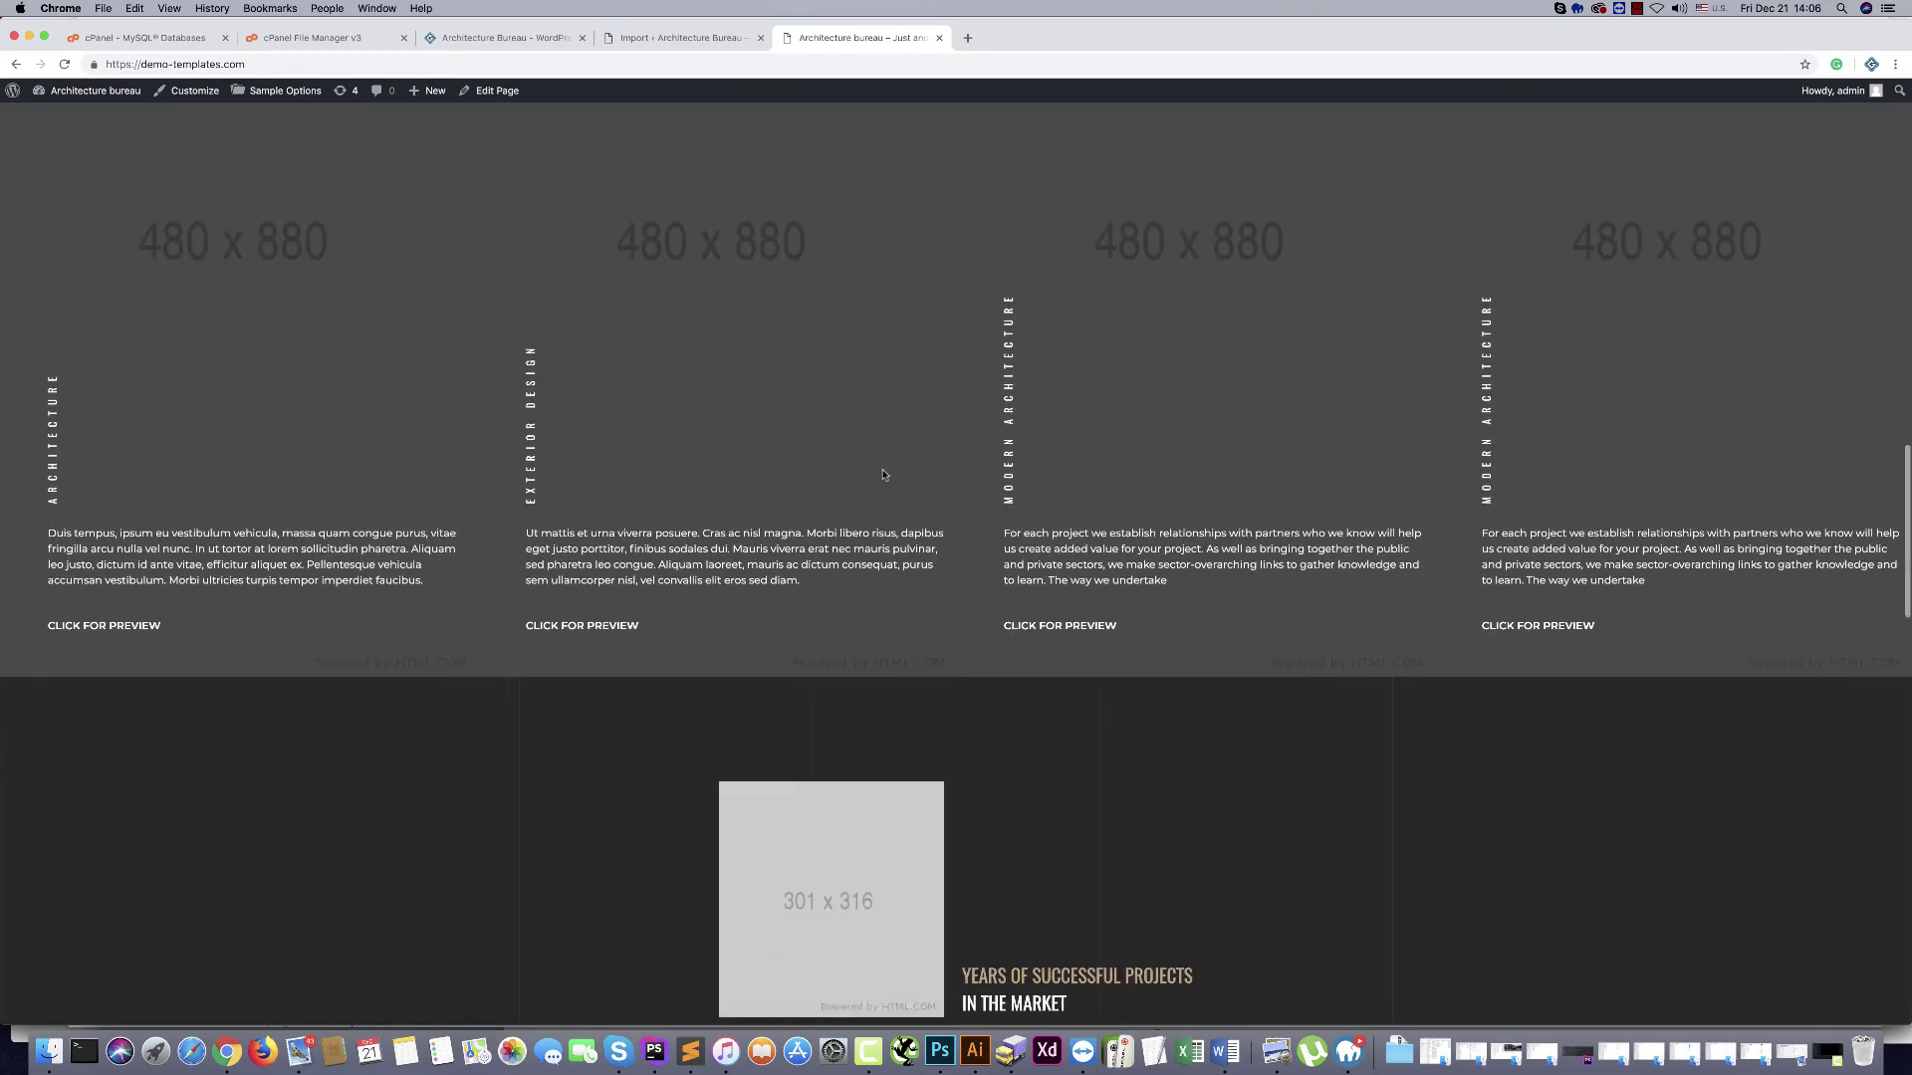
scroll(882, 475, down, 4)
scroll(734, 308, up, 4)
click(734, 299)
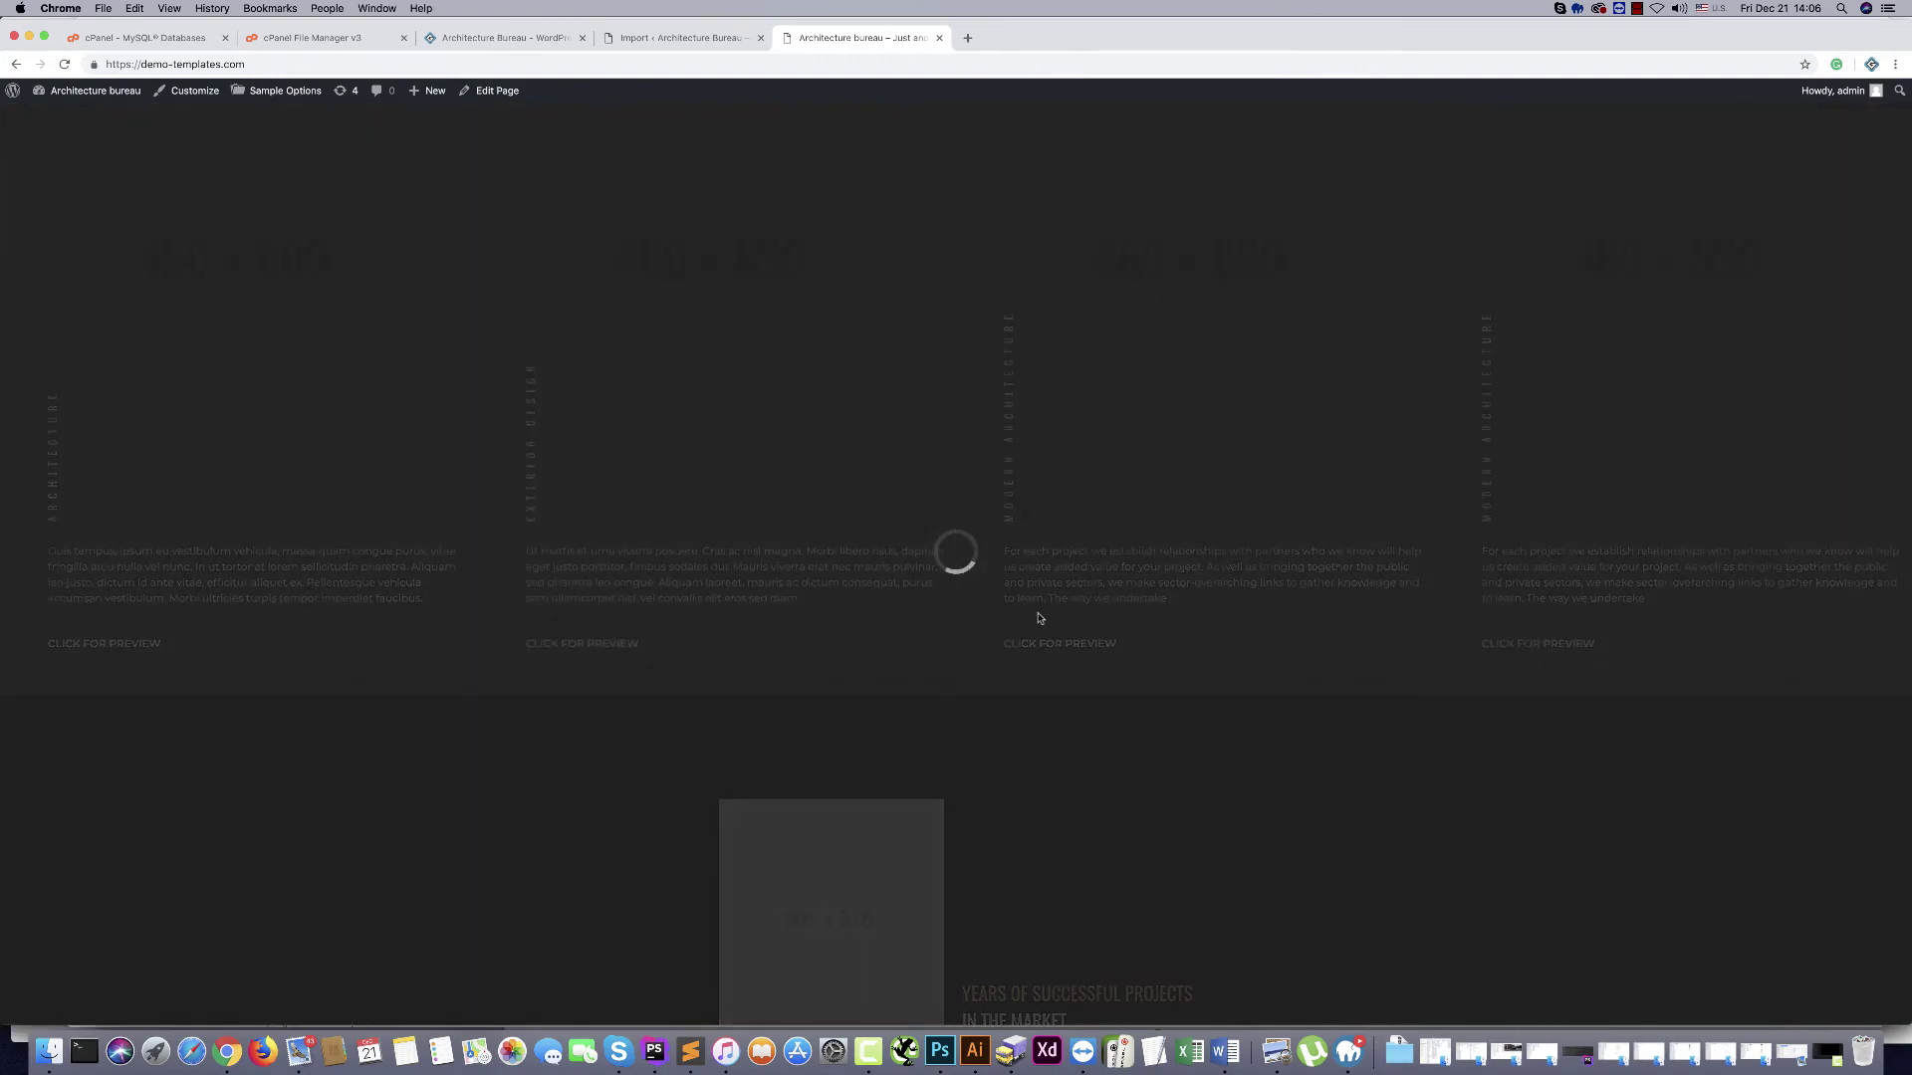
click(1381, 871)
Scroll the homepage again and check the About Us and Blog pages
scroll(1235, 787, down, 8)
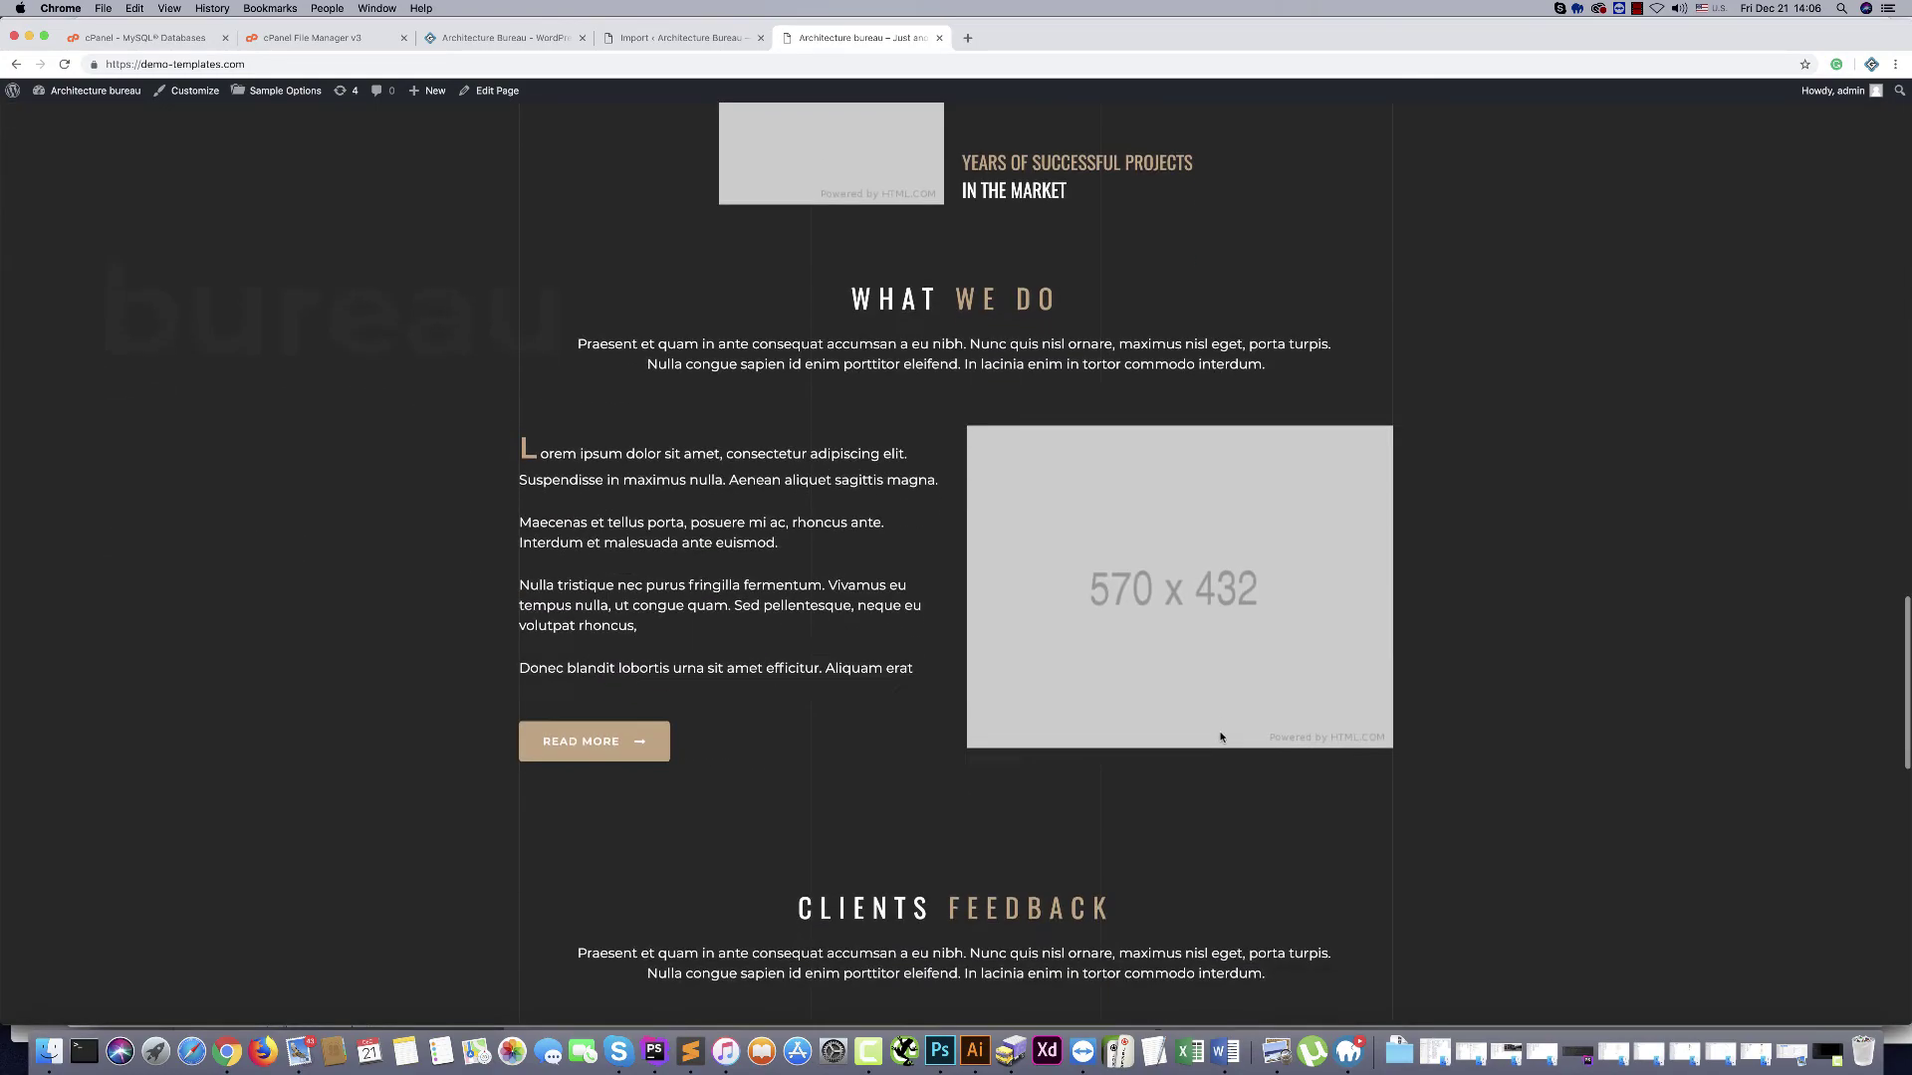
scroll(1221, 736, down, 15)
scroll(1101, 759, up, 12)
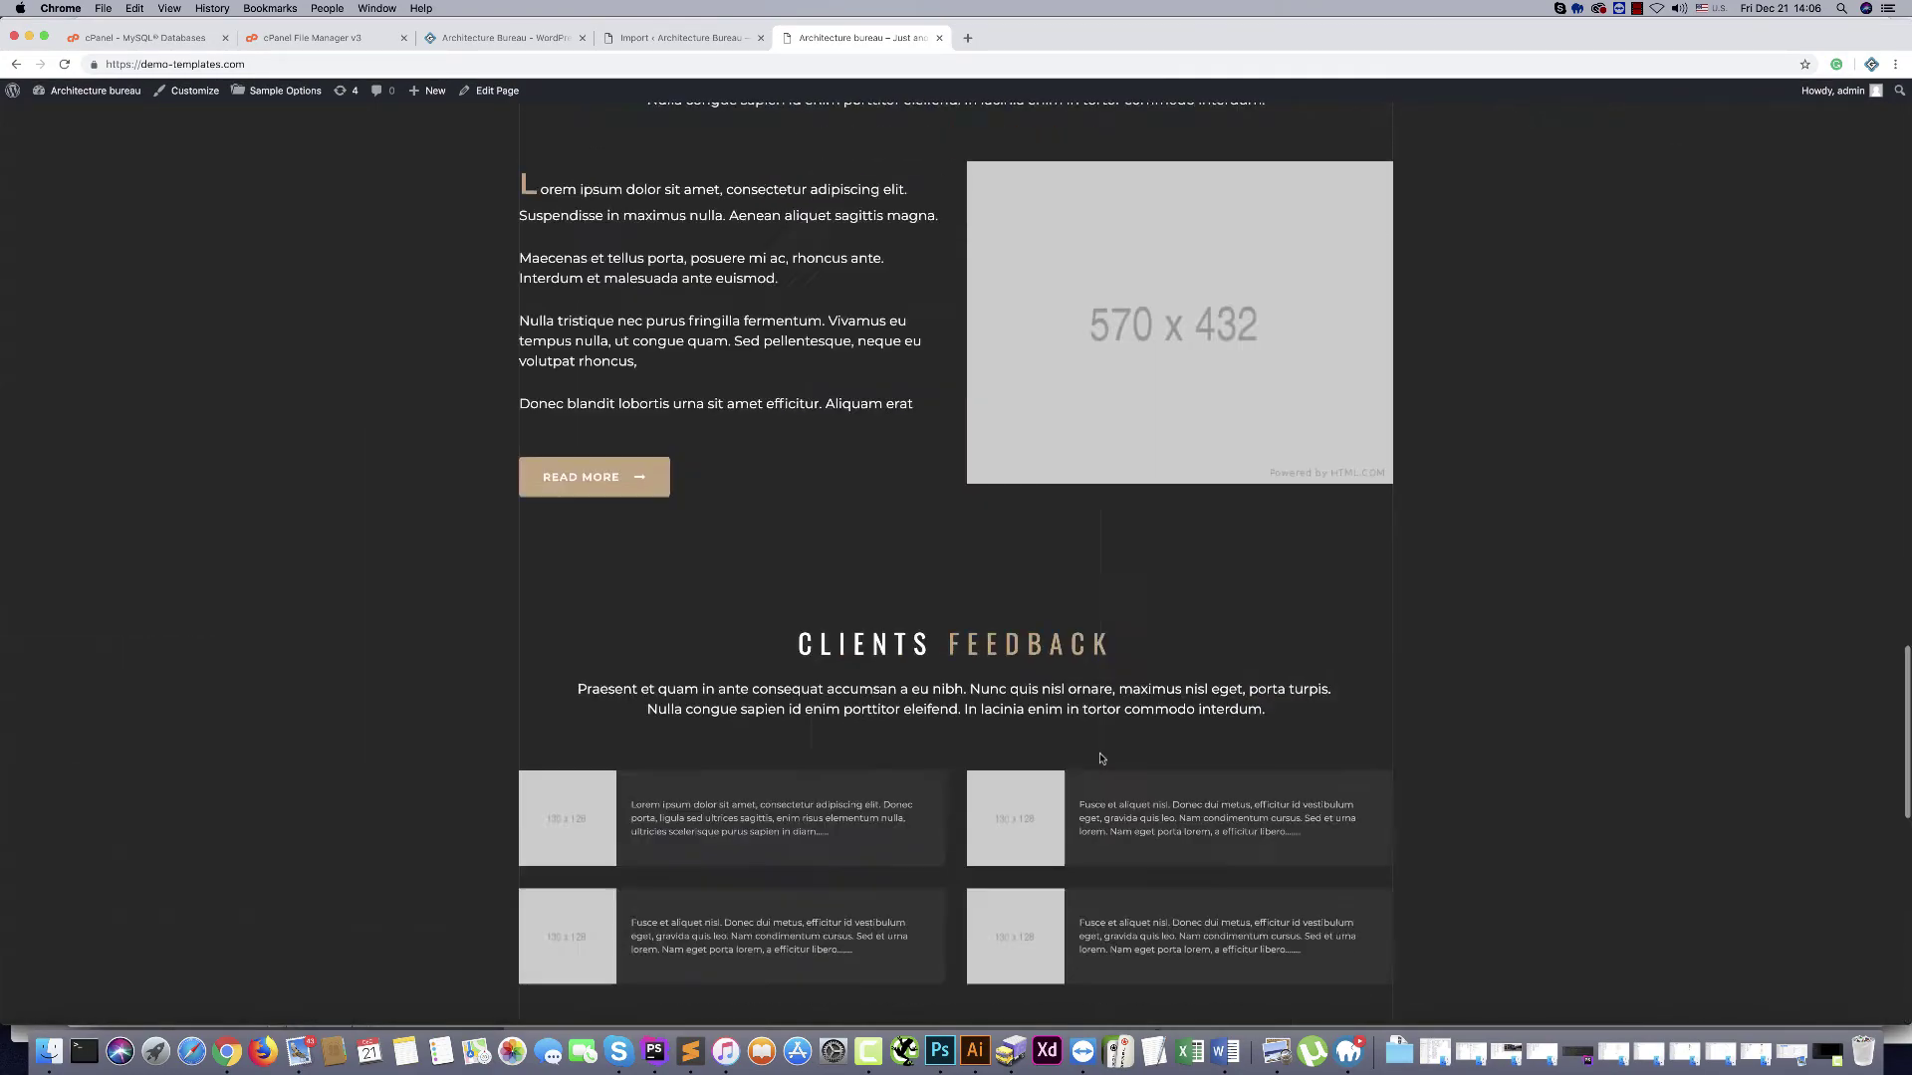
scroll(1101, 758, up, 20)
click(1432, 167)
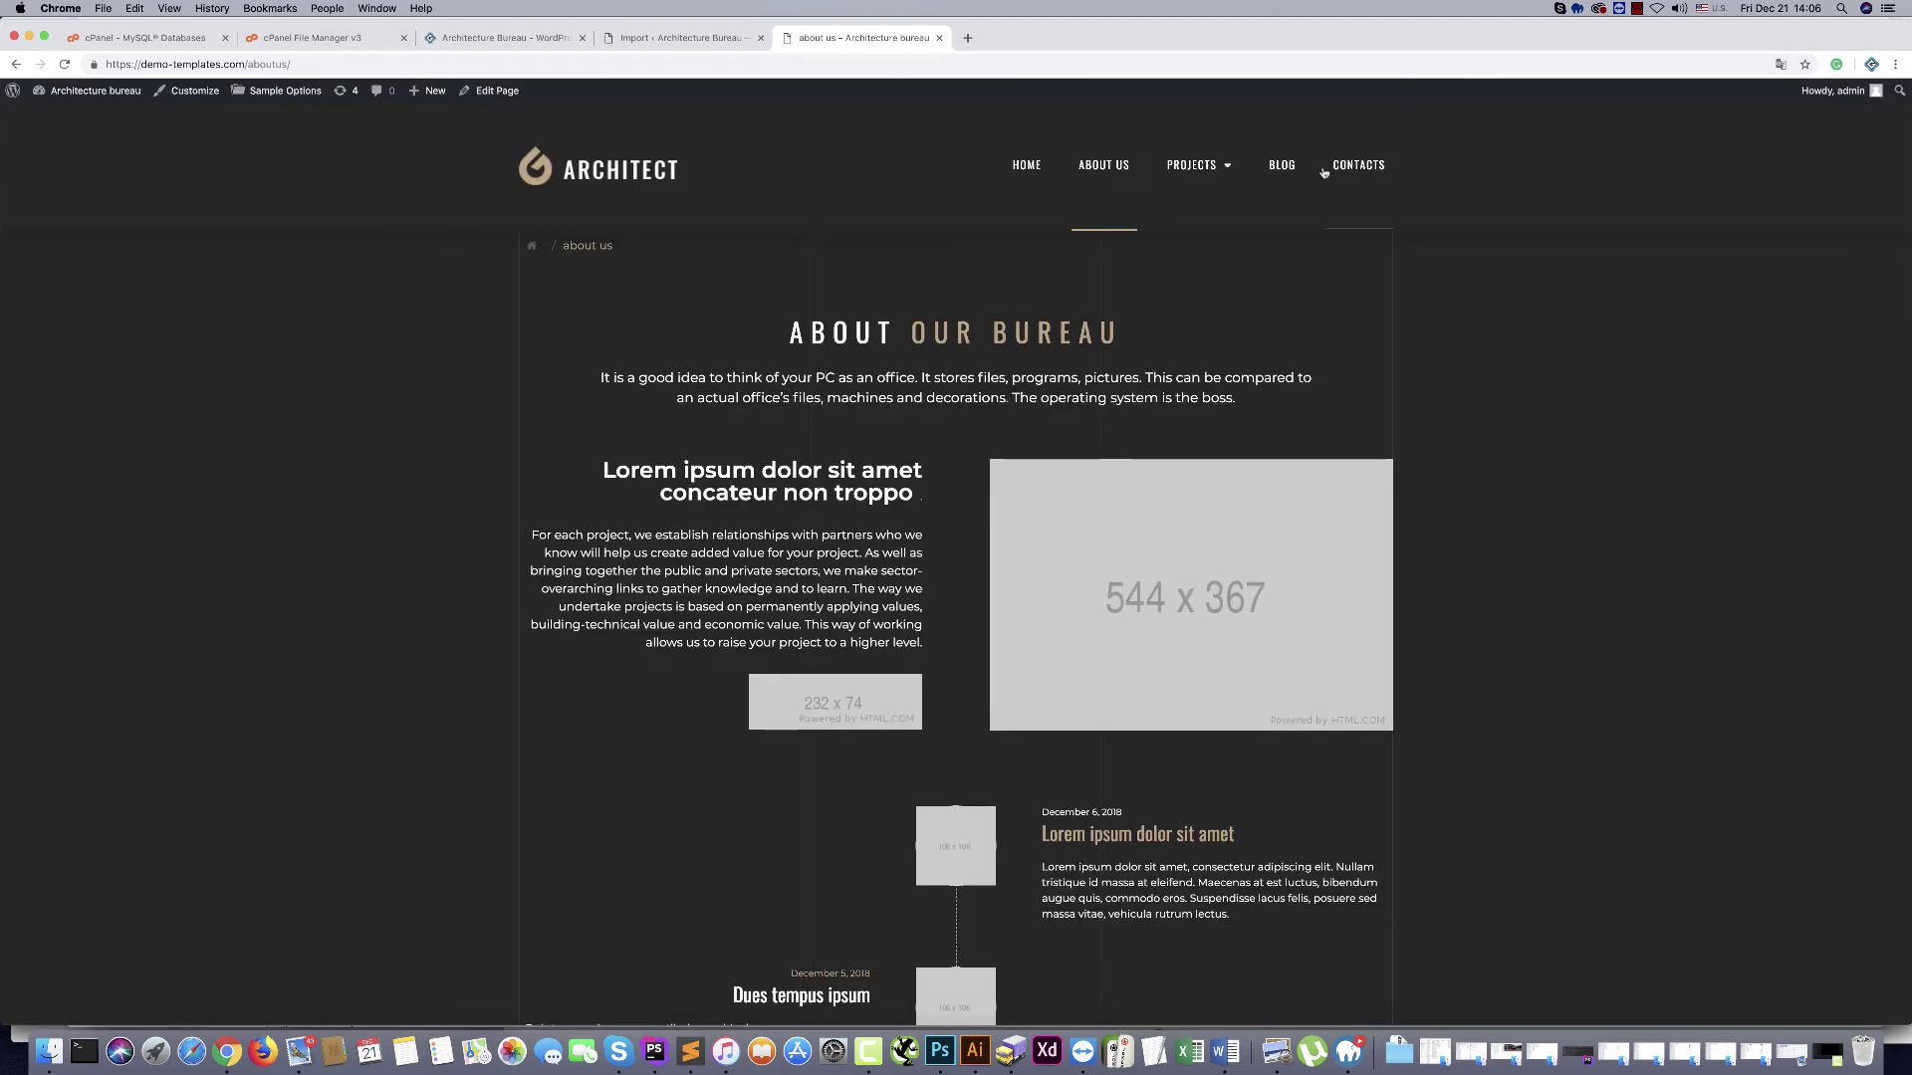
mouse_move(1166, 166)
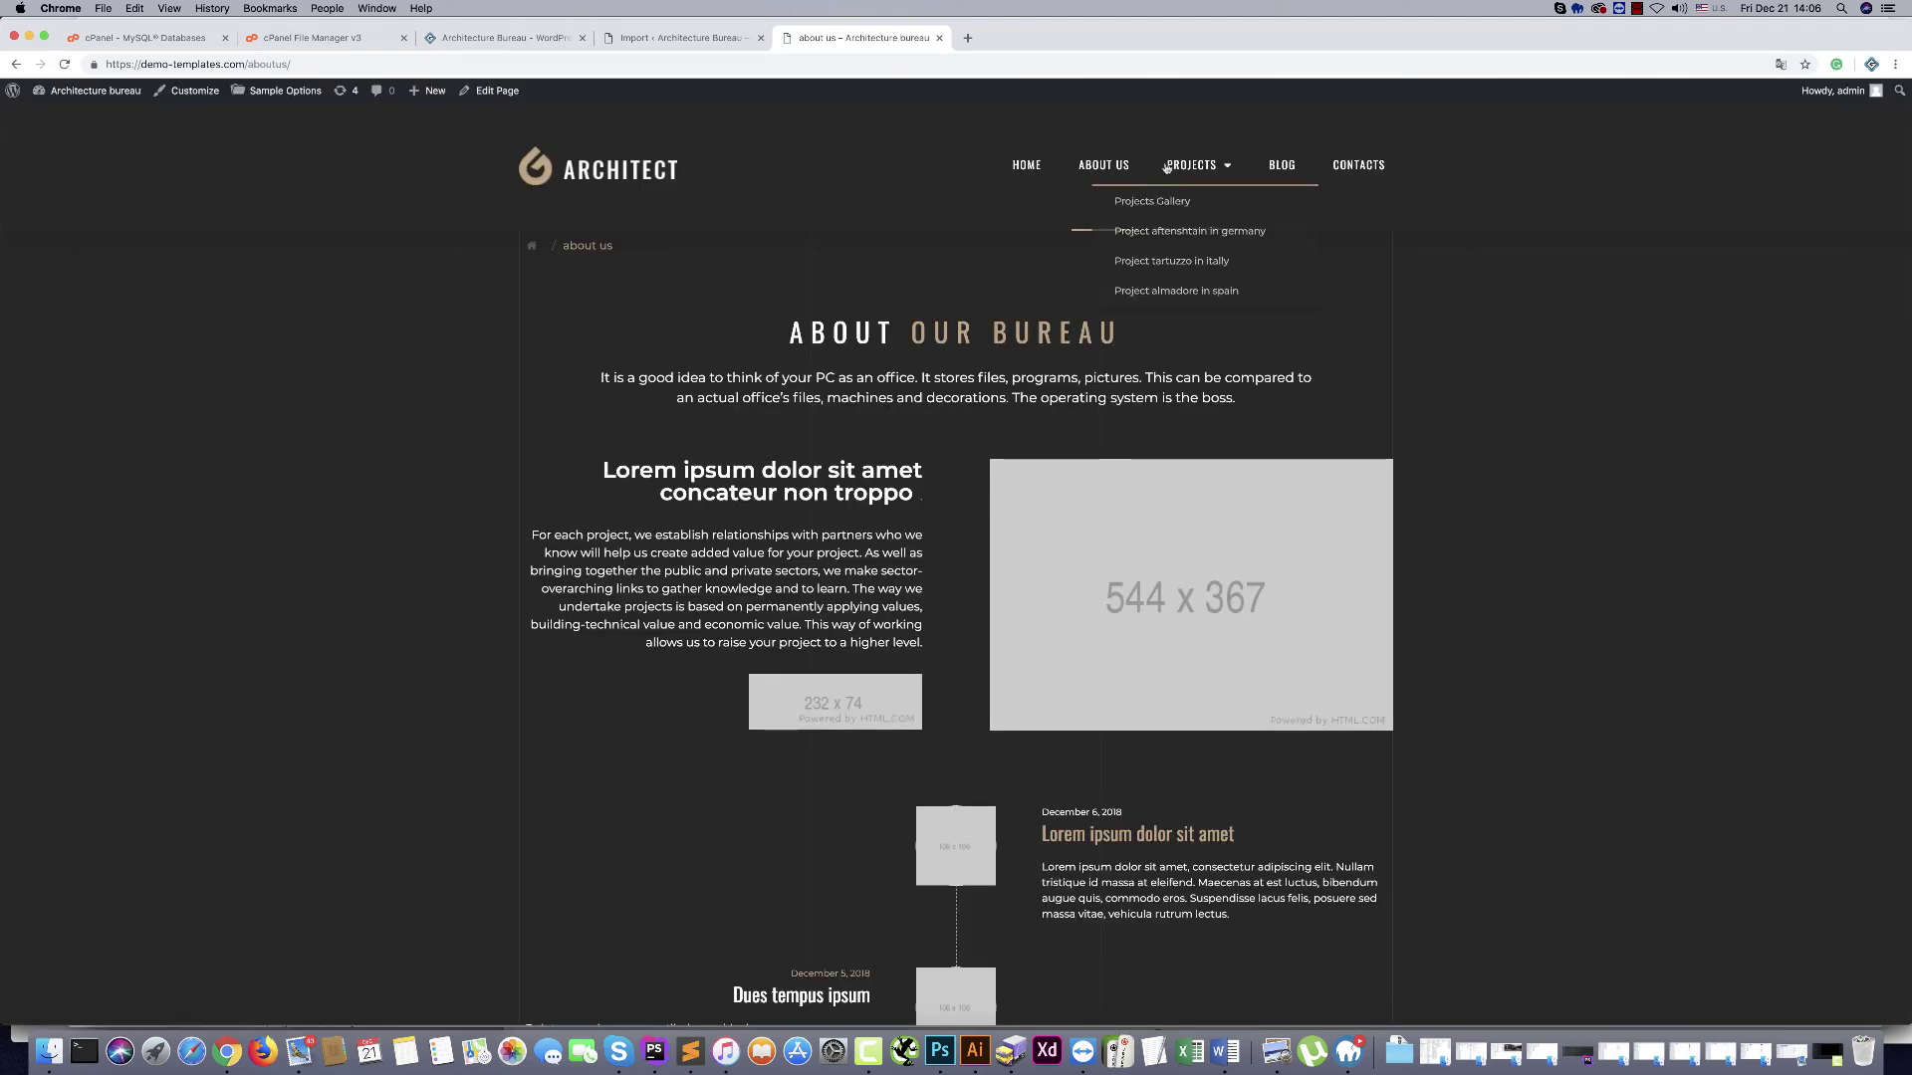
click(1282, 168)
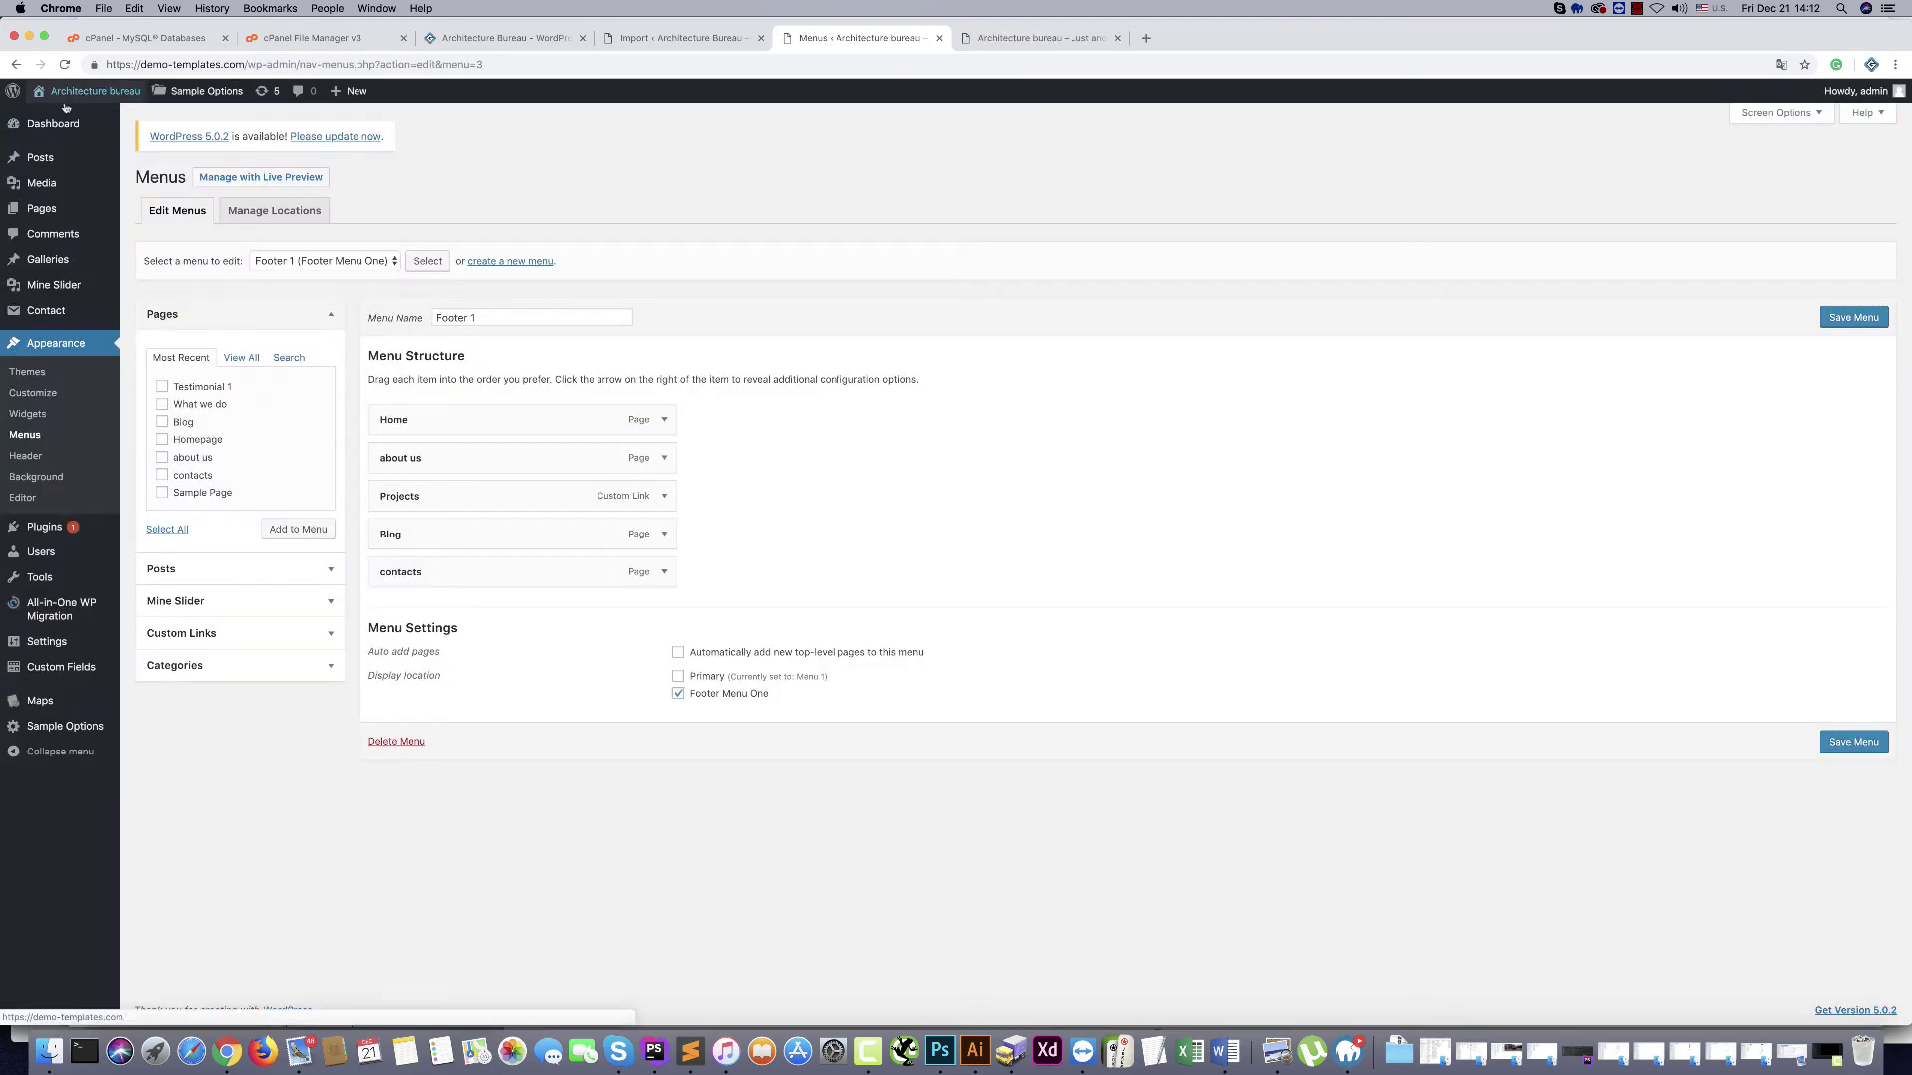
From the dashboard's Appearance > Menus, load Menu 1 (Primary) for editing instead of Footer 1
click(43, 126)
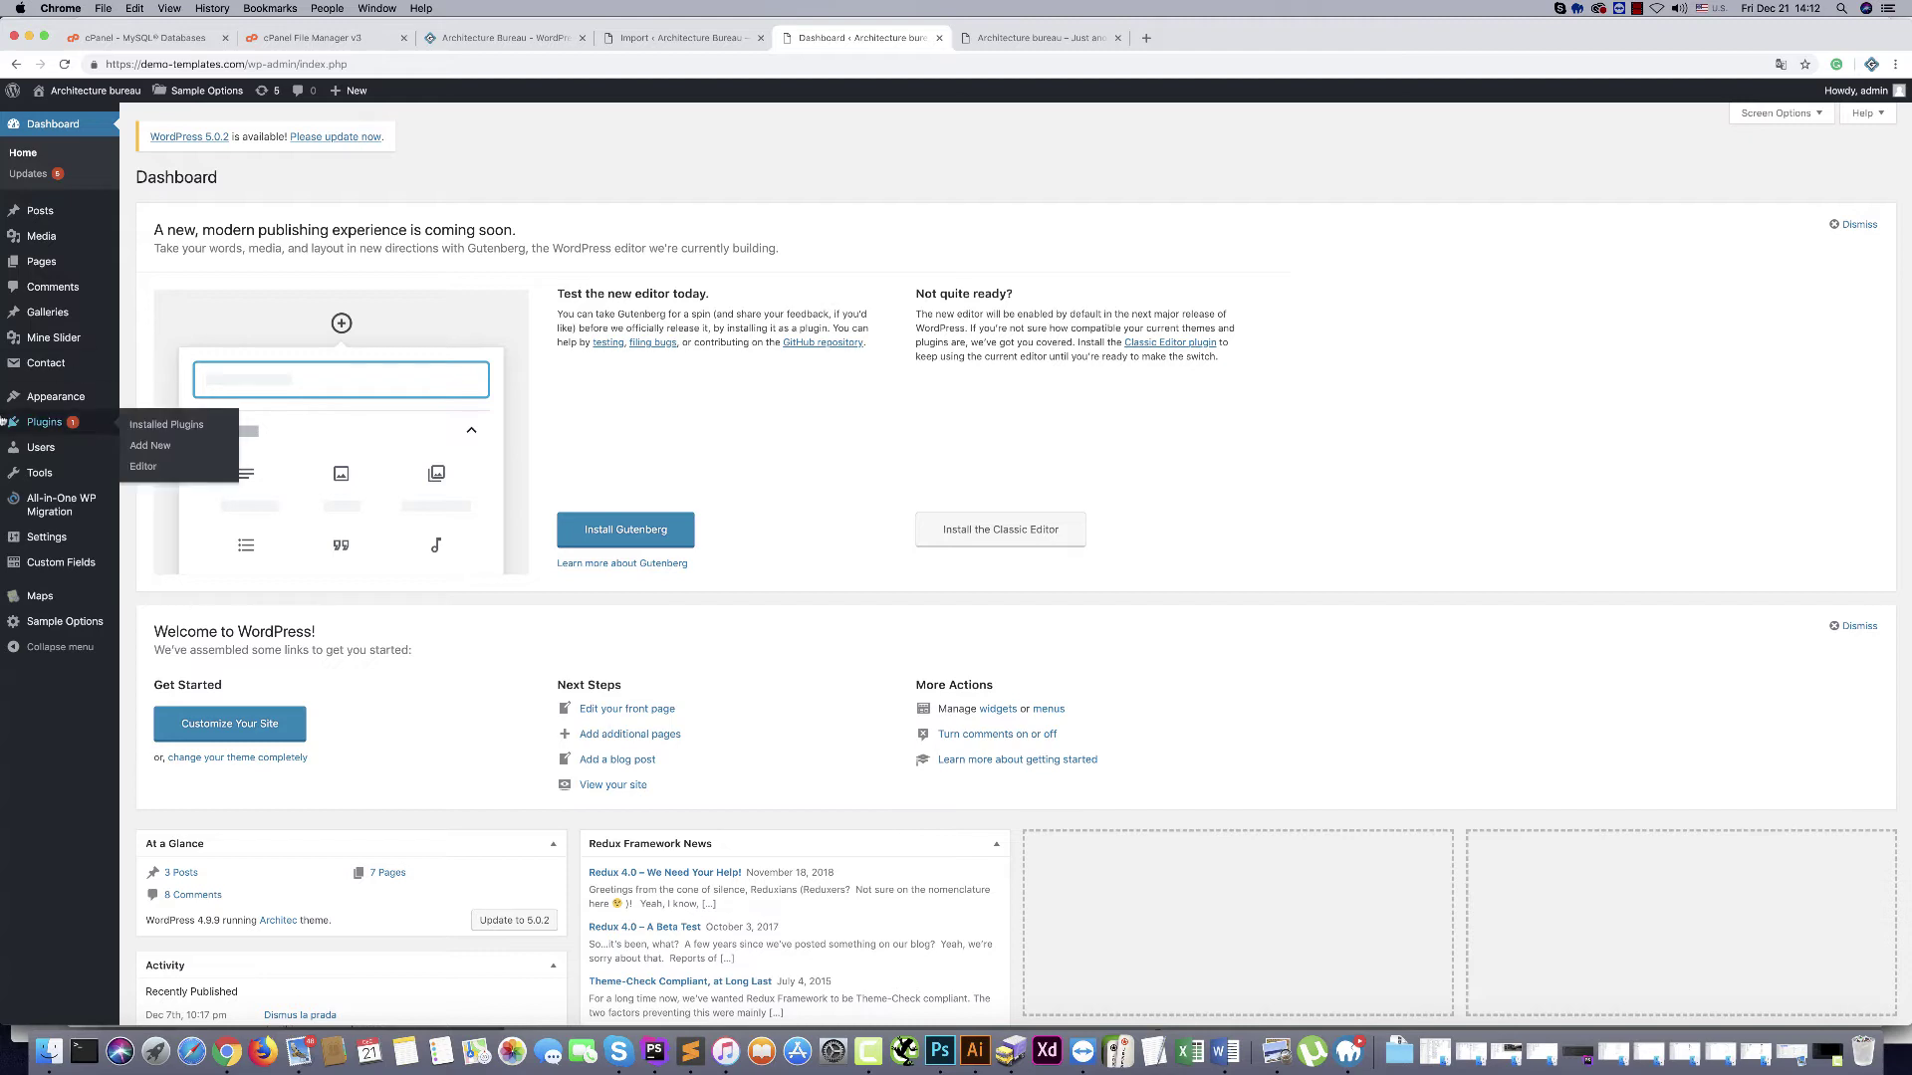
mouse_move(5, 395)
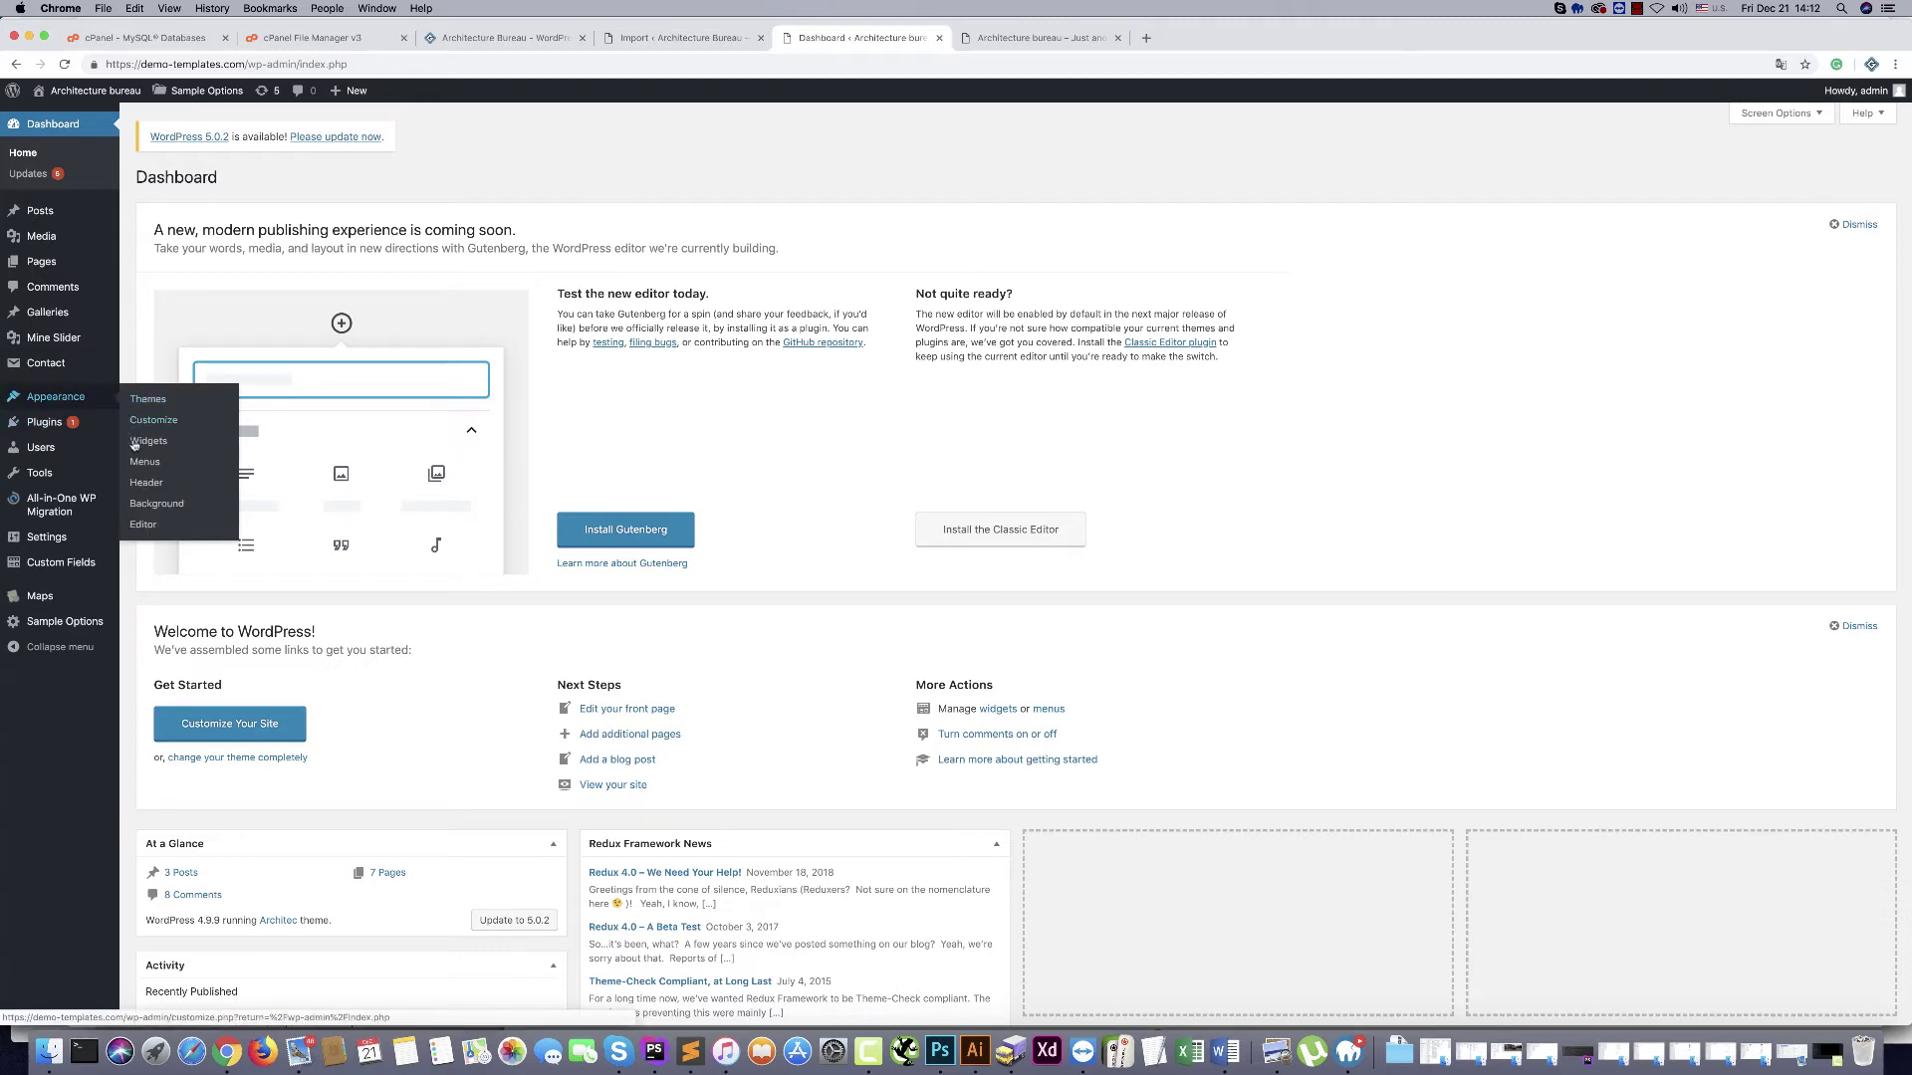
click(137, 463)
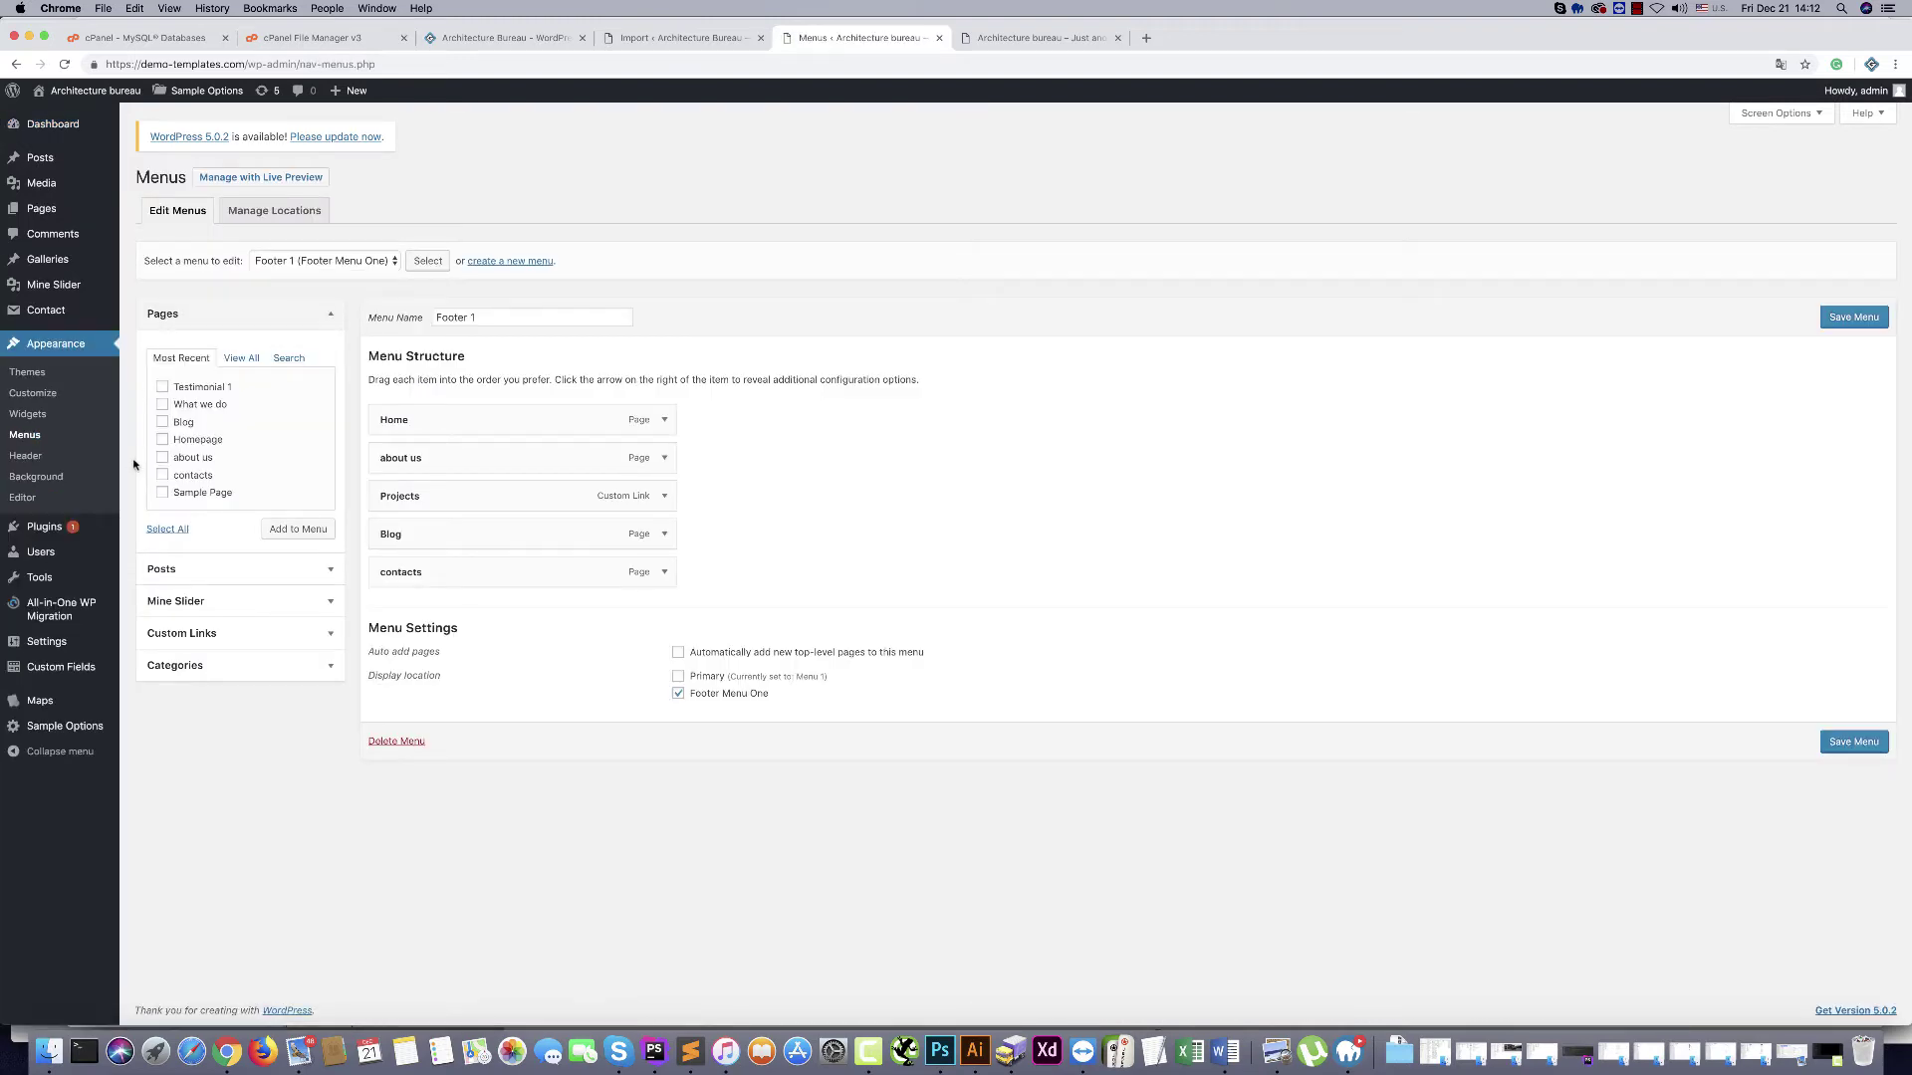
click(286, 263)
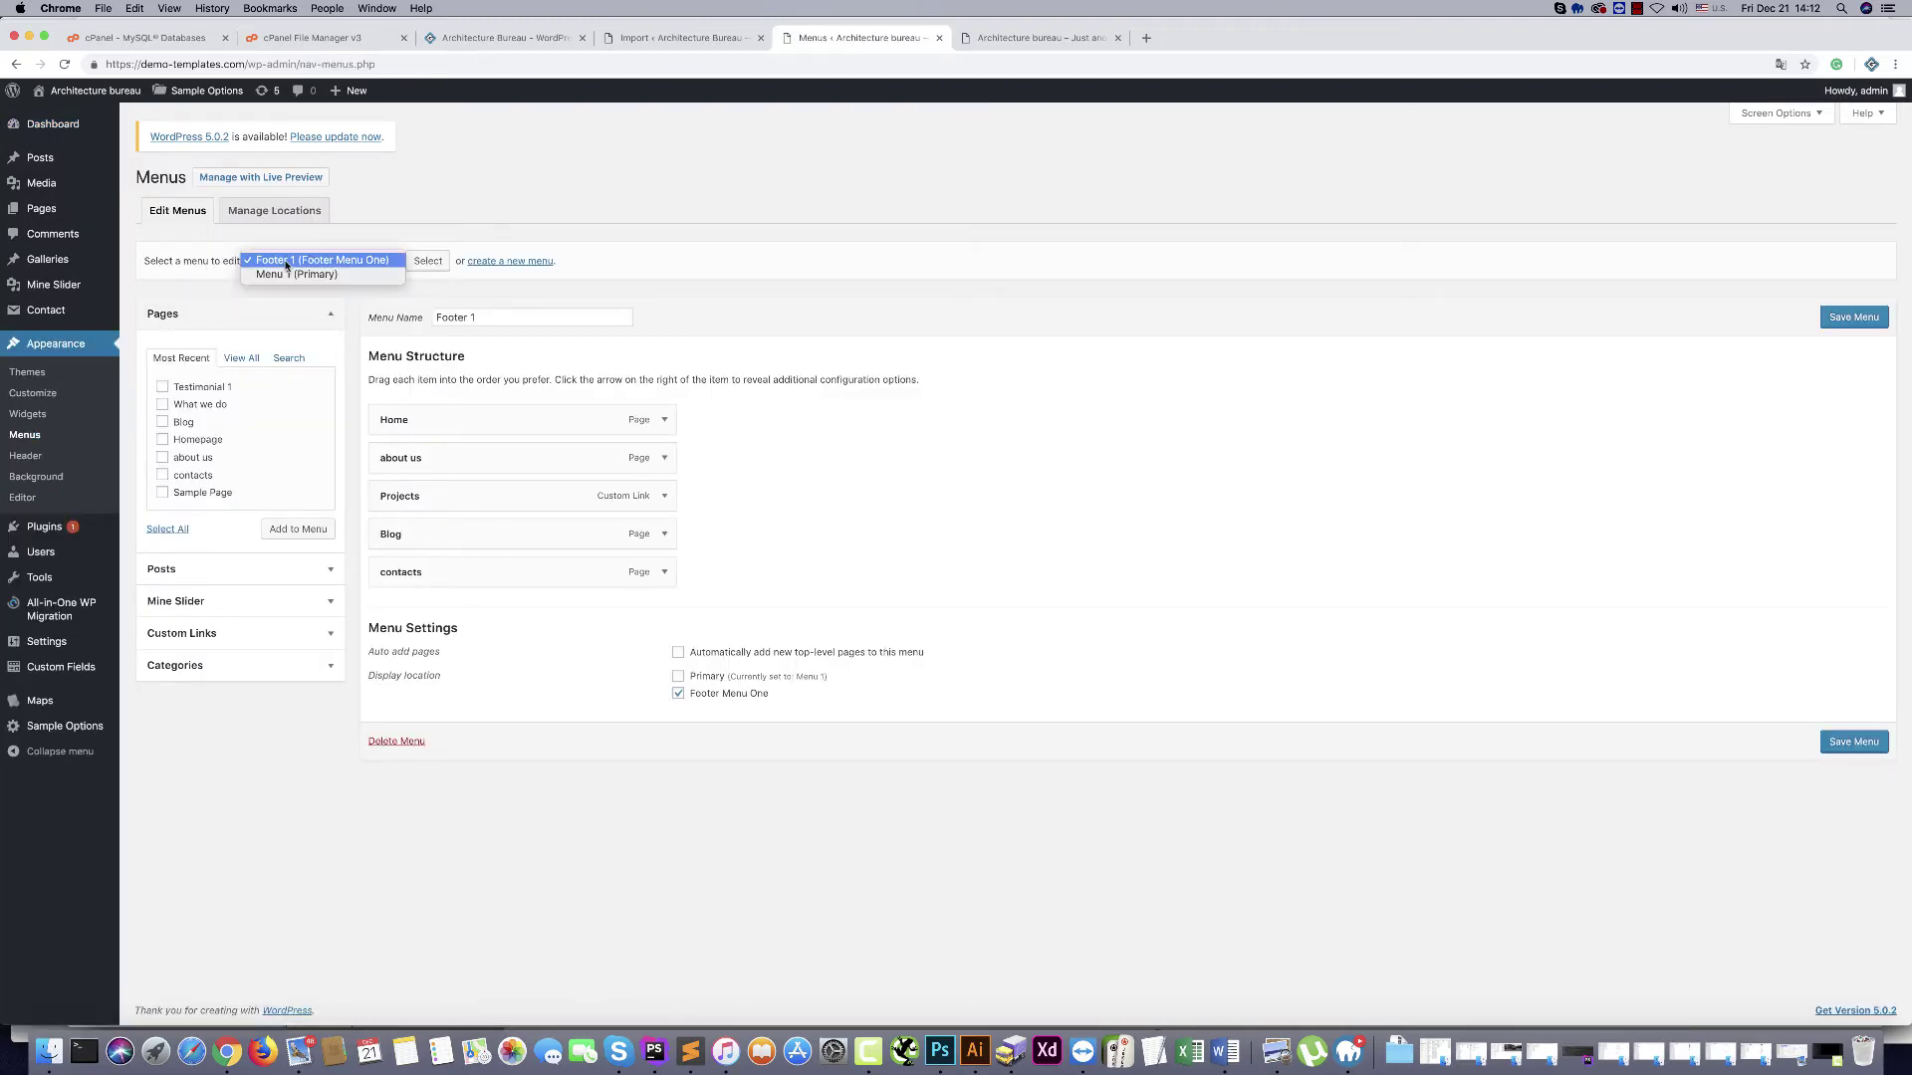
click(262, 275)
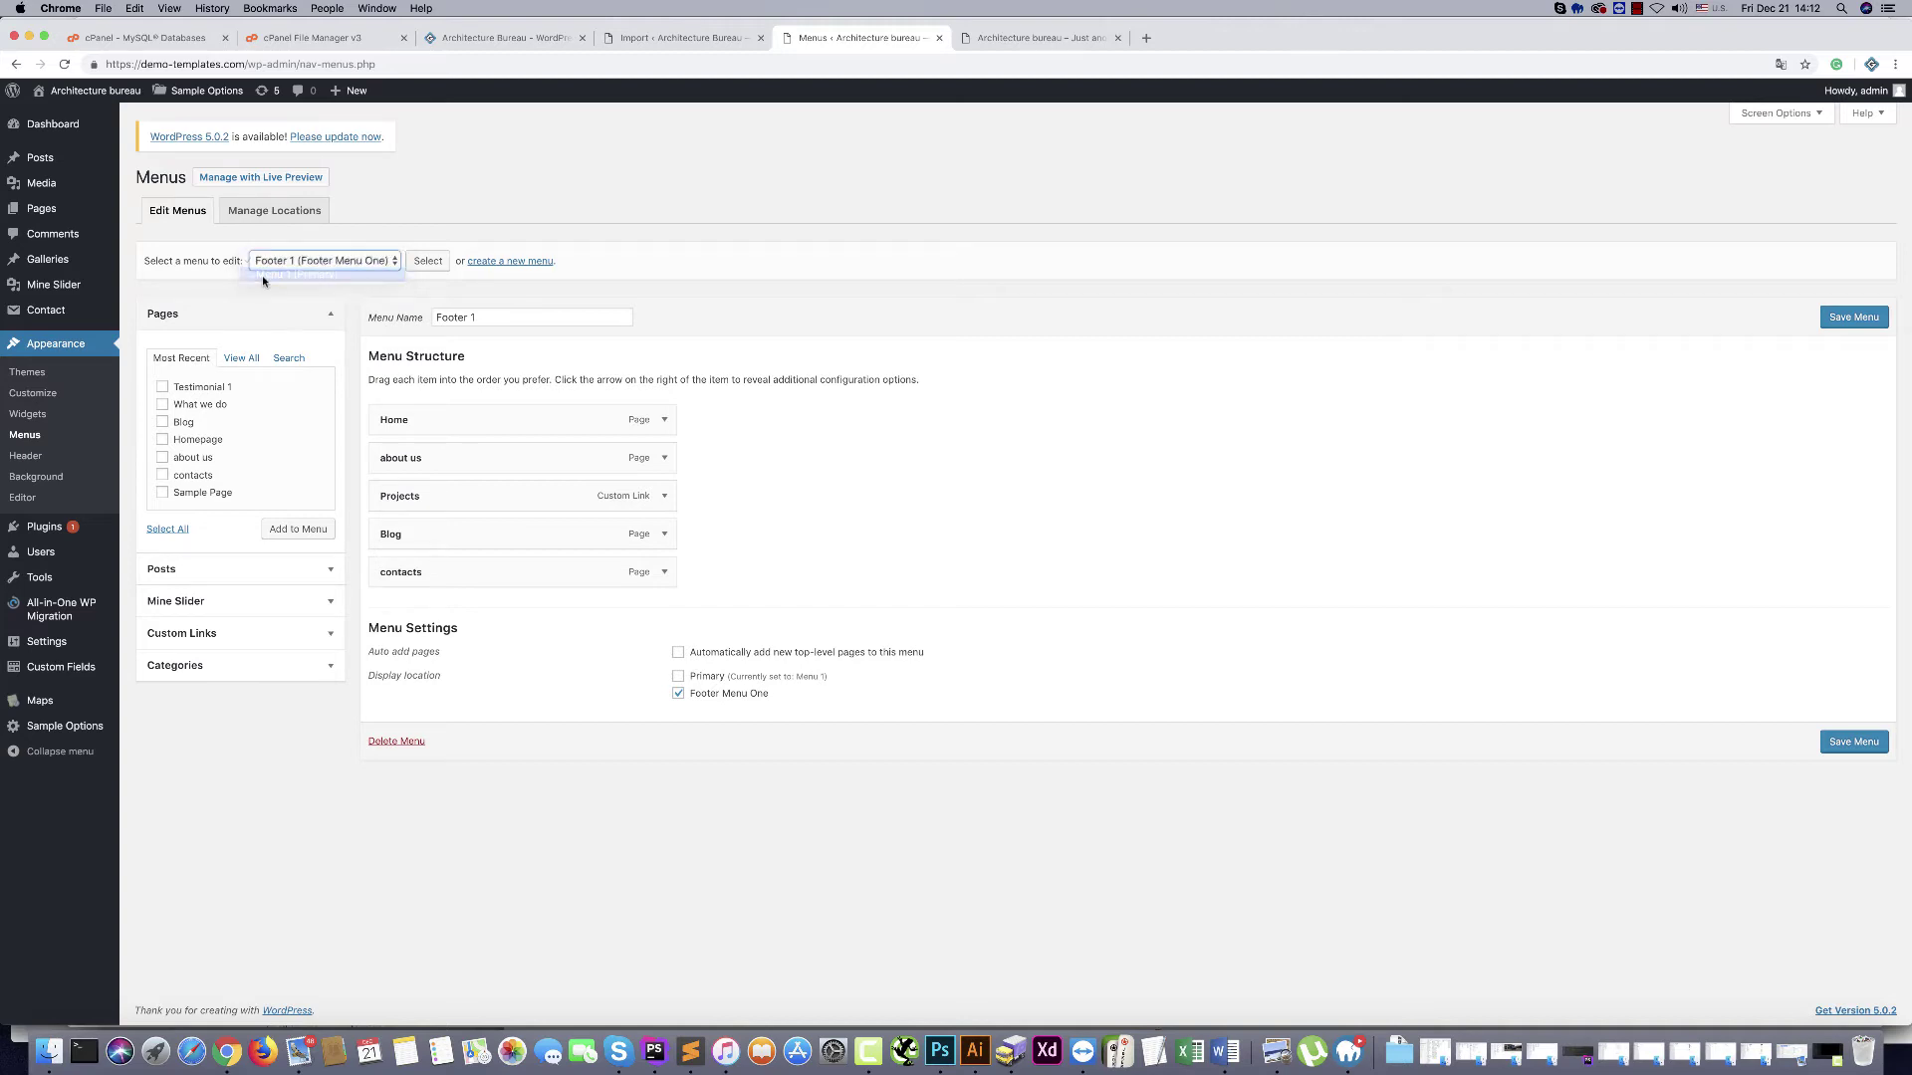
click(427, 262)
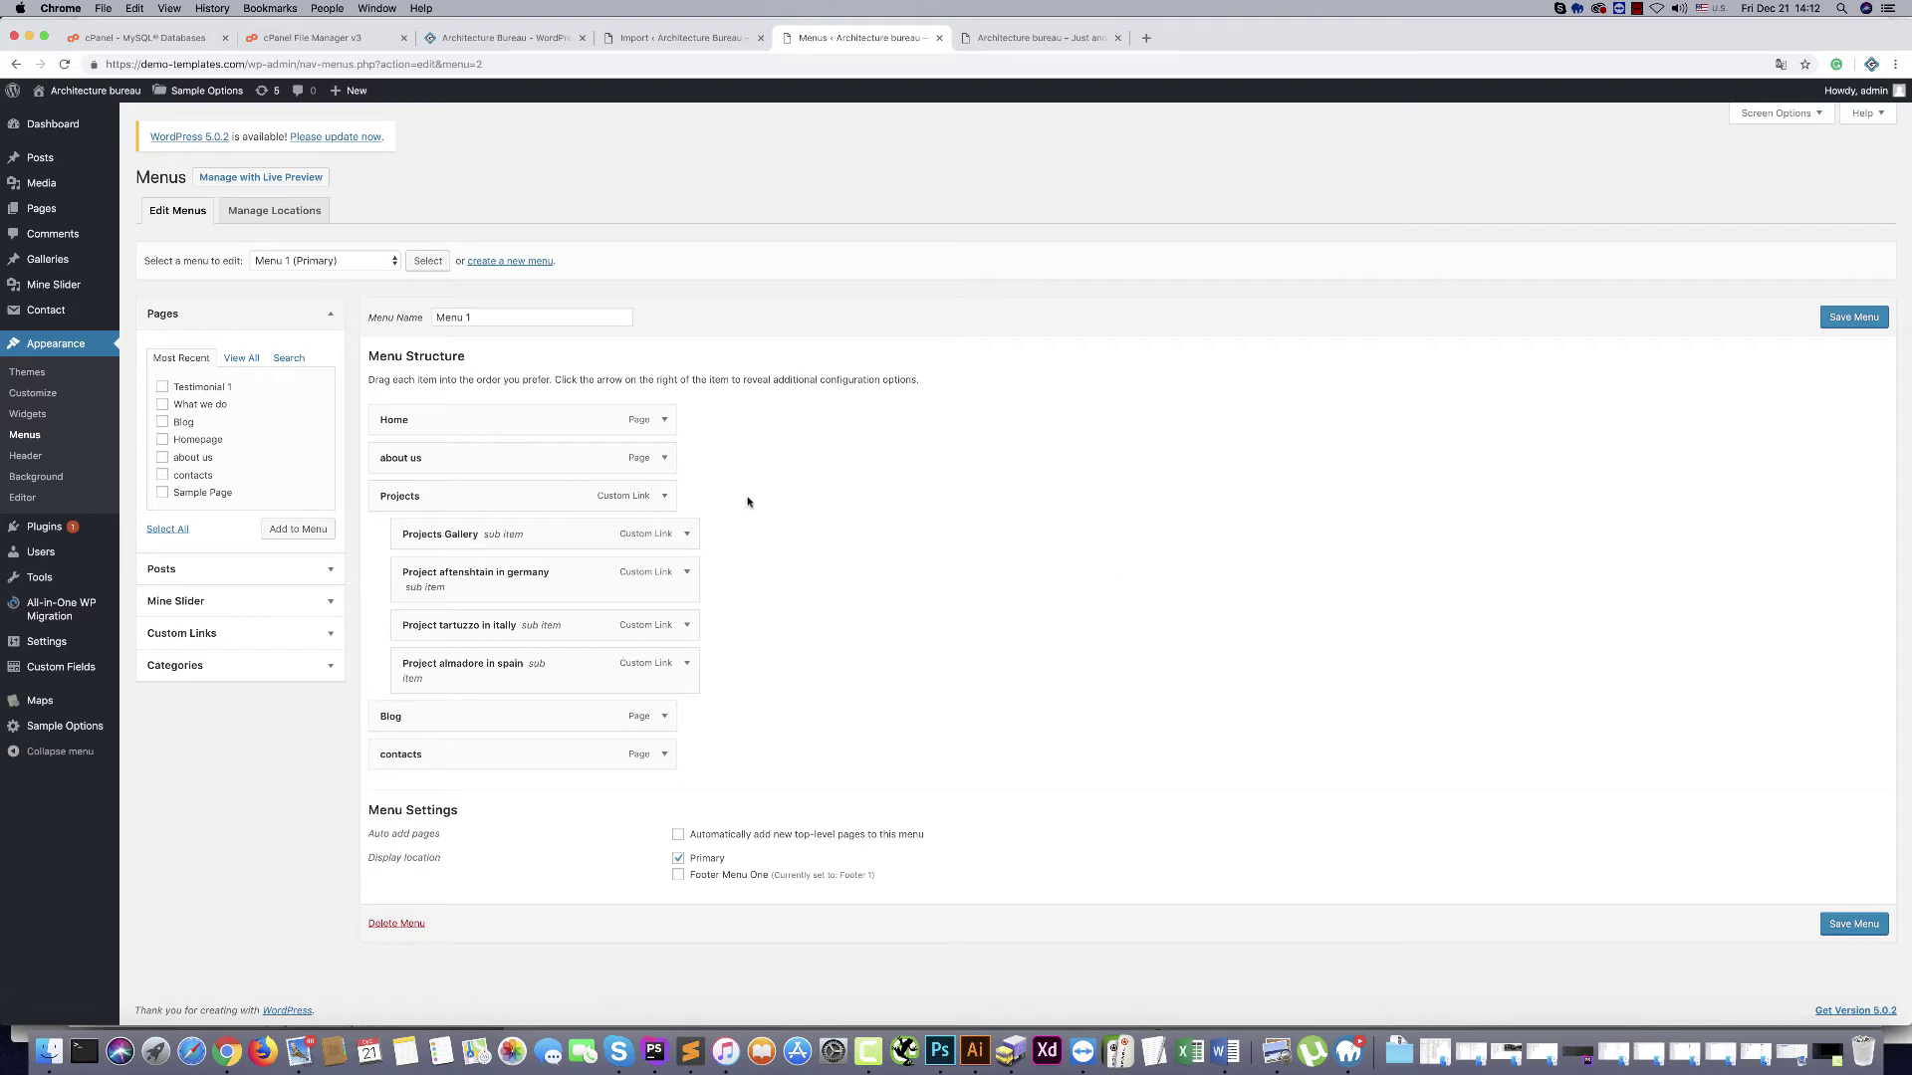
Change the Projects item's URL to /gallery/ by removing /wordpress/architecture, and save the menu
click(665, 498)
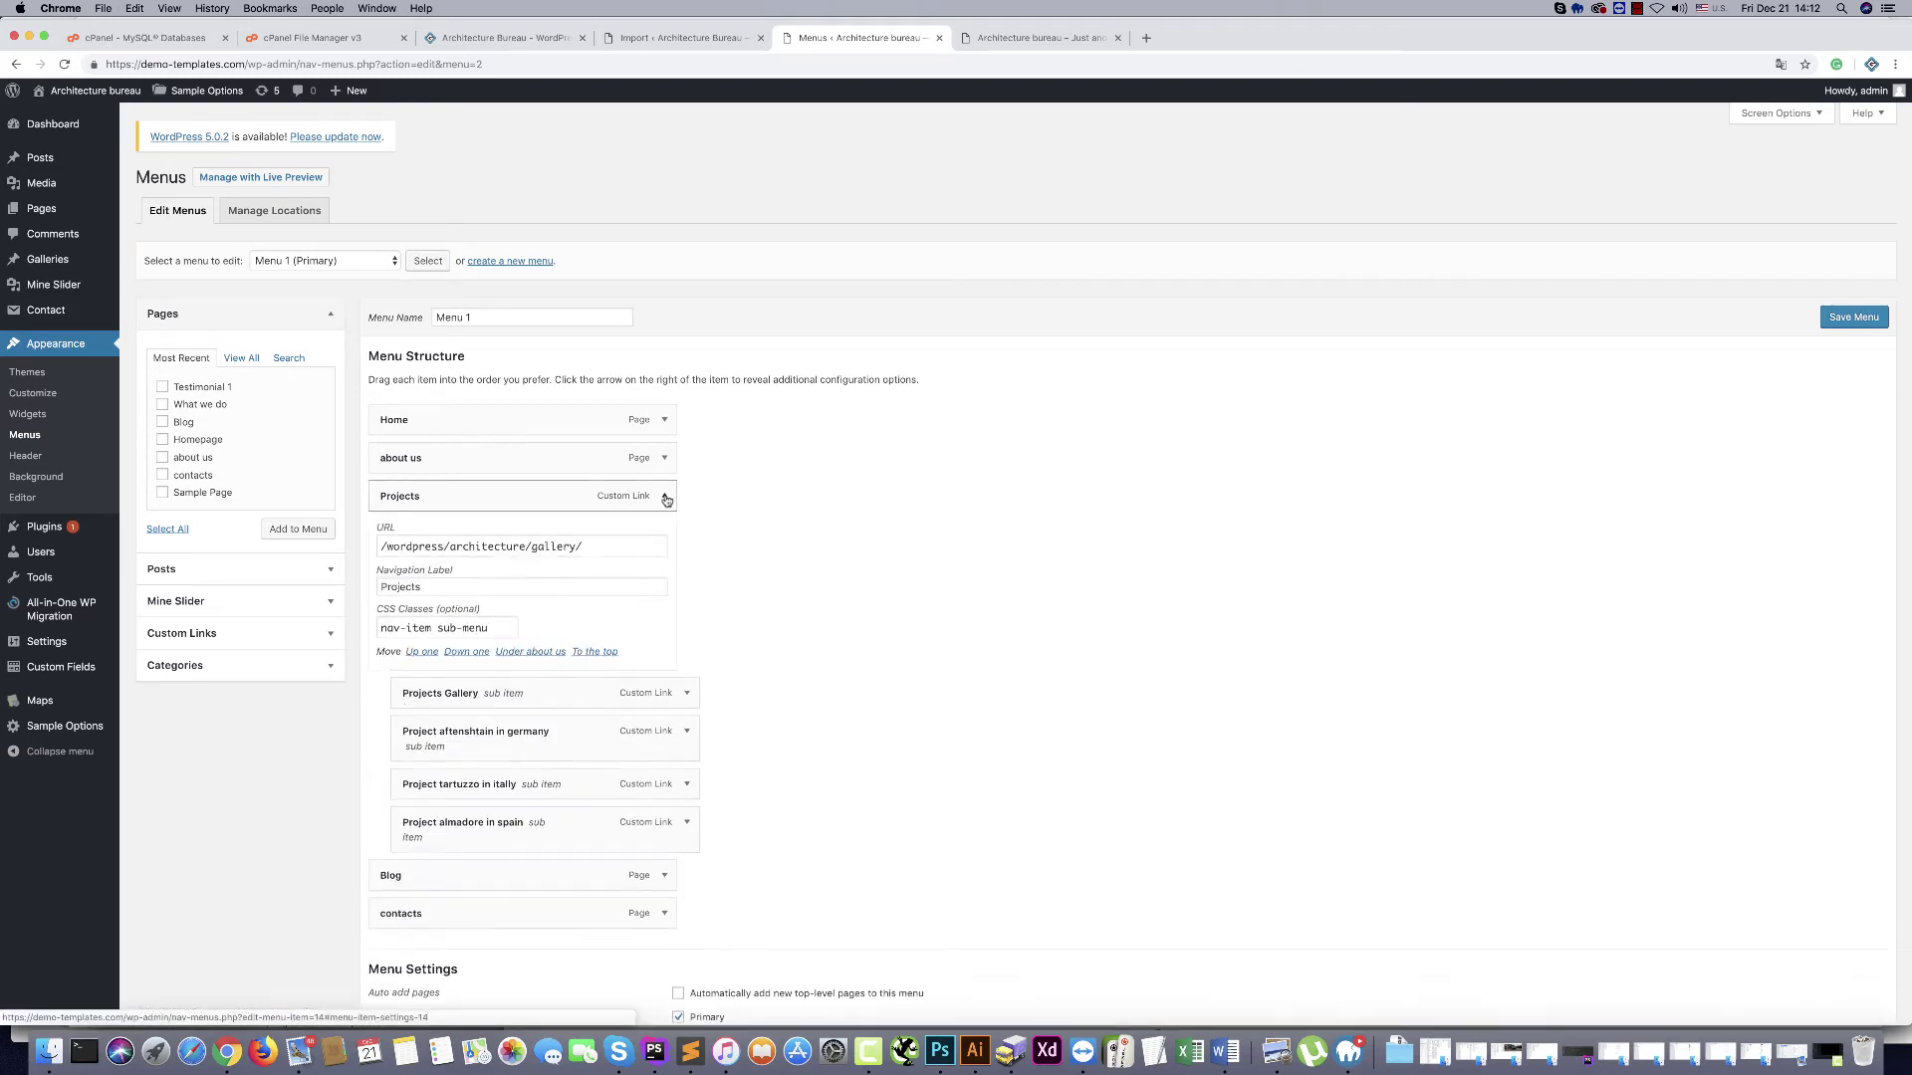
drag(525, 547, 334, 547)
key(BackSpace)
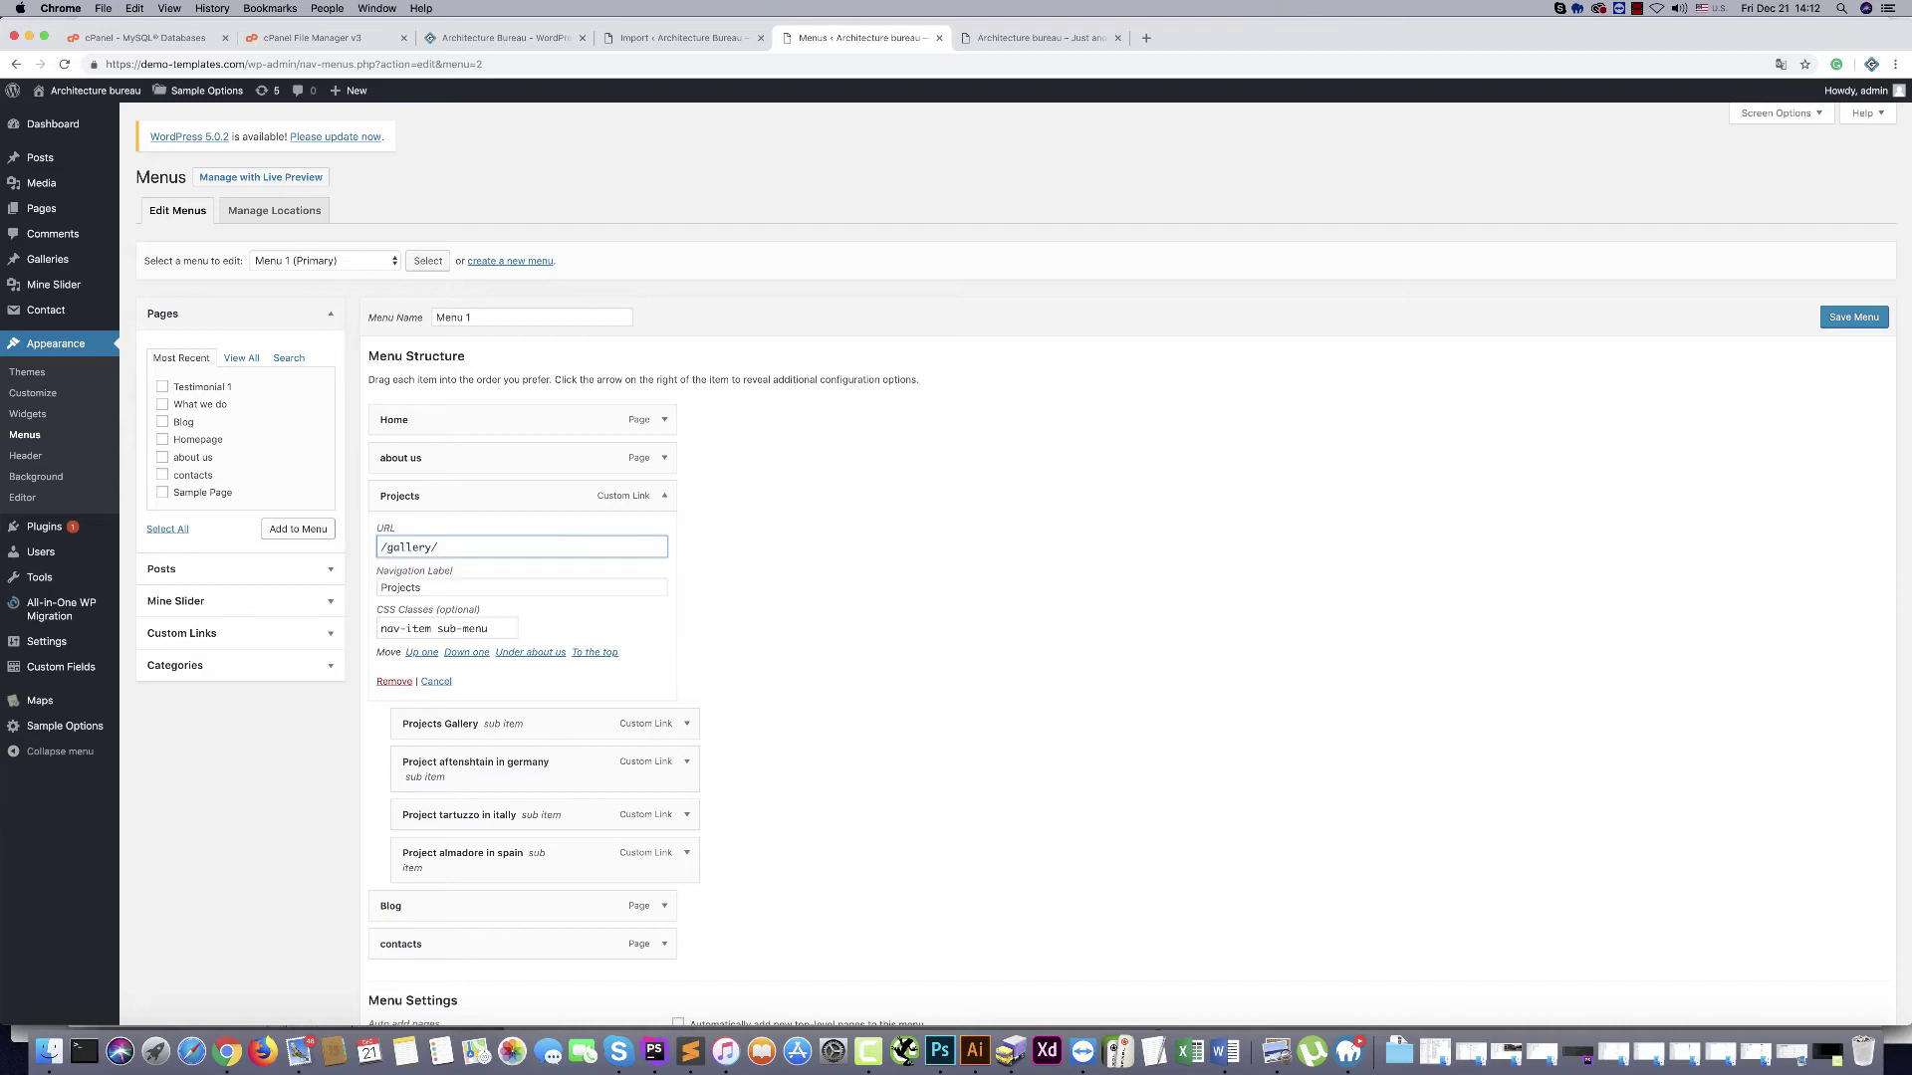
click(928, 558)
click(1864, 321)
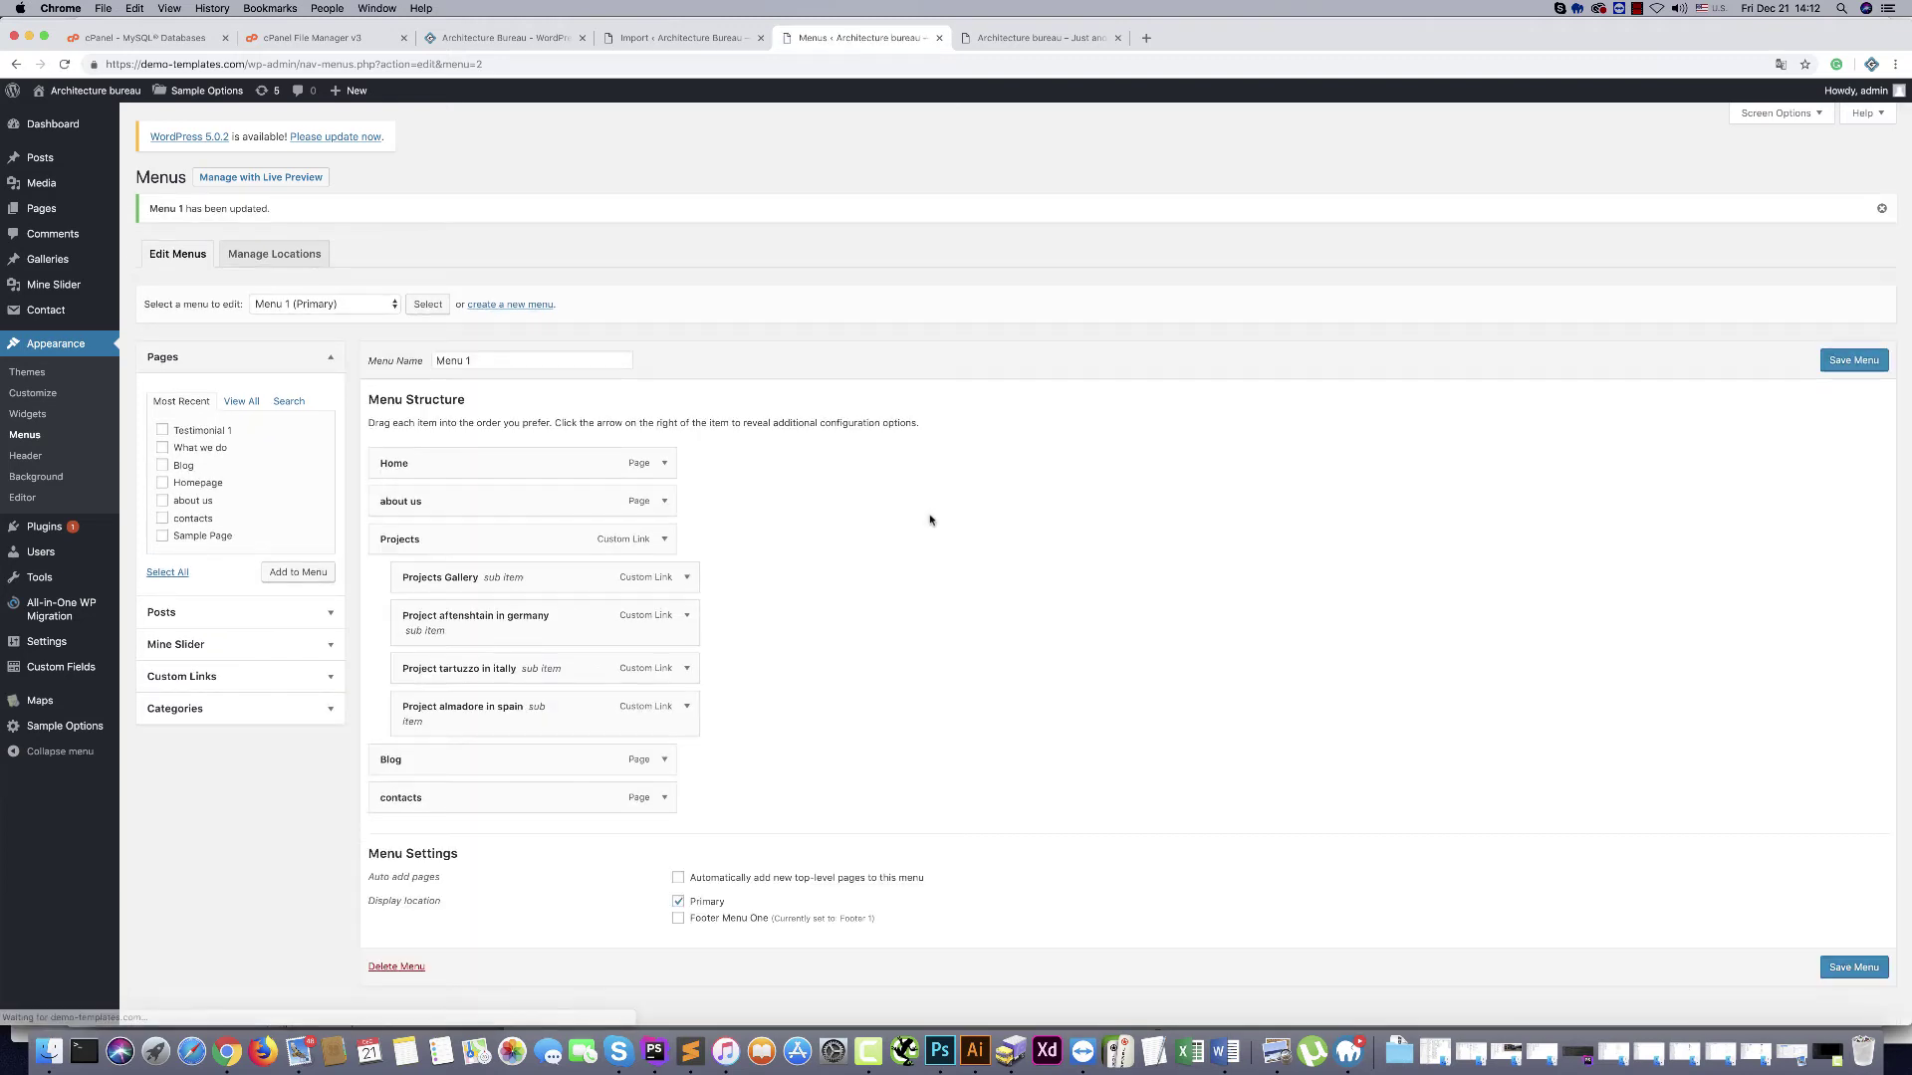
Change the Projects Gallery item's URL to /gallery/ and save the menu again
click(687, 578)
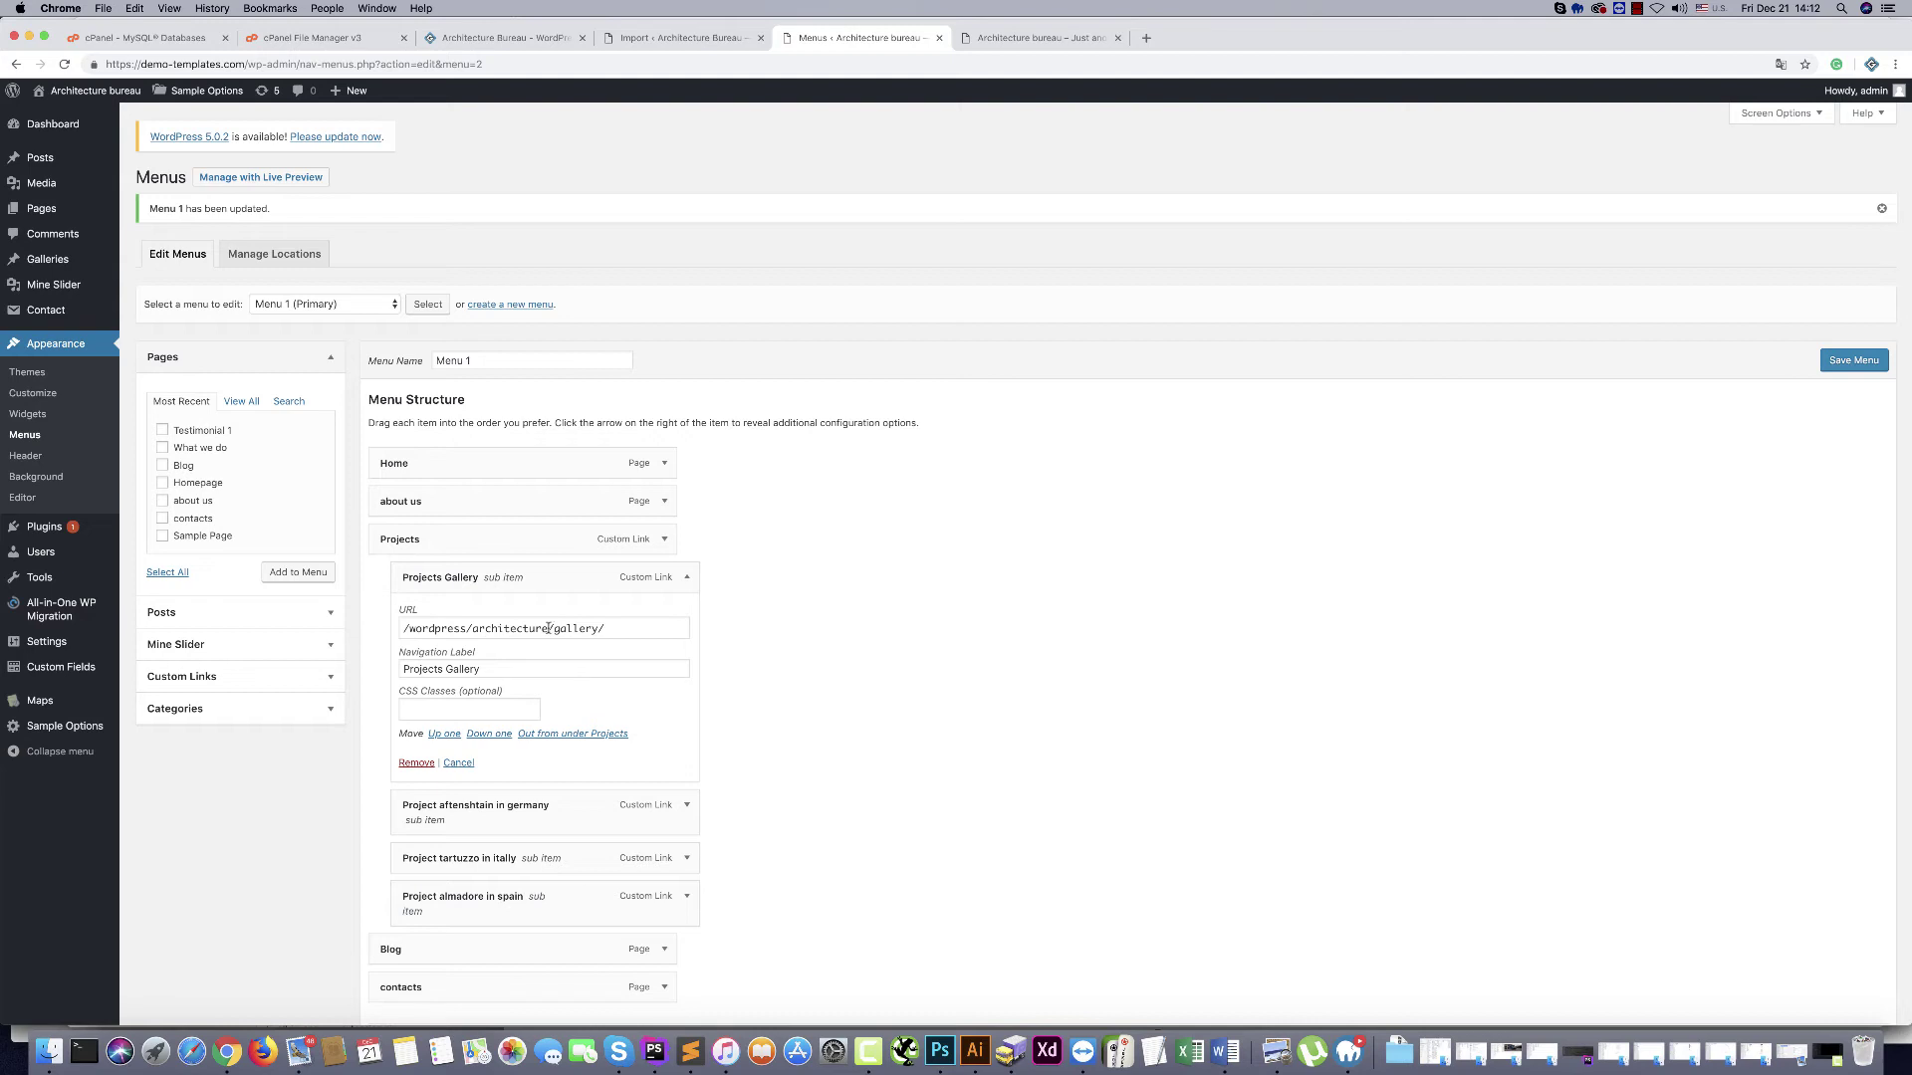
drag(549, 628, 354, 626)
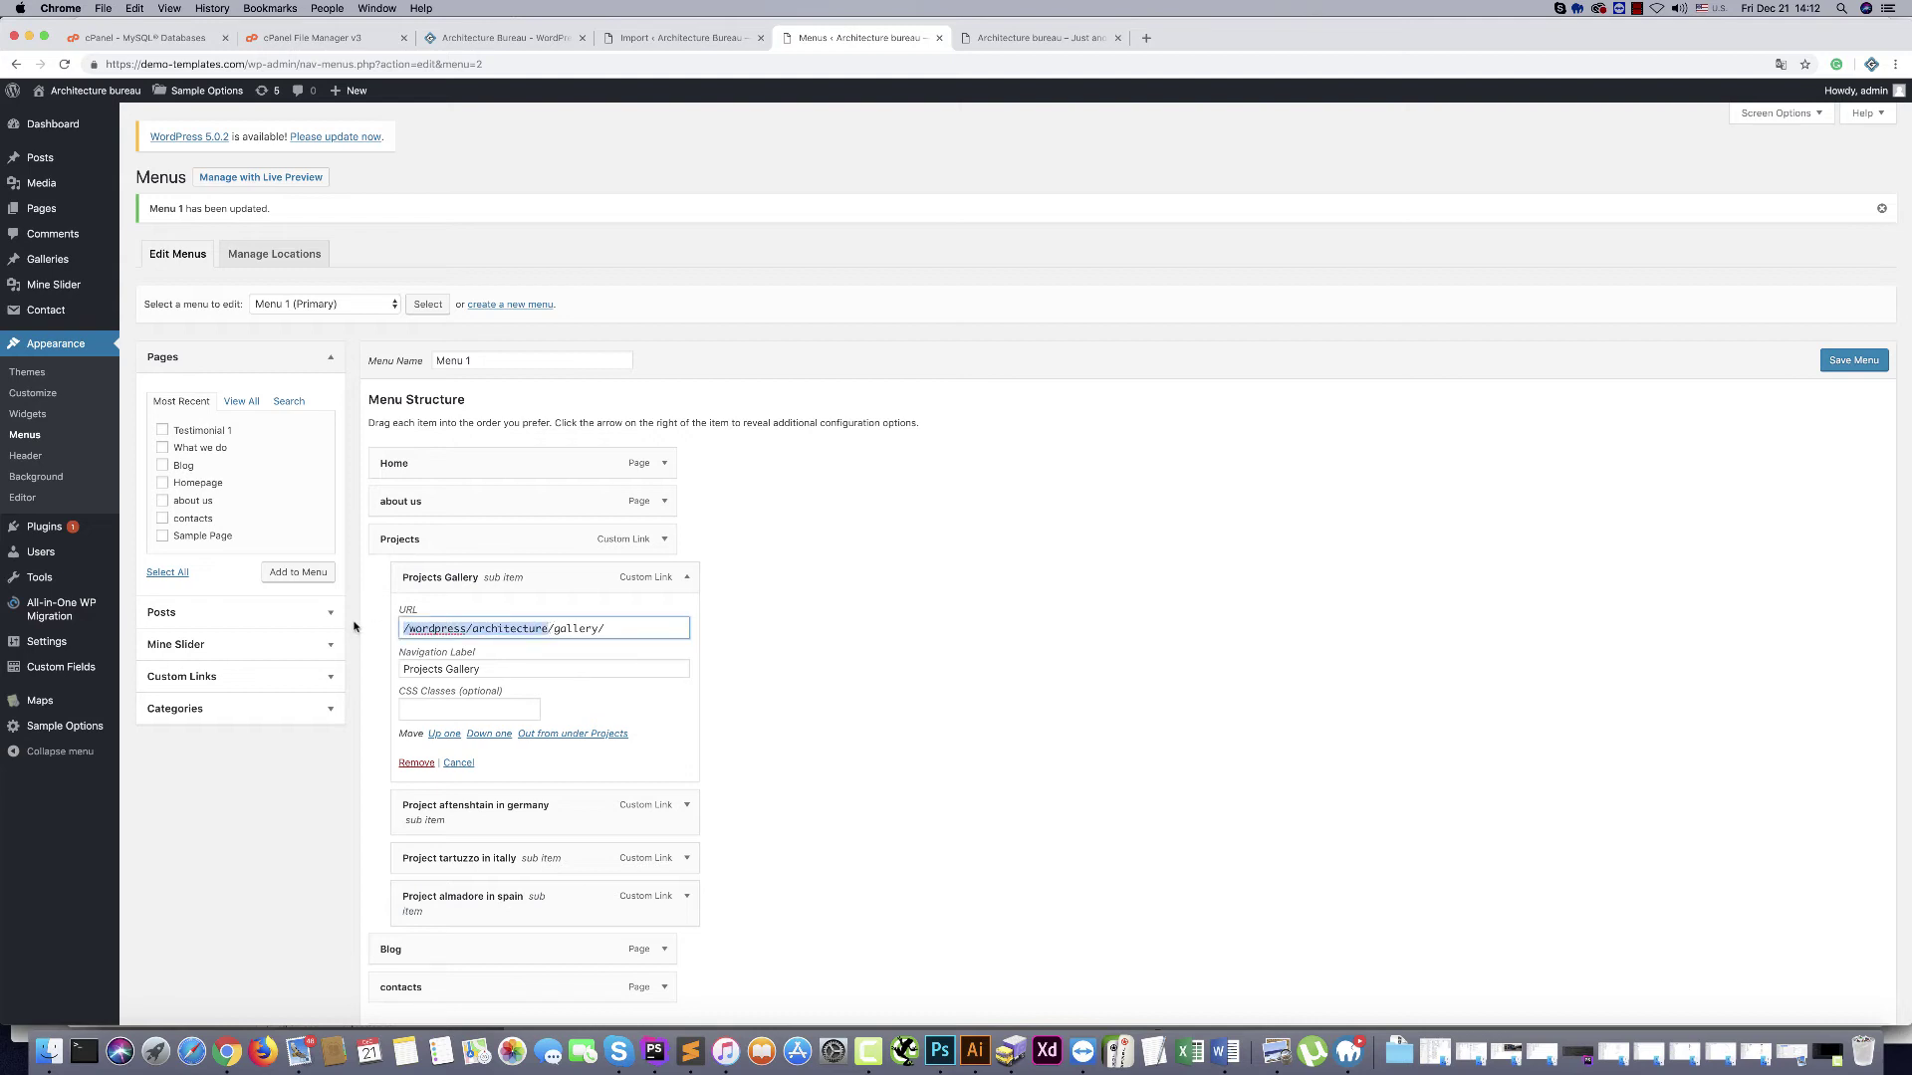
key(BackSpace)
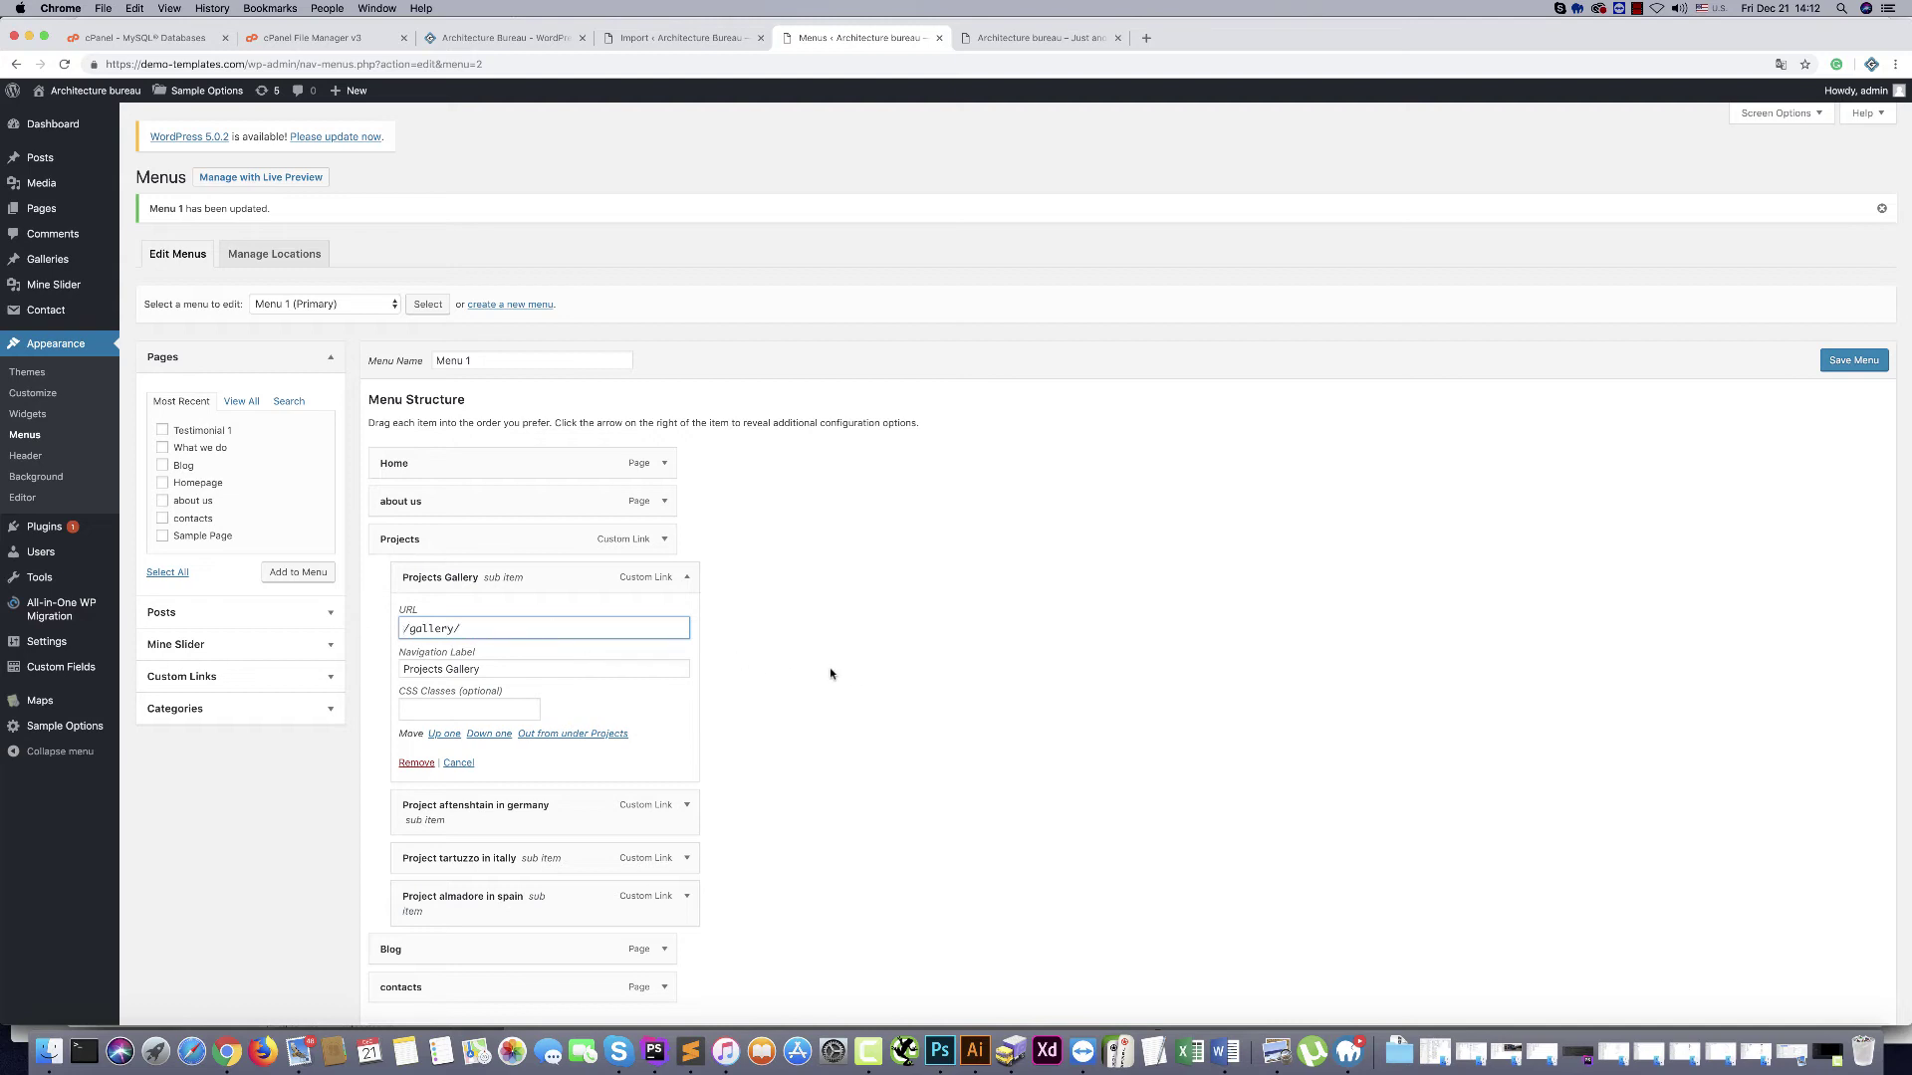
click(1859, 364)
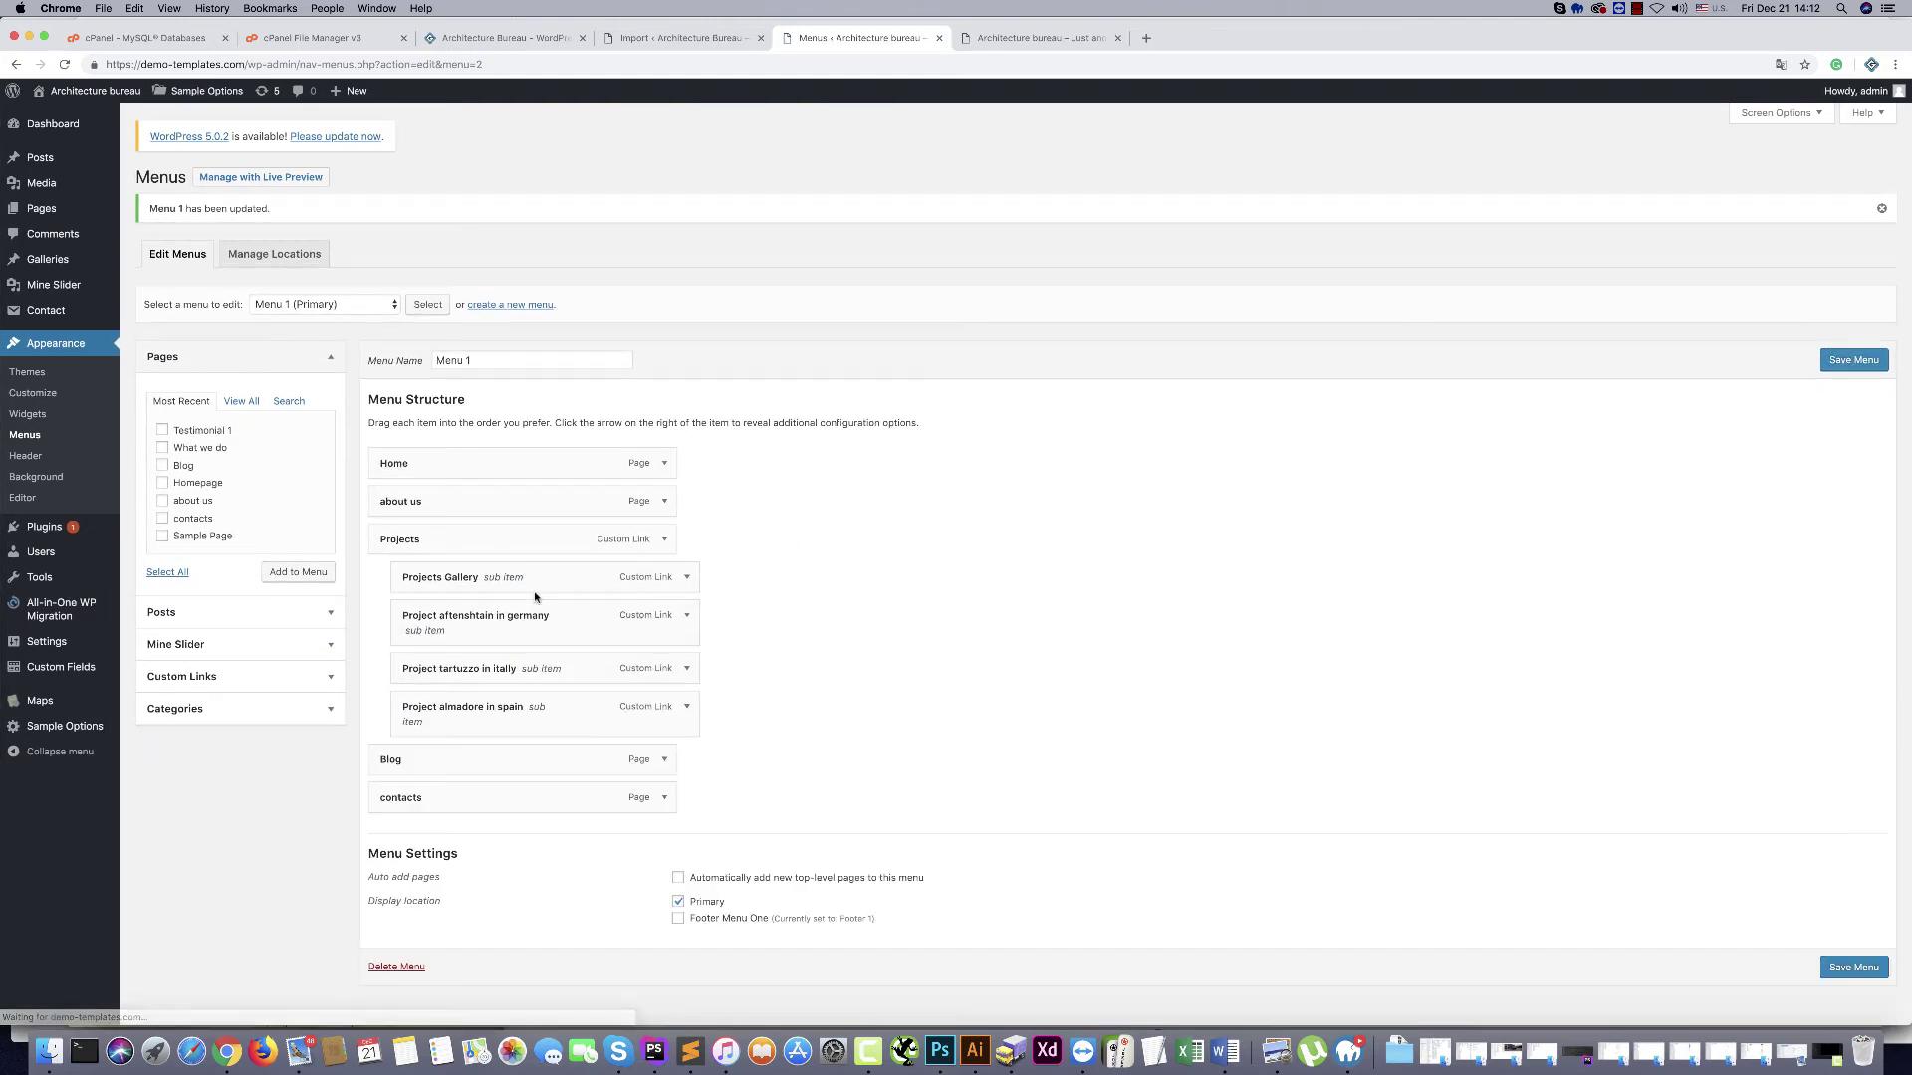
Strip /wordpress/architecture from the Germany project item's URL and save the menu
click(686, 615)
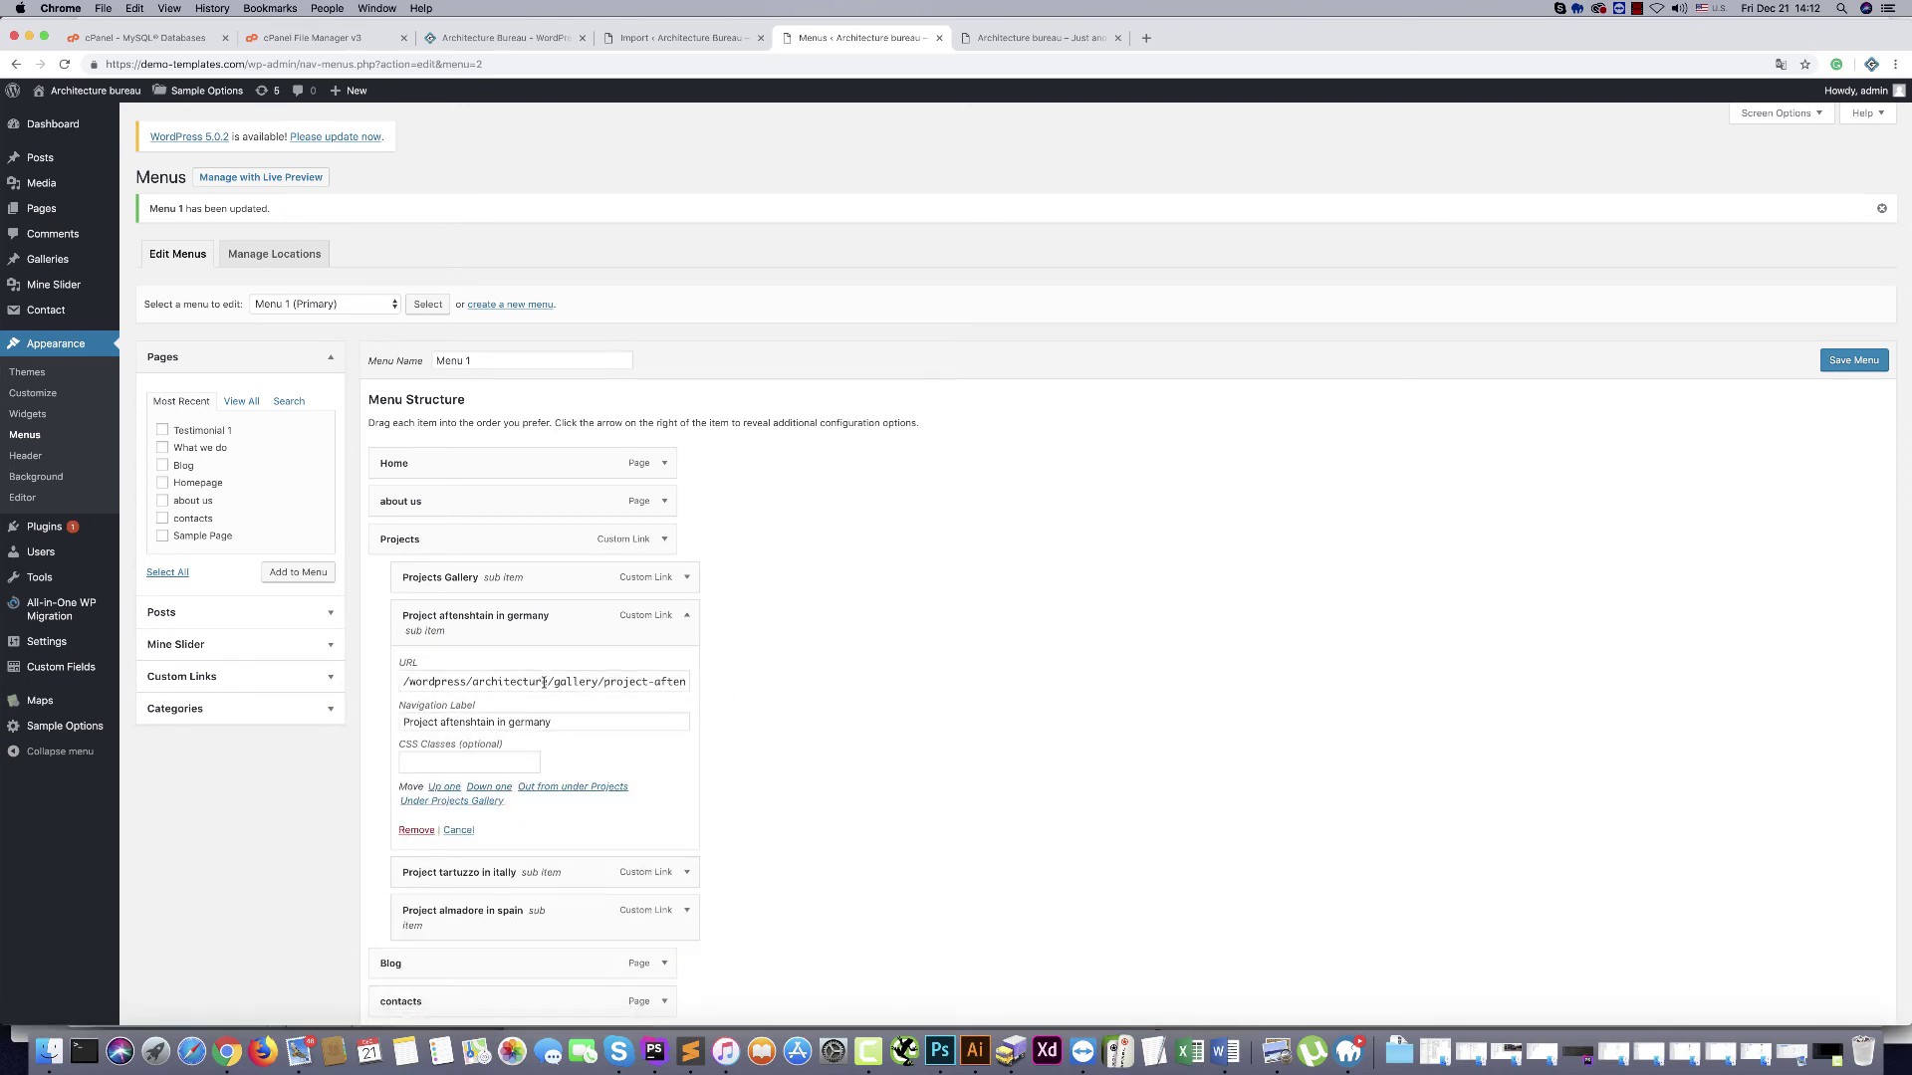
drag(548, 681, 294, 685)
key(BackSpace)
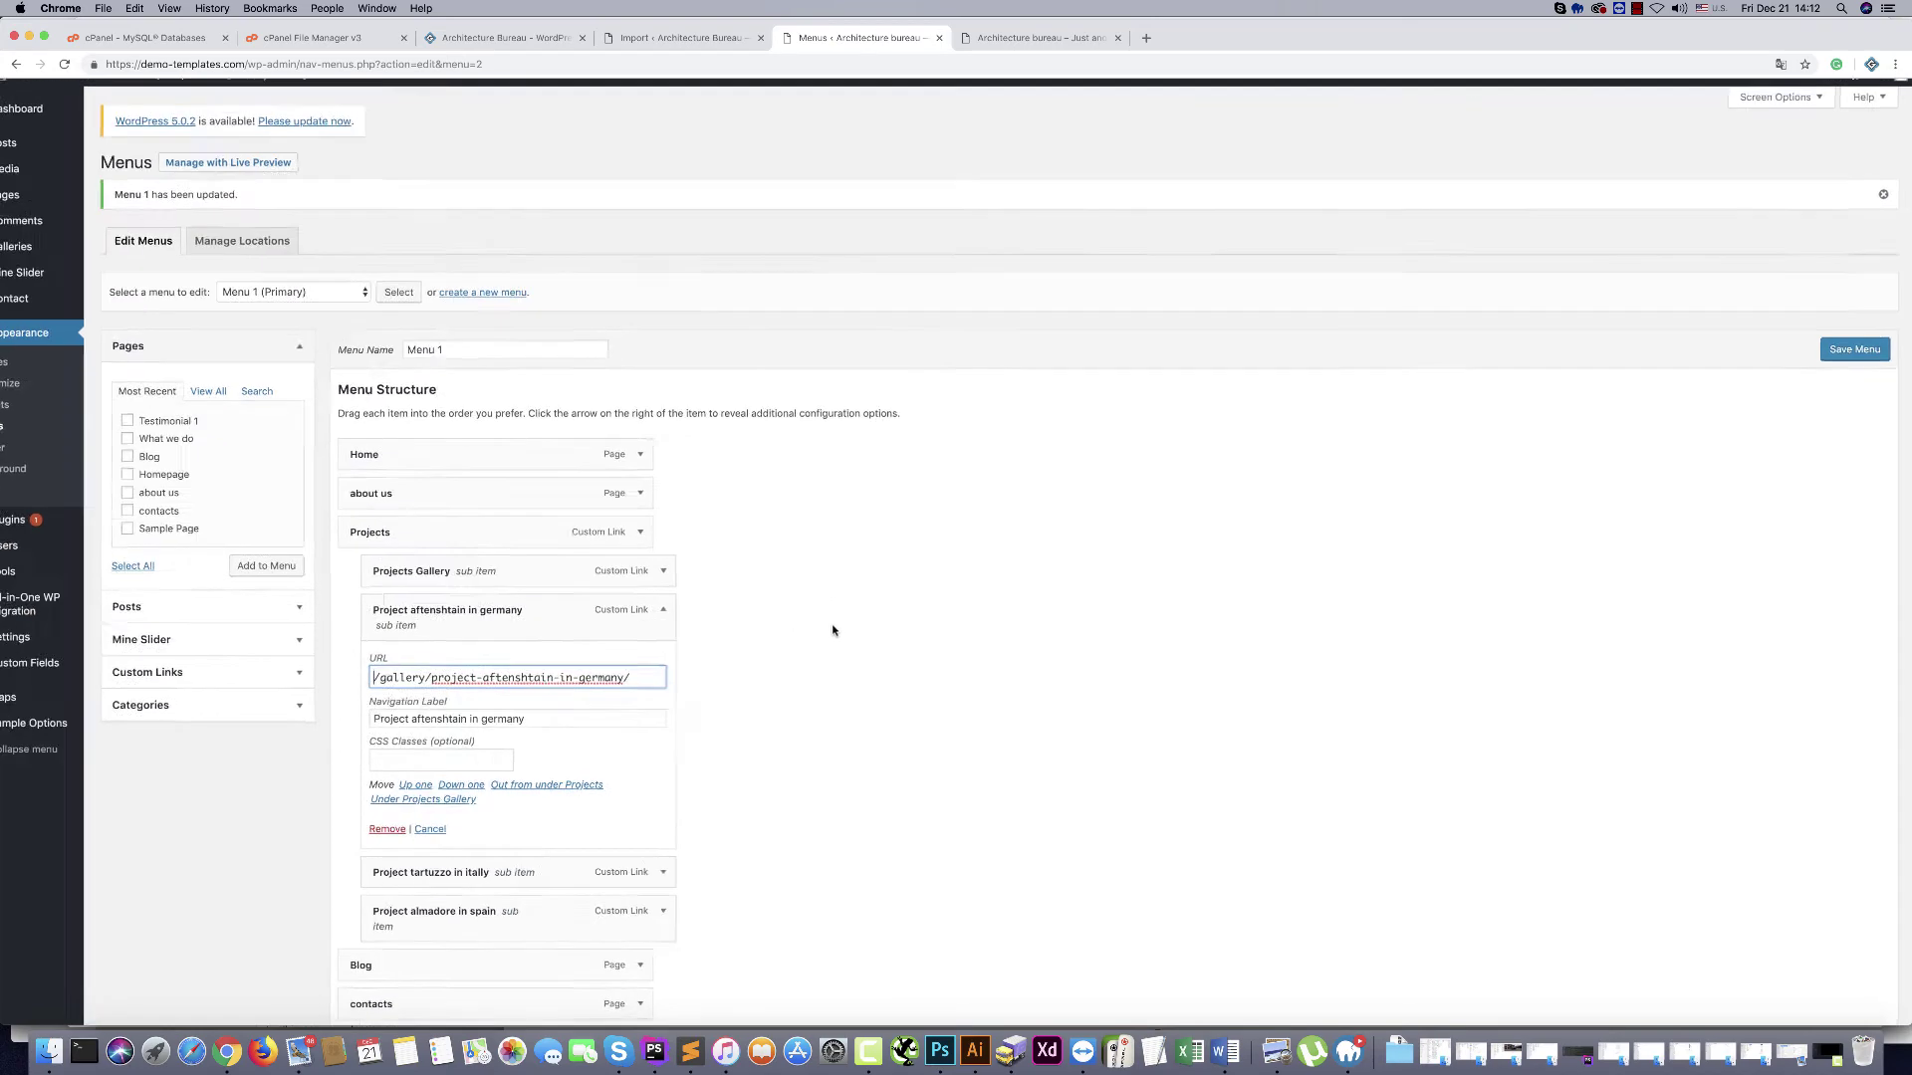
scroll(832, 631, up, 3)
scroll(640, 627, left, 10)
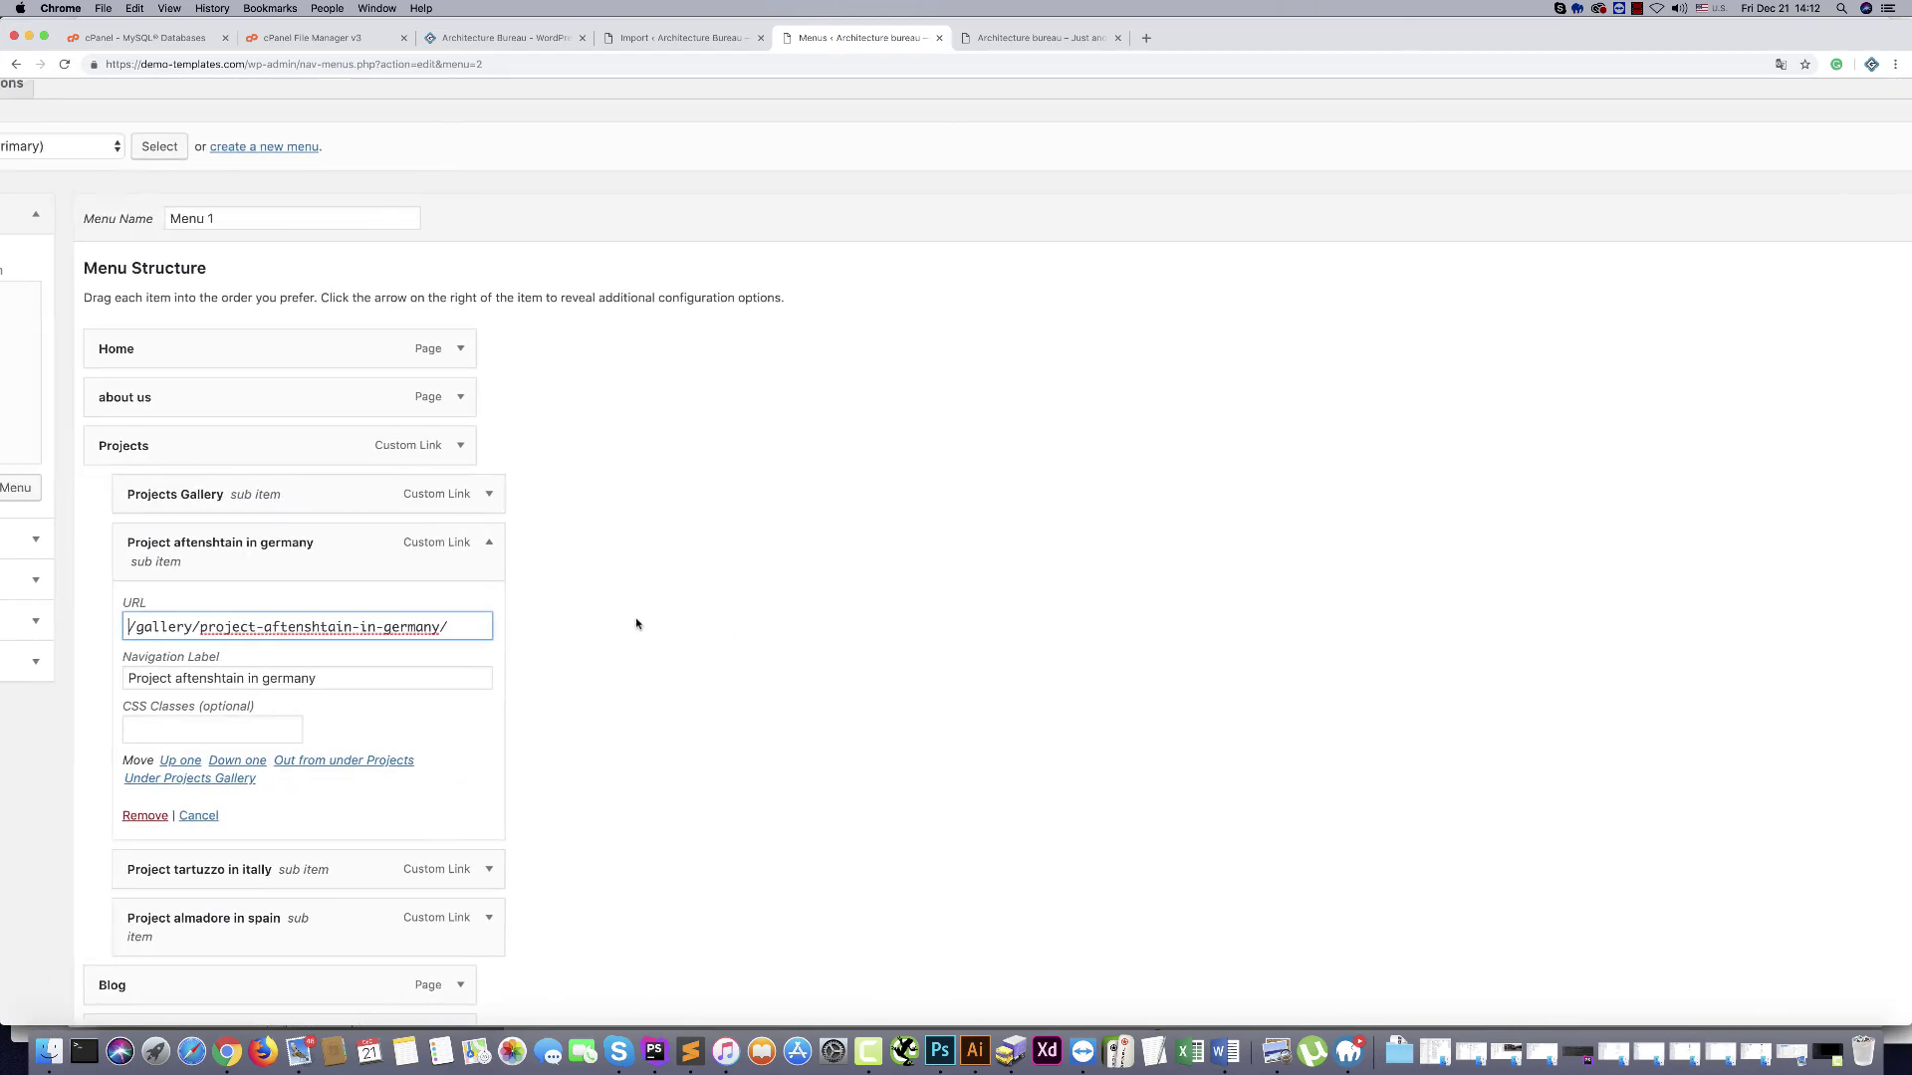
scroll(1016, 669, down, 3)
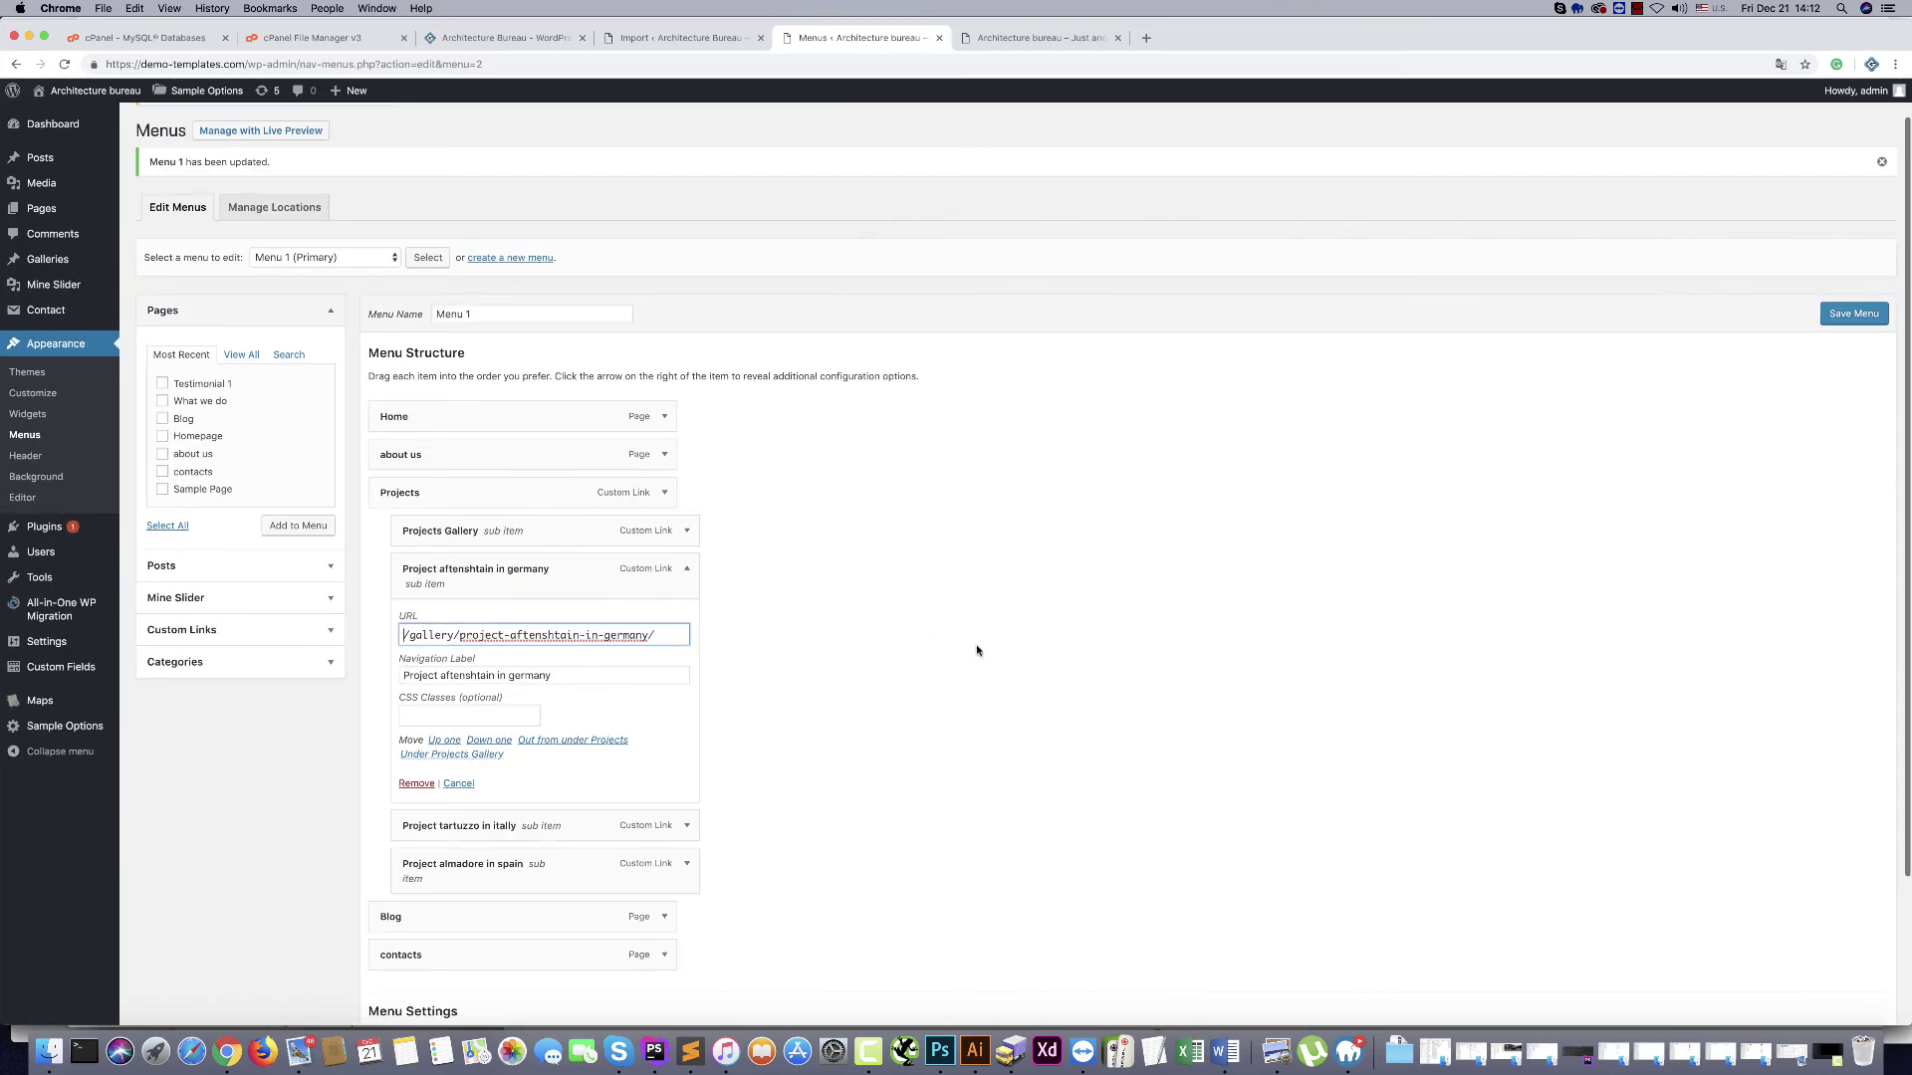
click(1847, 314)
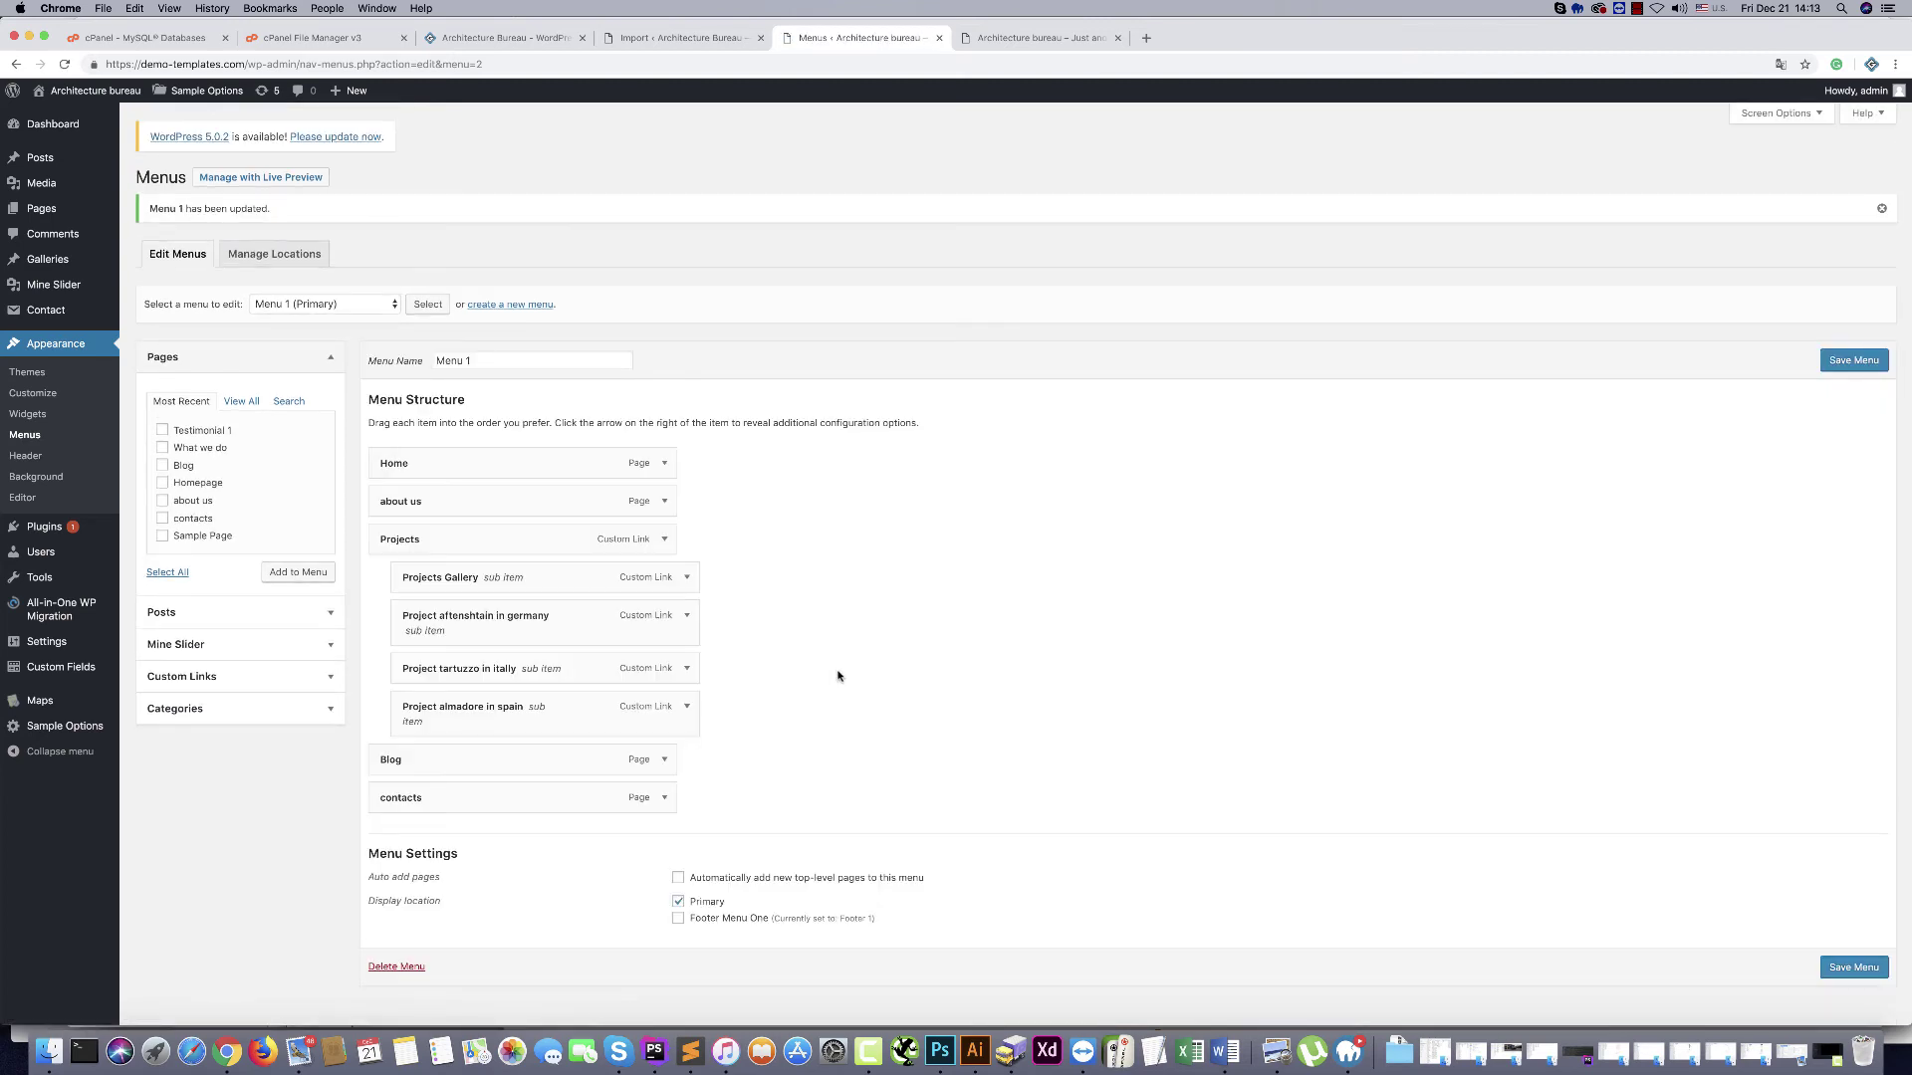
Make the Italy and Spain project links relative /gallery/ URLs, saving the menu after each
click(686, 672)
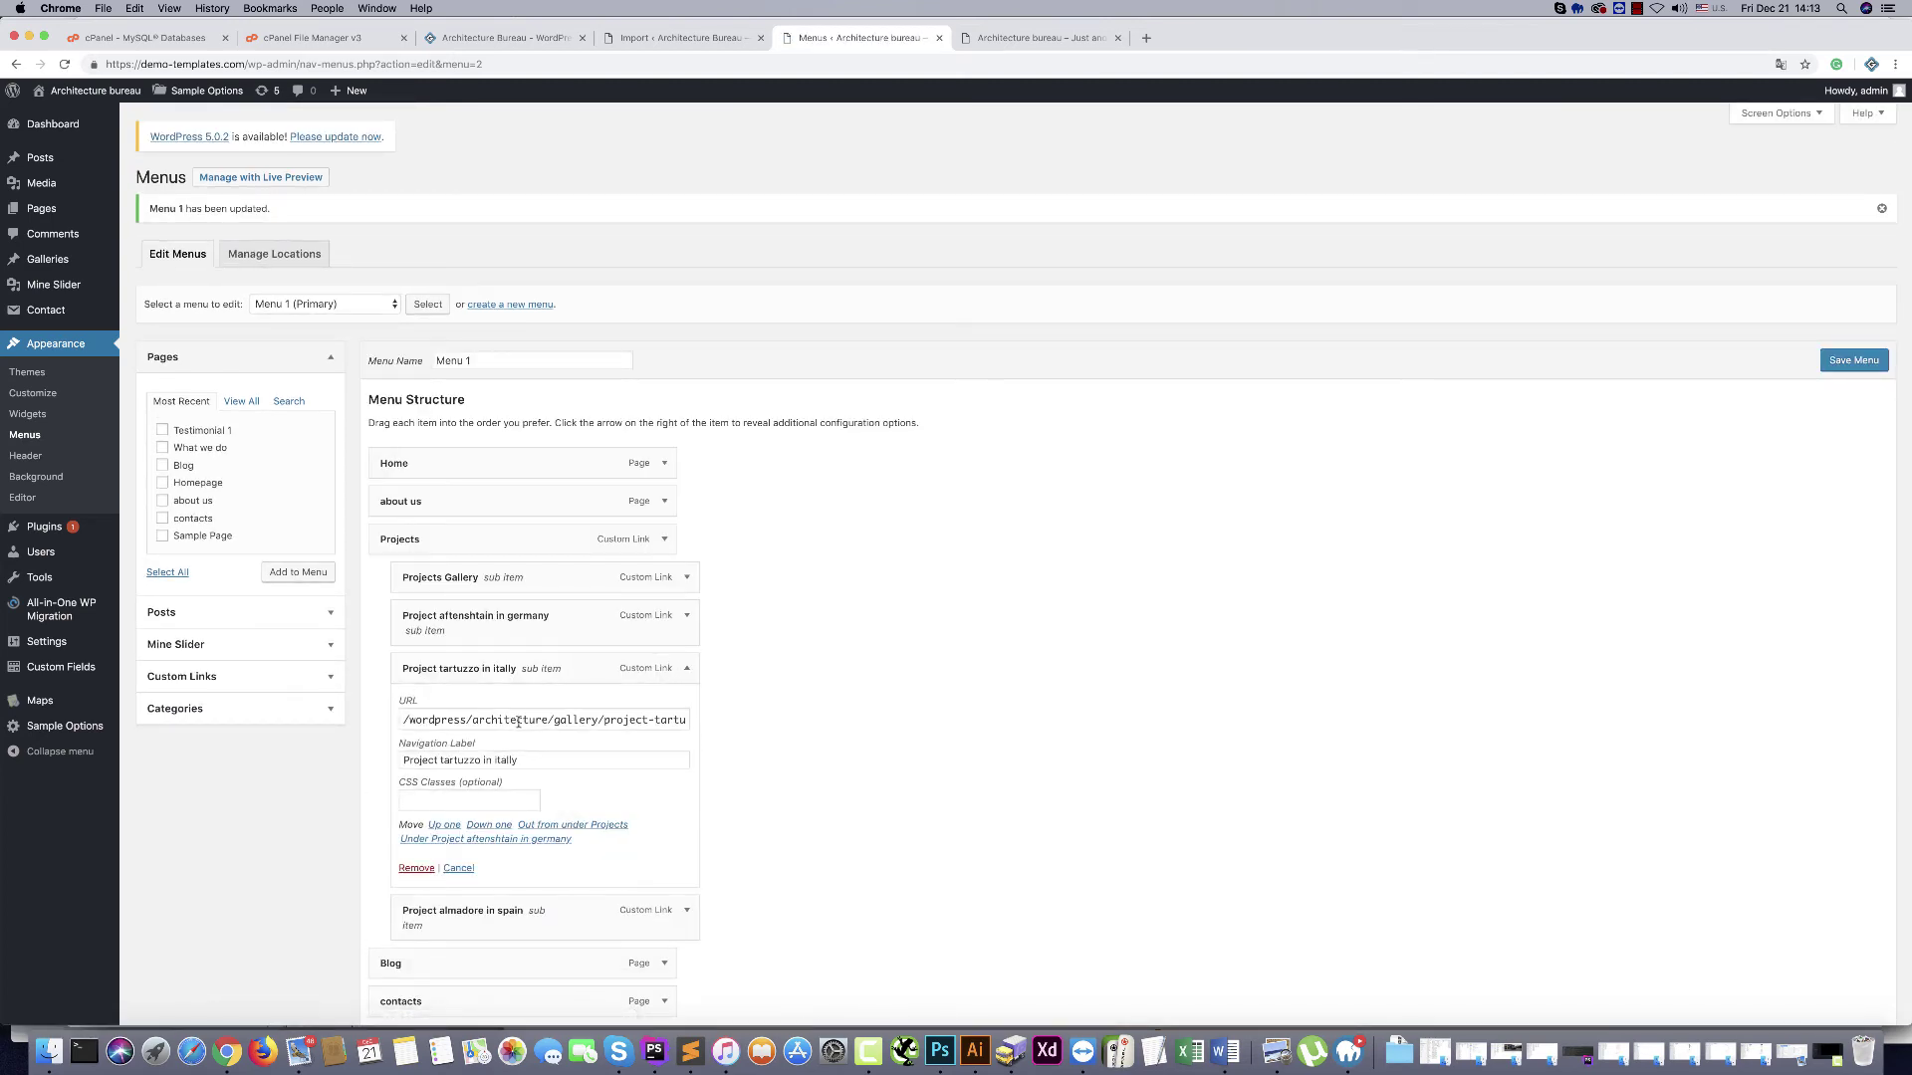
drag(548, 719, 234, 699)
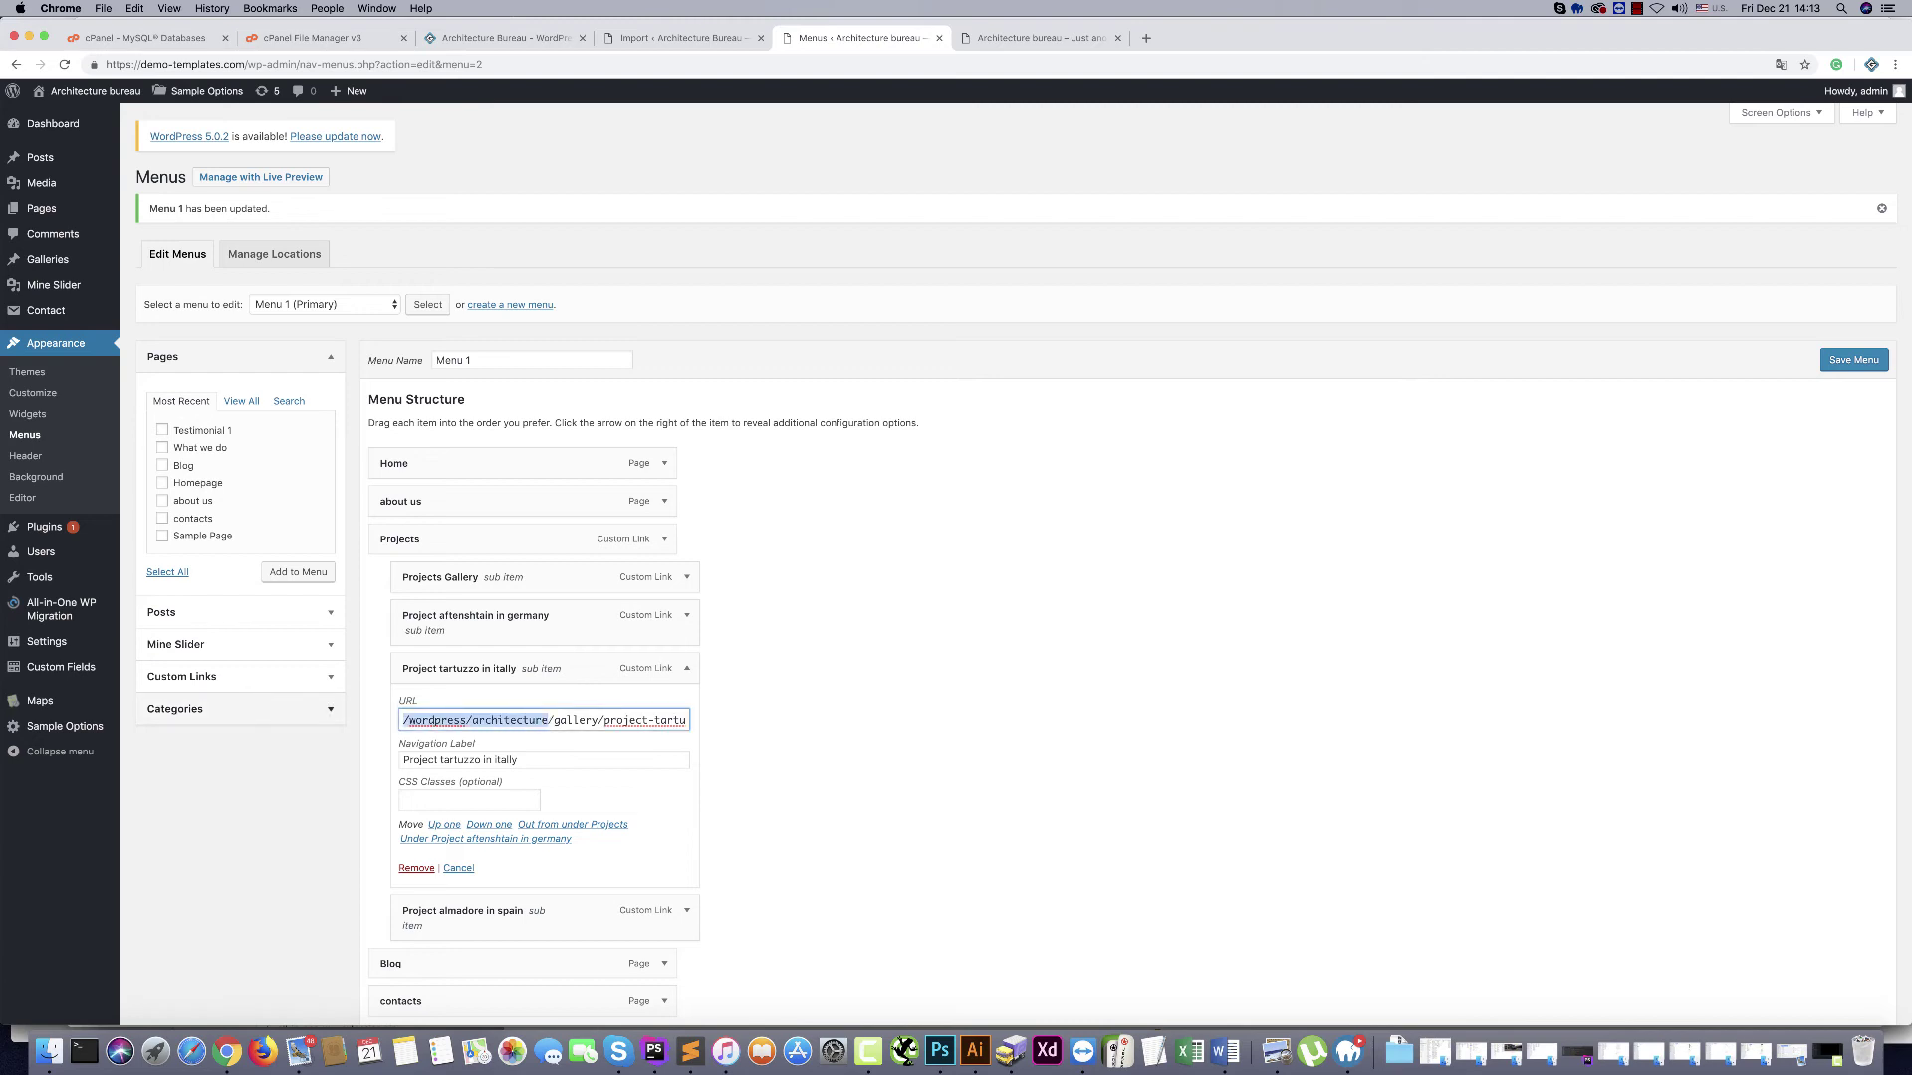
key(BackSpace)
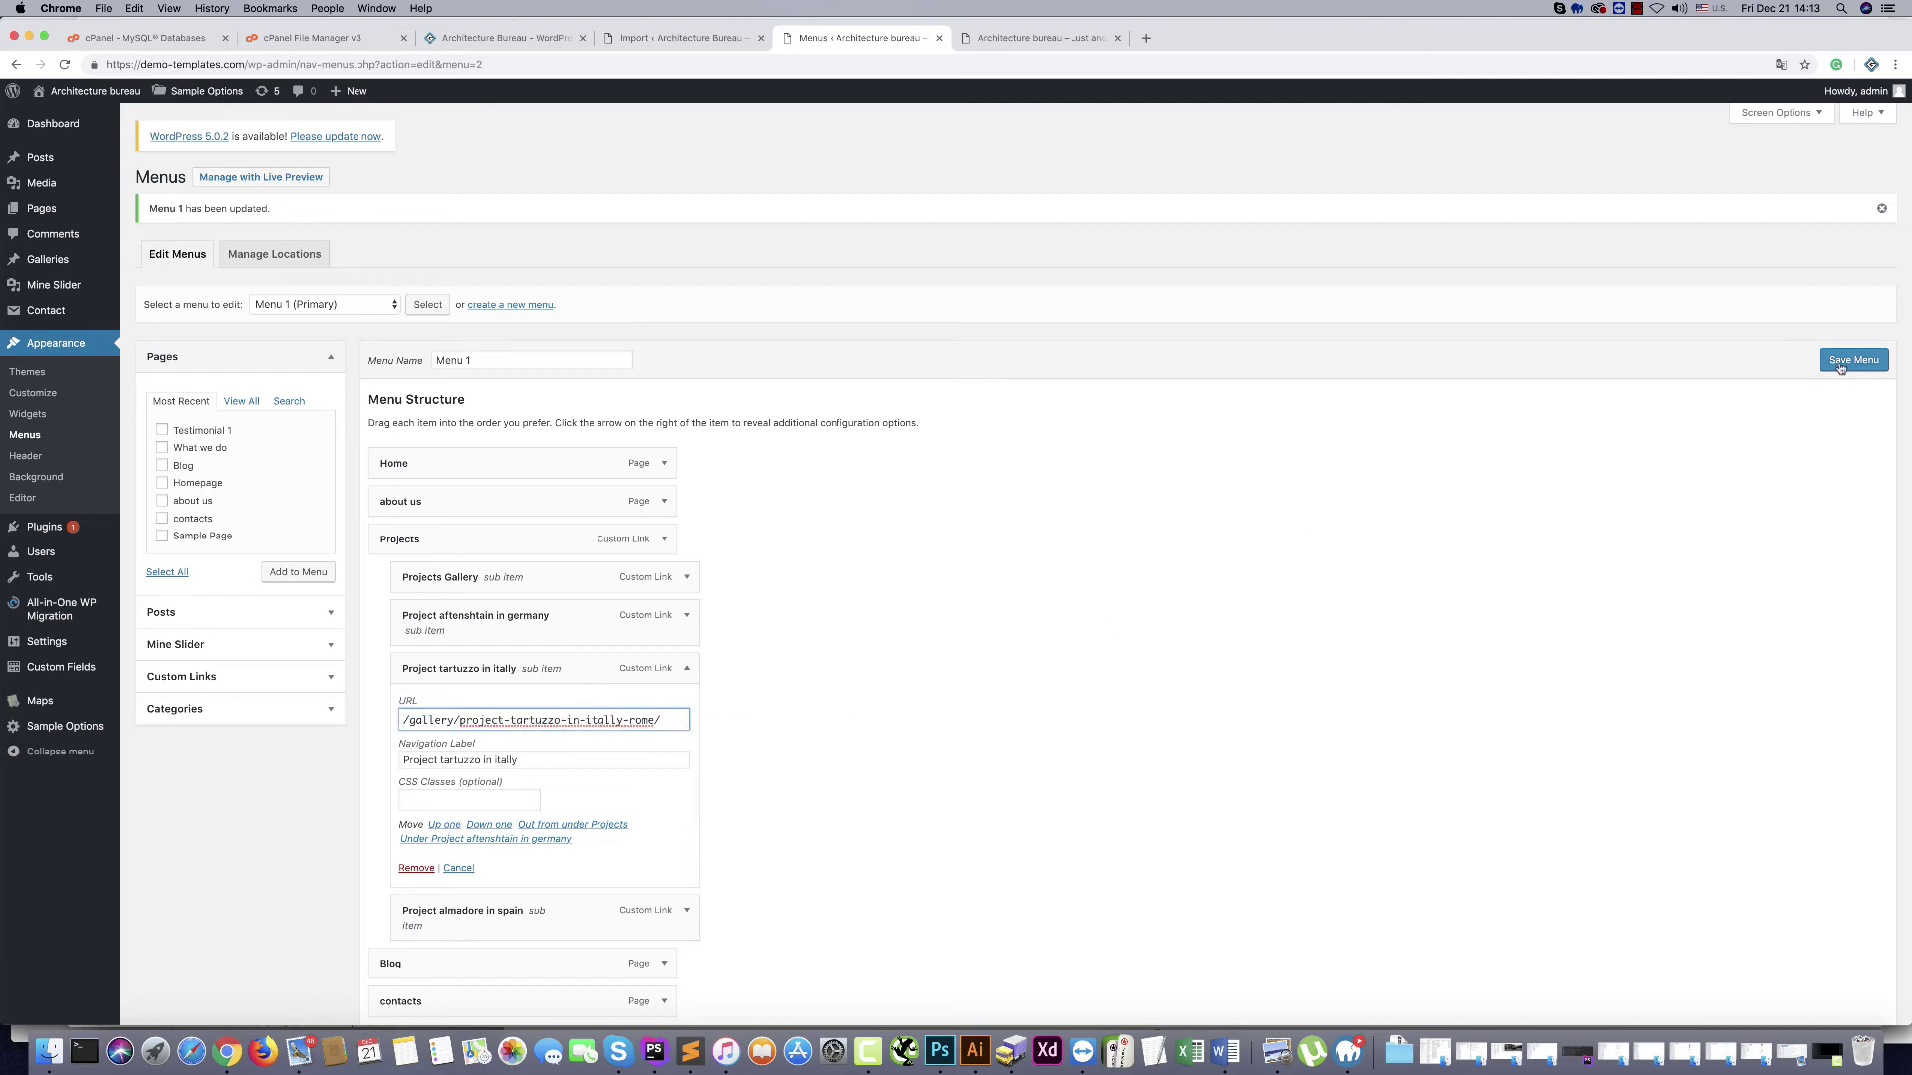
click(1841, 362)
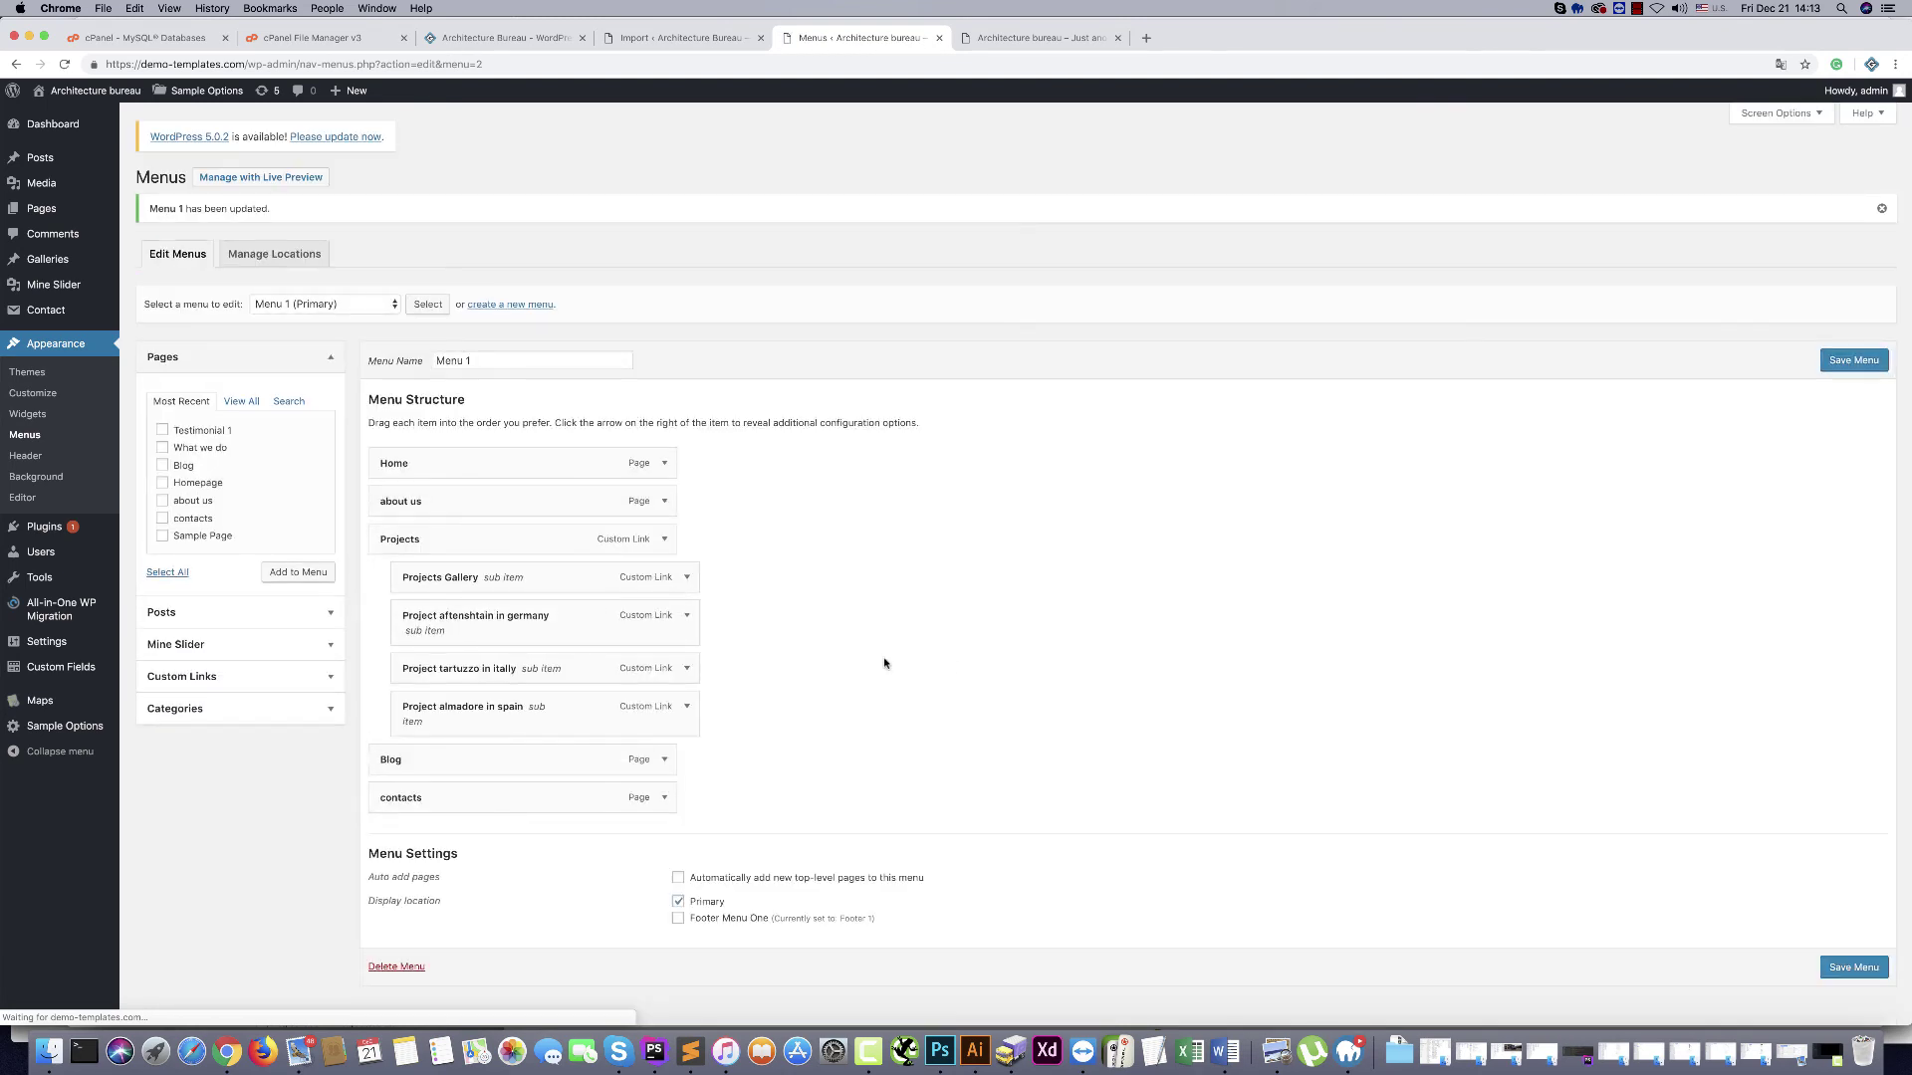
click(687, 707)
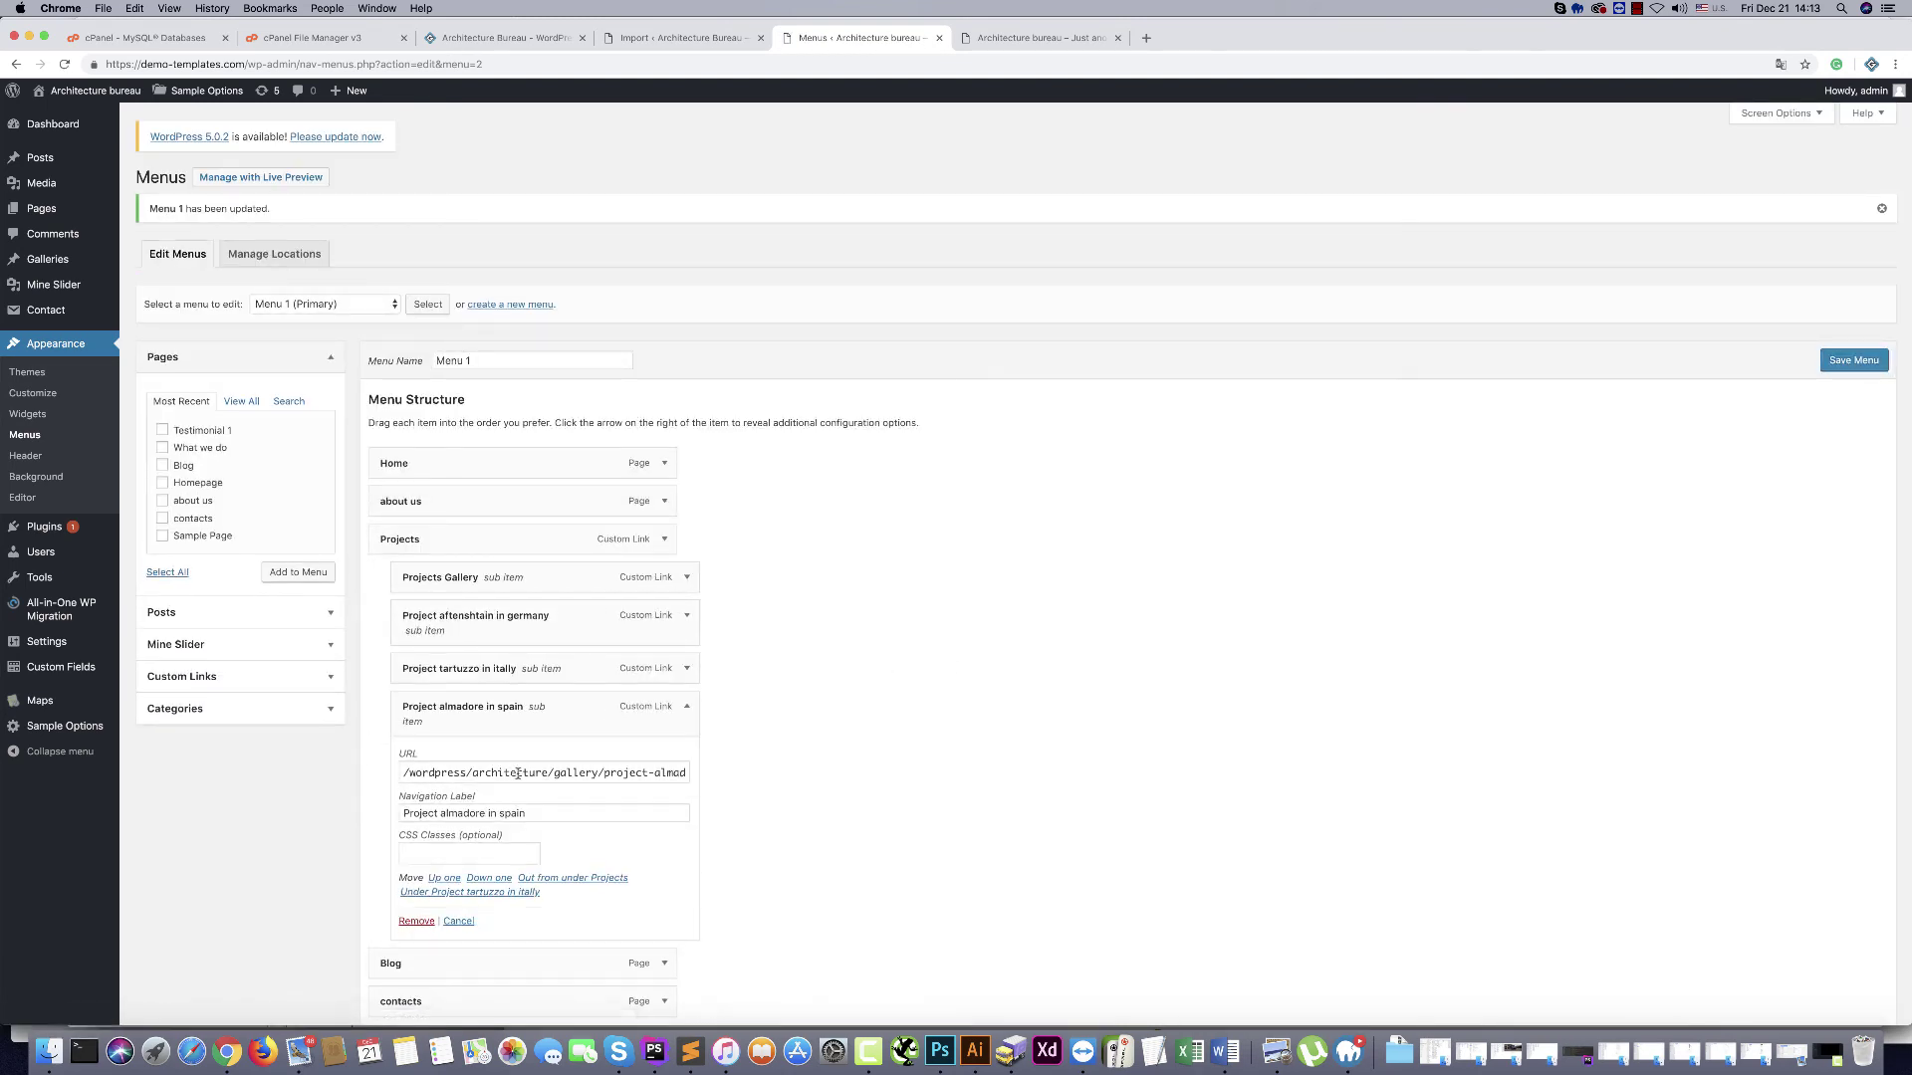
drag(548, 773, 303, 773)
key(BackSpace)
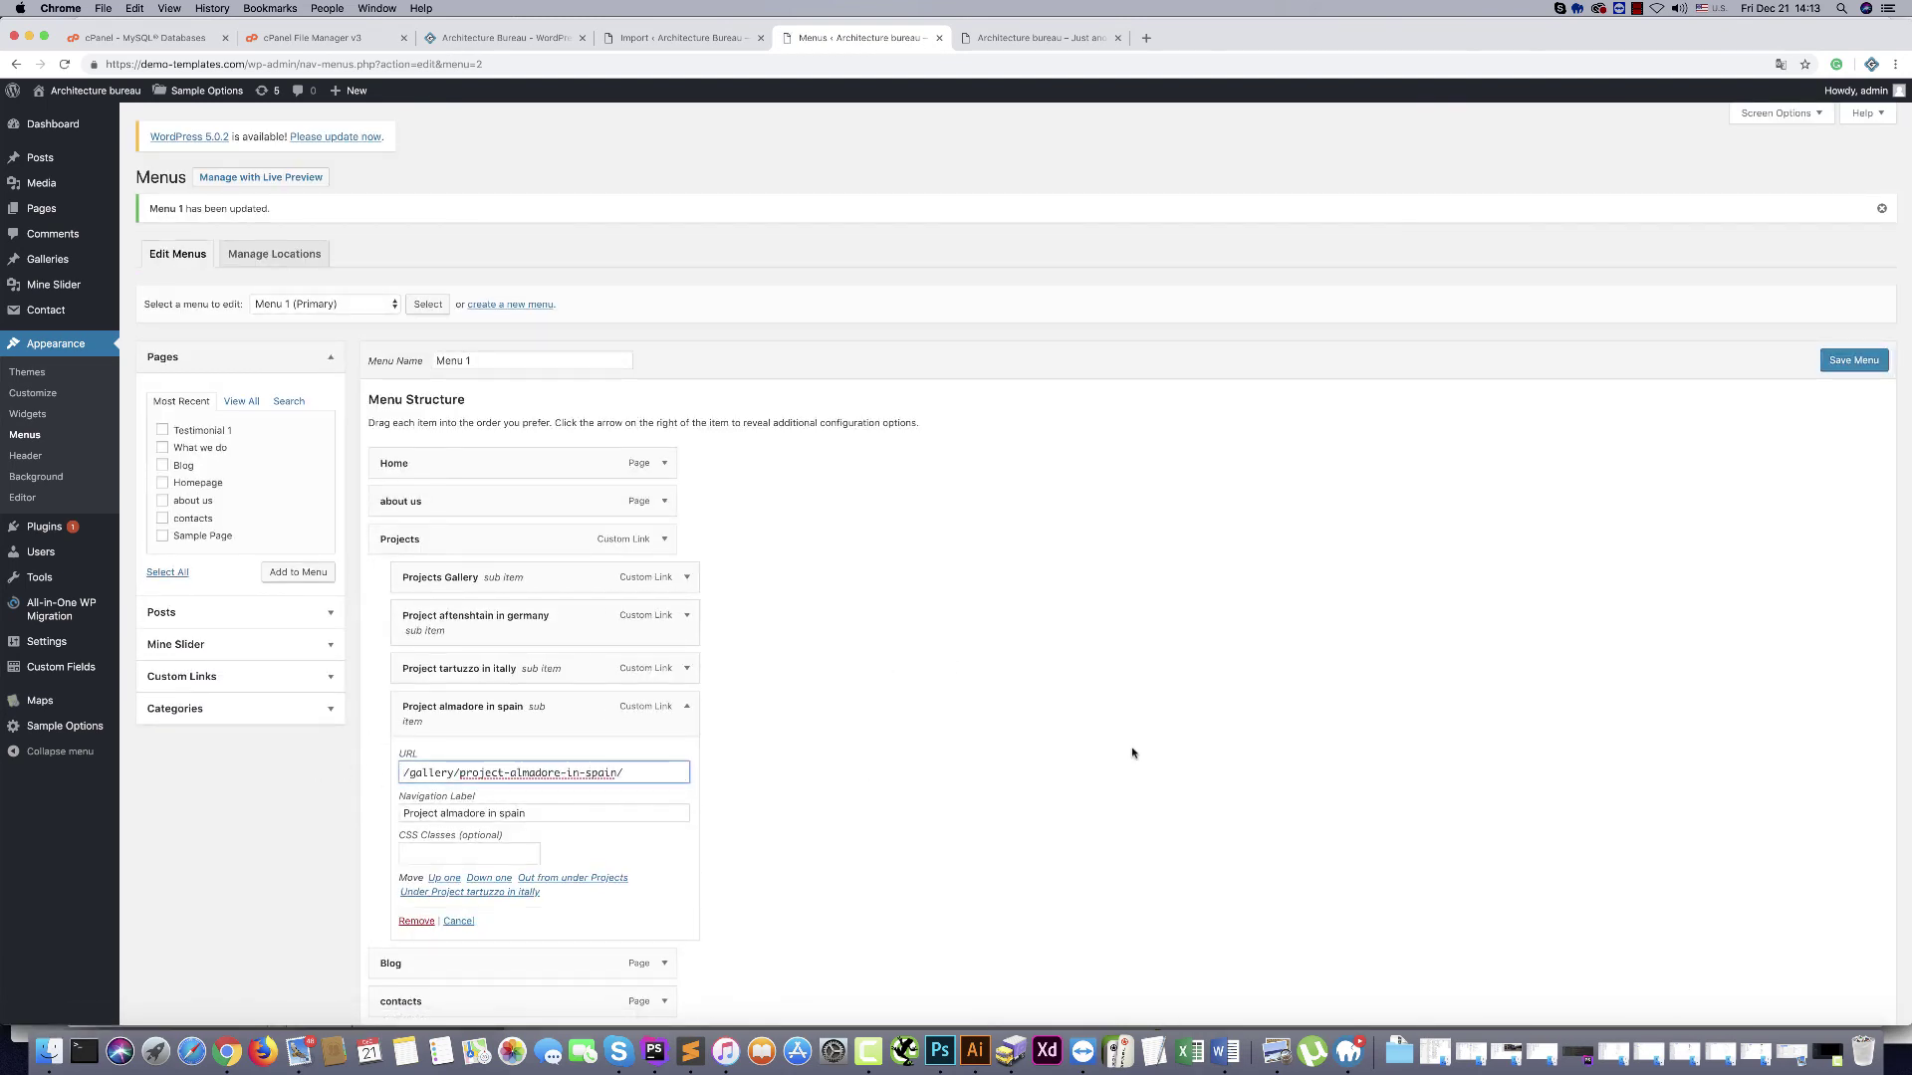
click(1852, 364)
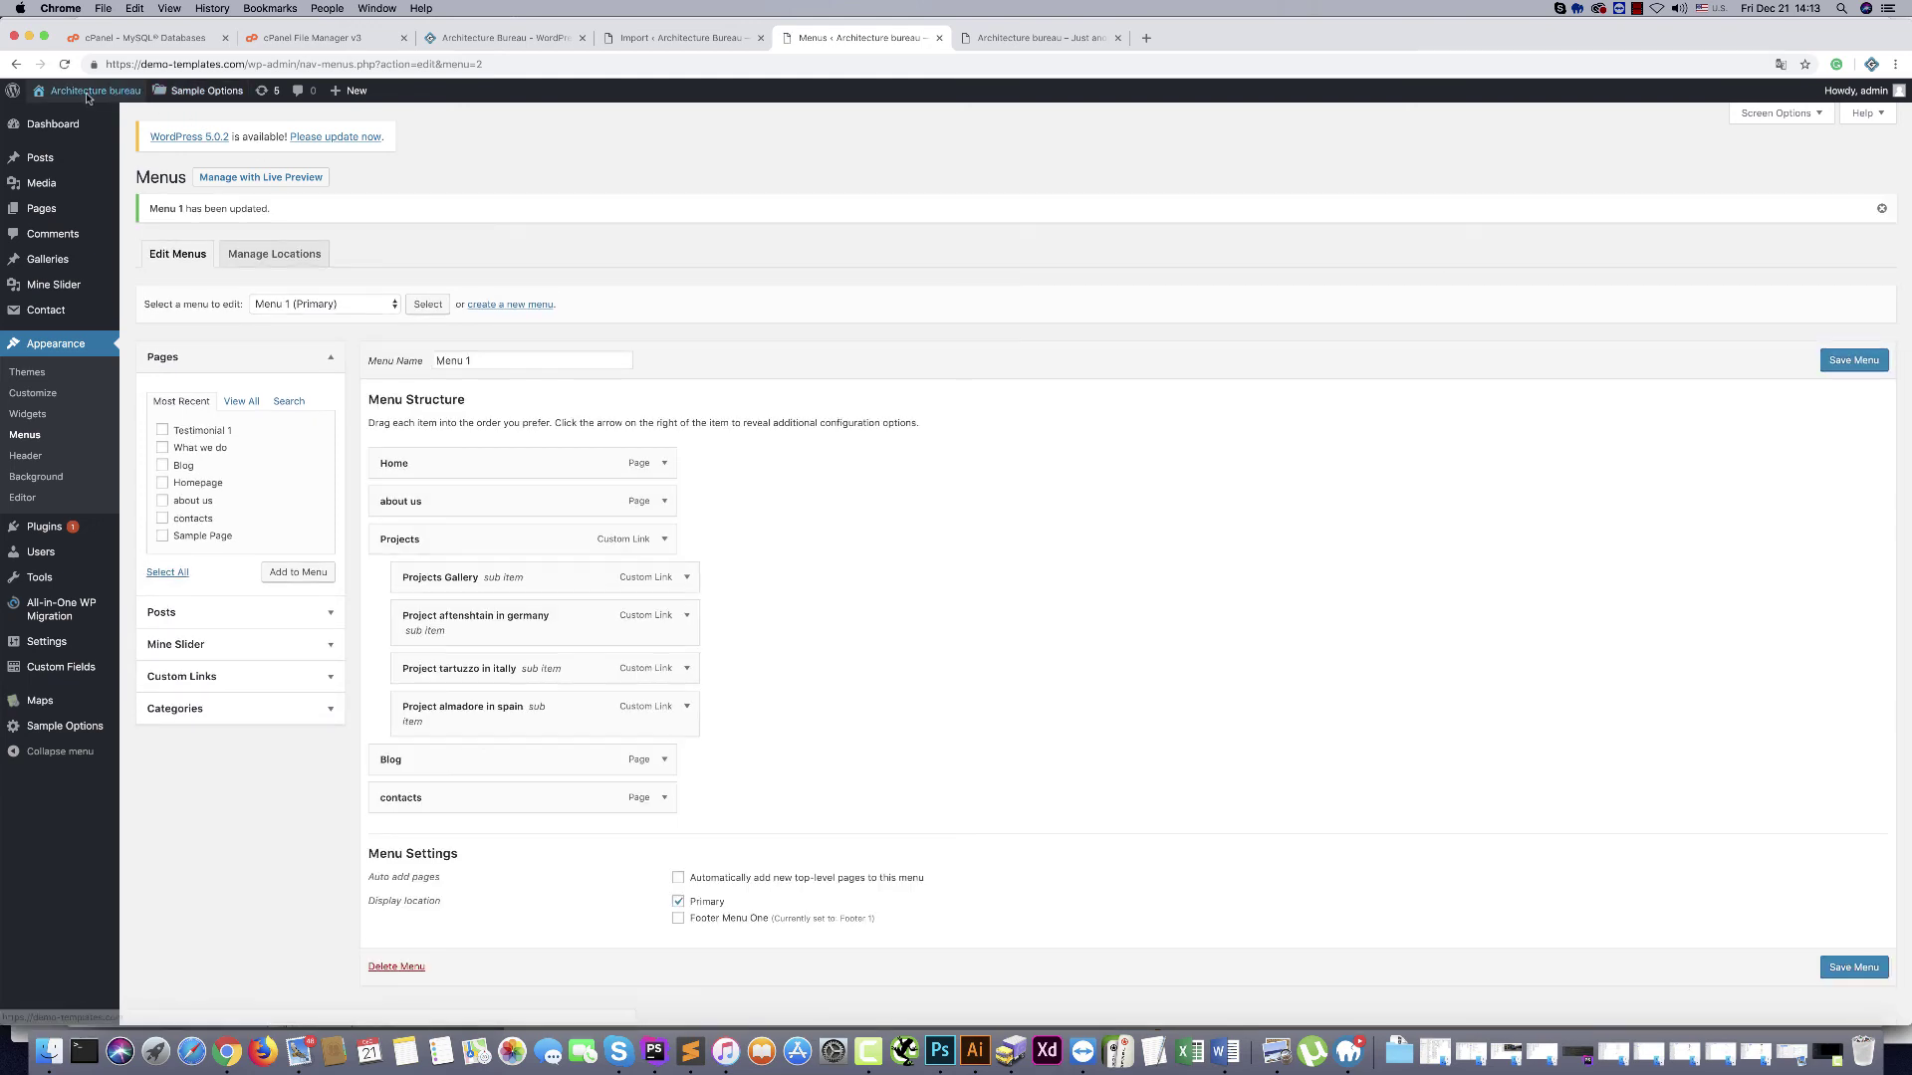
mouse_move(38, 119)
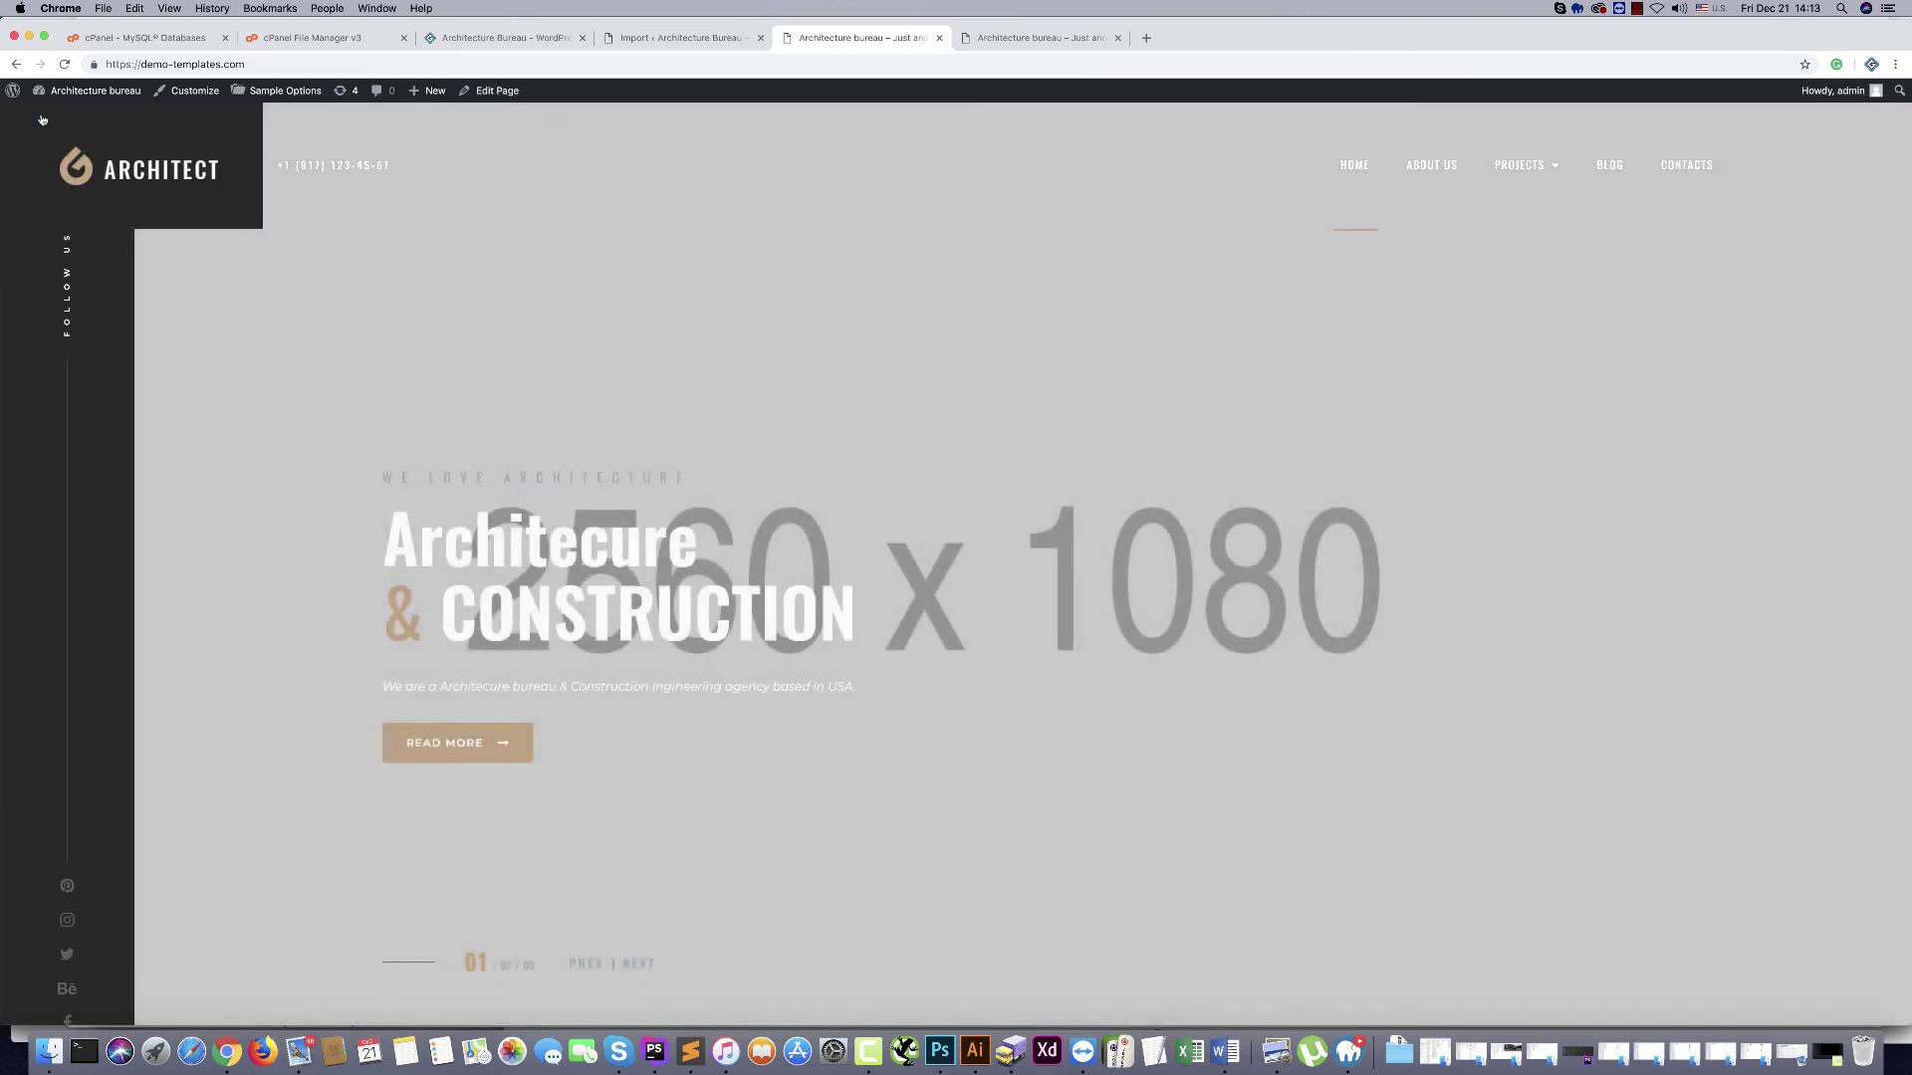
Test the live Projects menu: open the gallery, then the Germany, Italy and Spain project pages
mouse_move(1524, 168)
click(1483, 197)
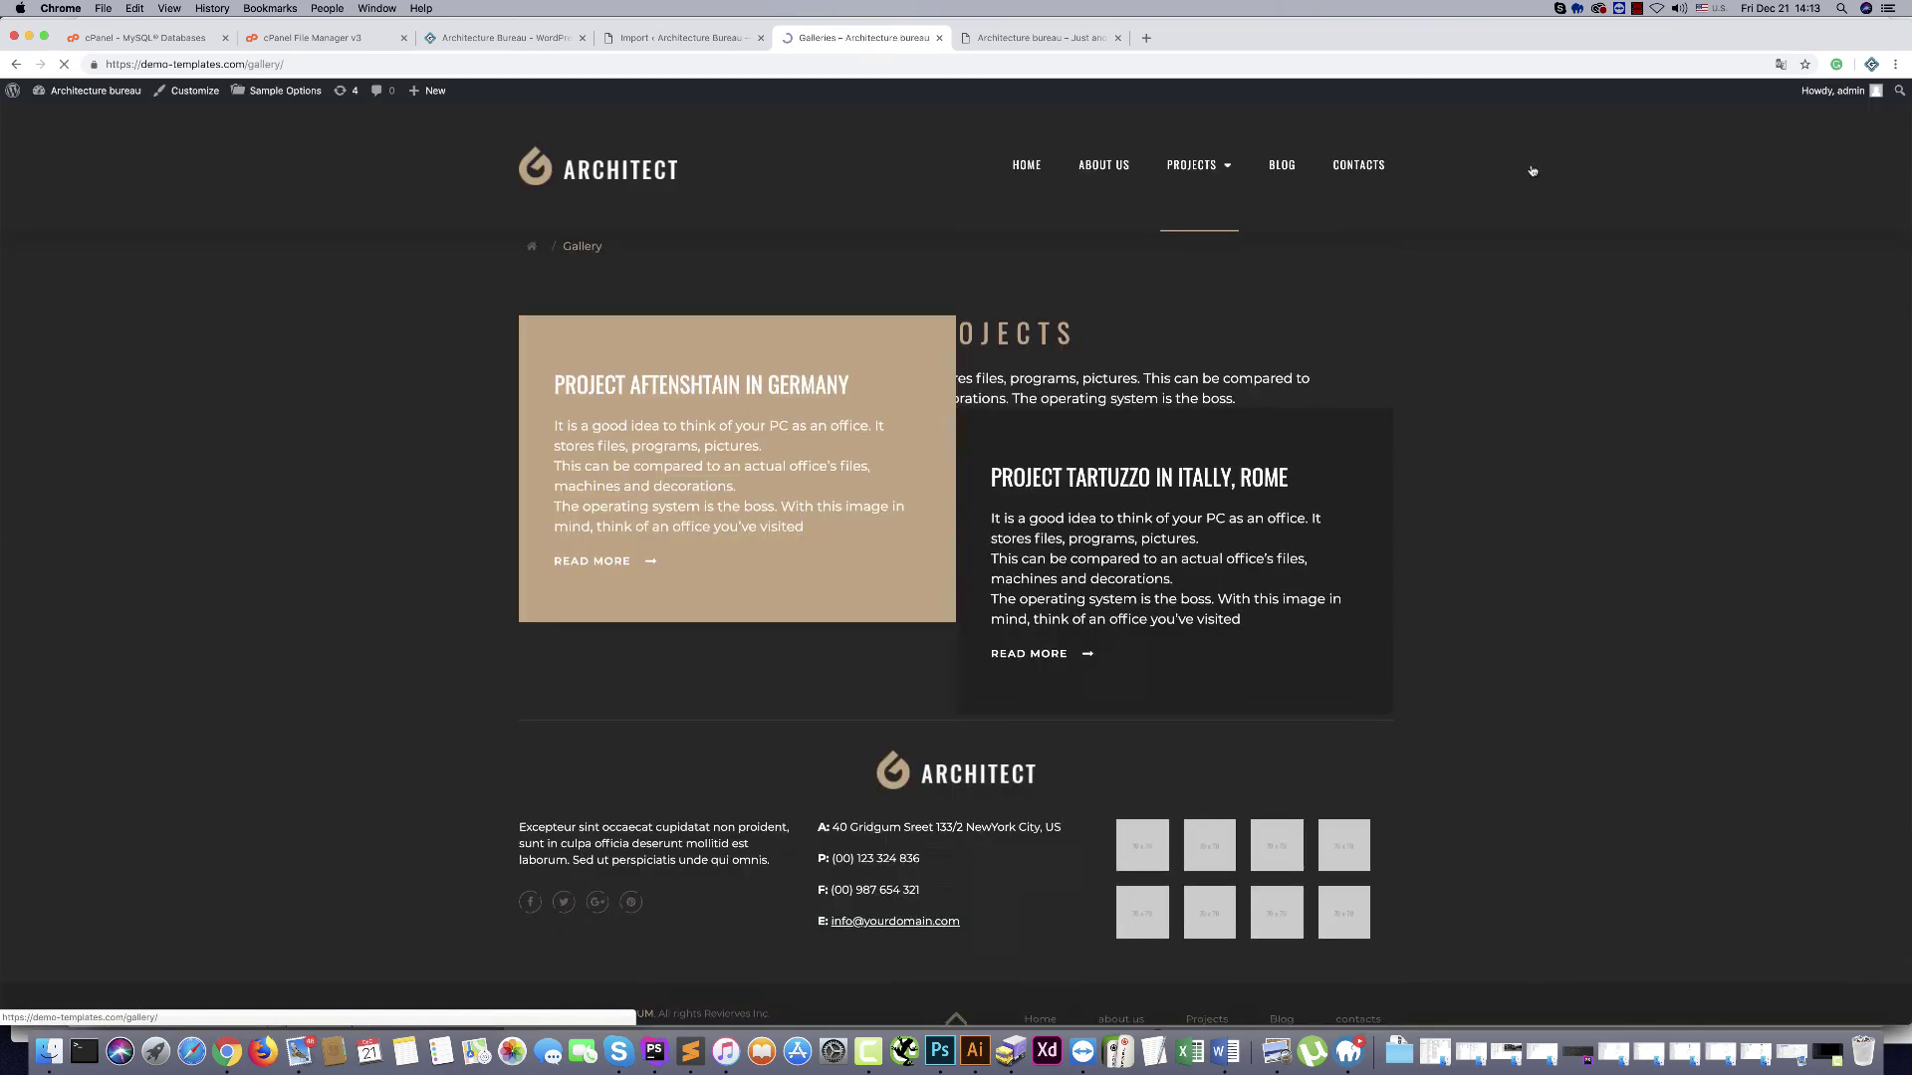
scroll(663, 582, down, 3)
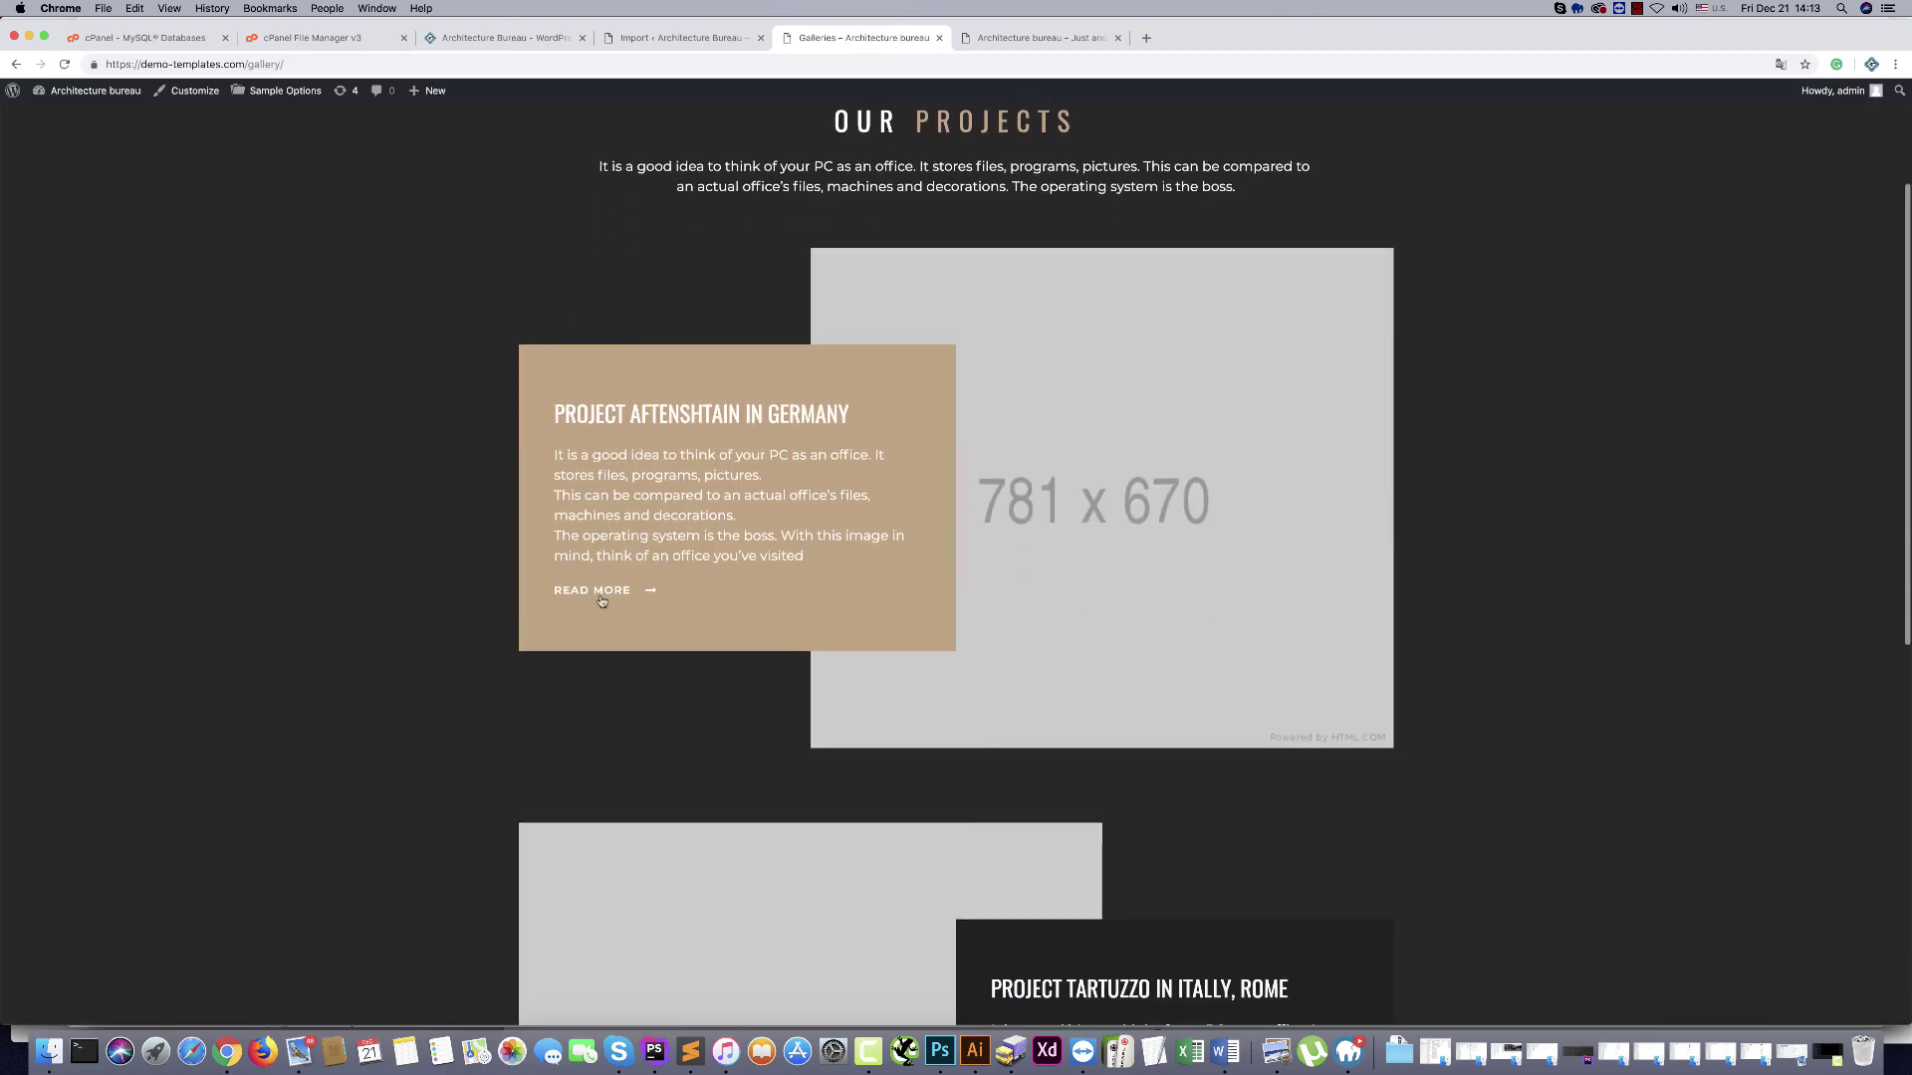
click(605, 590)
scroll(743, 584, down, 15)
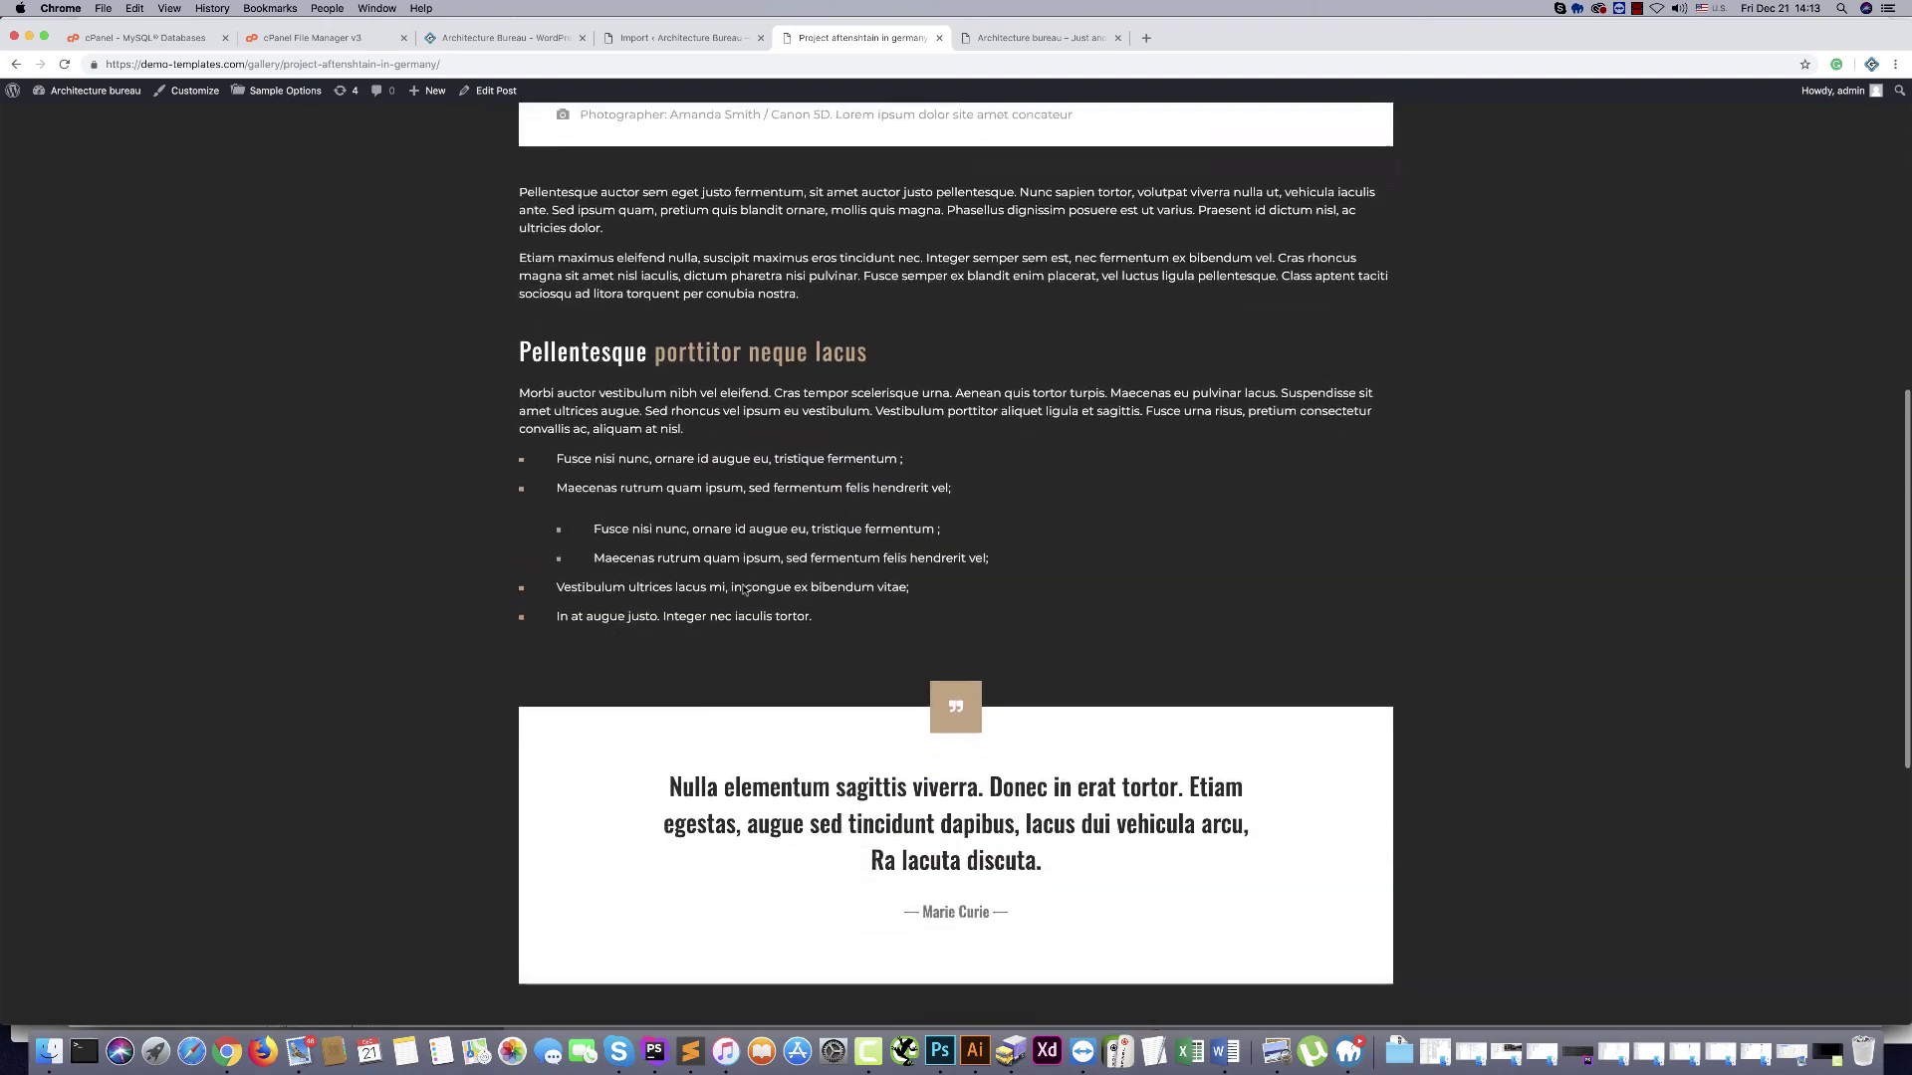
scroll(751, 590, up, 15)
mouse_move(1192, 164)
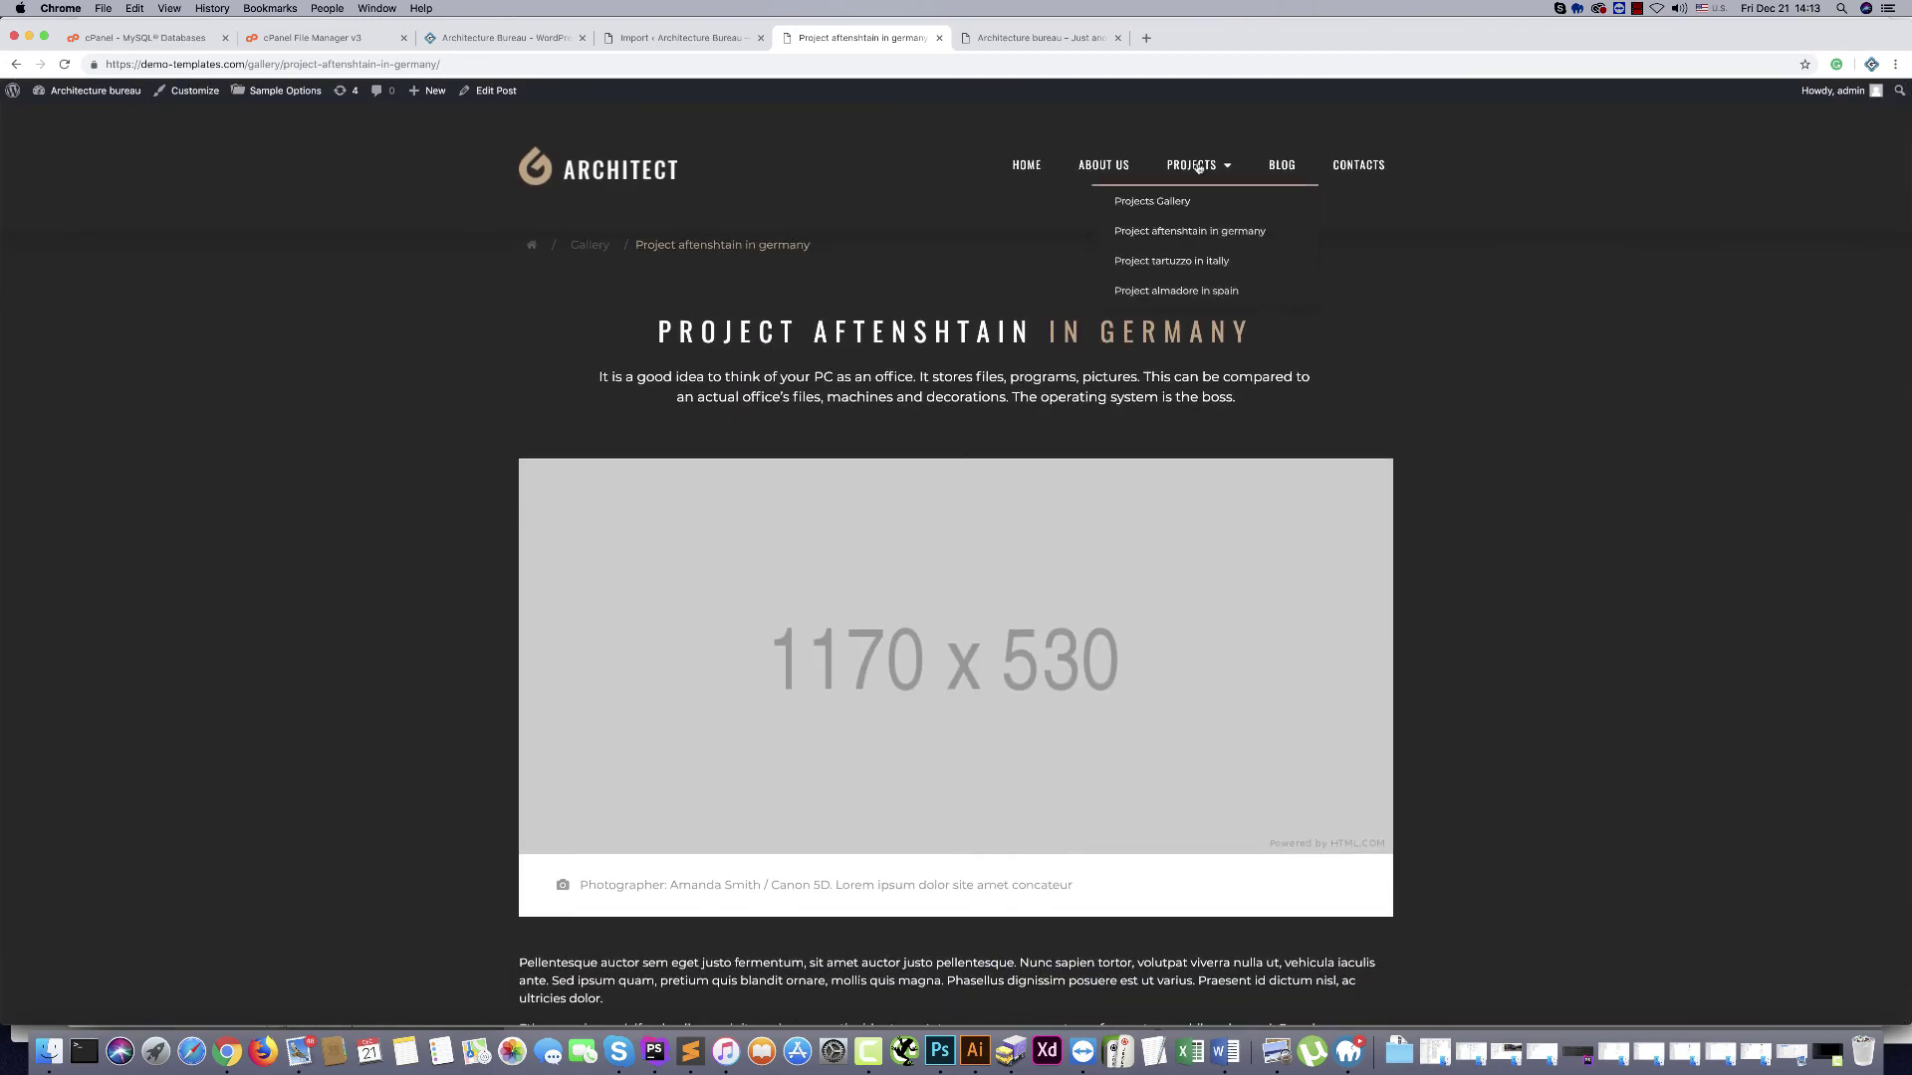
click(1171, 262)
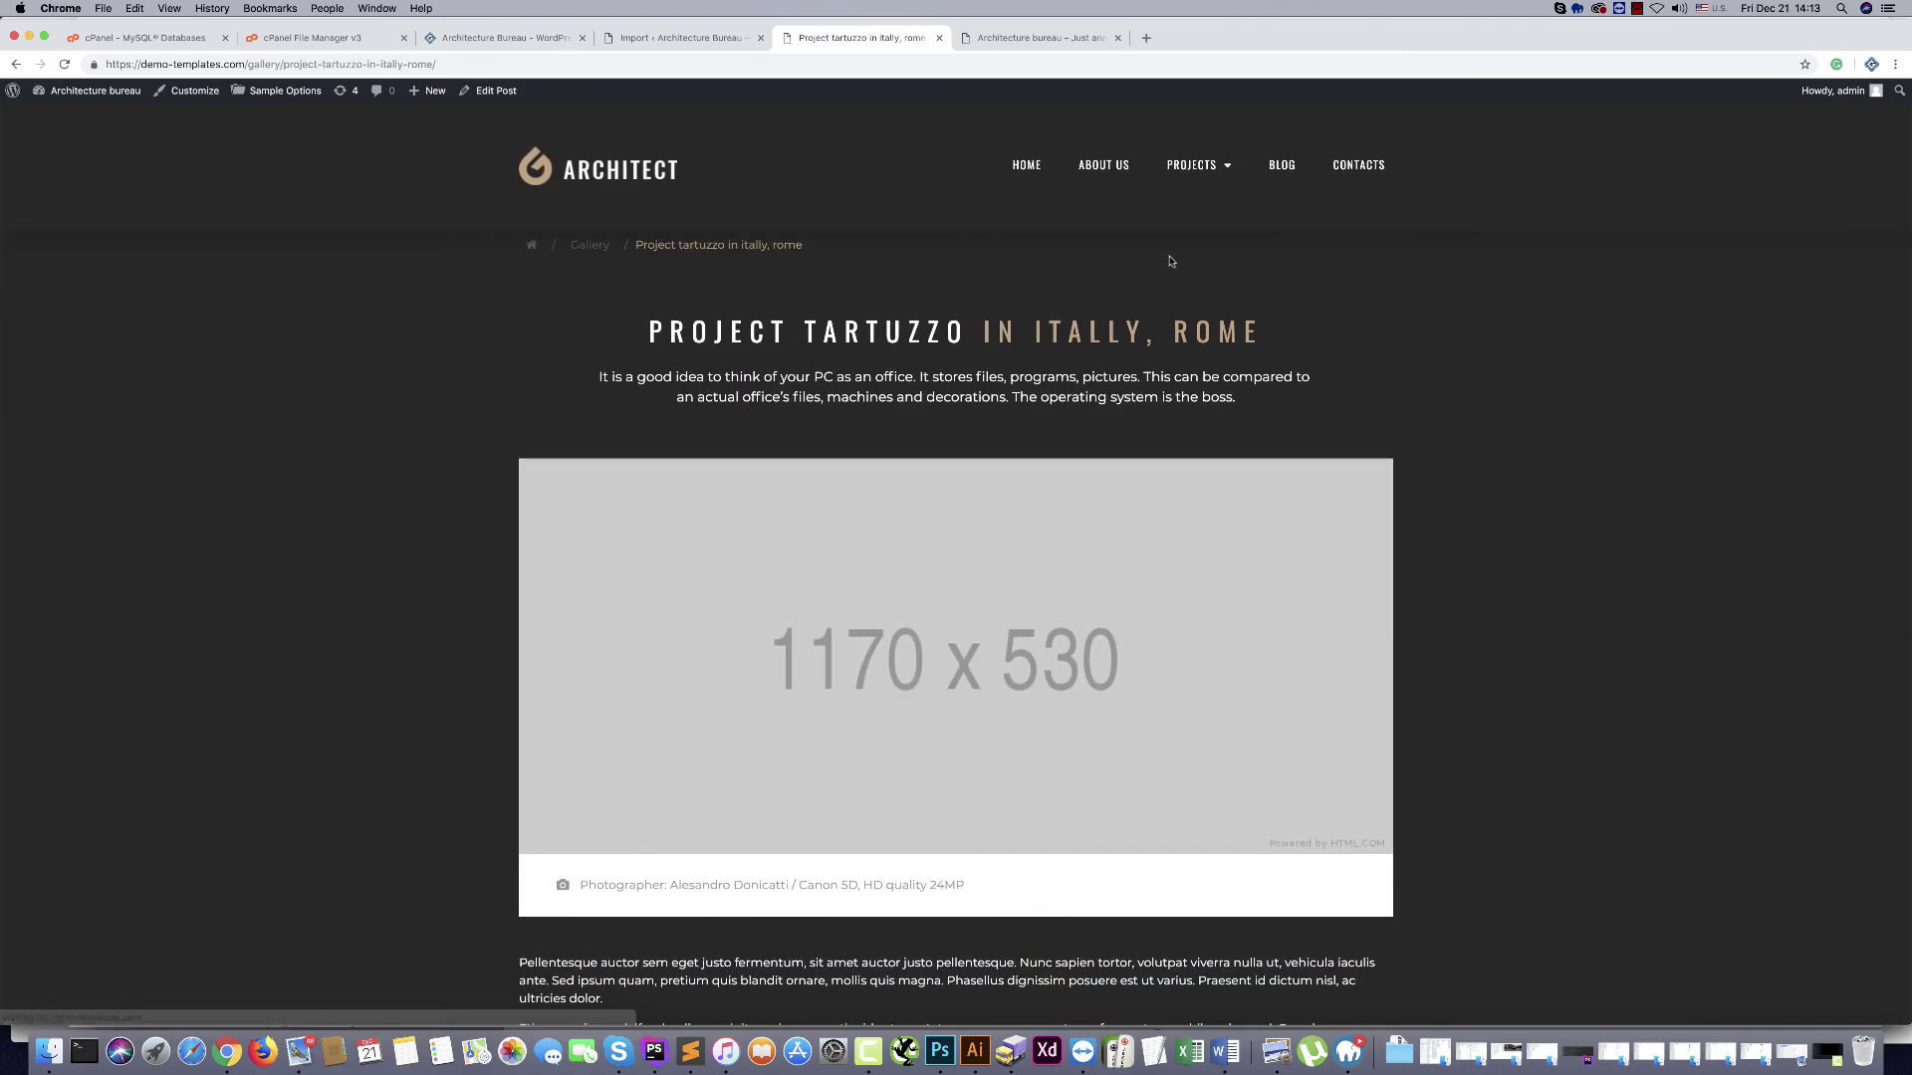
click(1171, 290)
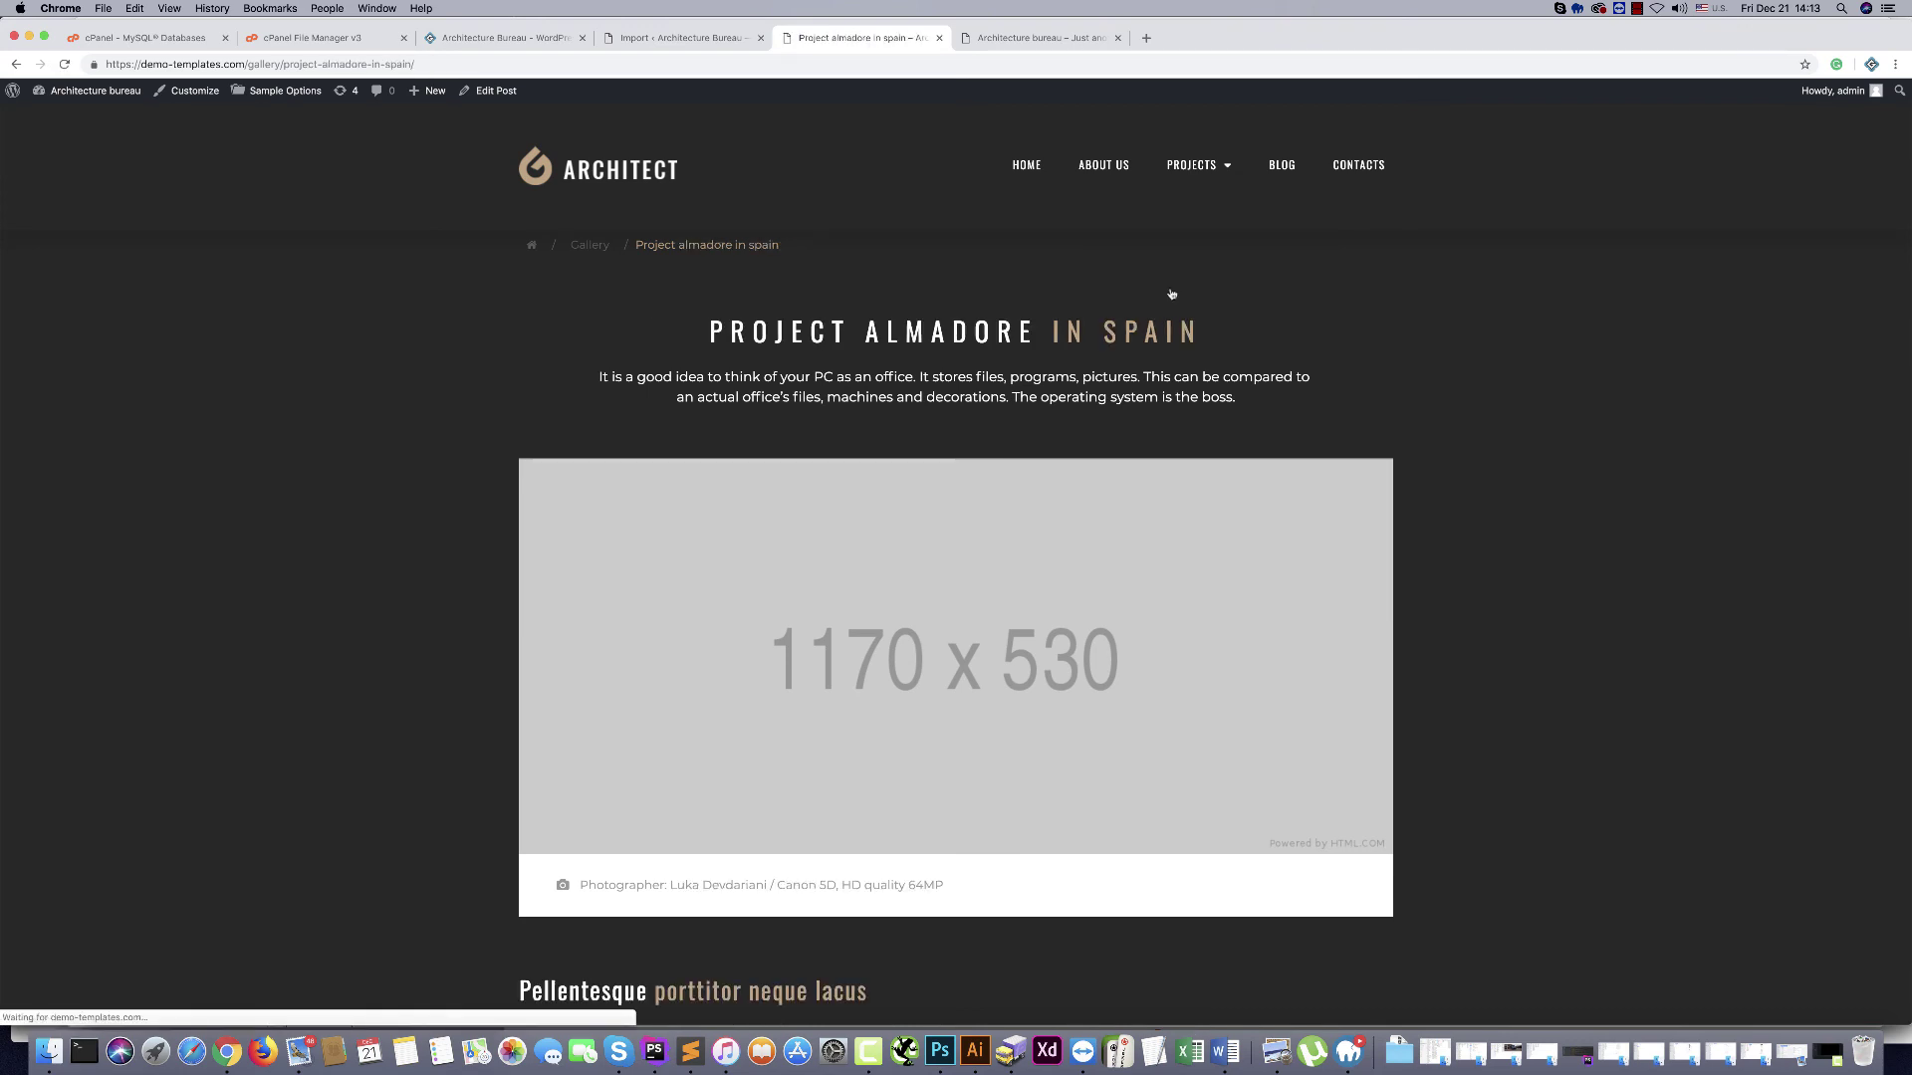